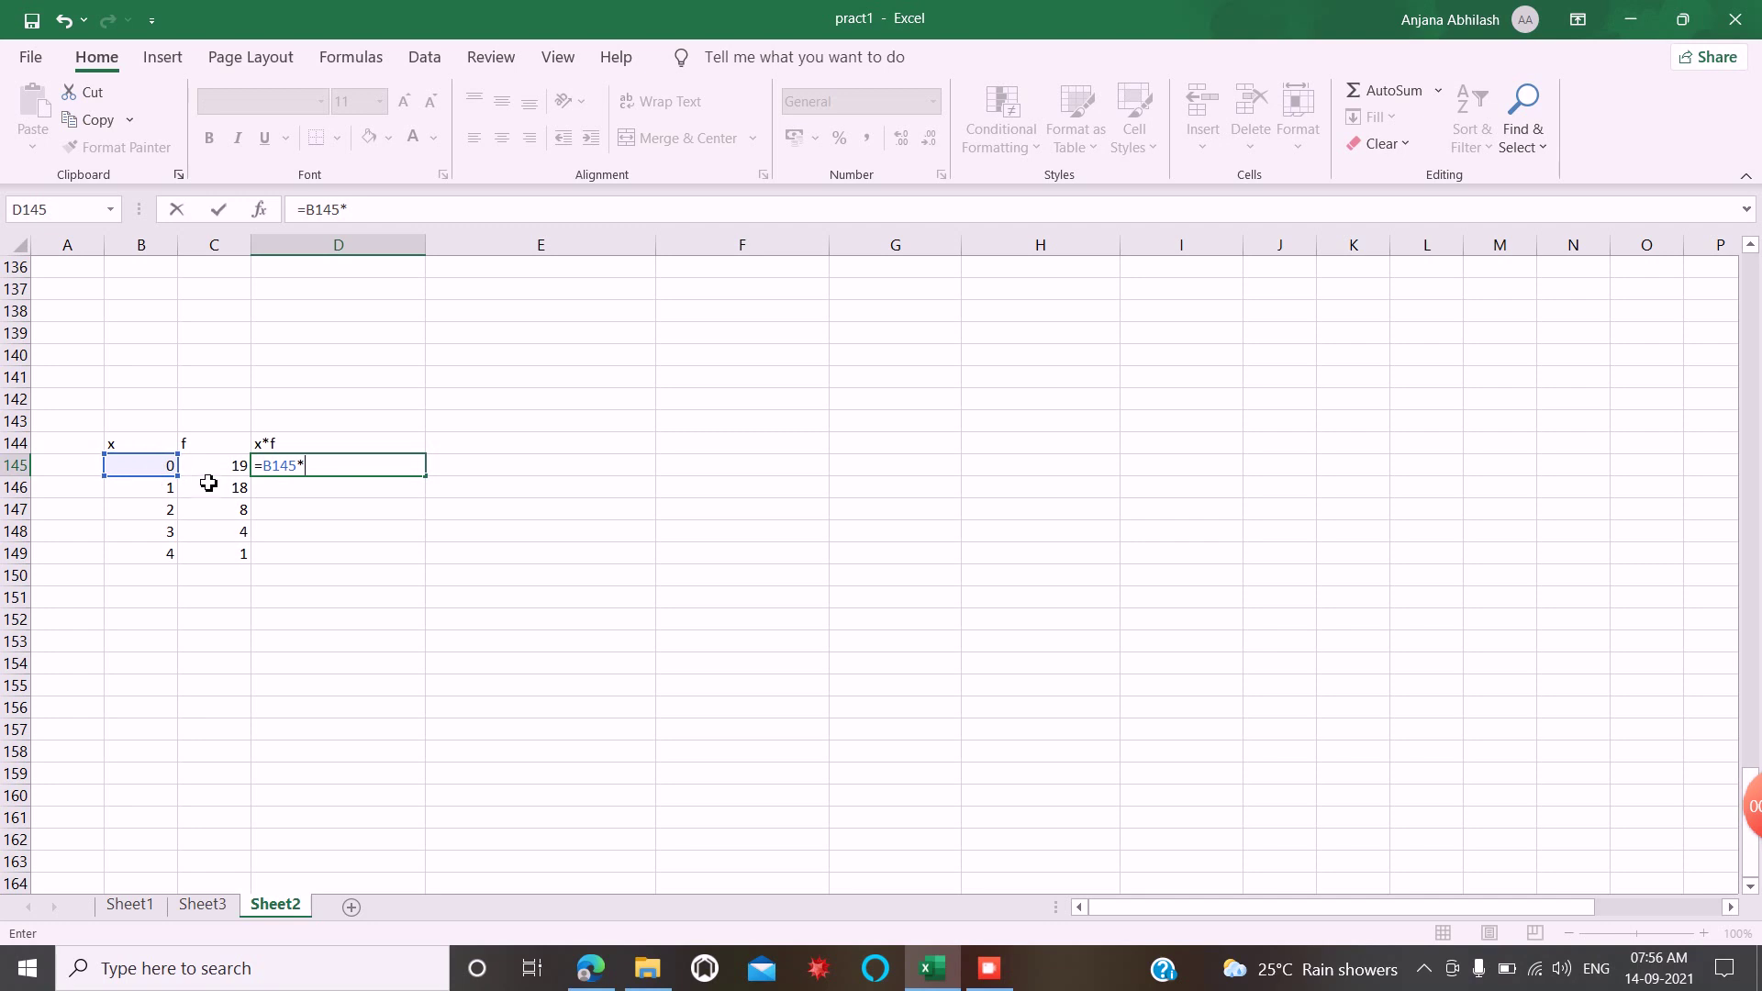
Commit the =B145*C145 formula in D145 and zoom in on the sheet
left_click(208, 470)
key("Return")
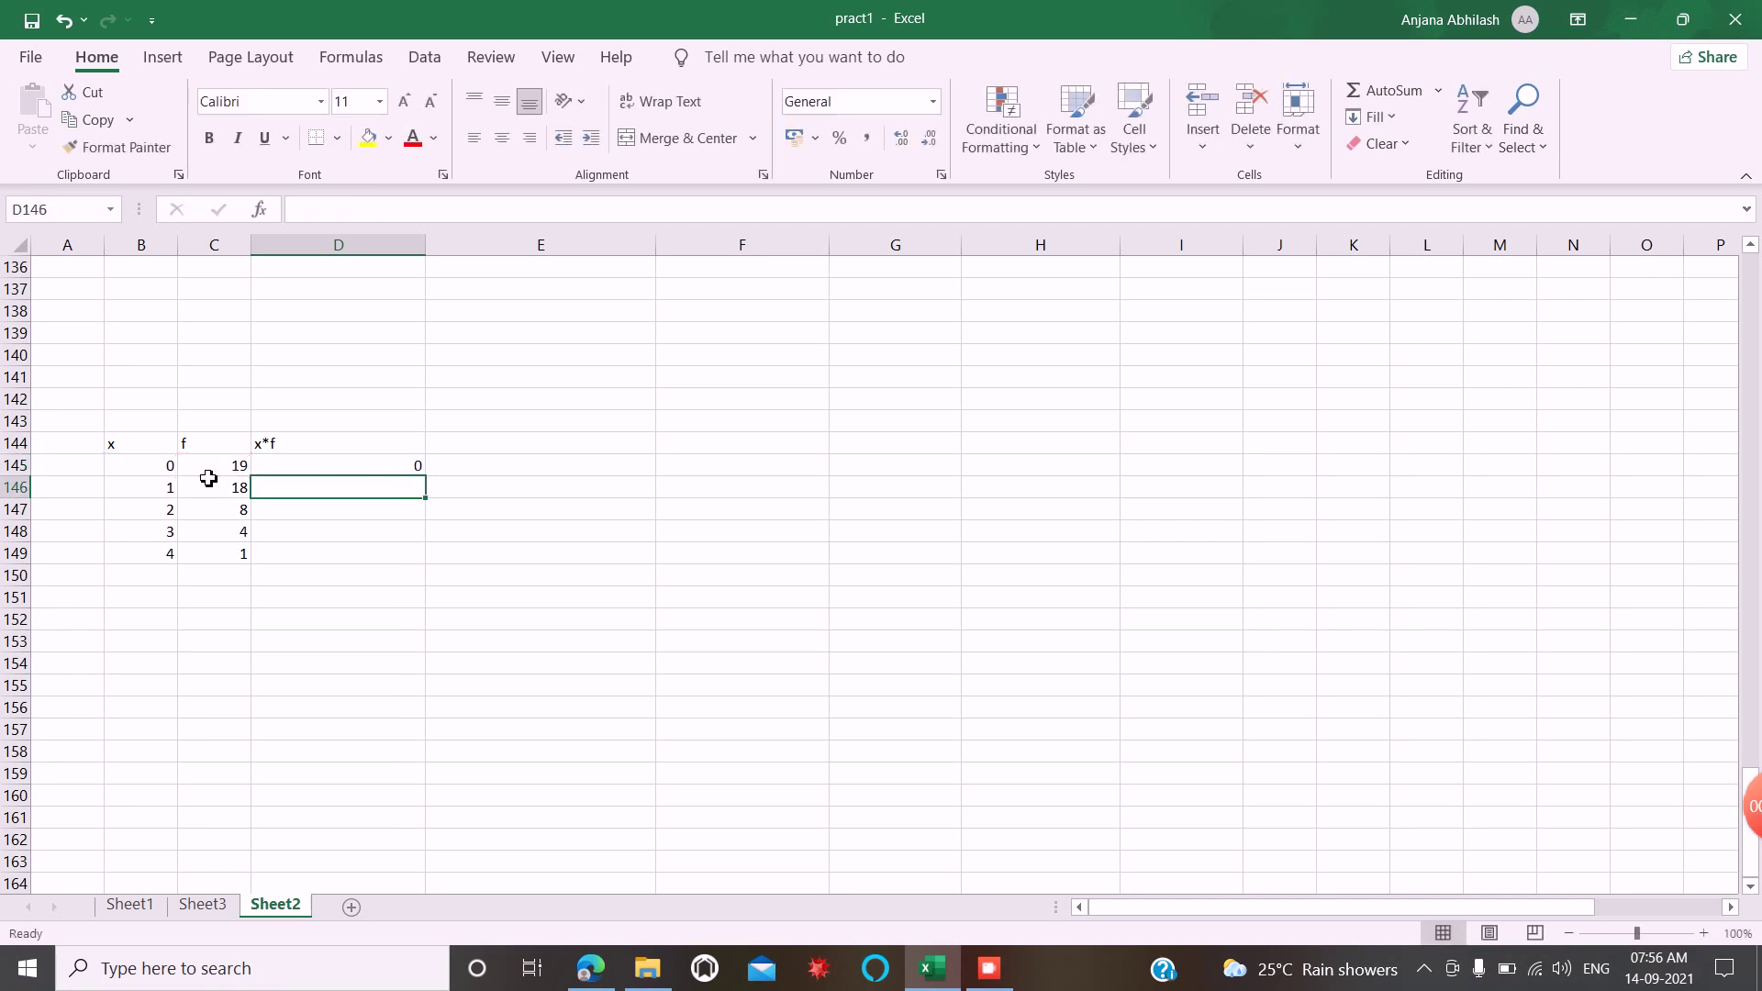
left_click(1702, 933)
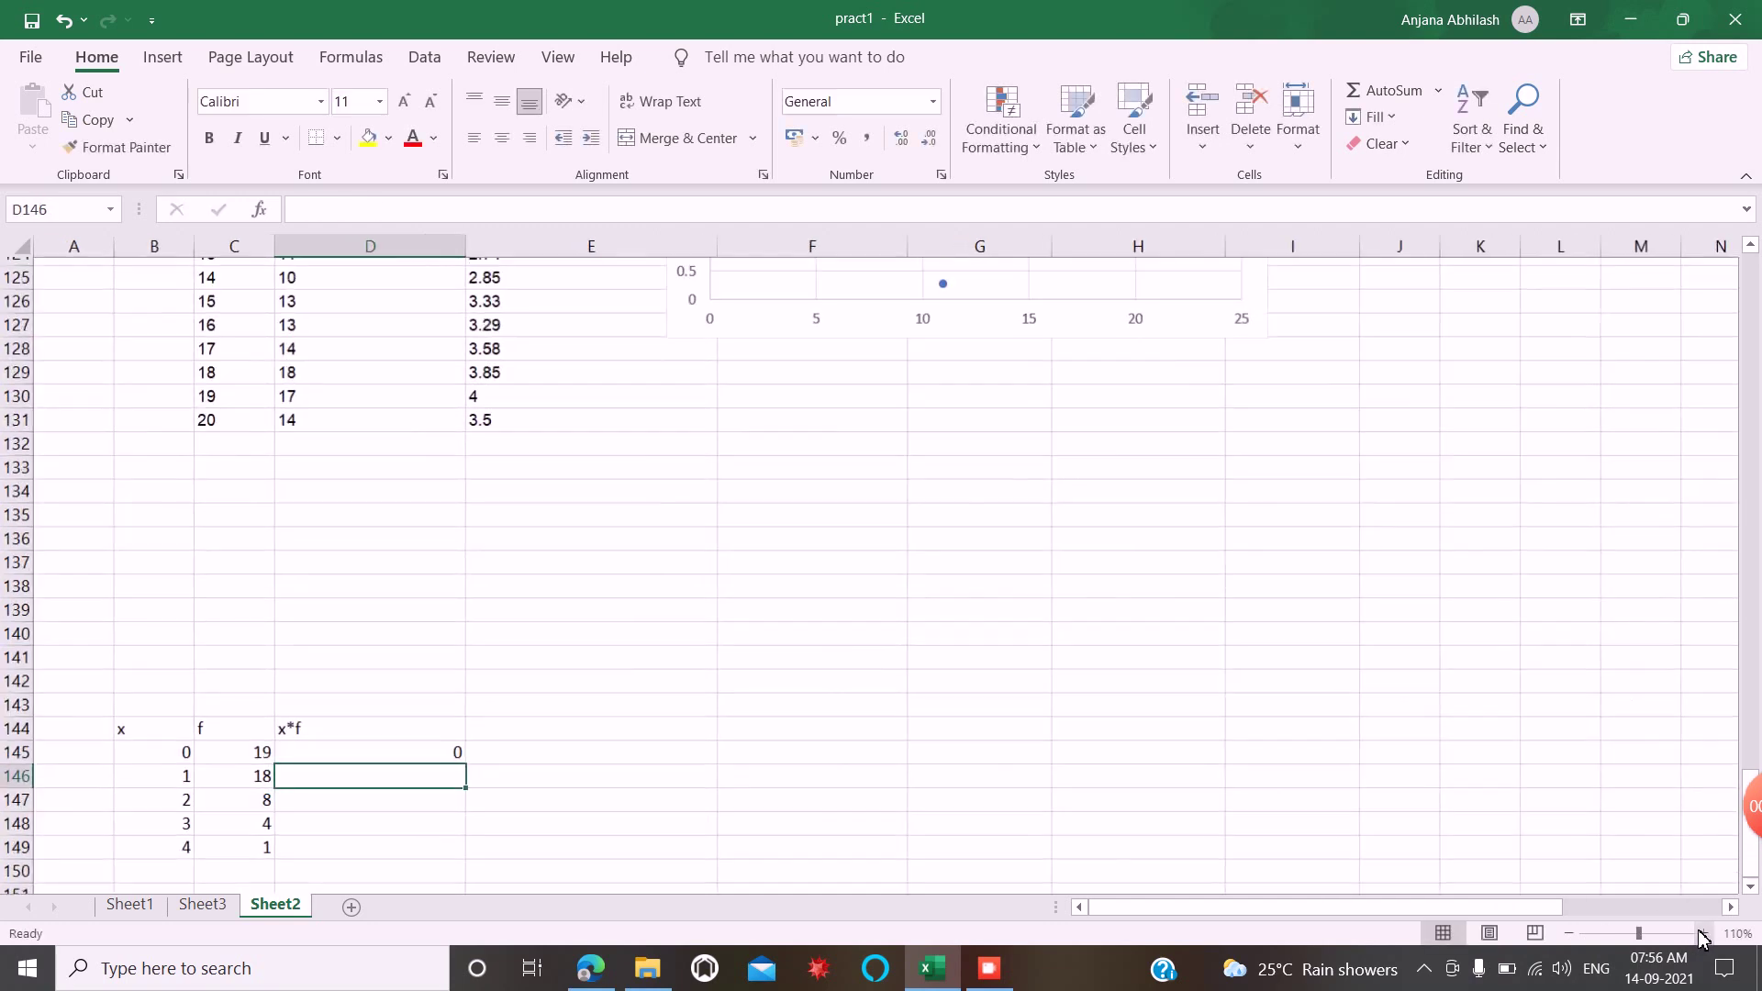
left_click(1703, 933)
scroll(1114, 728, "down", 4)
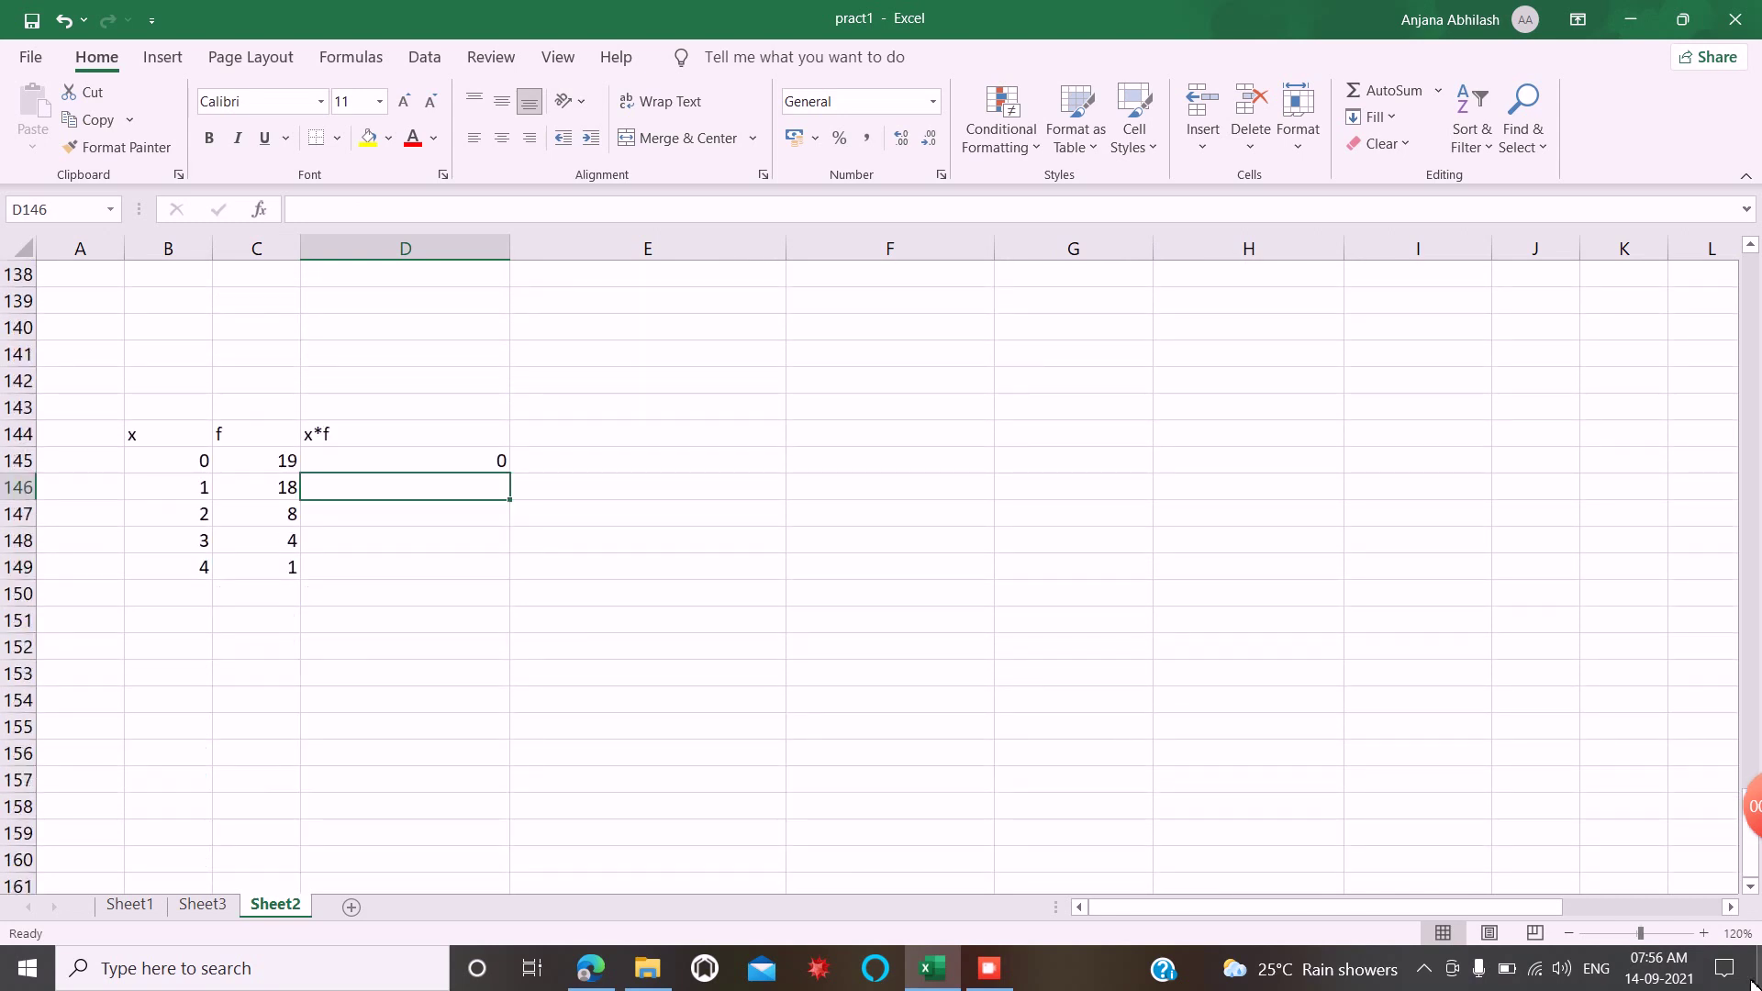
left_click(1702, 934)
left_click(1703, 933)
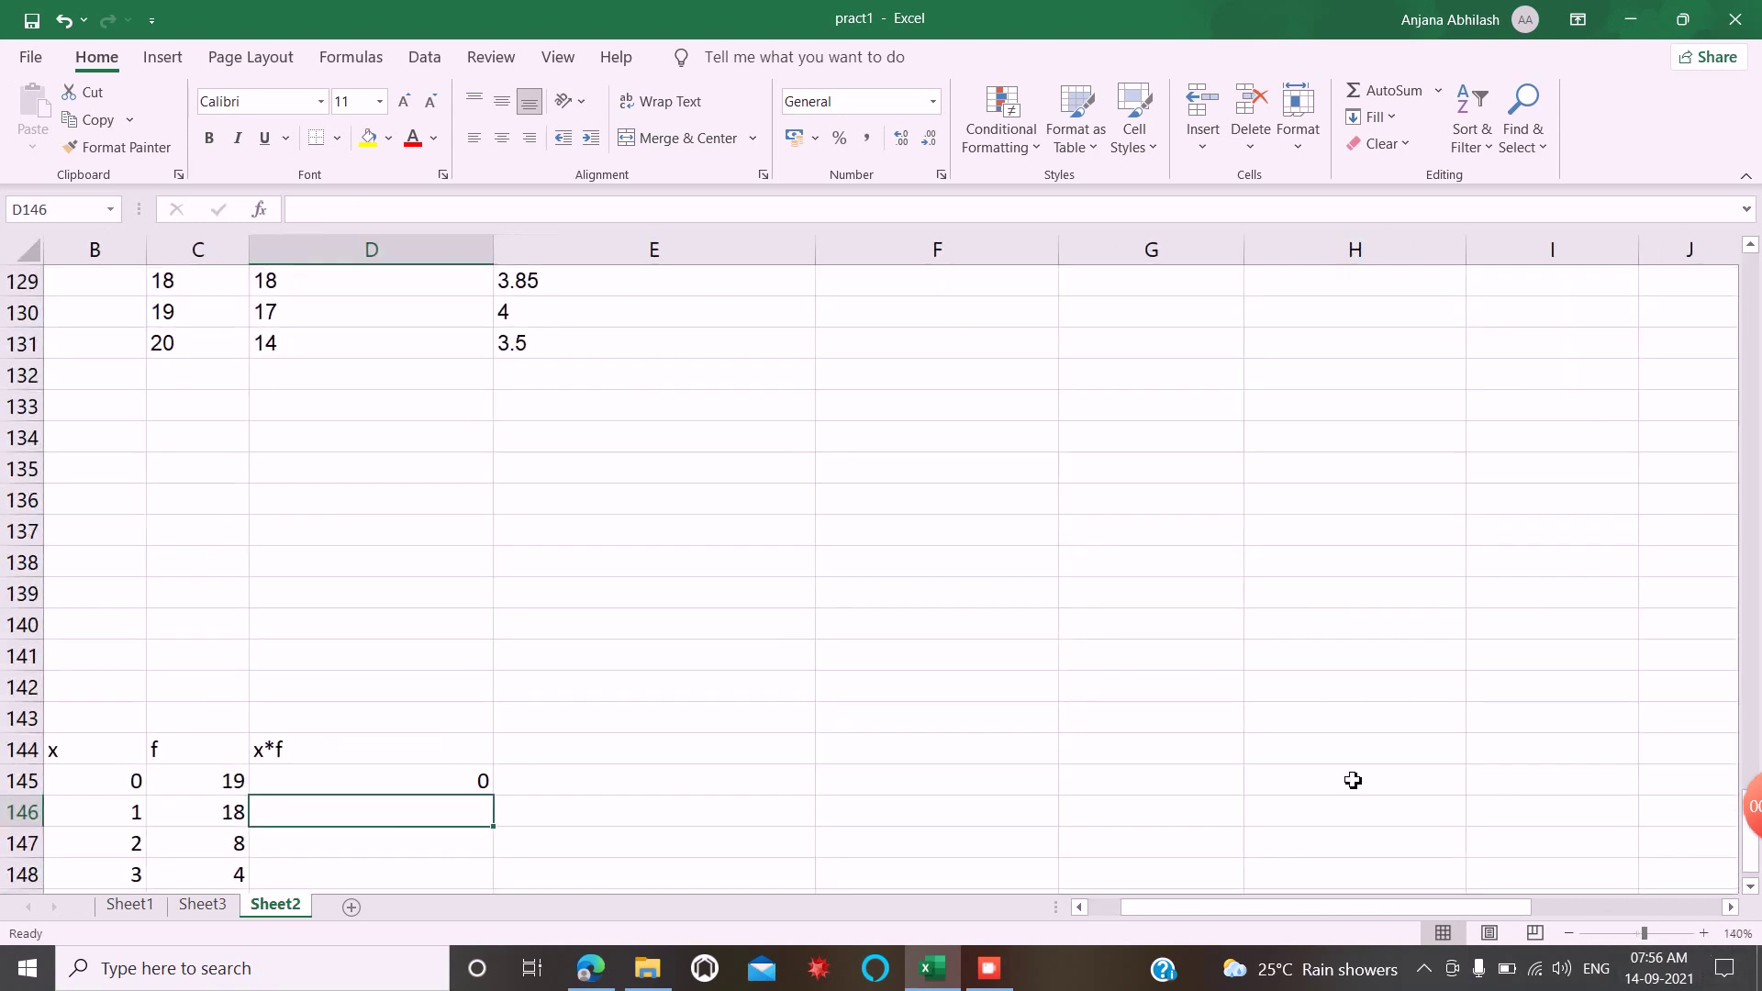
scroll(1353, 781, "down", 4)
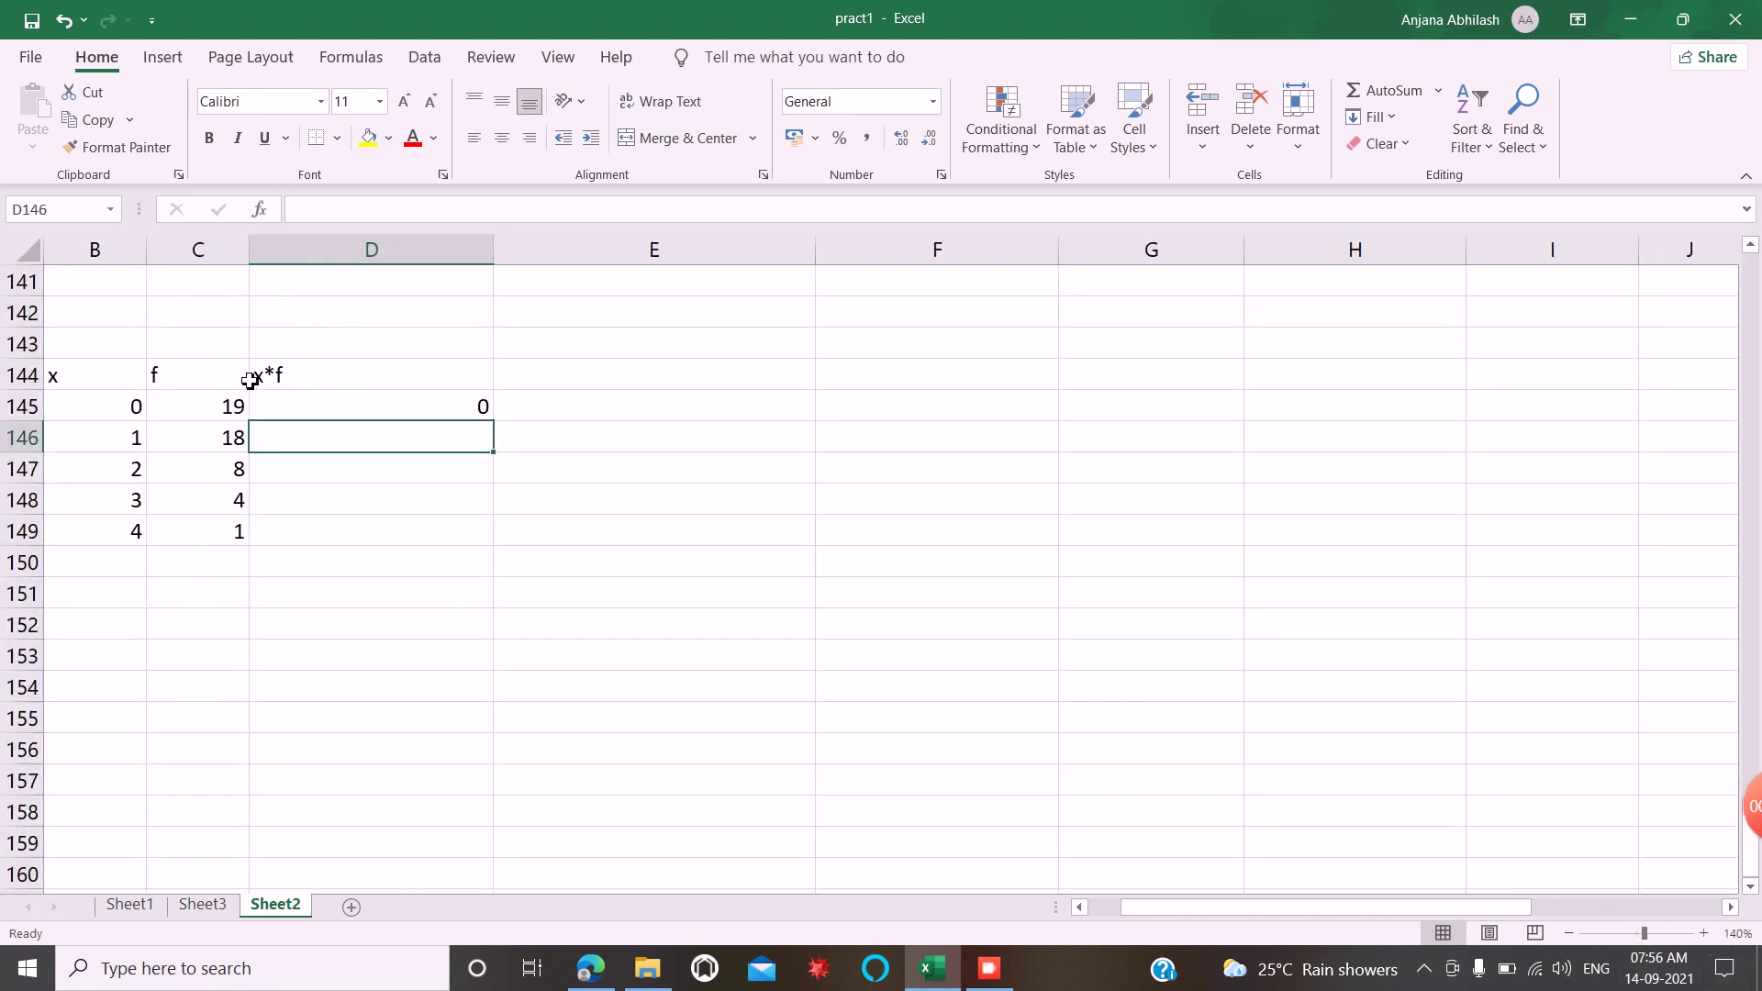
Enter =B146*C146 in D146 and fill the x*f formulas down to D149
type("=")
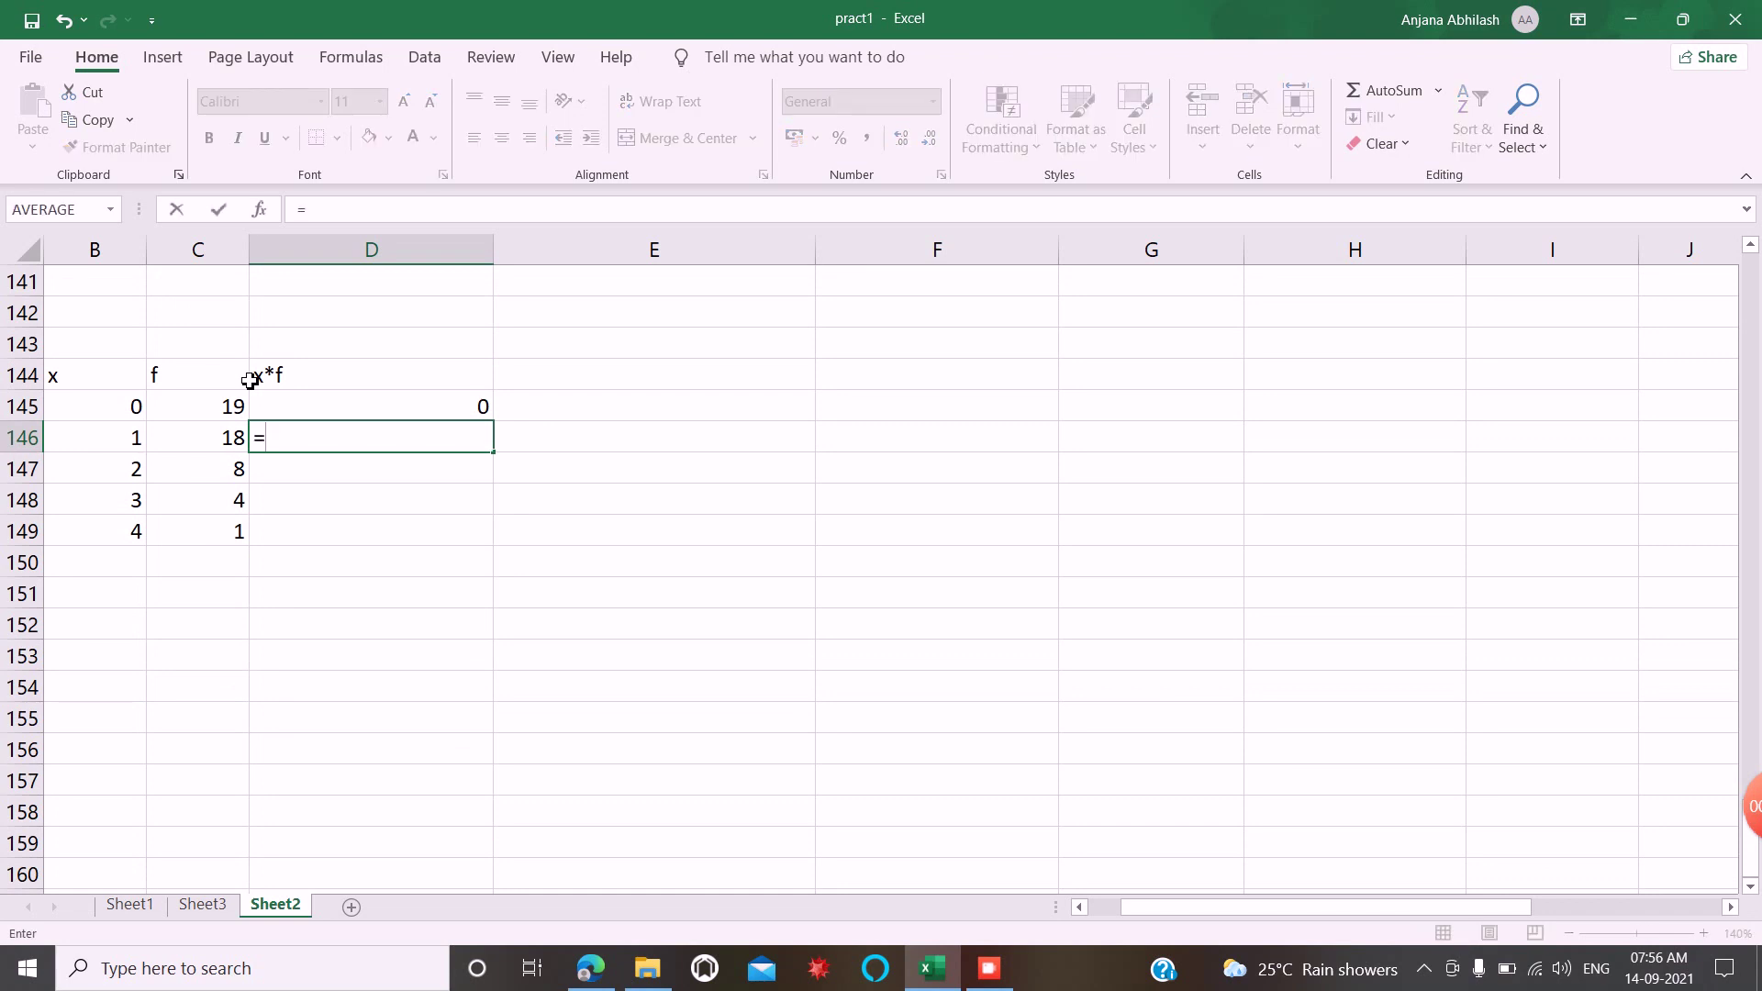
left_click(125, 438)
type("*")
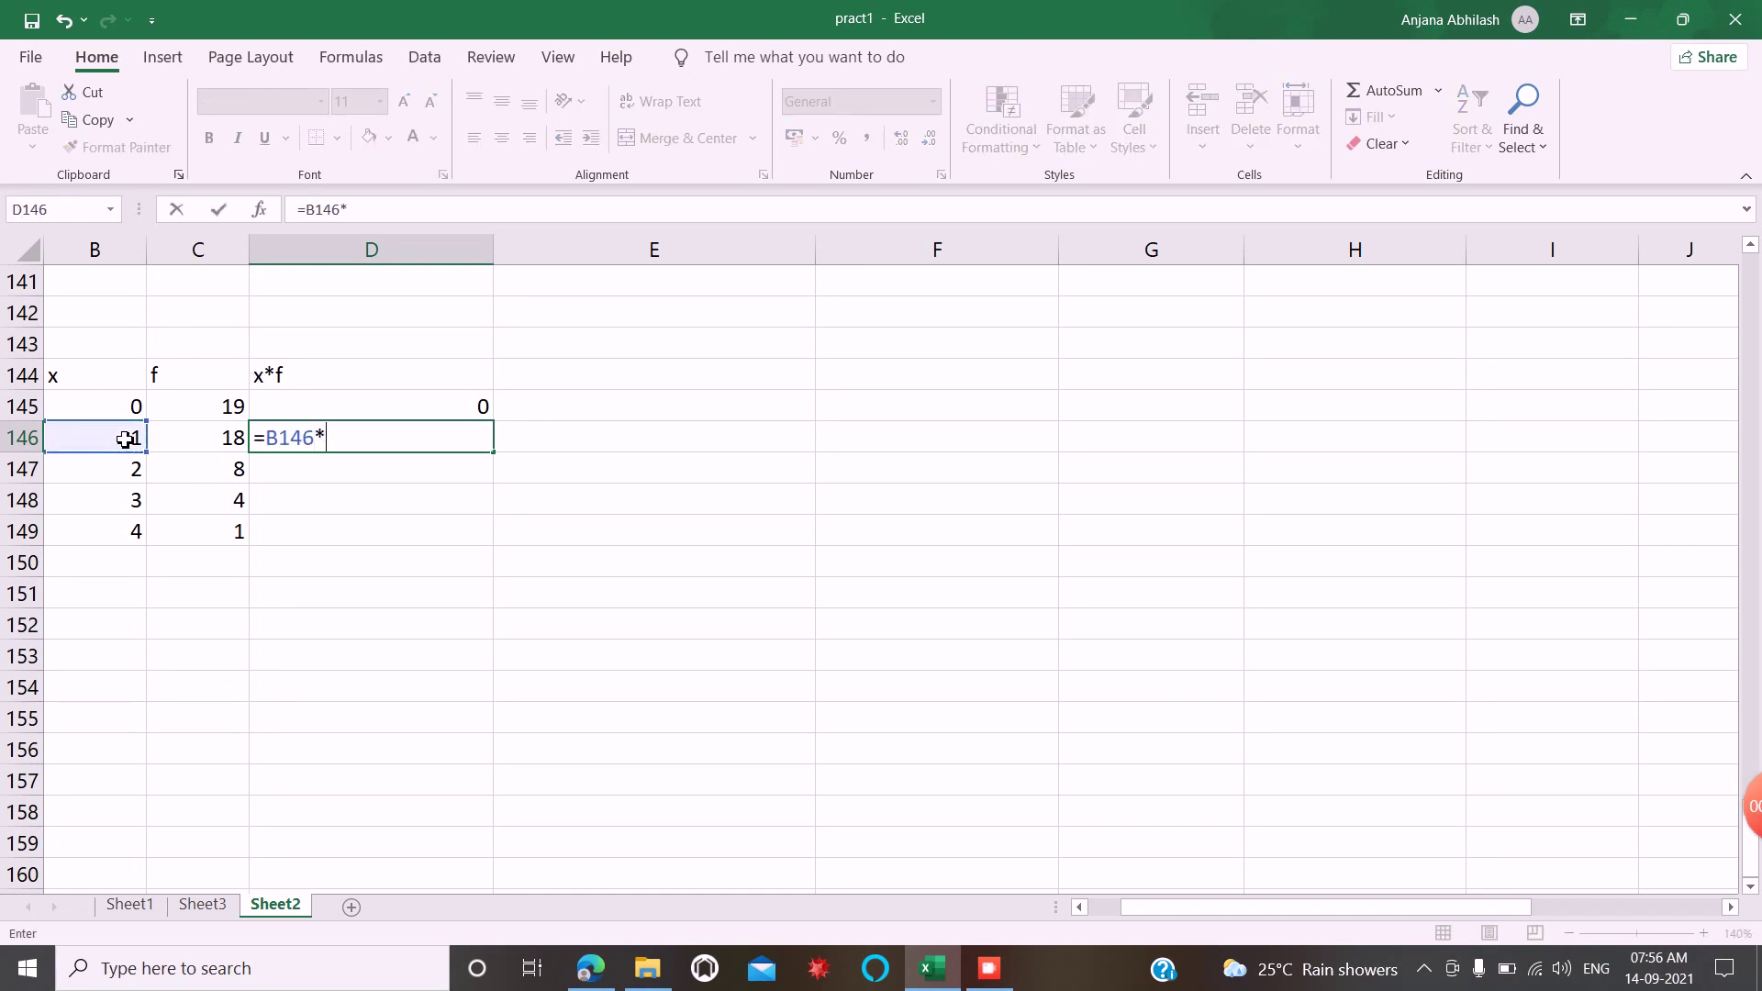
left_click(206, 451)
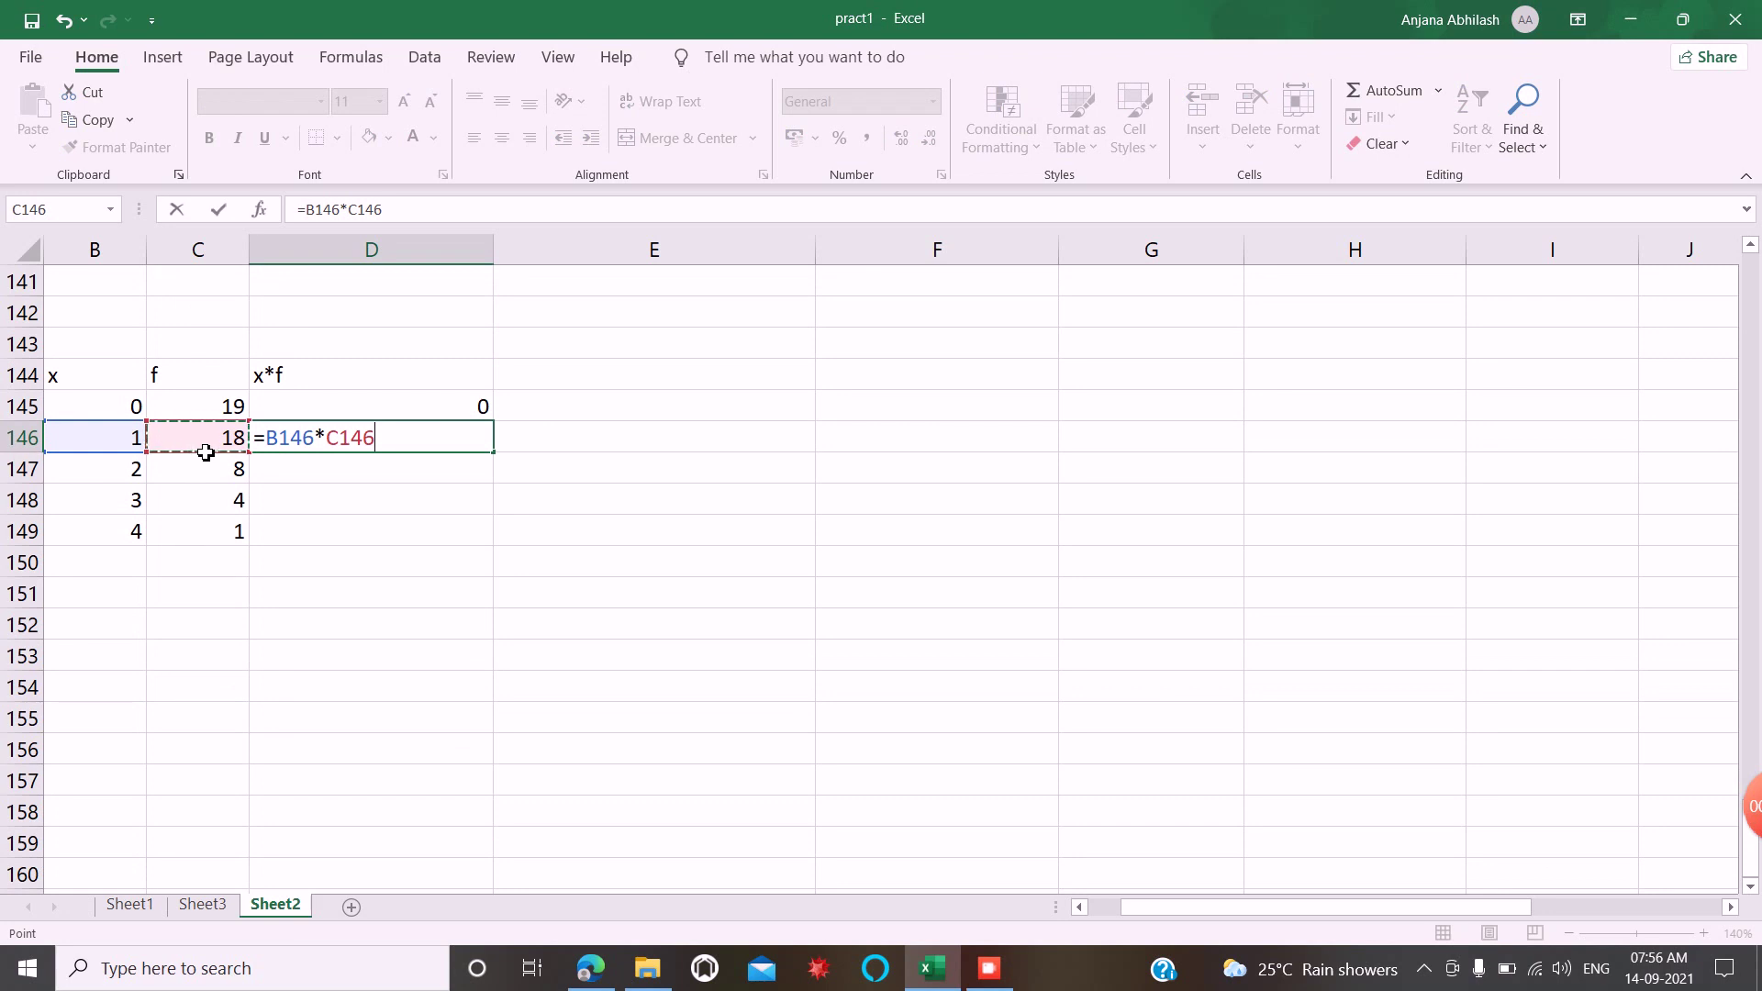
key("Return")
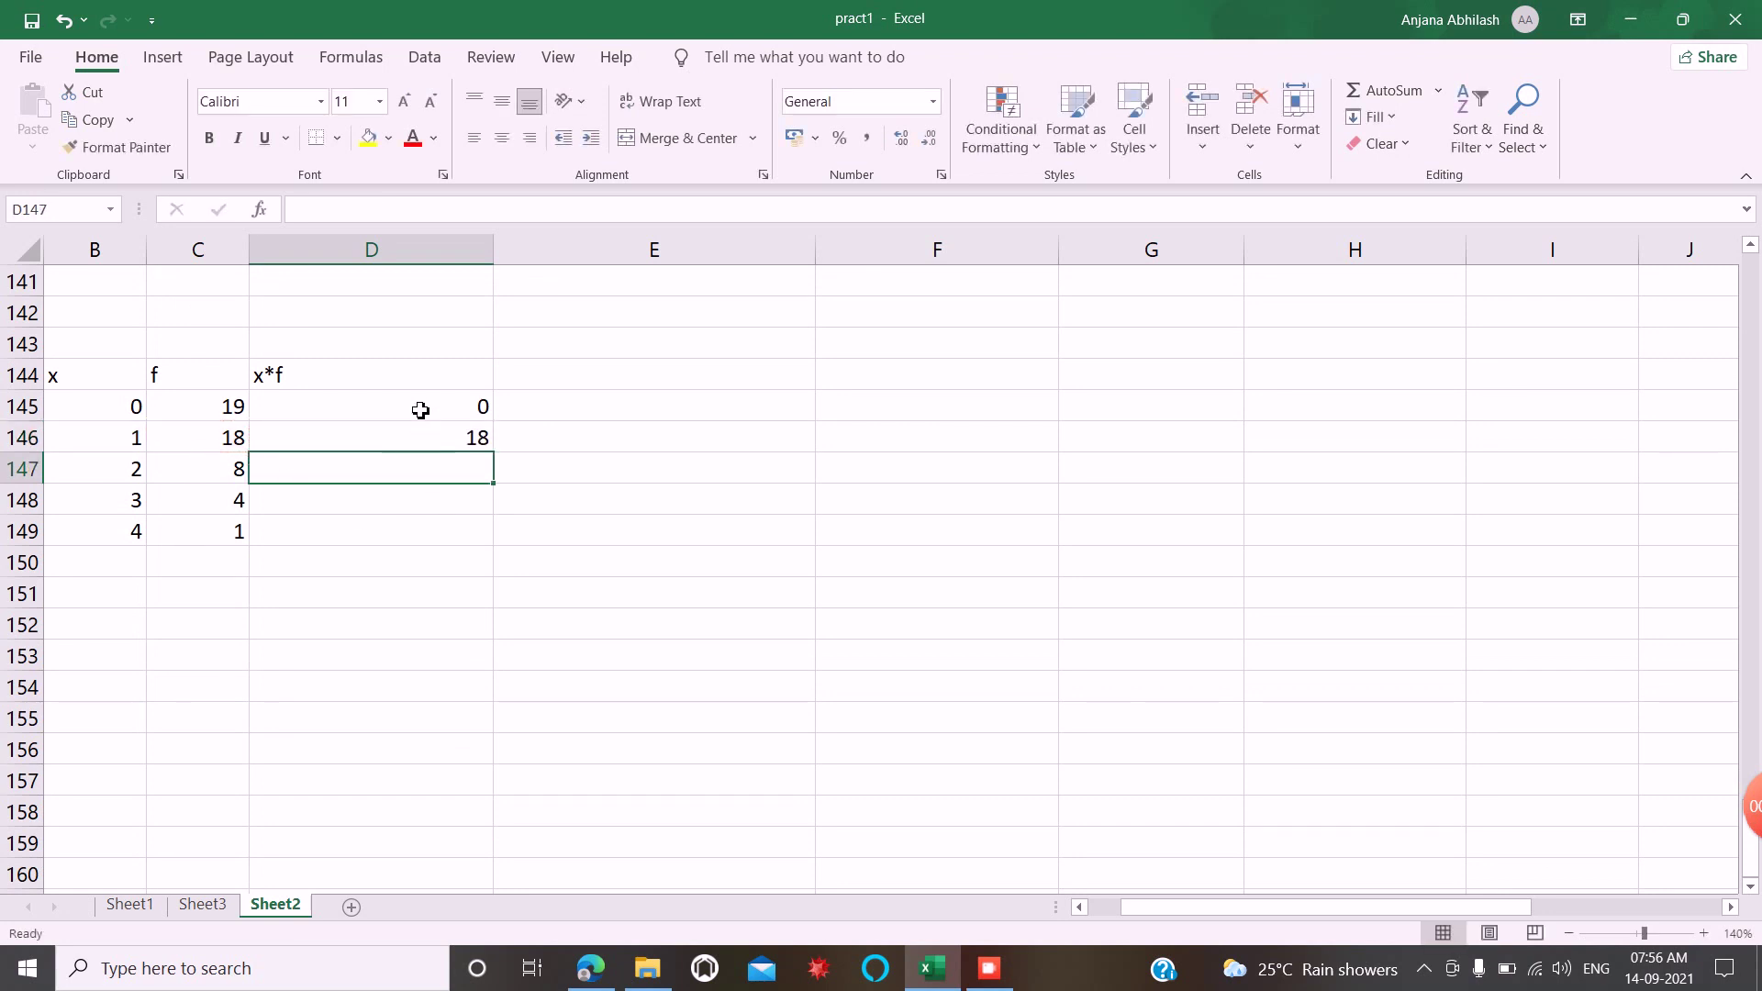
left_click_drag(421, 404, 437, 437)
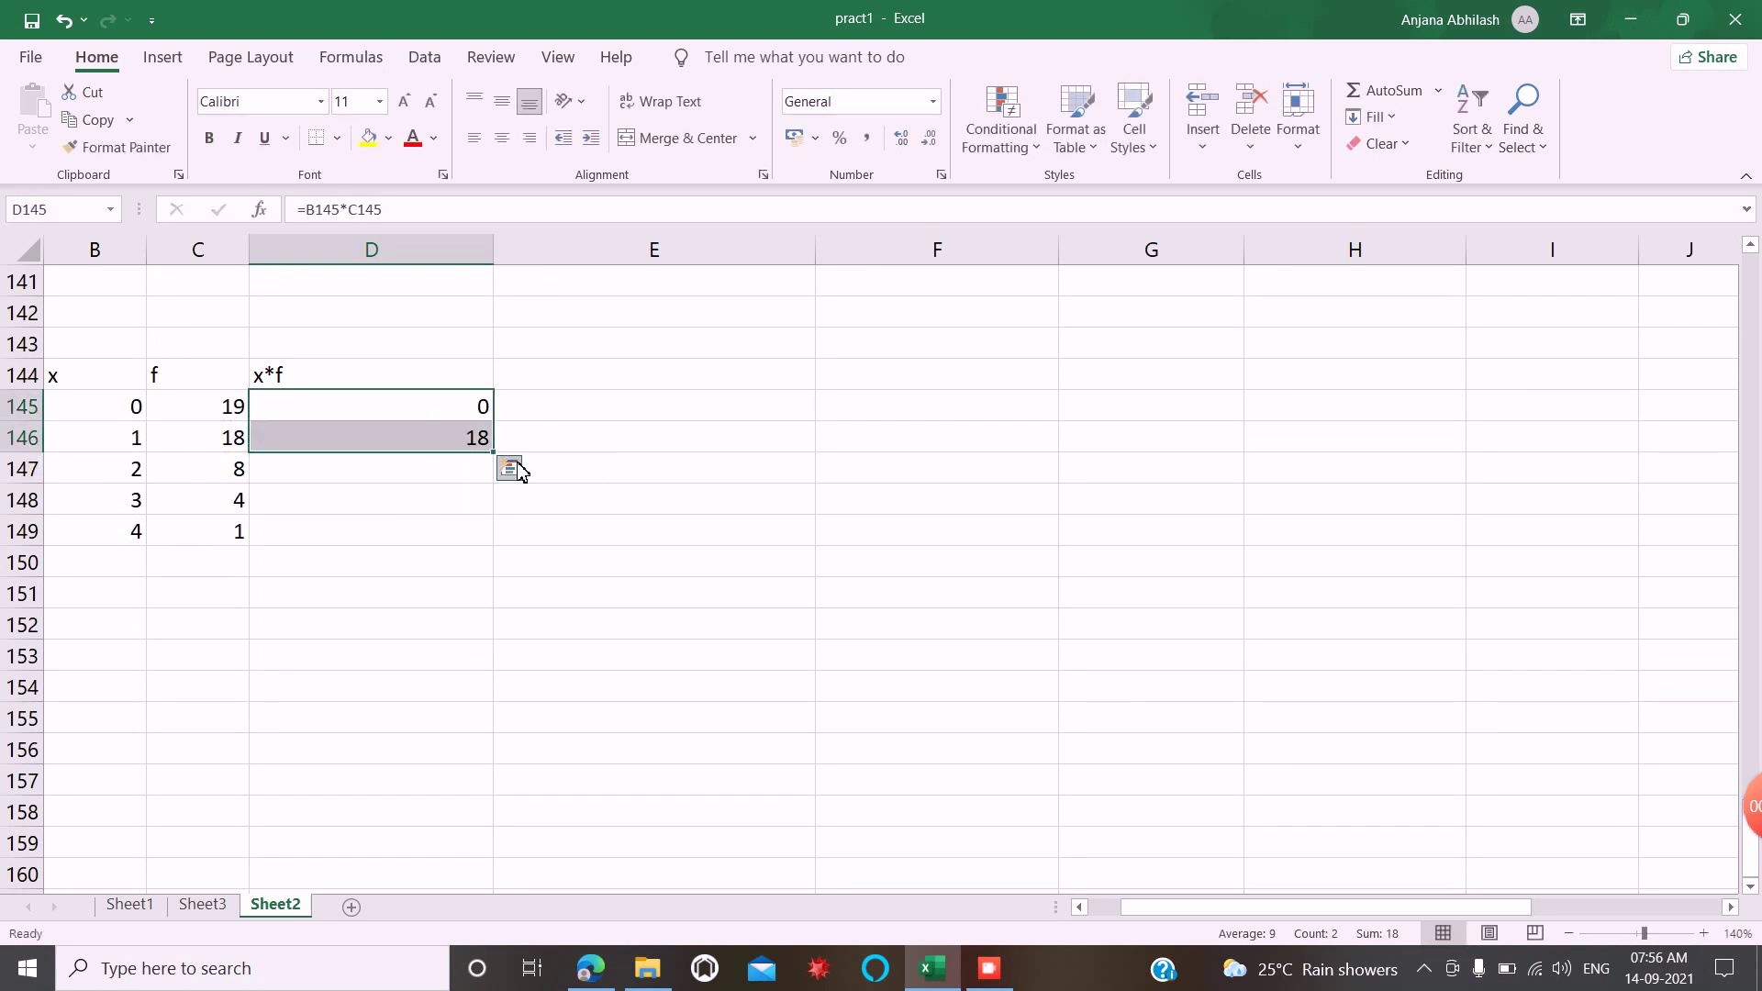
left_click_drag(503, 460, 500, 548)
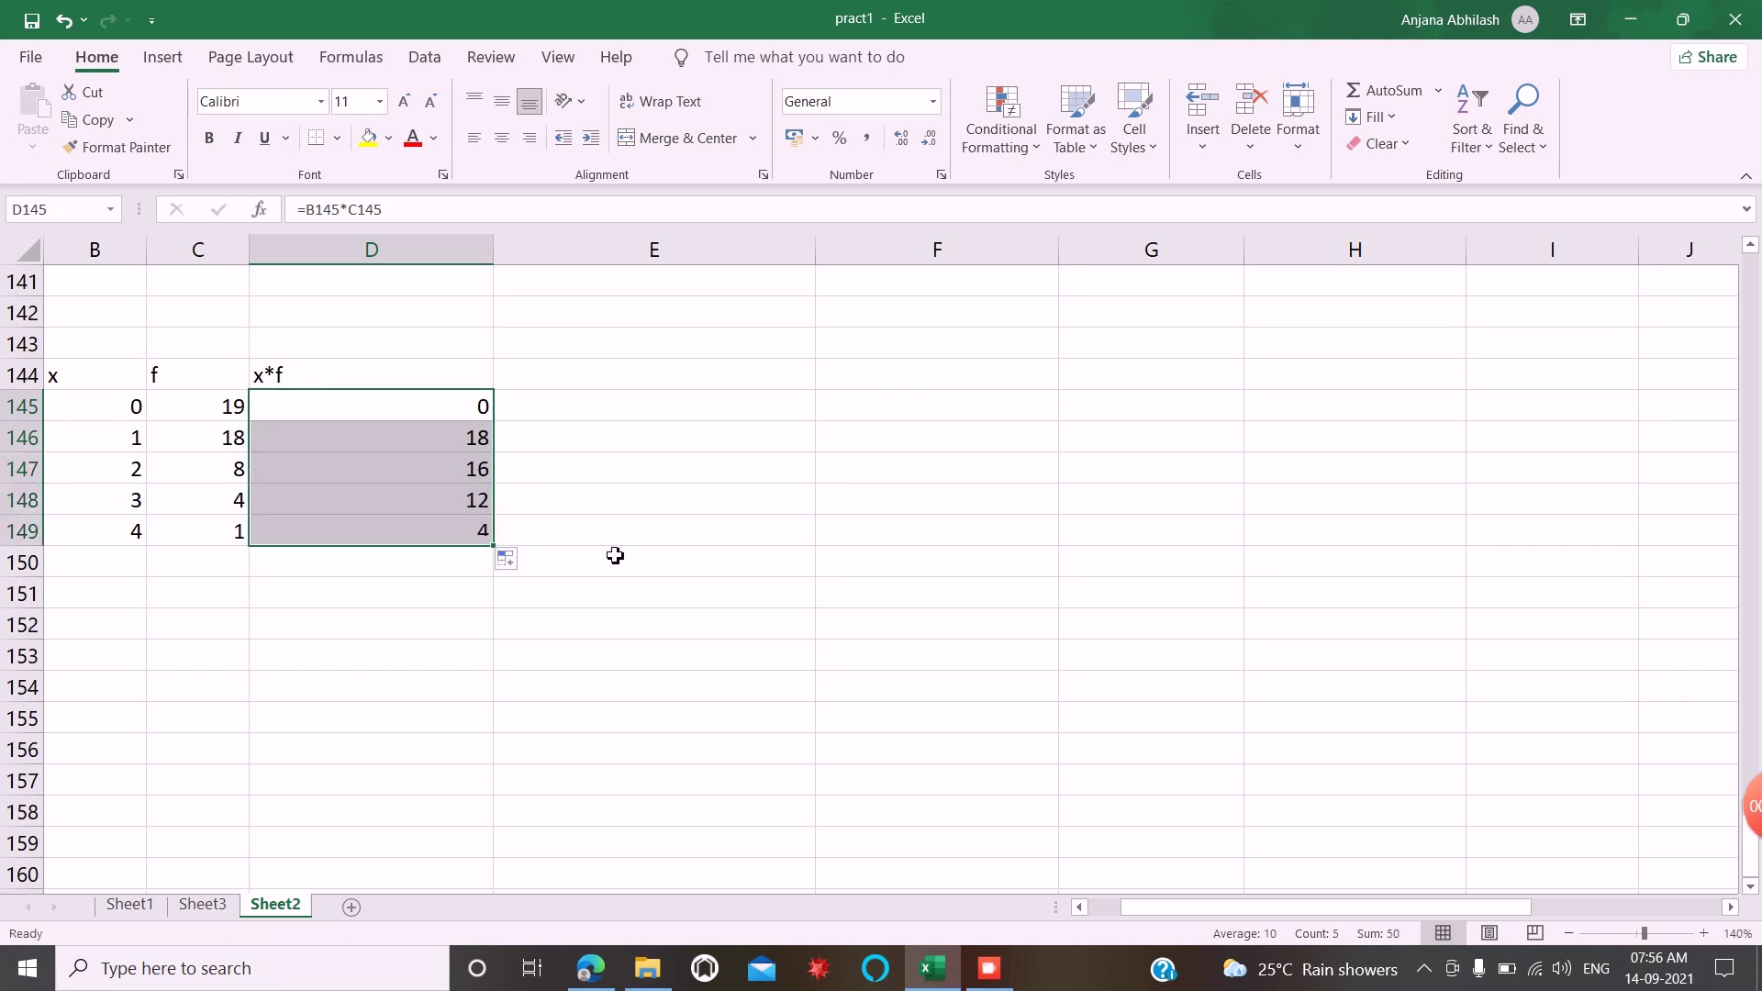
left_click(743, 445)
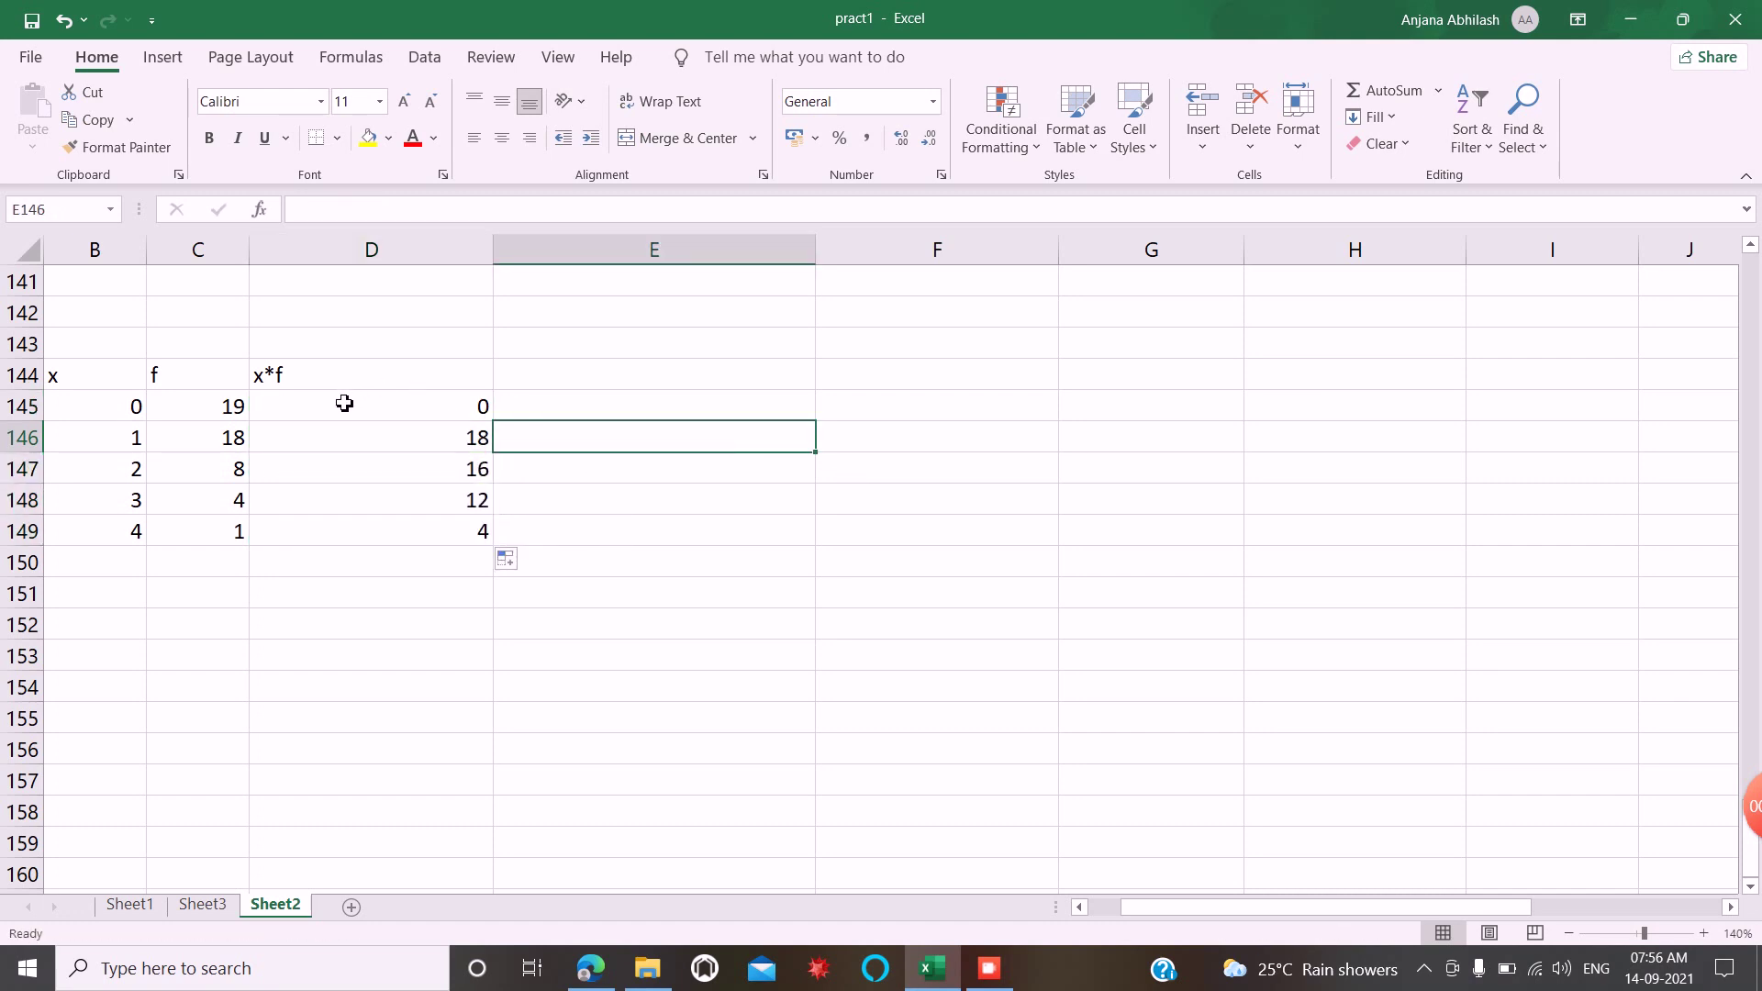
AutoSum C145:D149 to put totals of 50 for f and x*f in row 150
left_click_drag(346, 401, 361, 437)
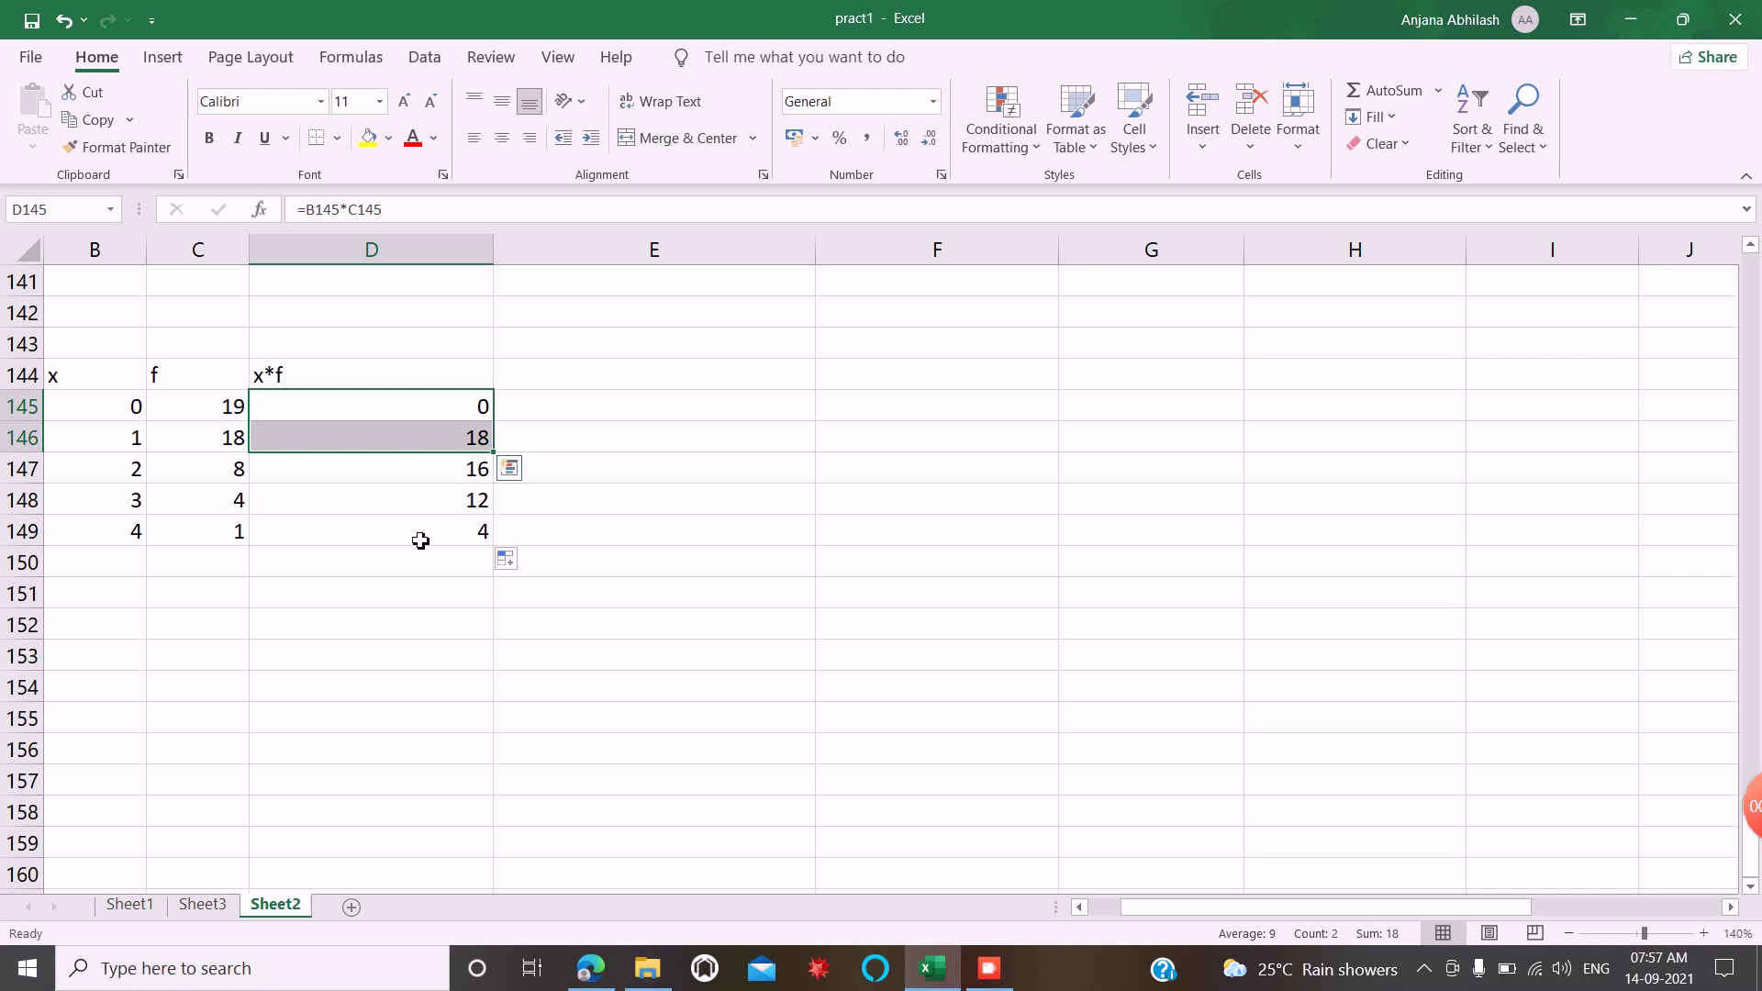
left_click(459, 609)
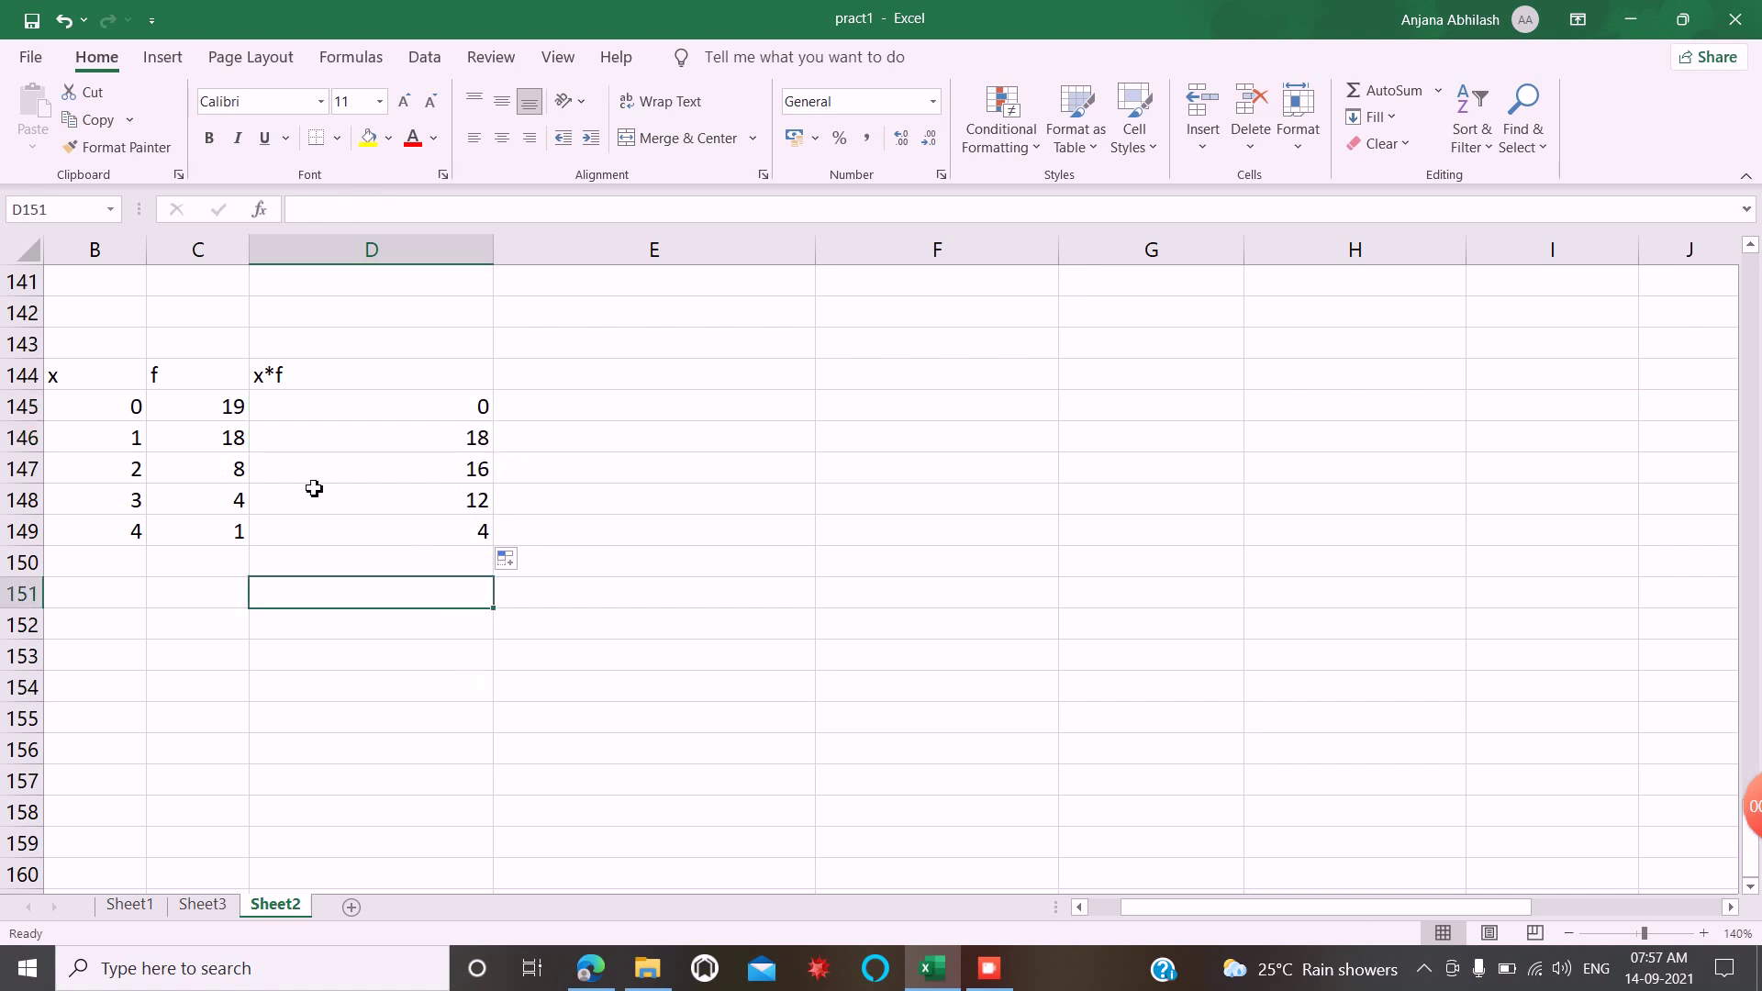
left_click_drag(205, 421, 342, 532)
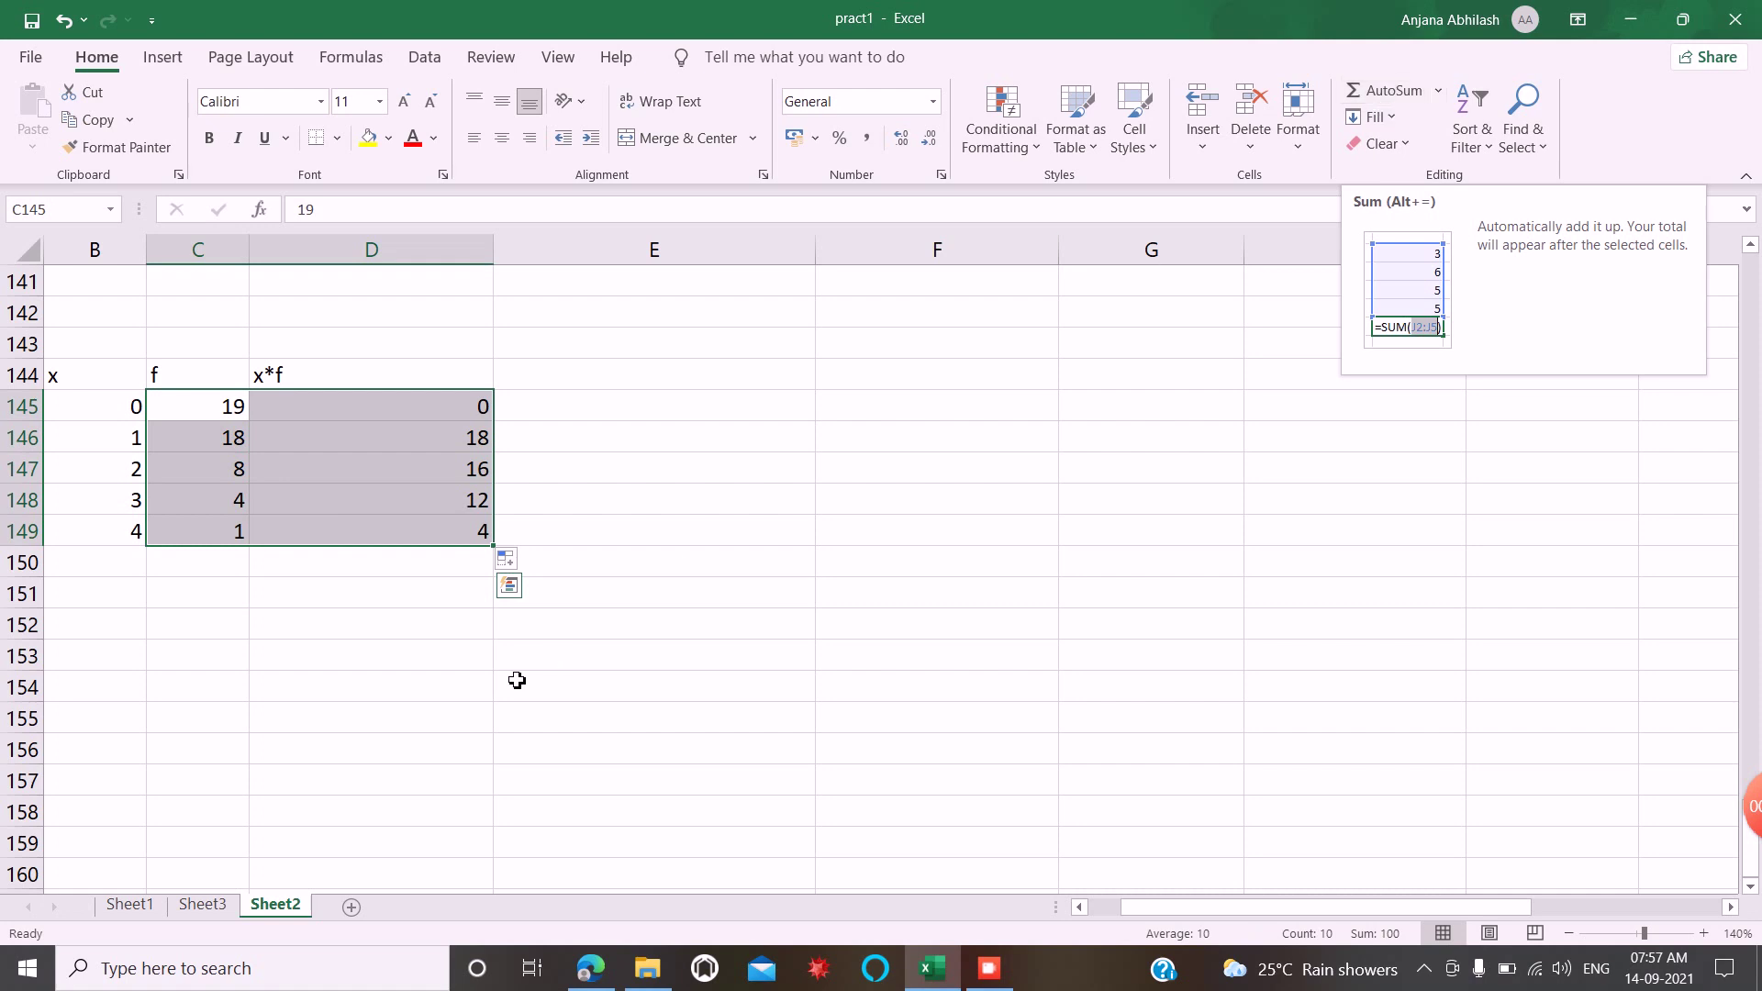
left_click(458, 621)
left_click_drag(226, 410, 431, 565)
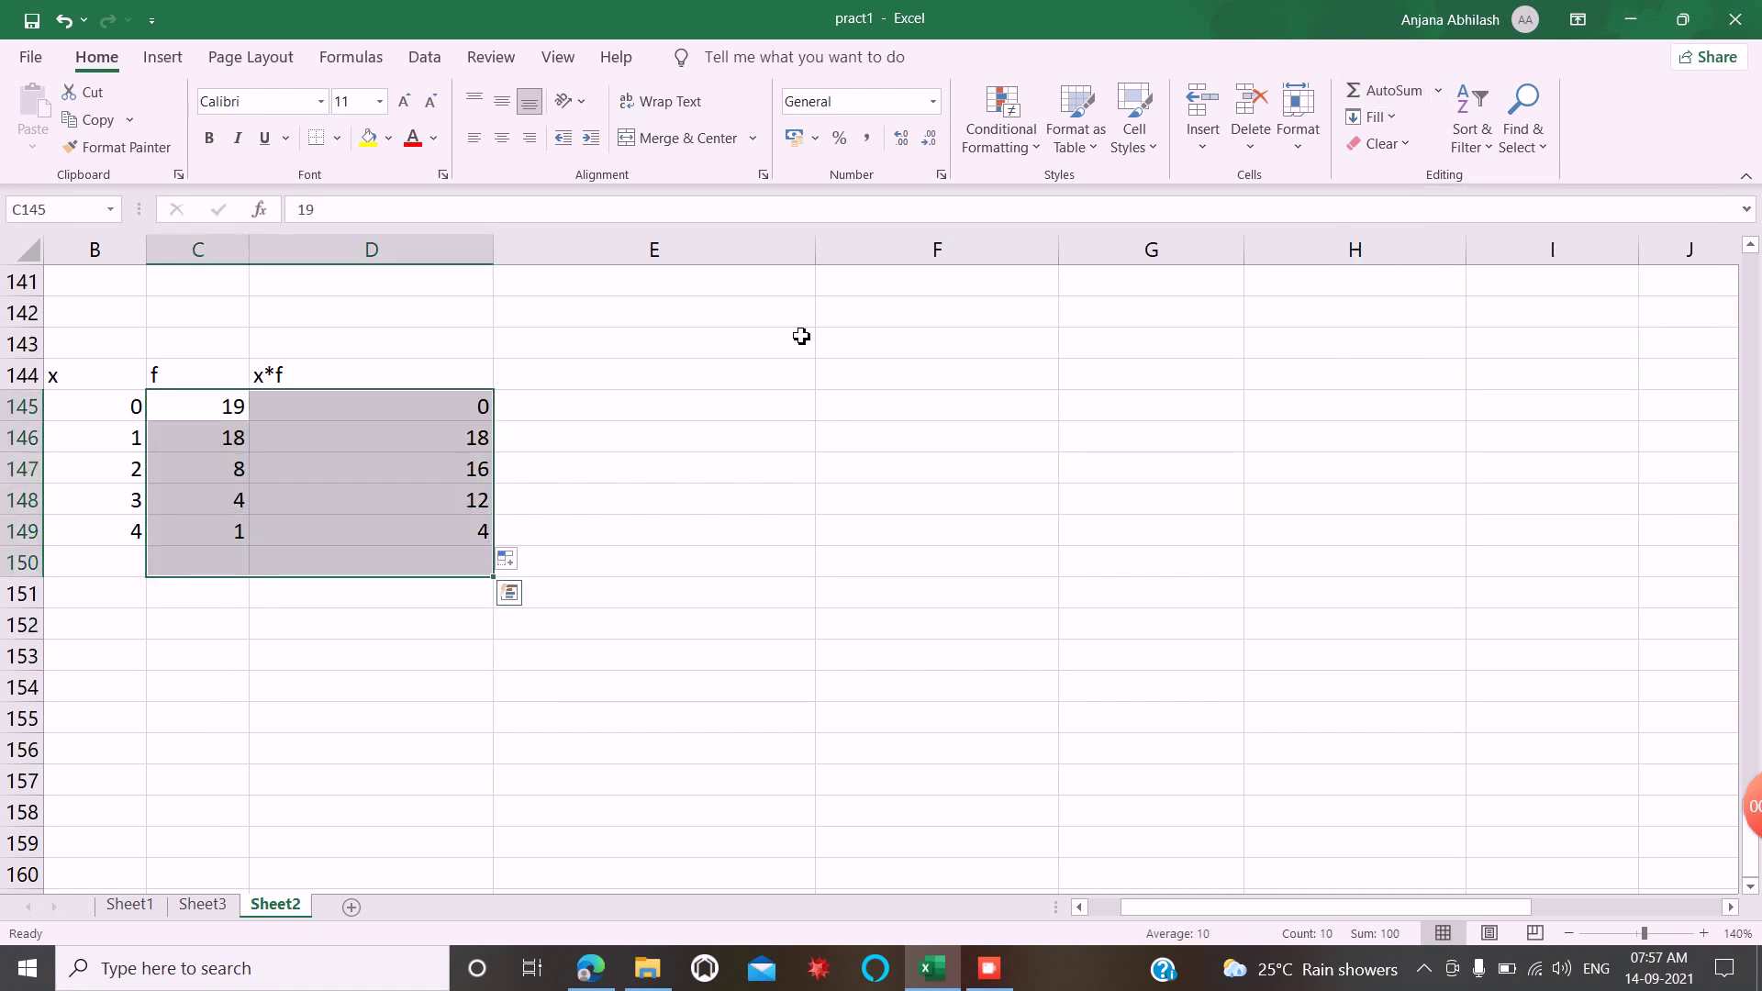
left_click(1377, 90)
left_click(777, 597)
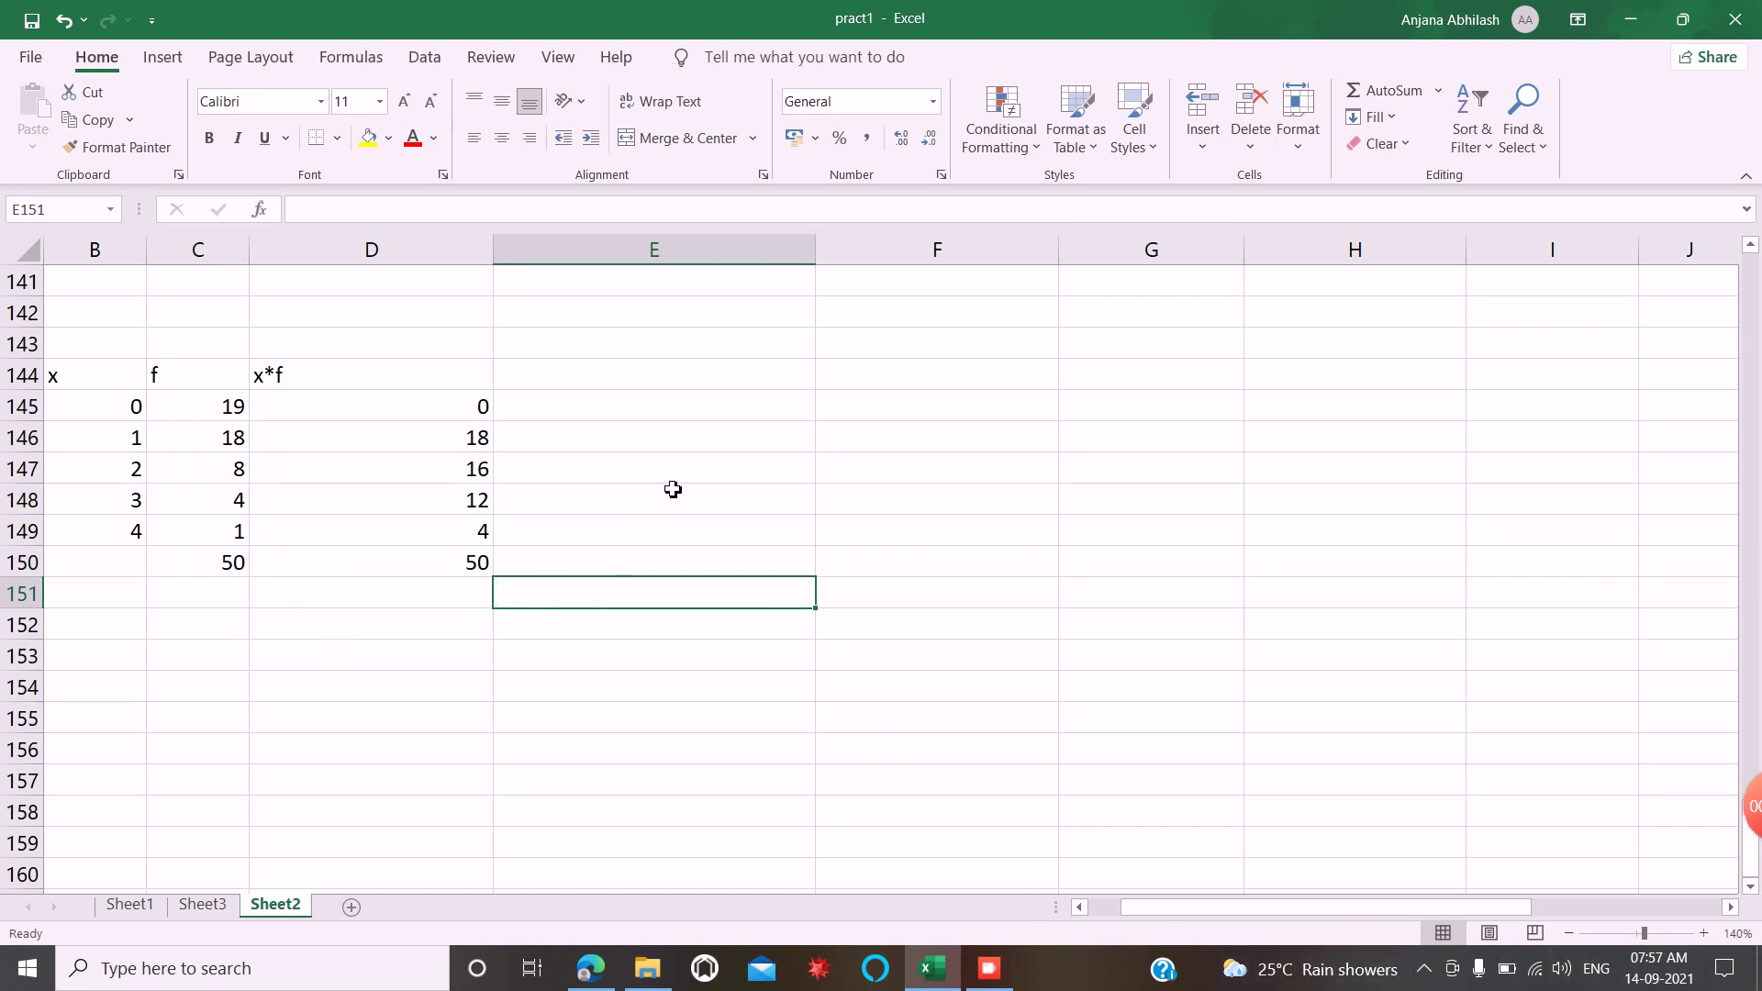
left_click(628, 537)
left_click(433, 636)
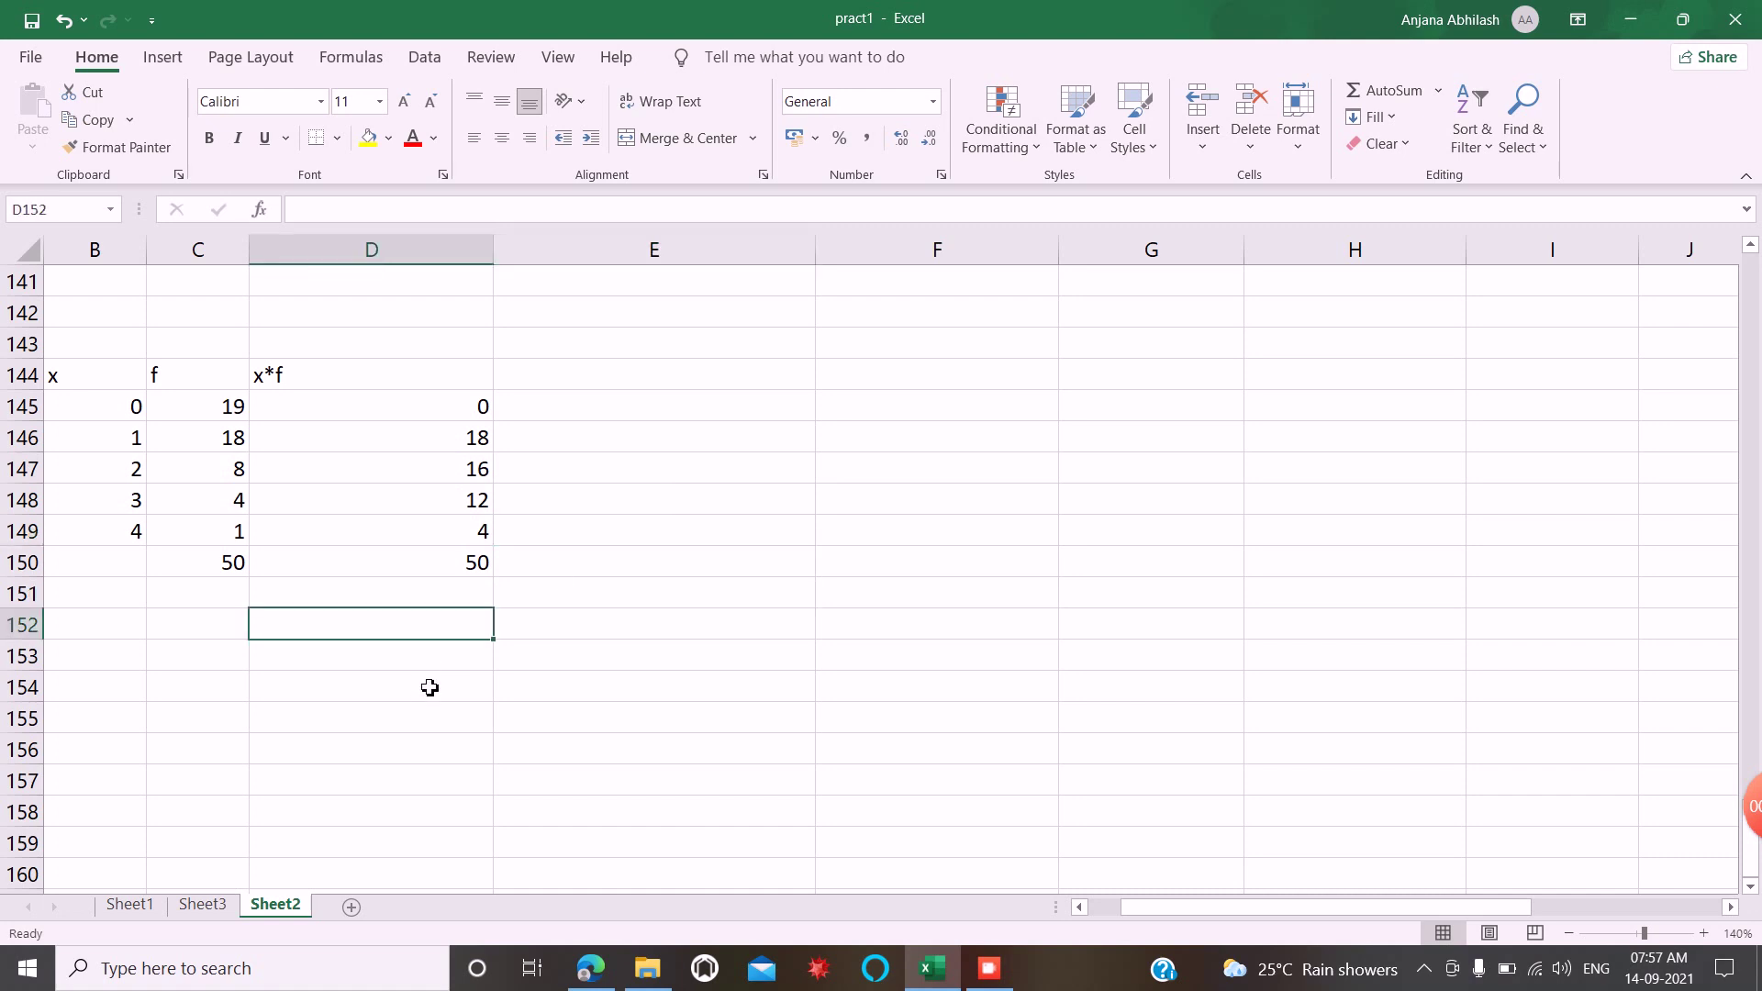
Type the labels lambda in D152 and mean in E152
type("lamb")
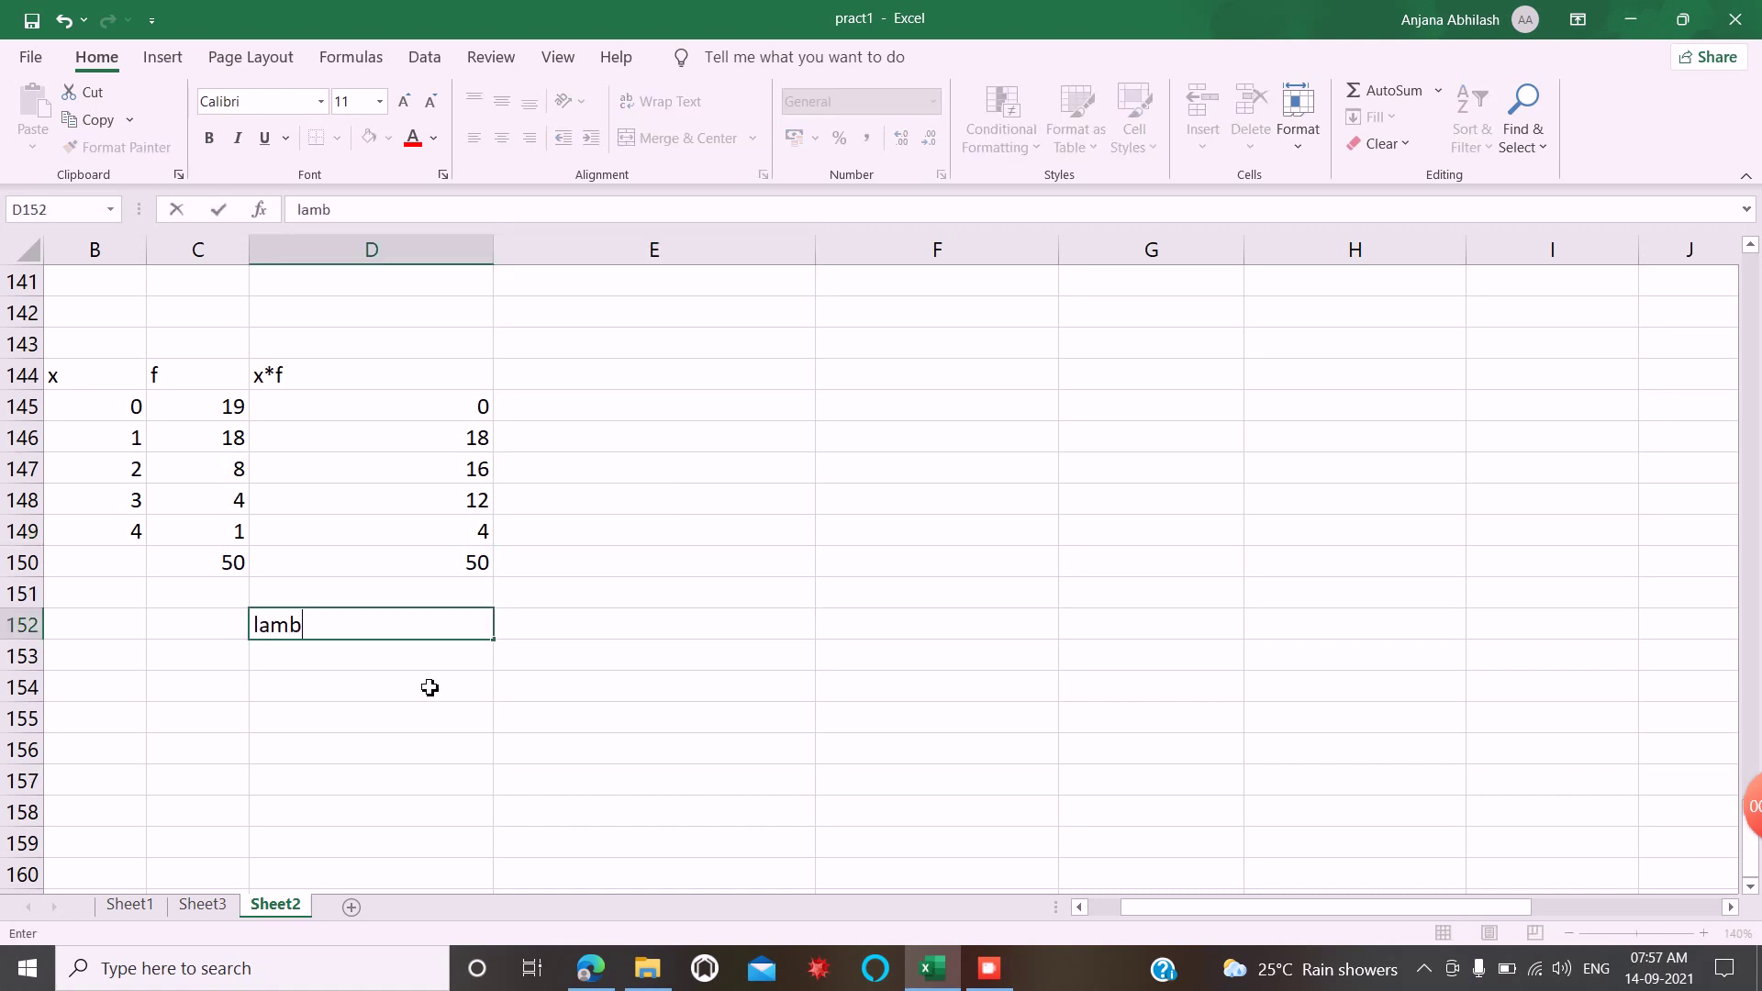
type("da")
left_click(382, 699)
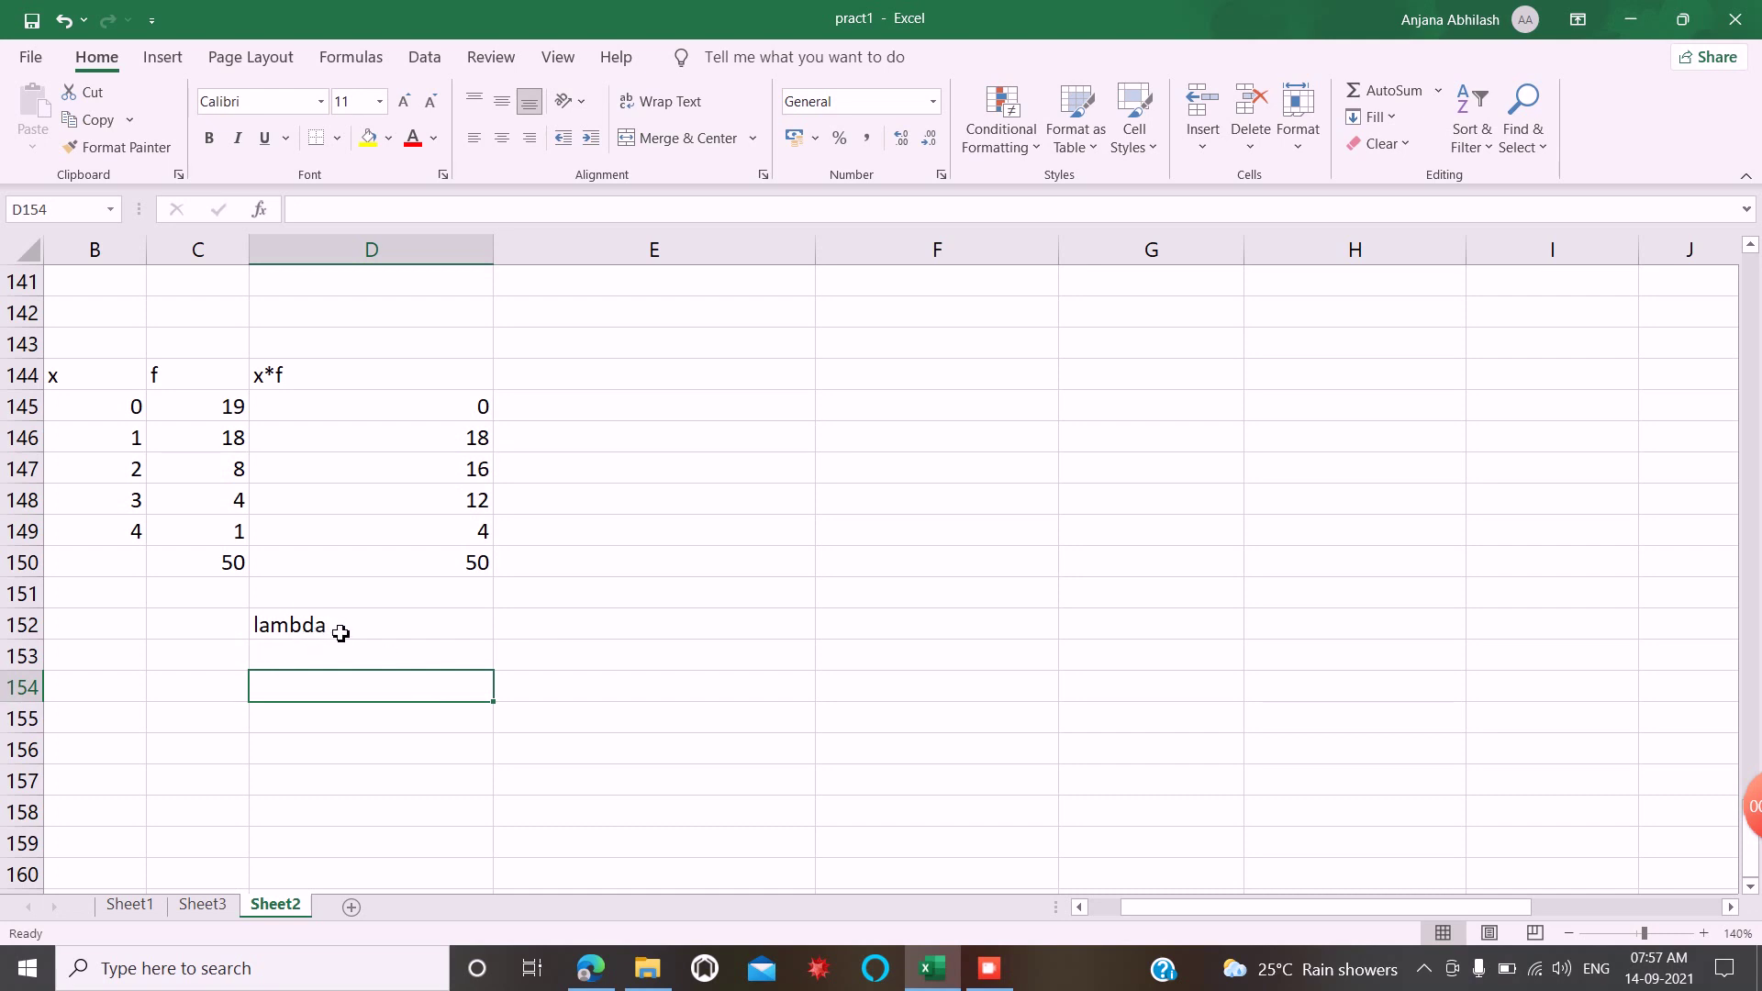
left_click(592, 633)
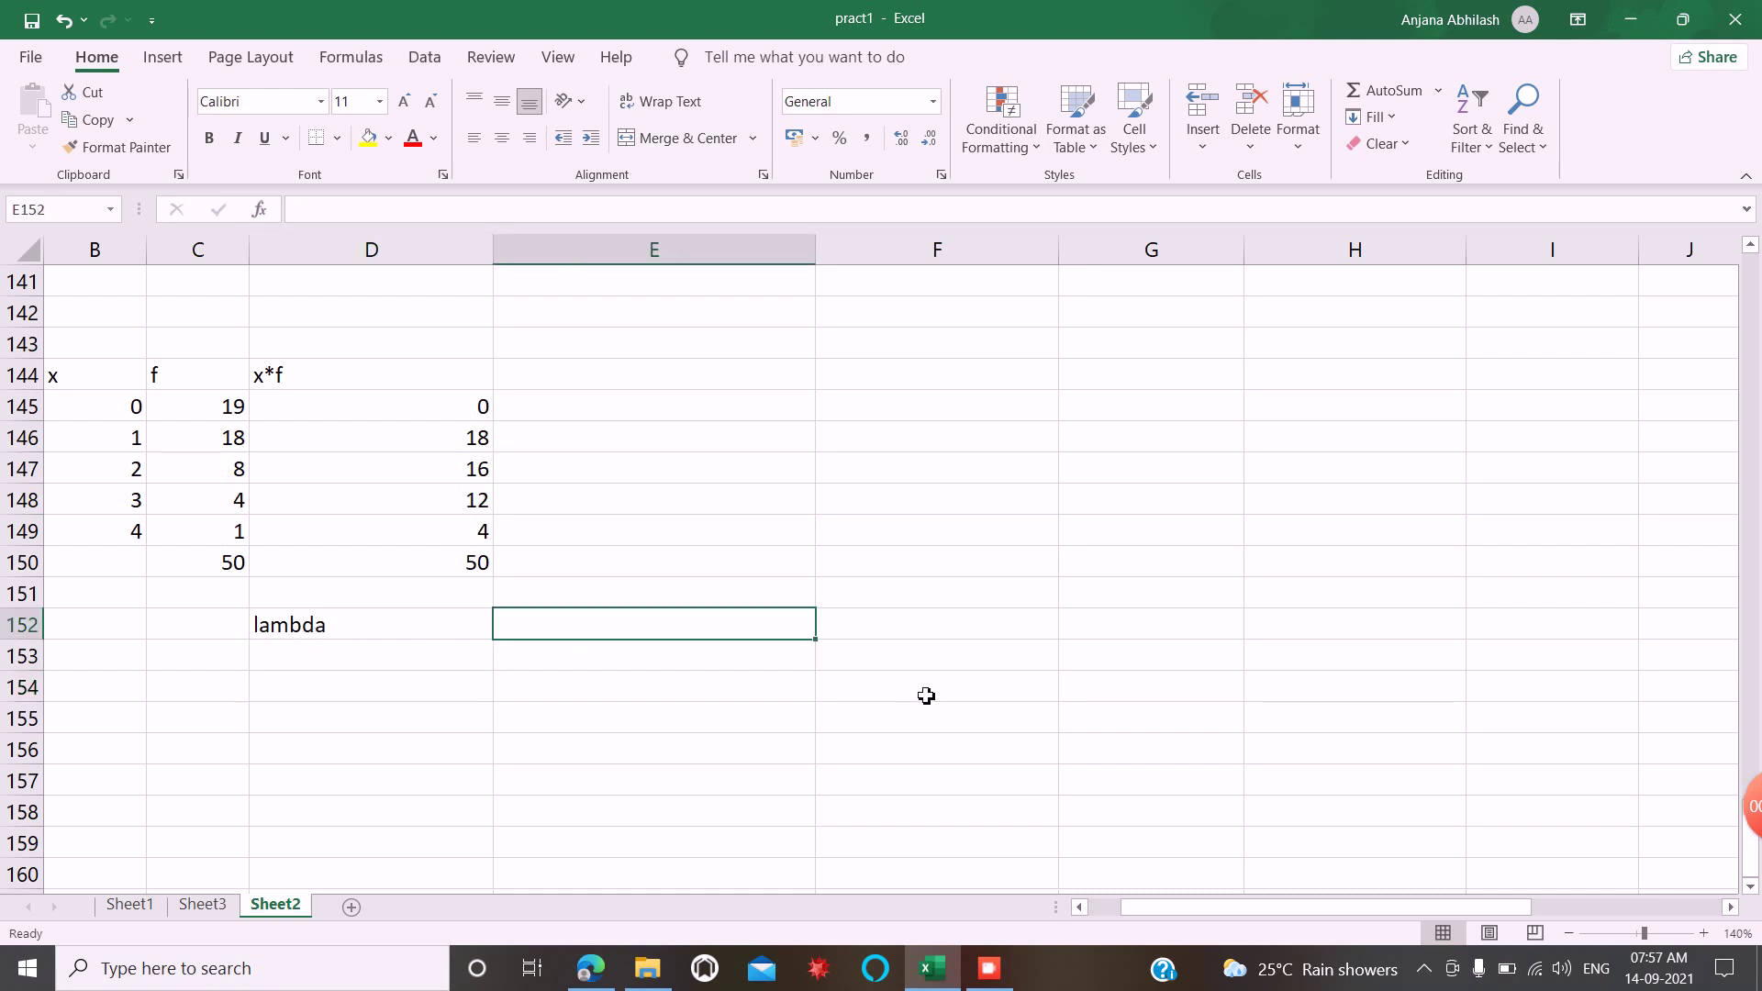
type("=mea")
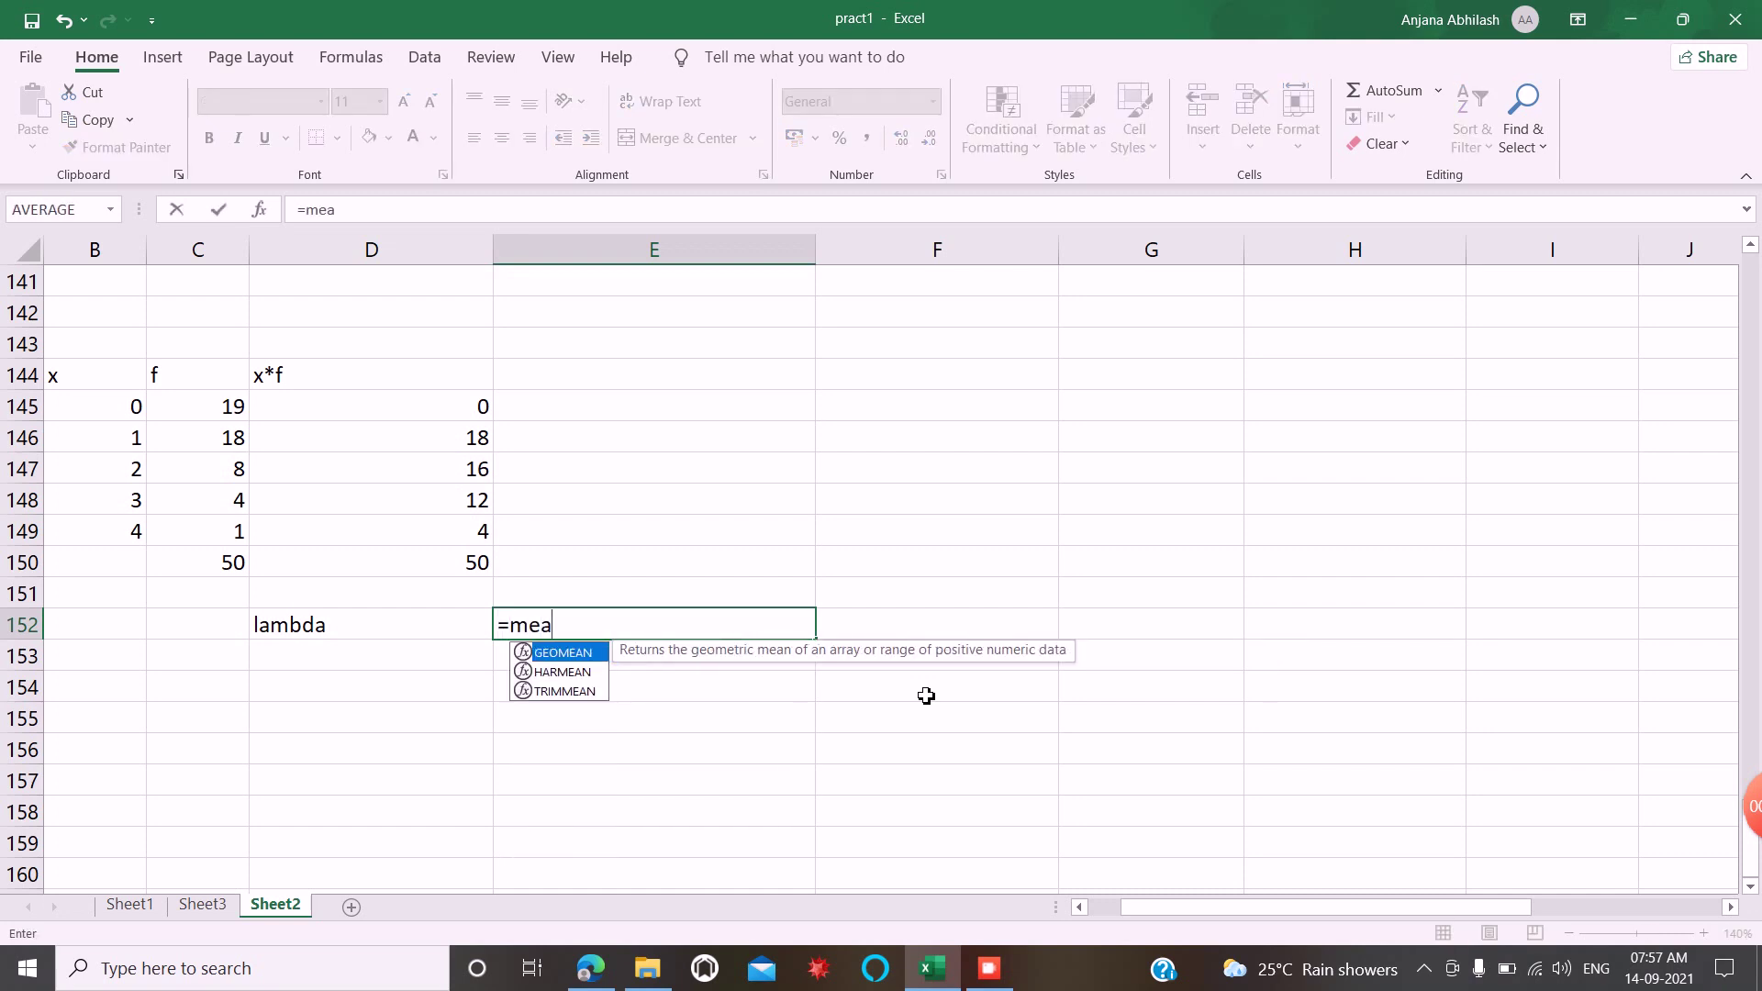
key("BackSpace")
key("BackSpace")
key("BackSpace")
key("BackSpace")
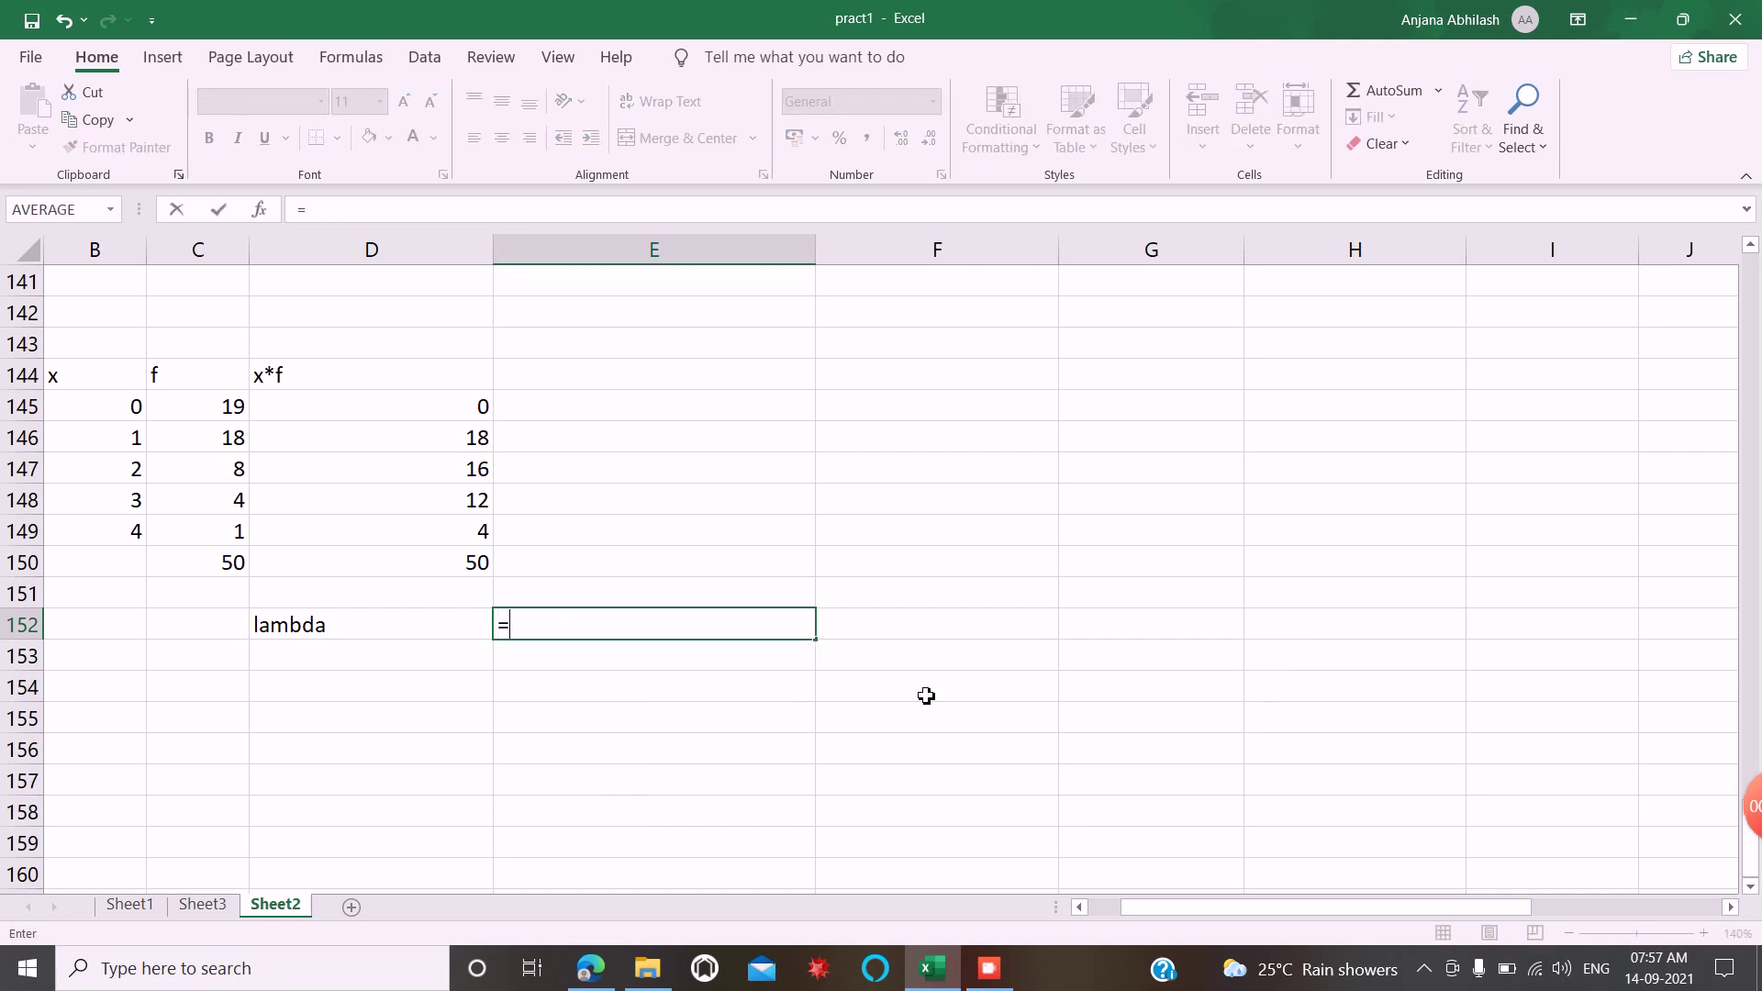
type("mean")
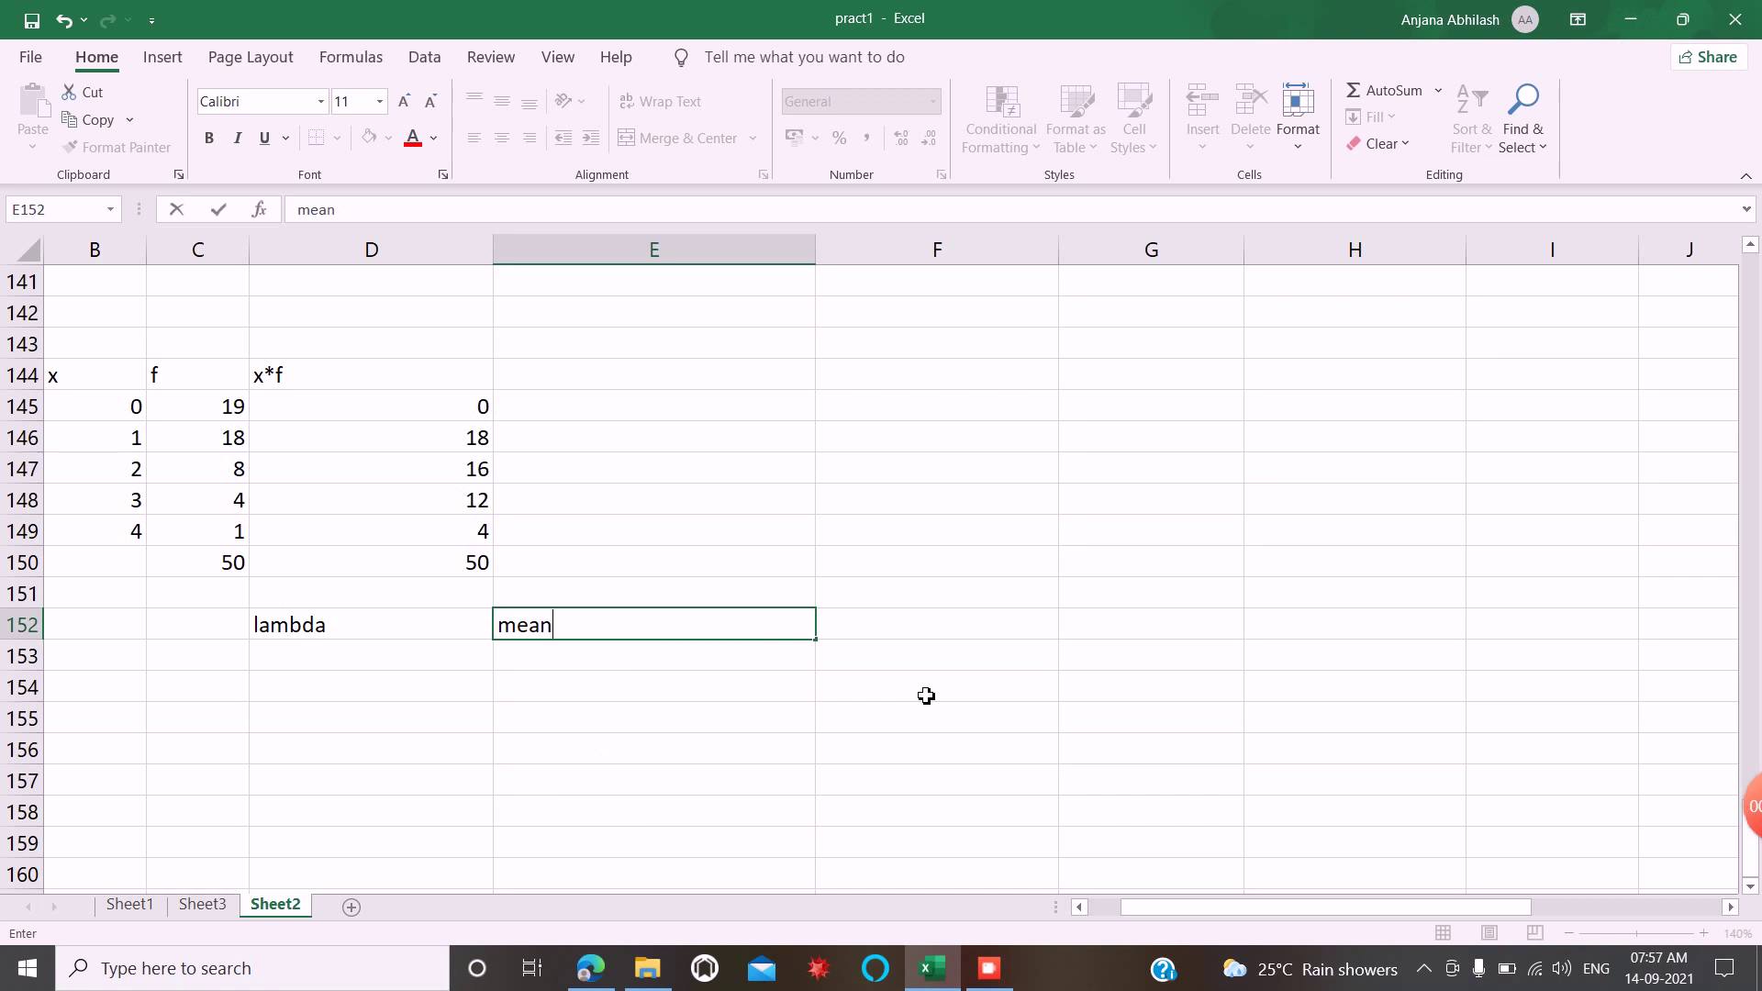
left_click(849, 717)
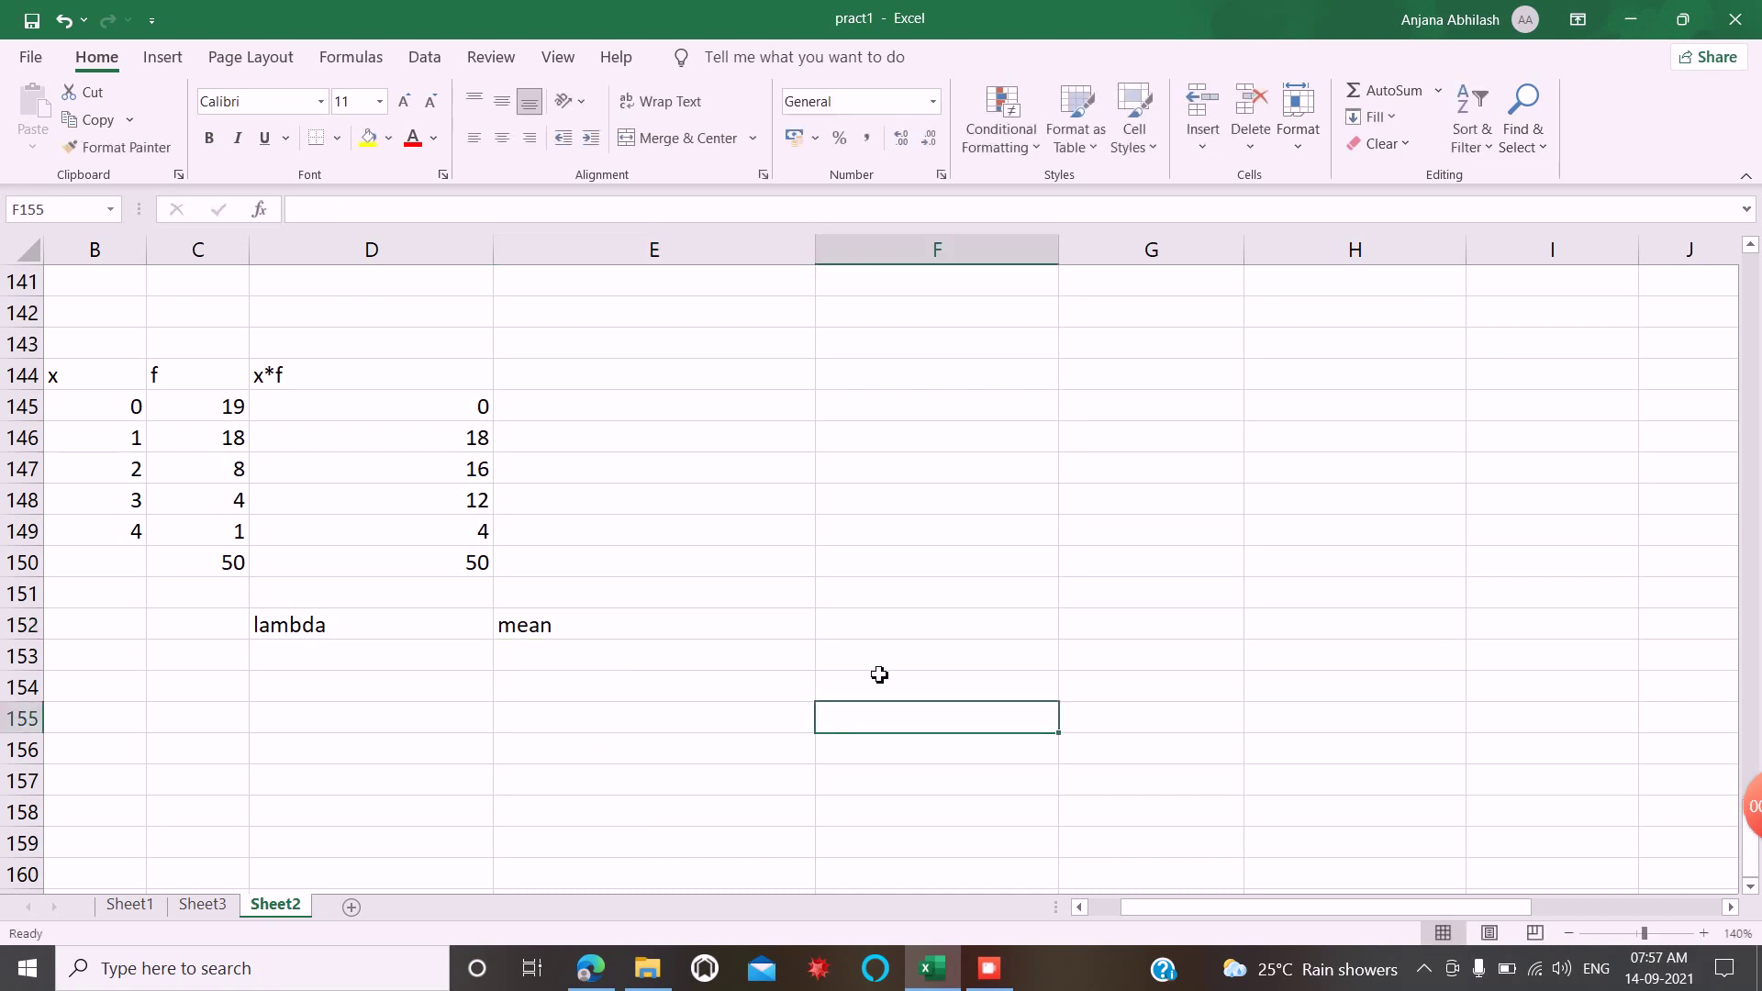
Enter =D150/C150 in F152, giving a mean of 1
left_click(915, 627)
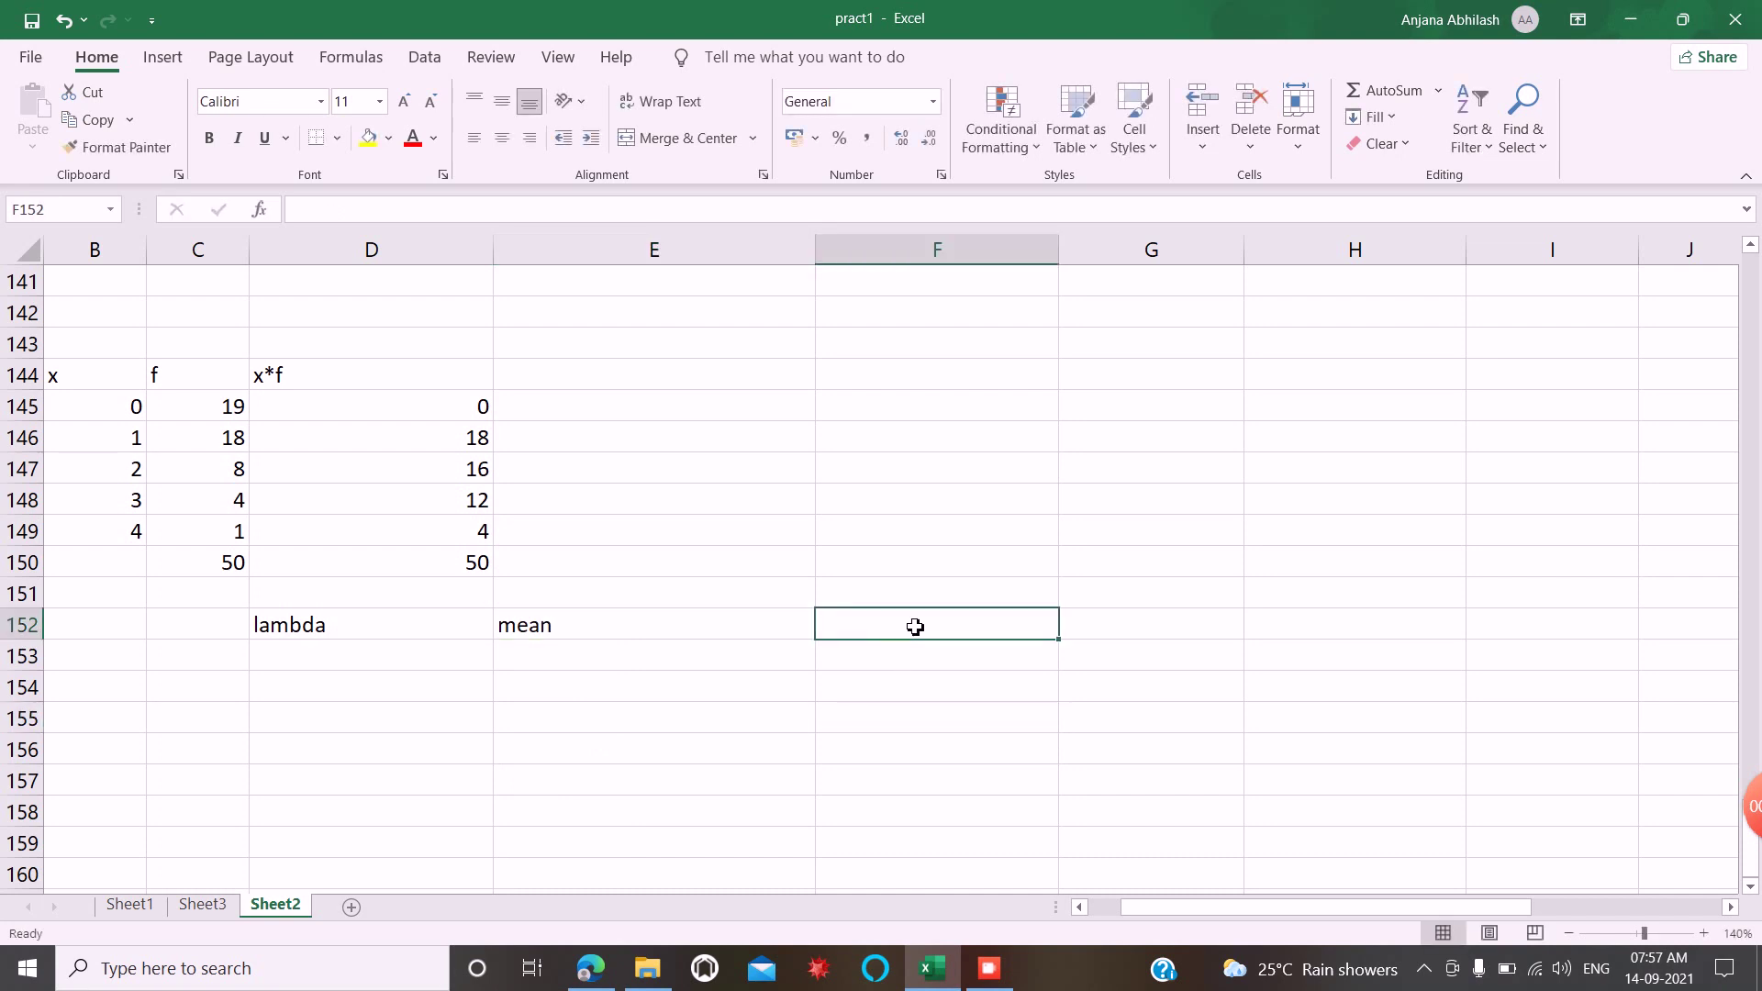
type("=")
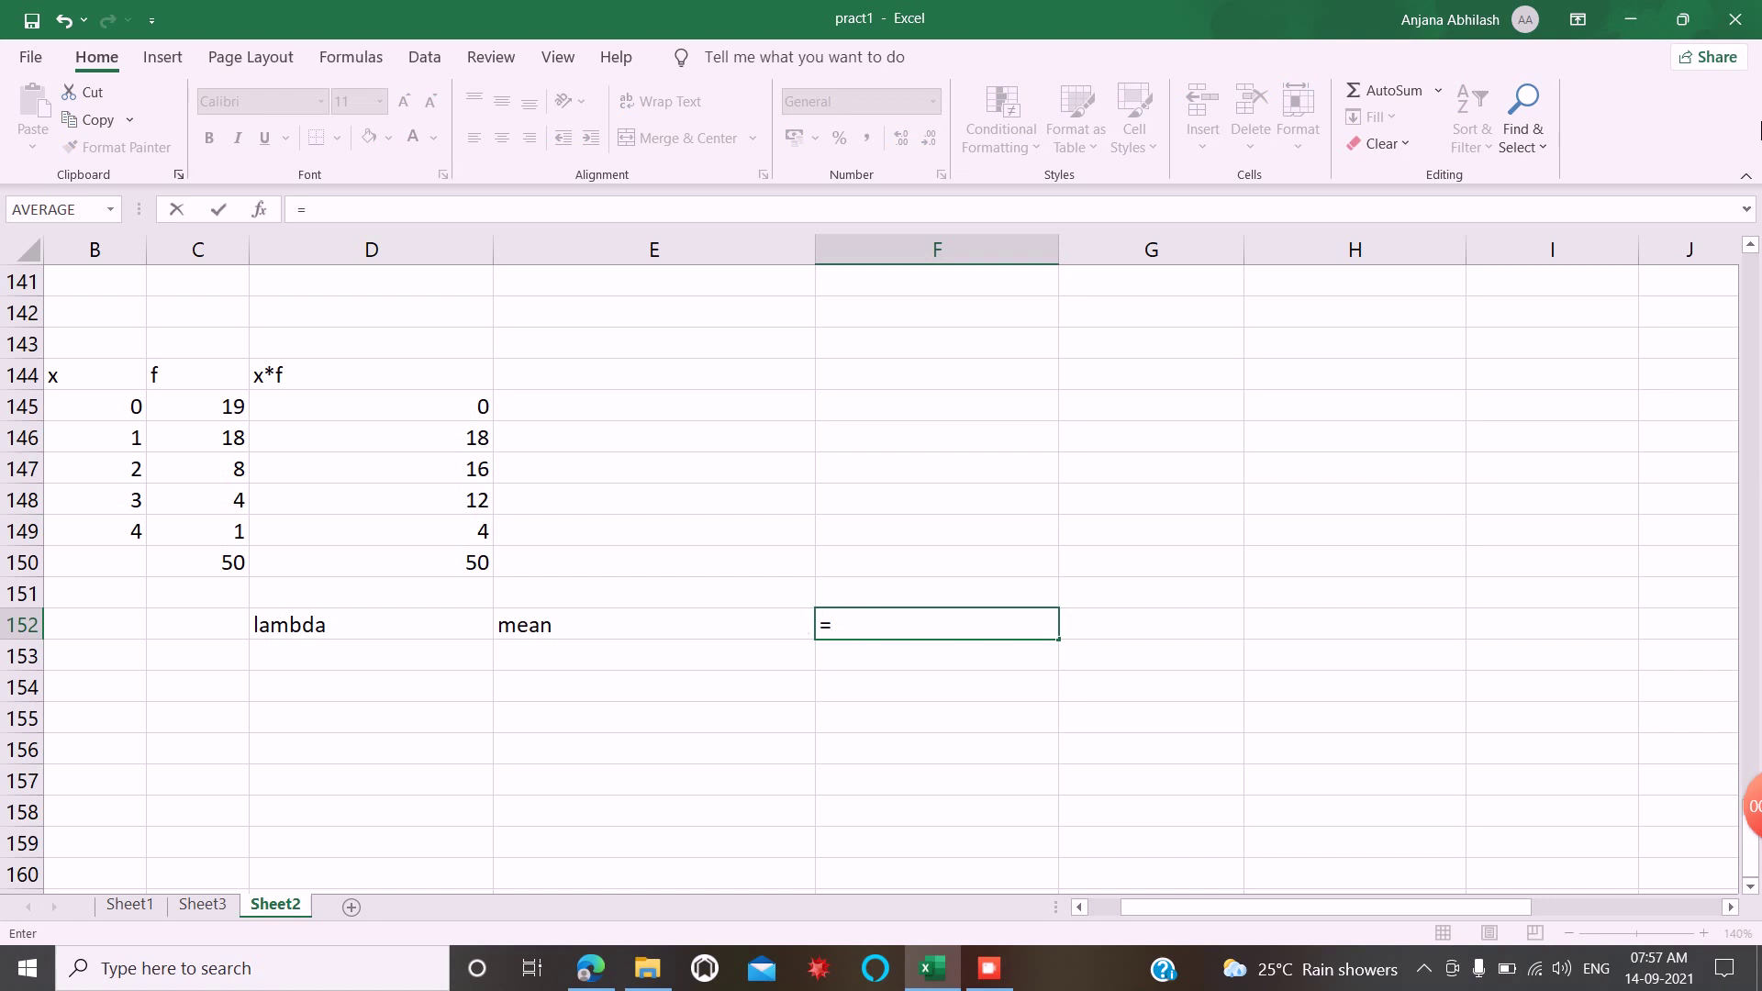
left_click(481, 571)
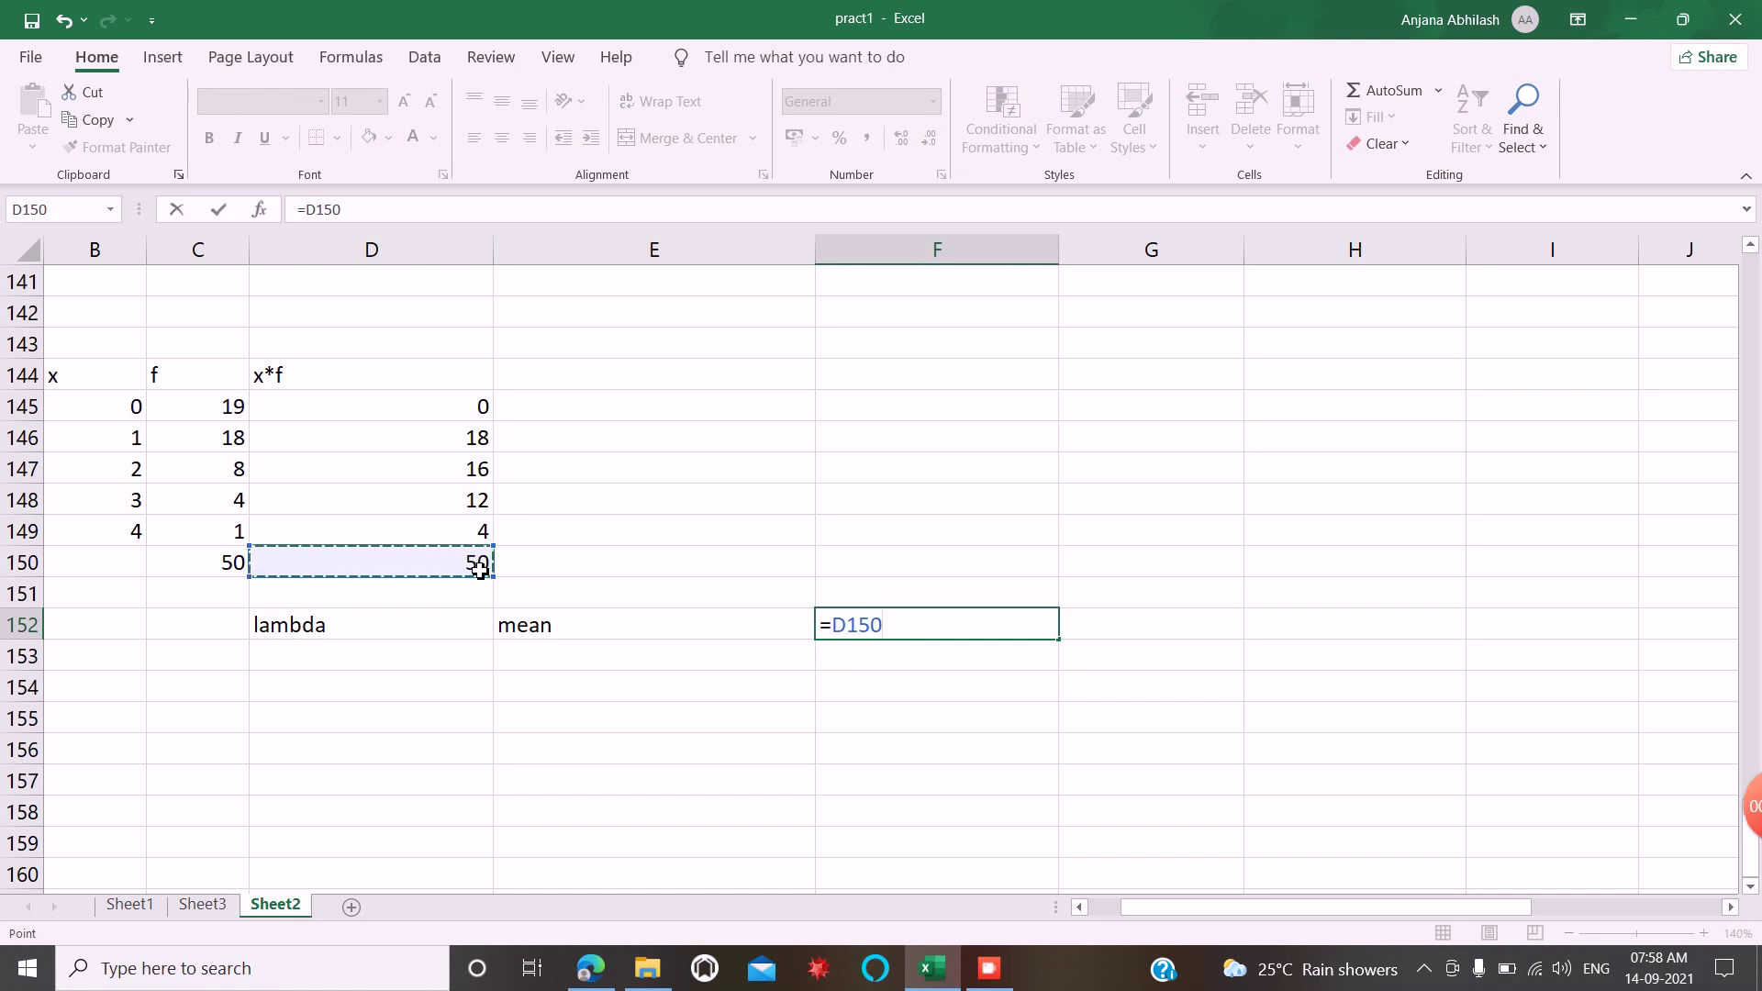
type("/")
left_click(234, 564)
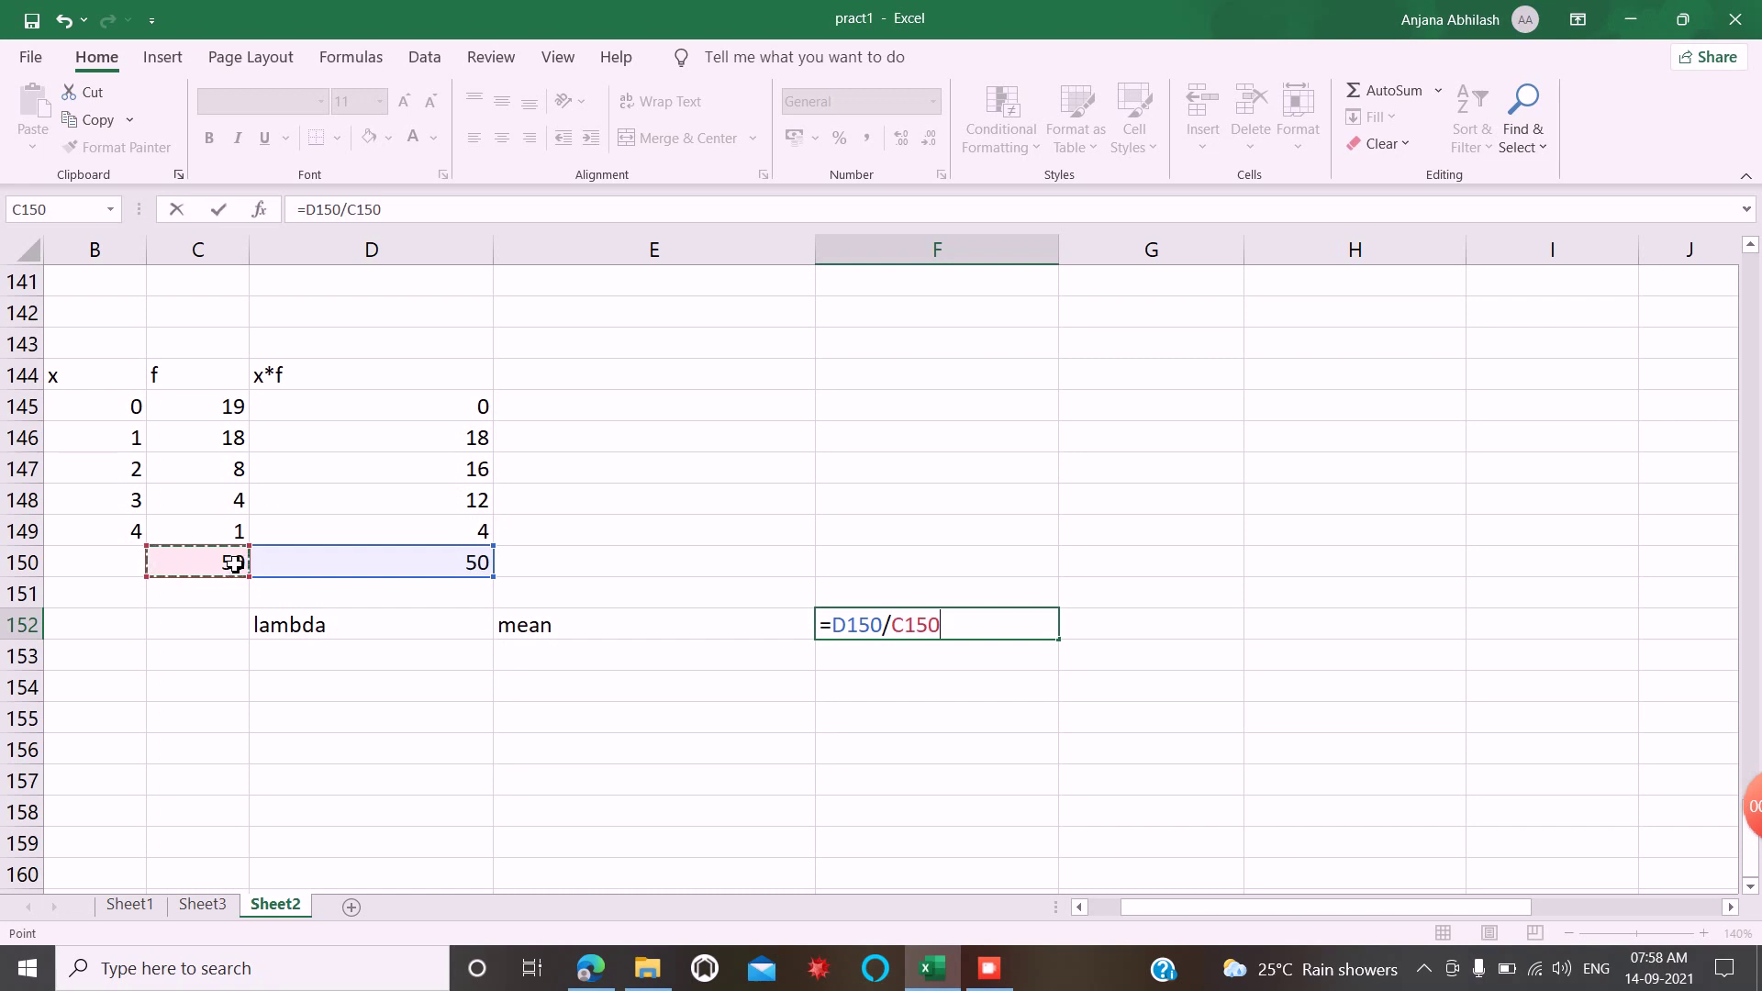
key("Return")
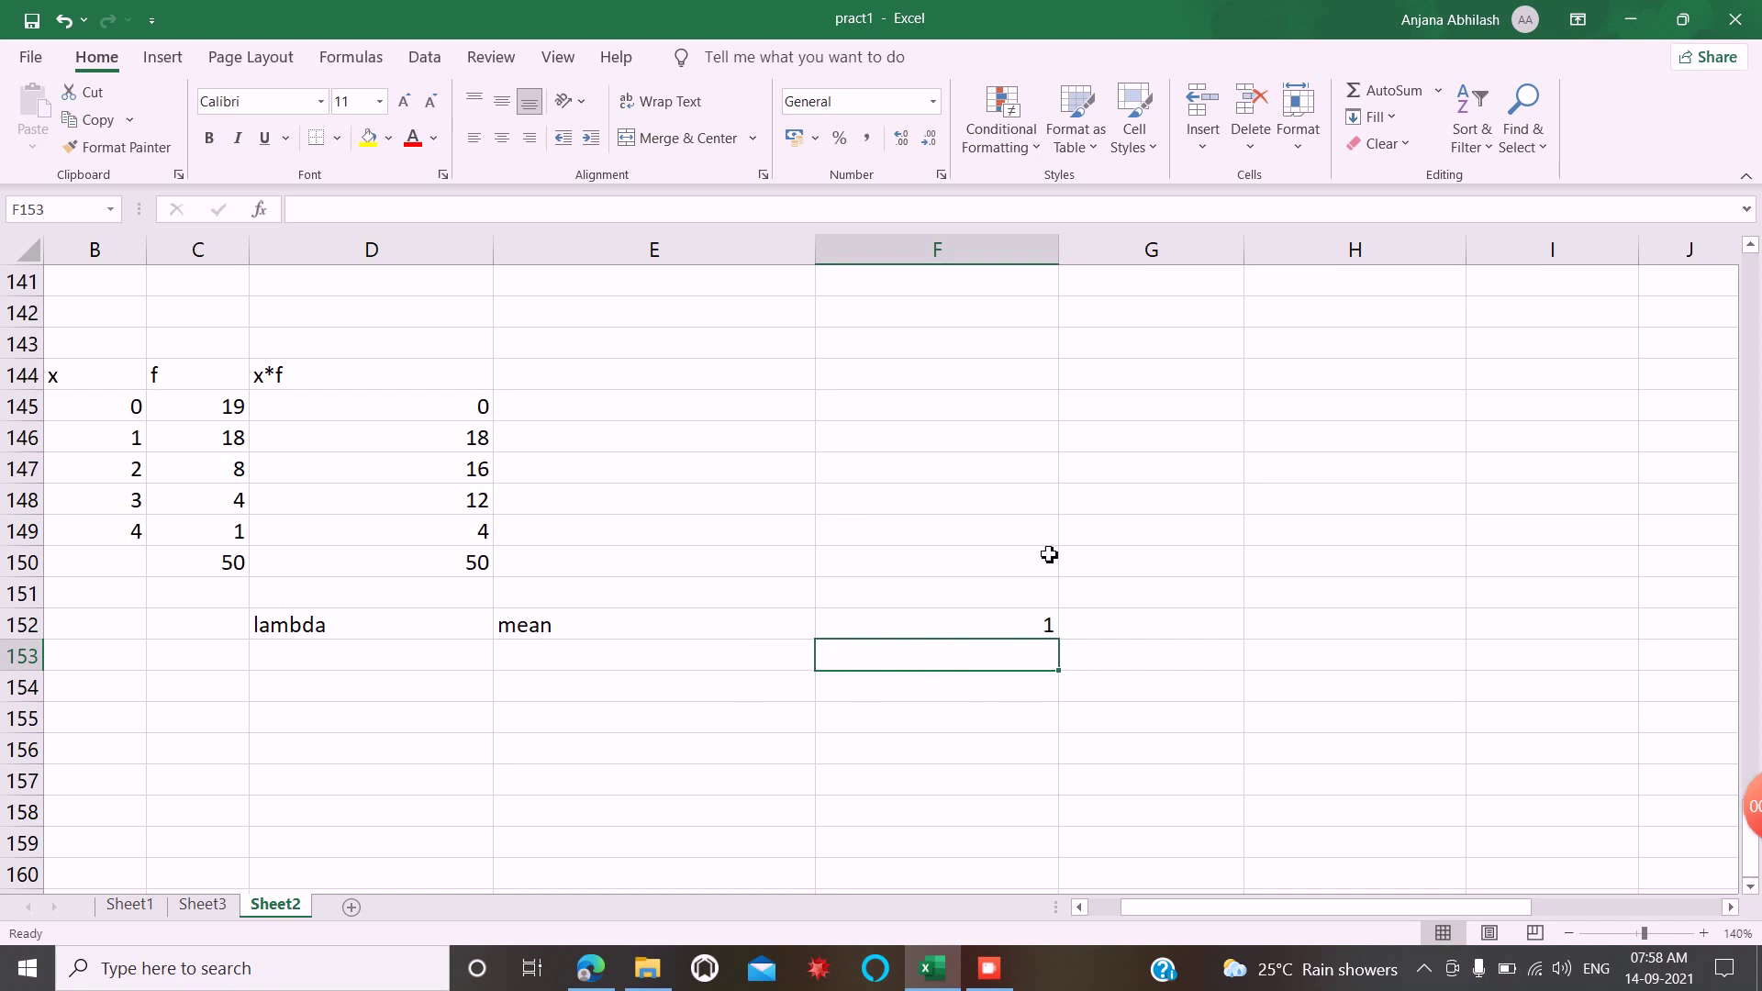
Head column E with P(X=x) in E144
left_click(694, 384)
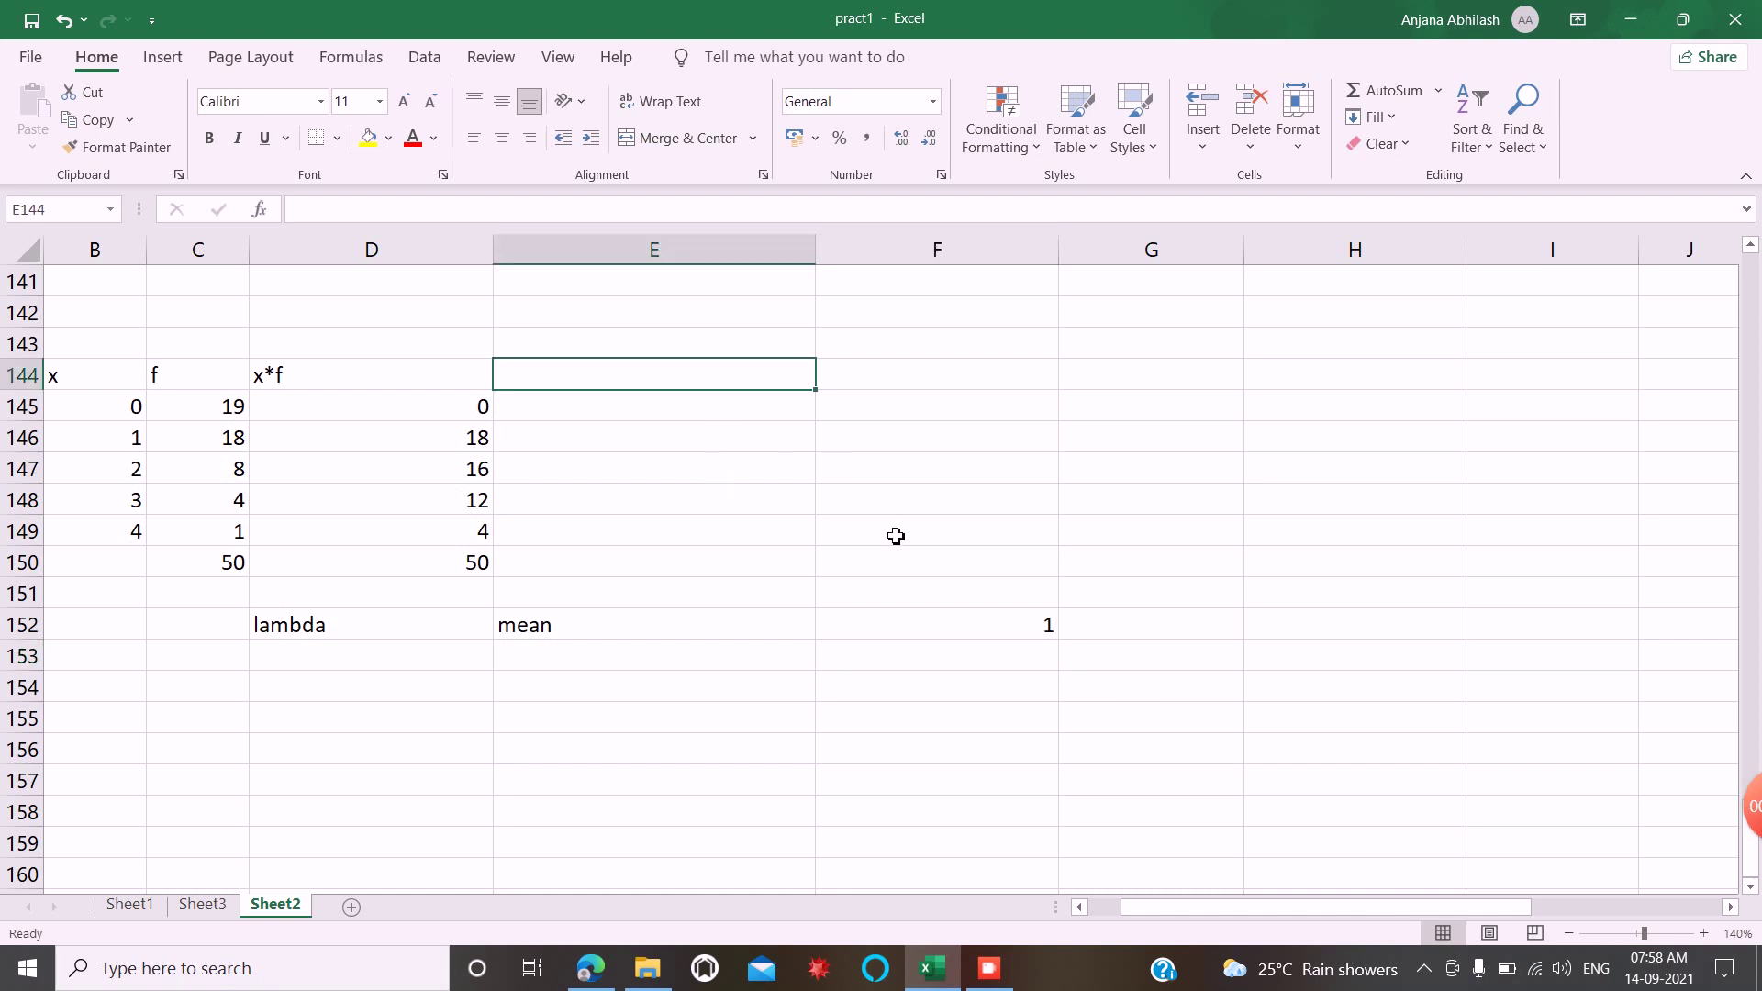
type("P(")
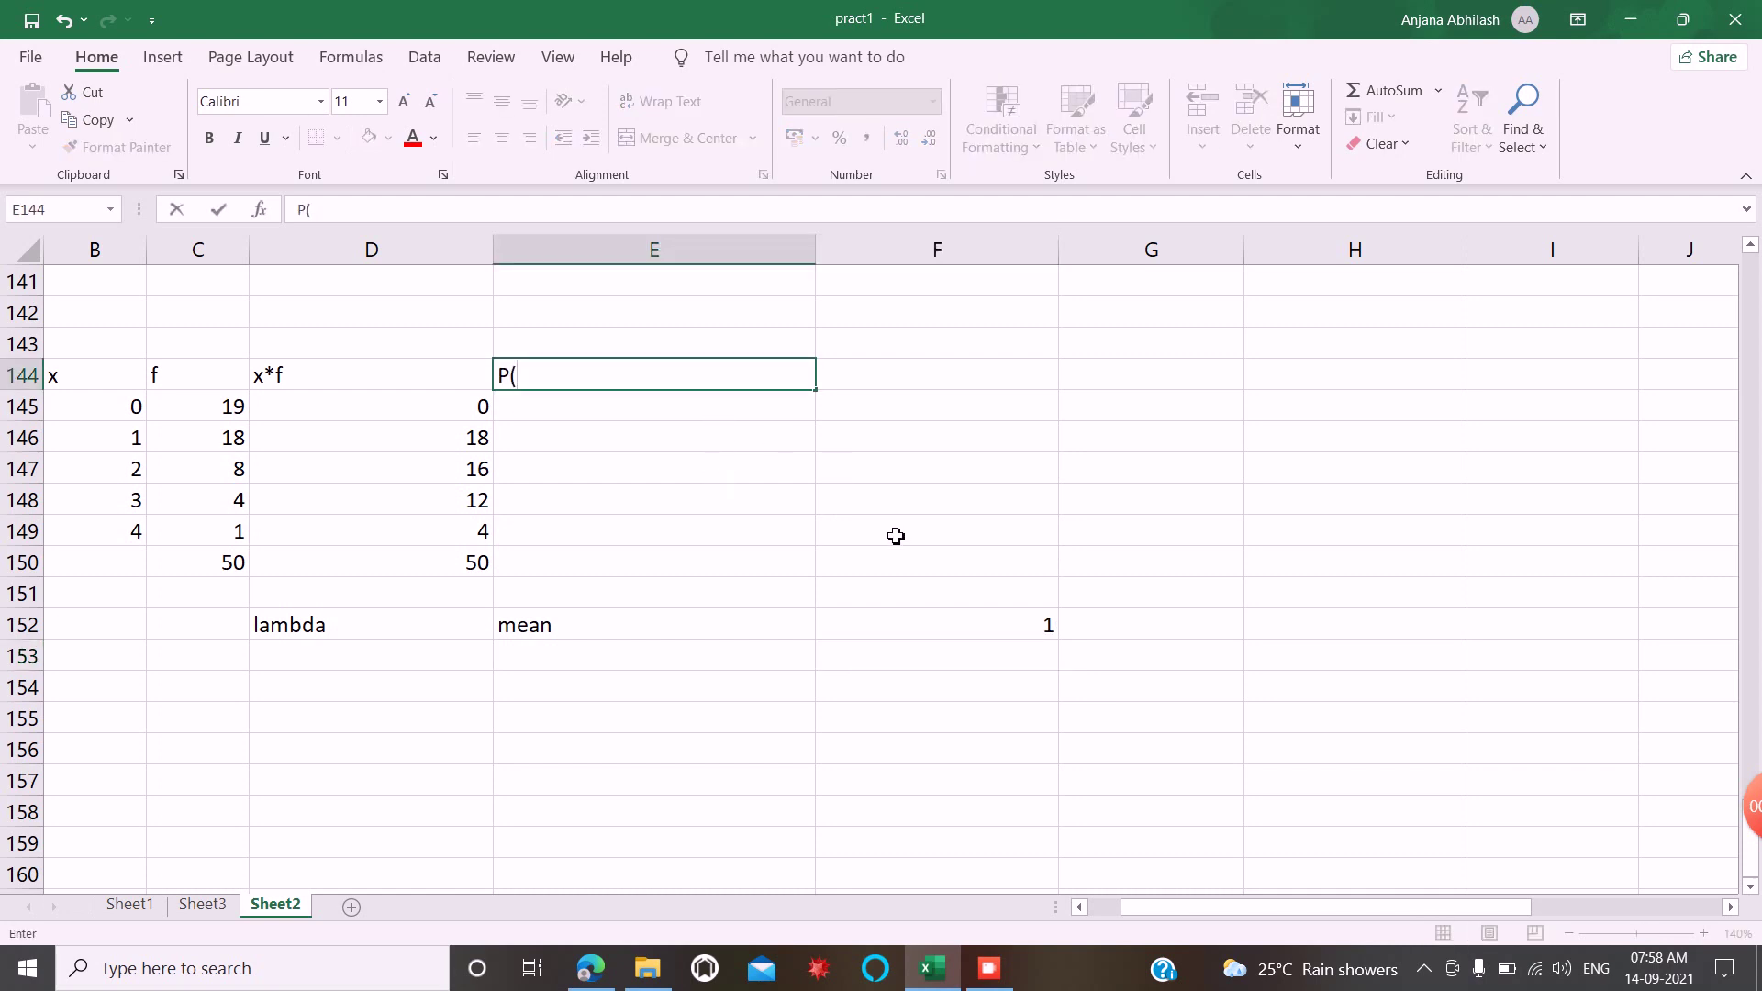
type("X=x)")
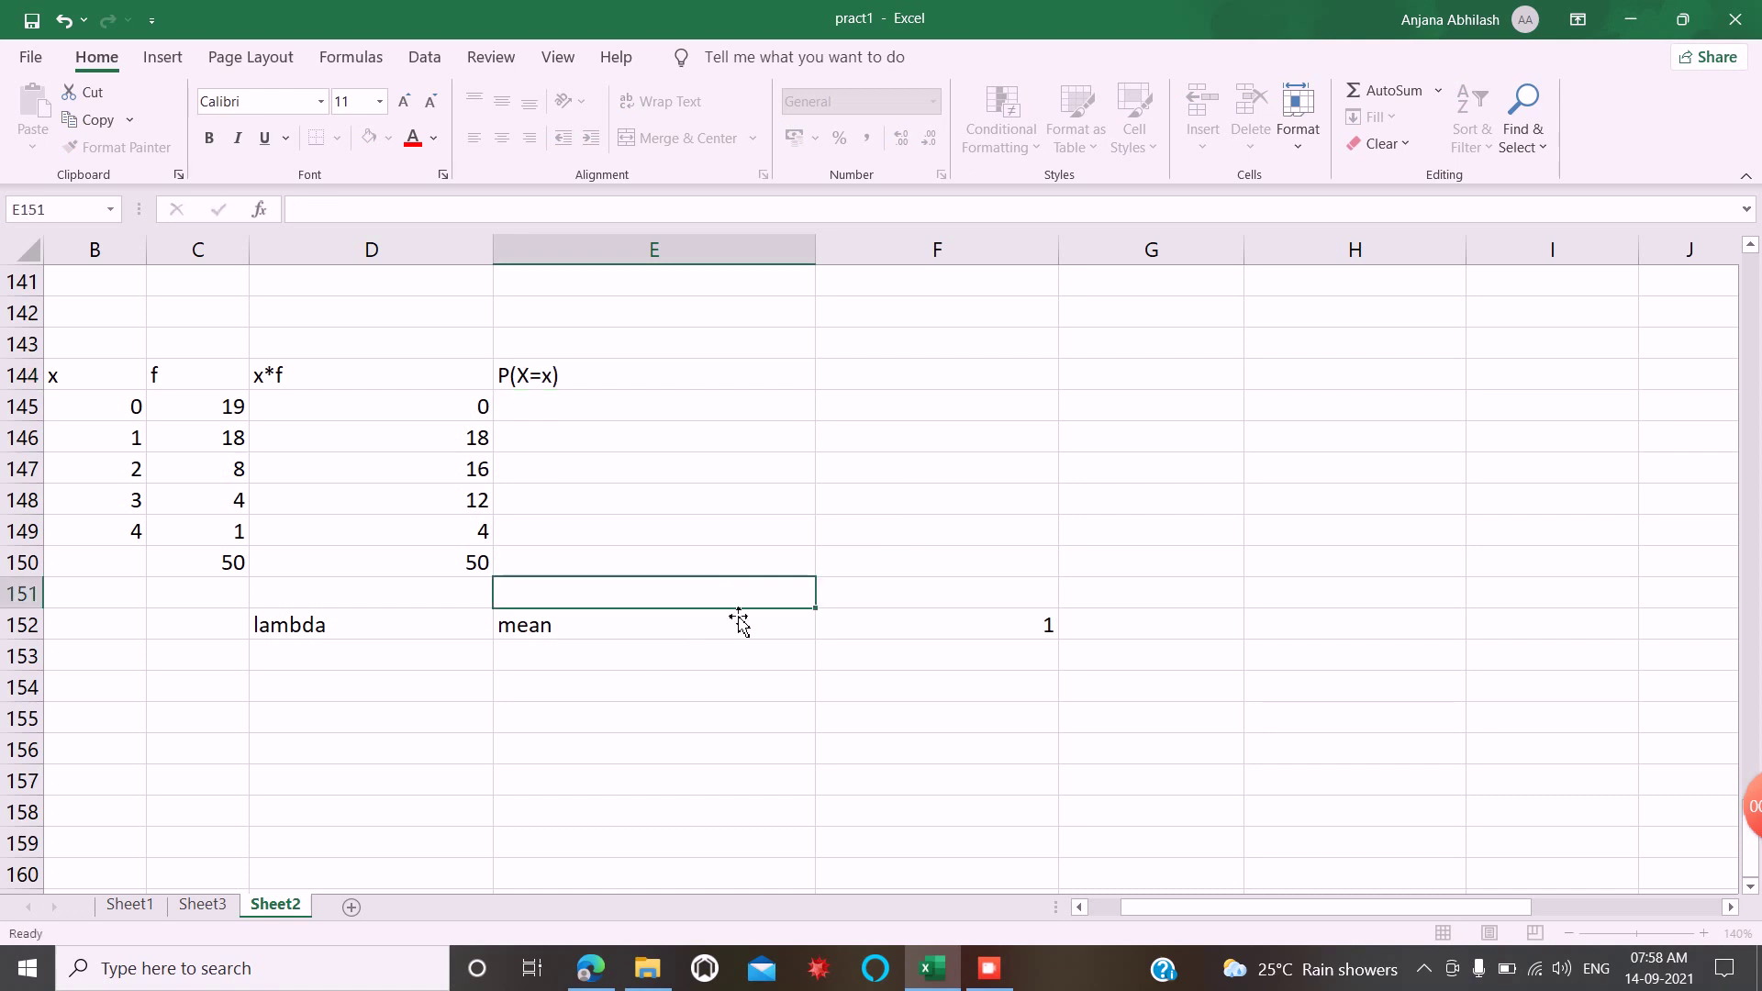
left_click(707, 601)
Insert the Statistical function POISSON.DIST into E145
left_click(685, 415)
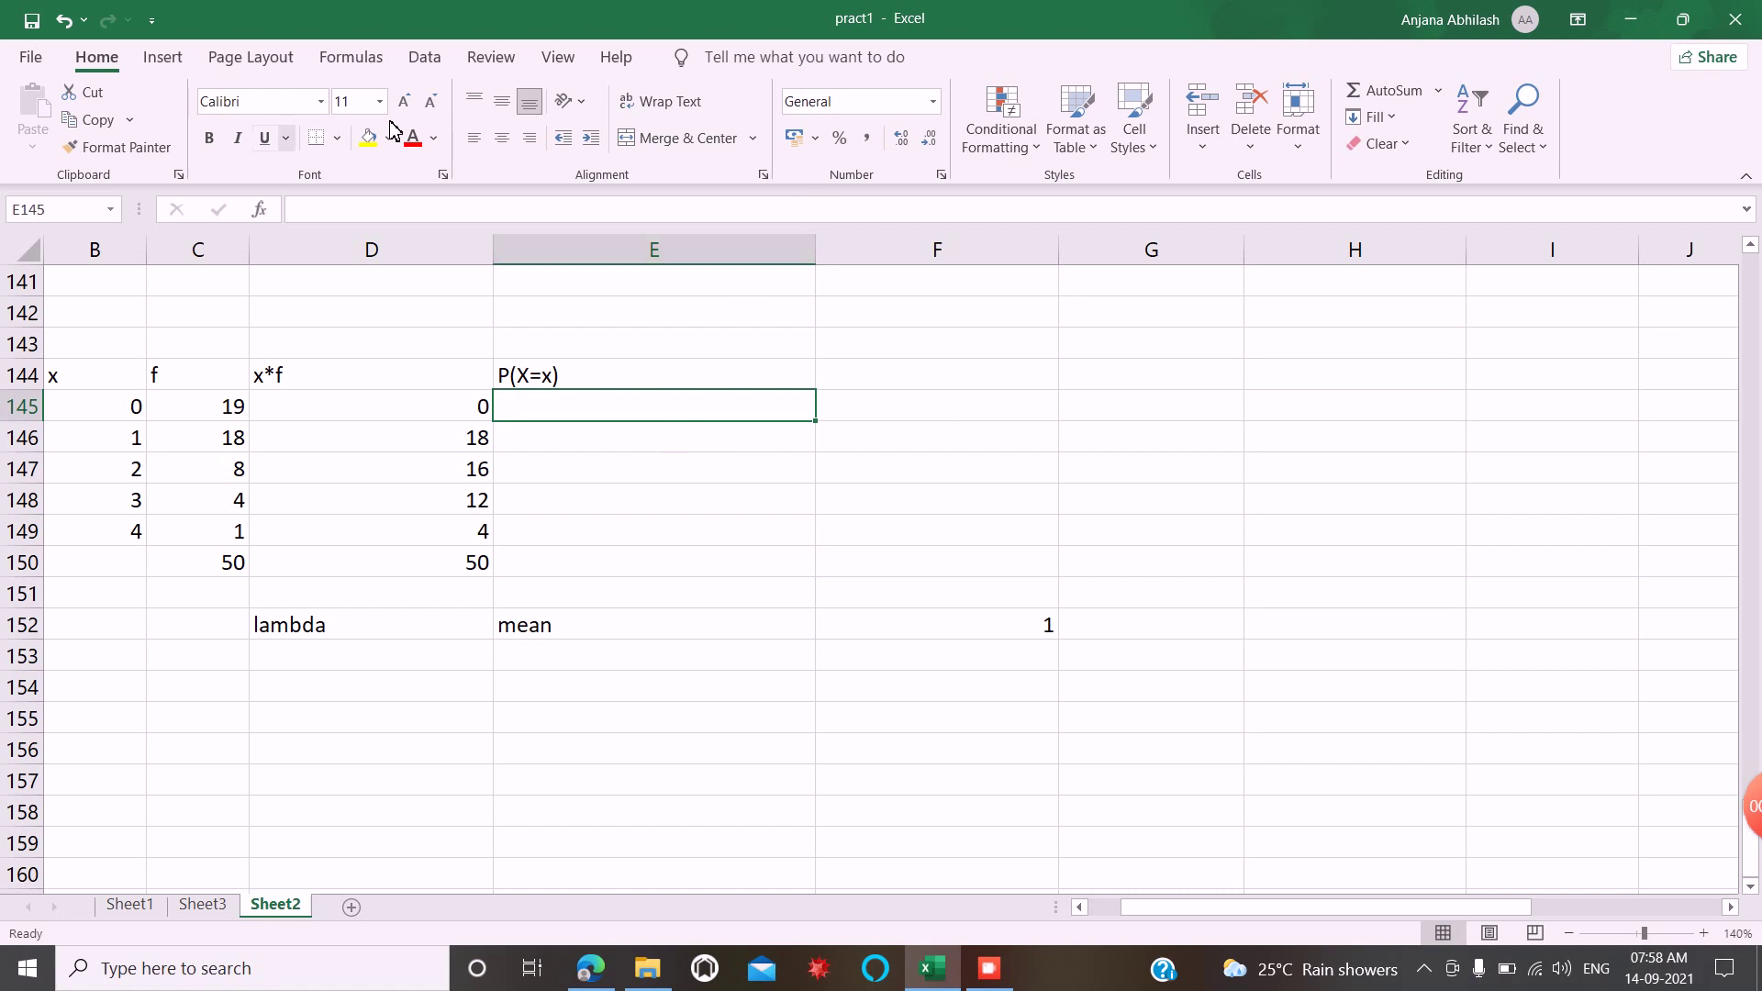
left_click(366, 57)
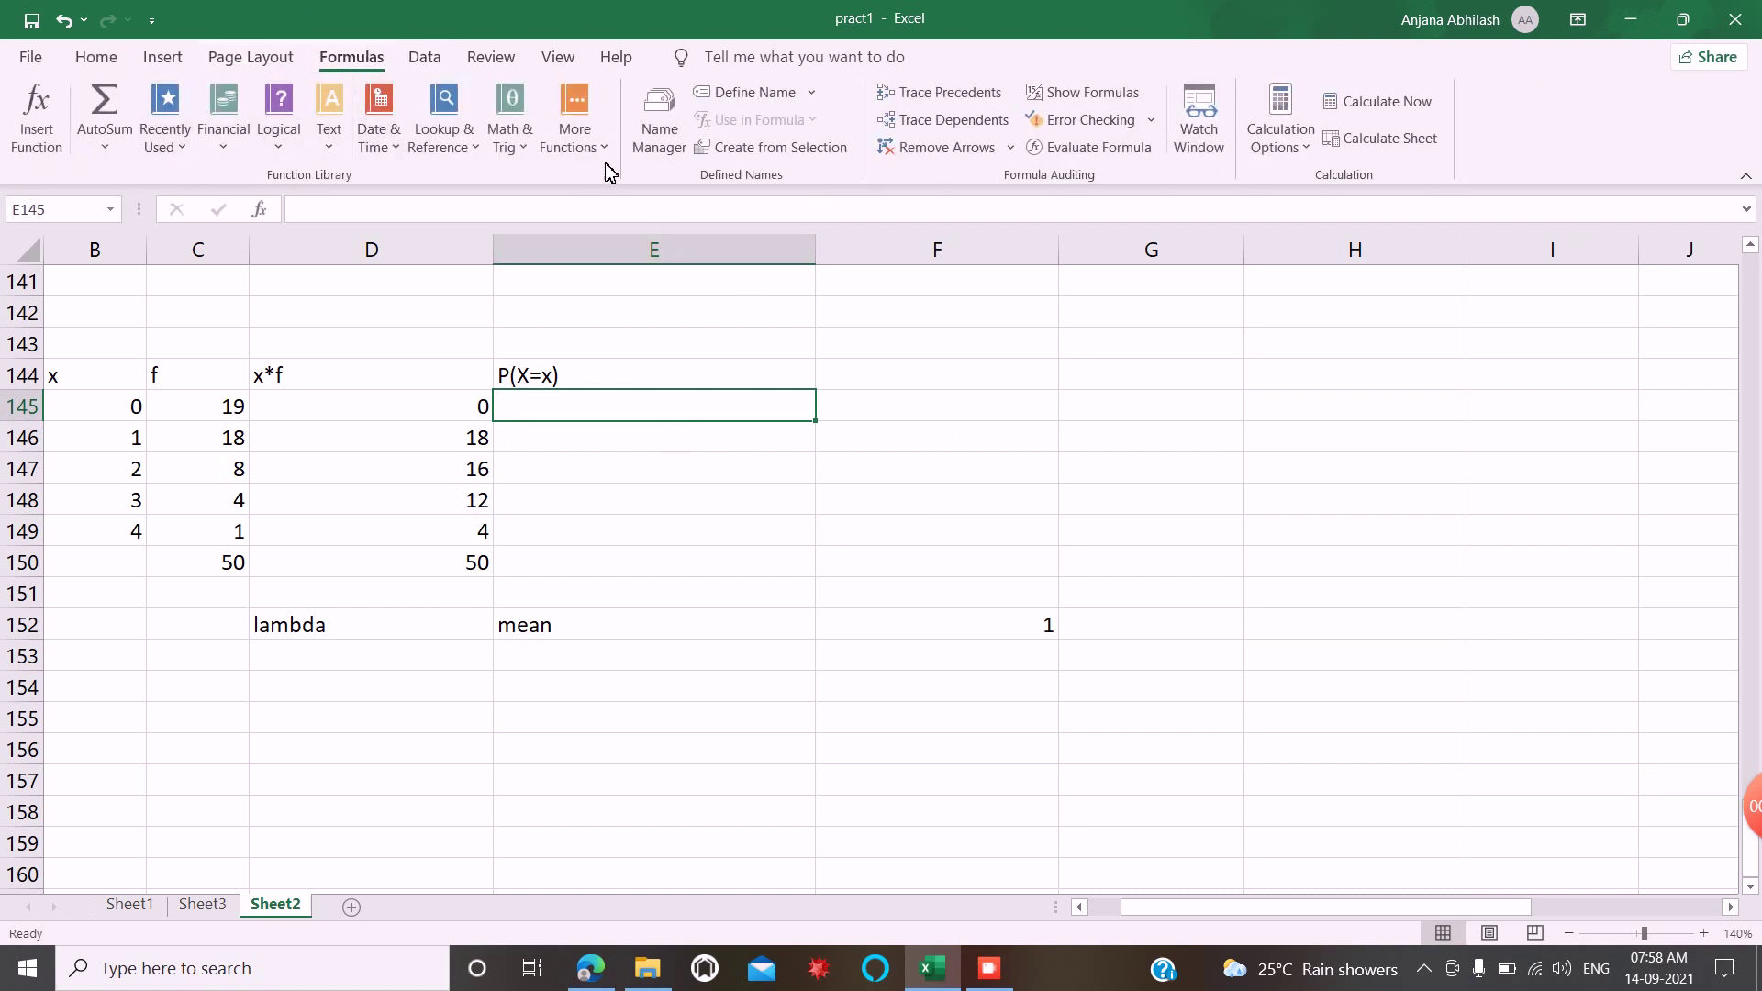
left_click(576, 133)
mouse_move(614, 183)
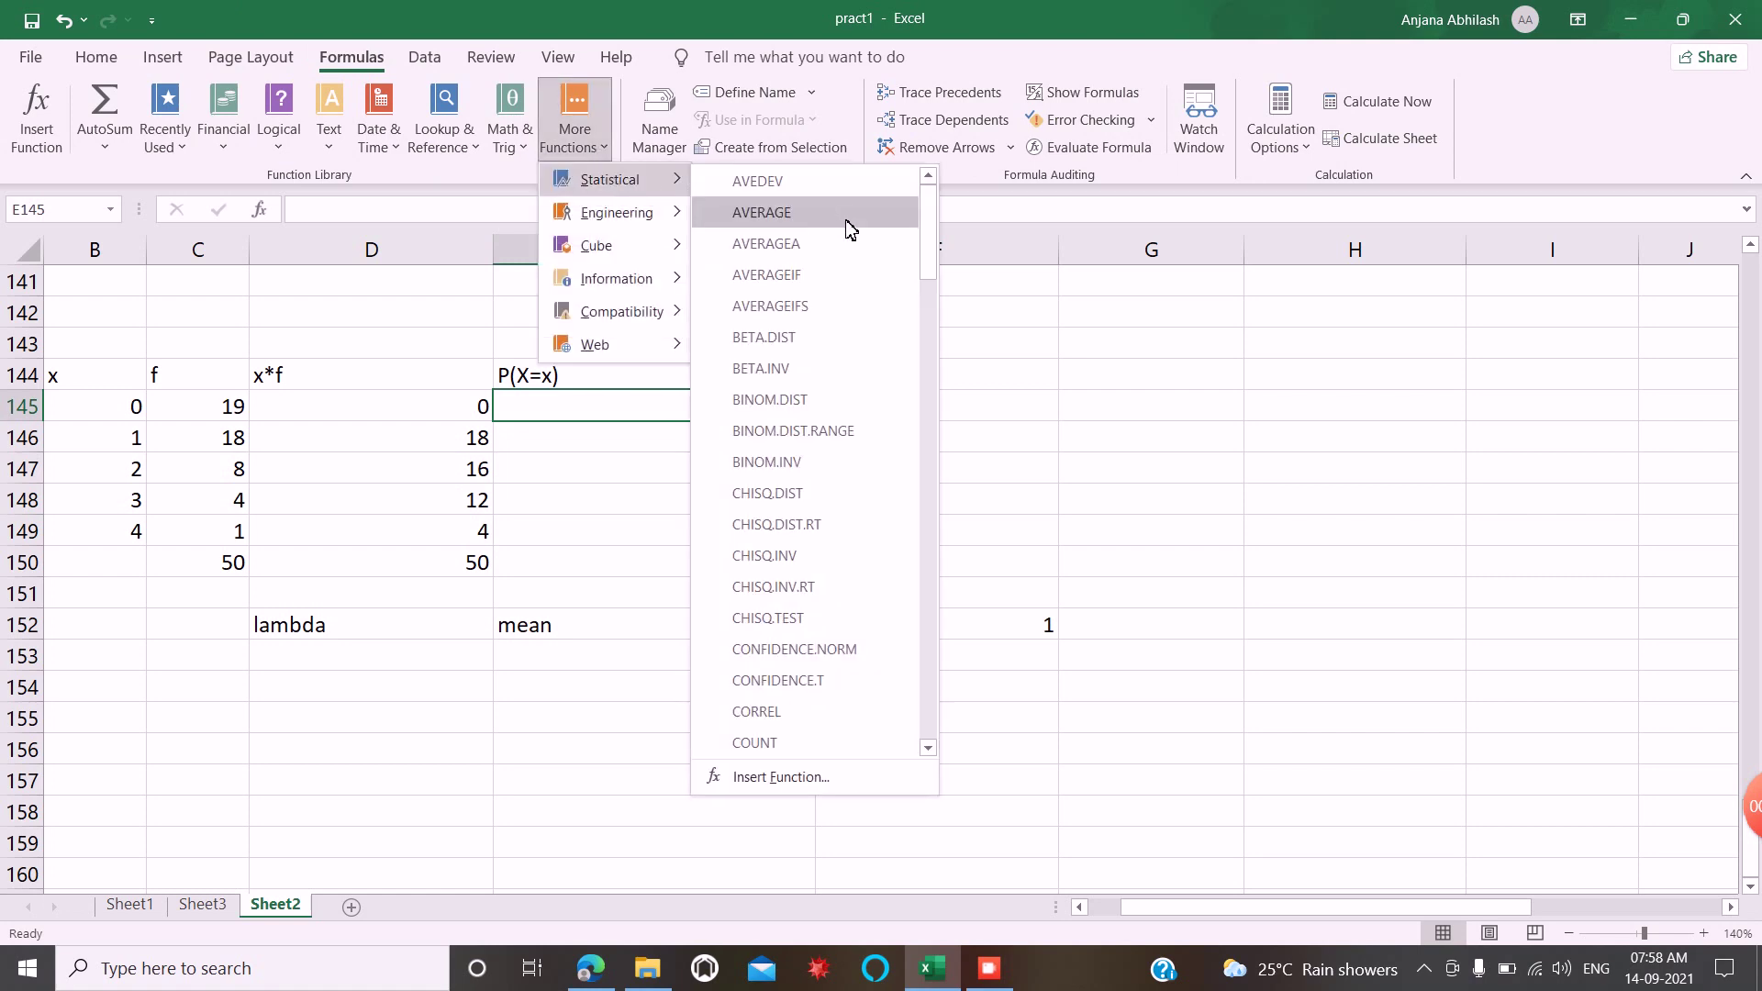
scroll(839, 481, "down", 1)
scroll(839, 482, "down", 10)
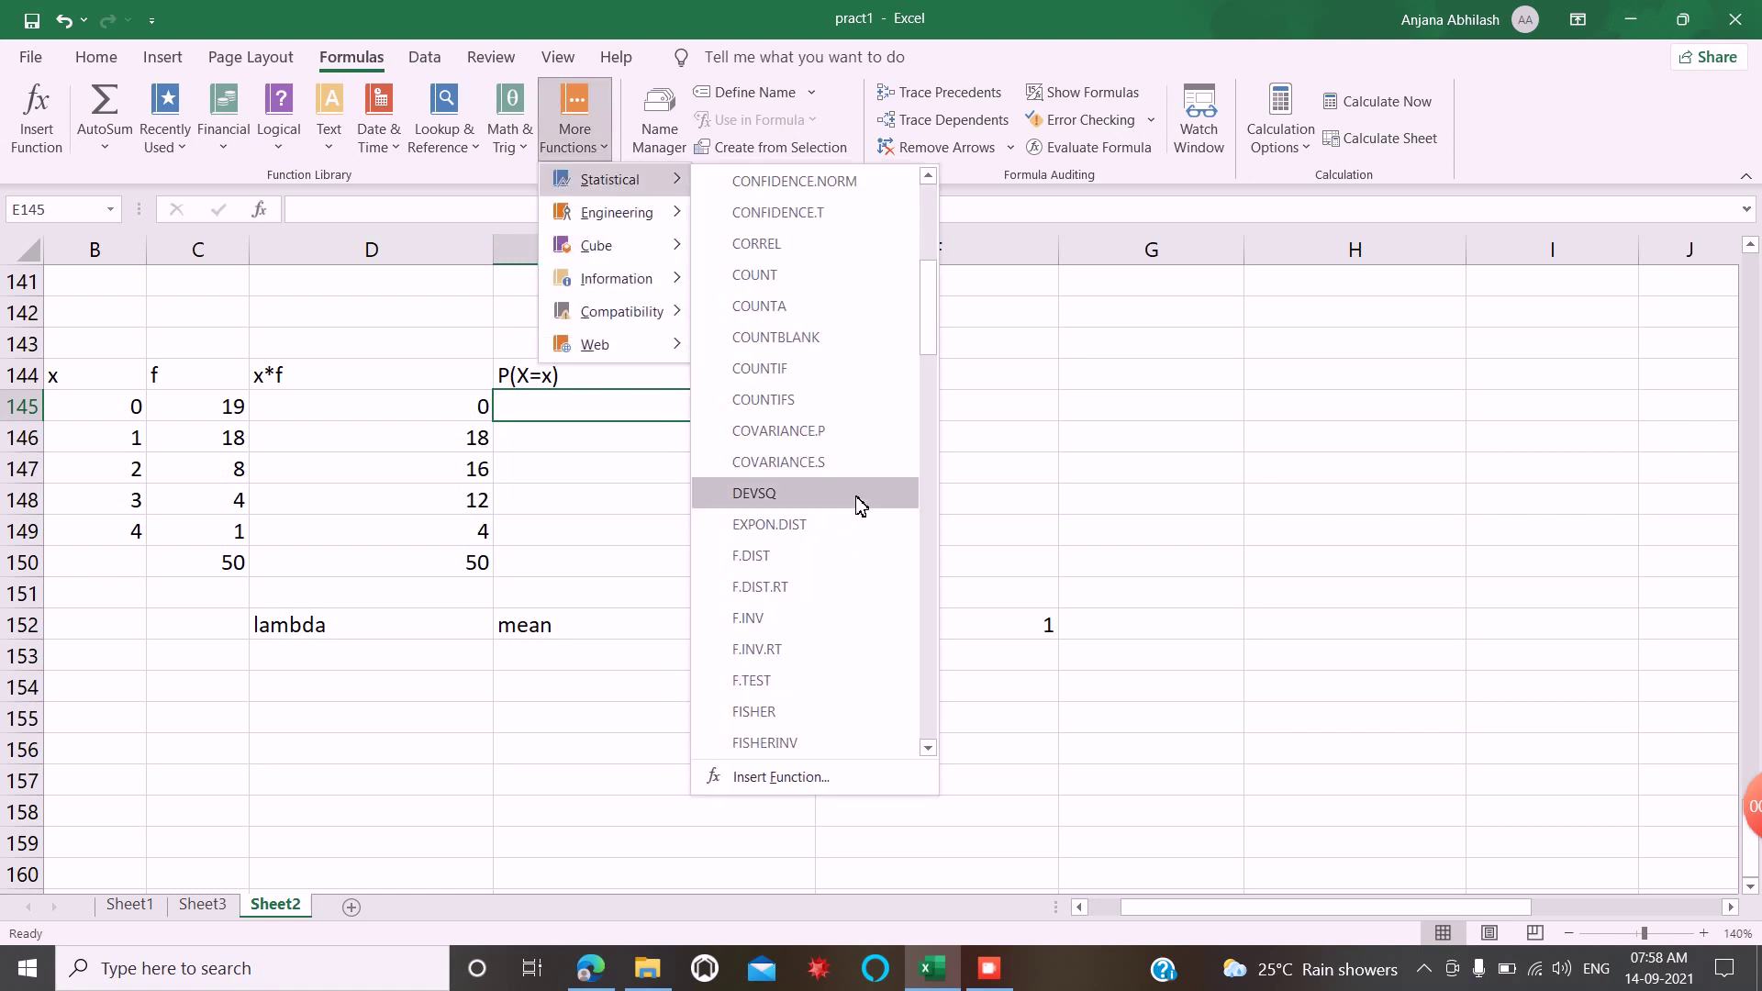
scroll(858, 516, "down", 7)
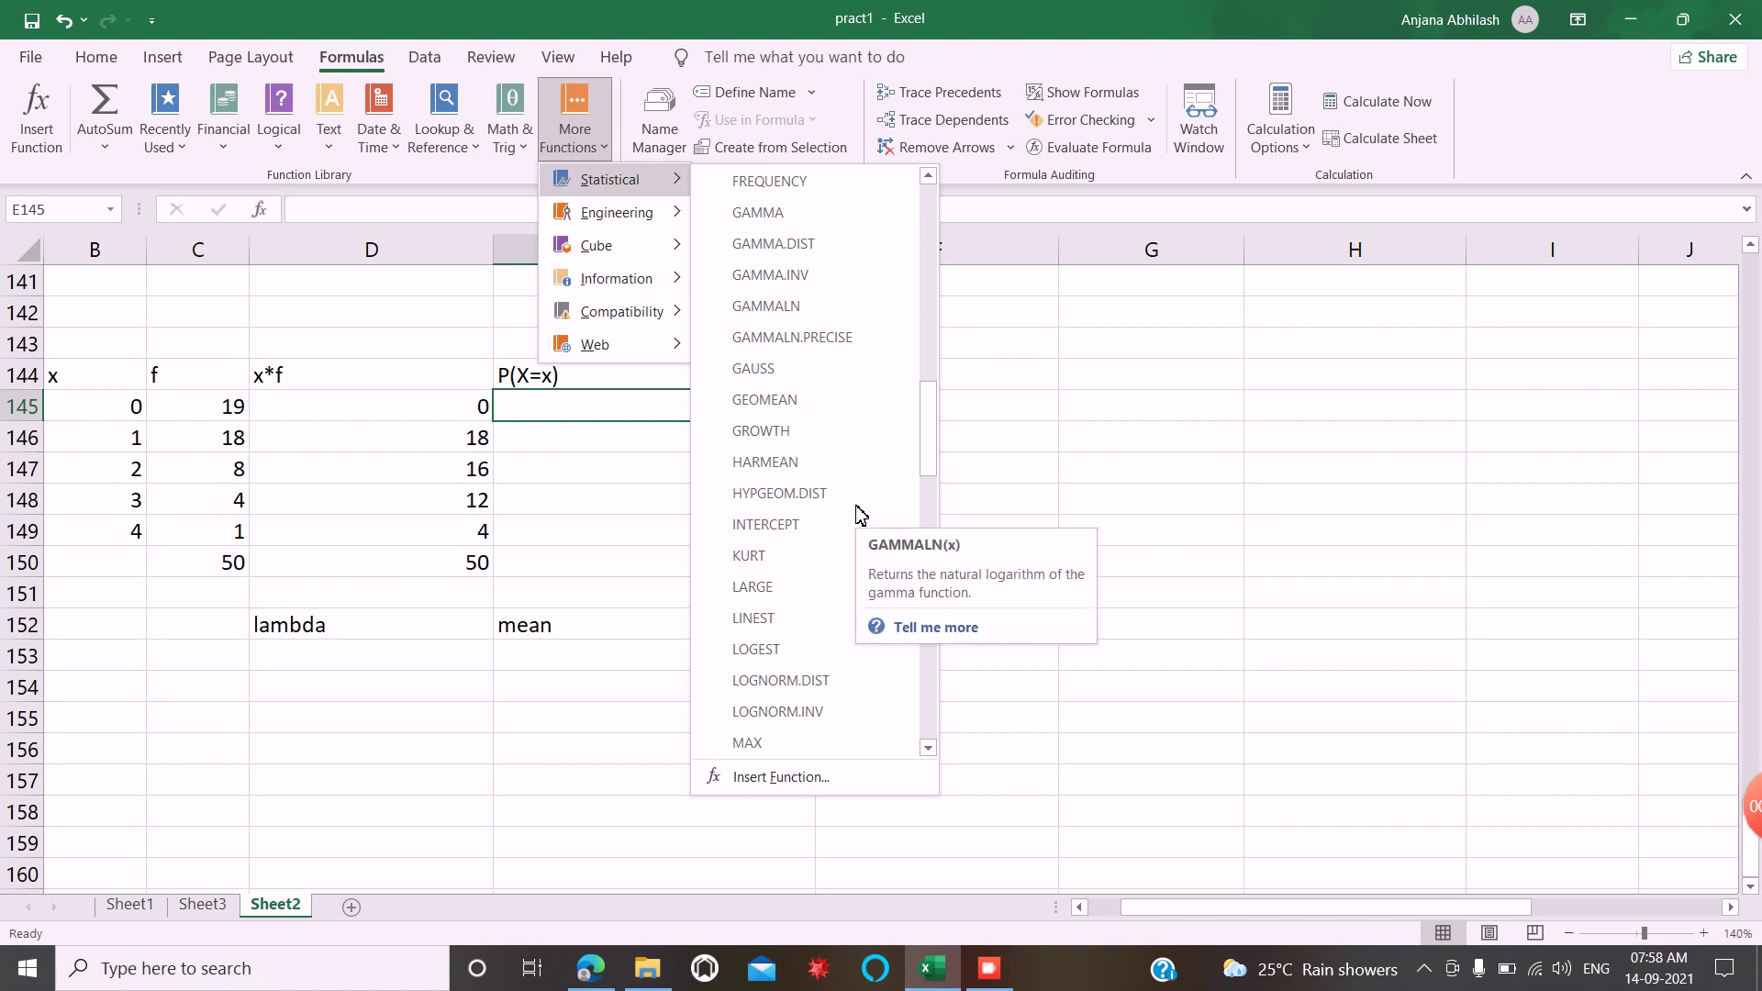
scroll(838, 516, "down", 3)
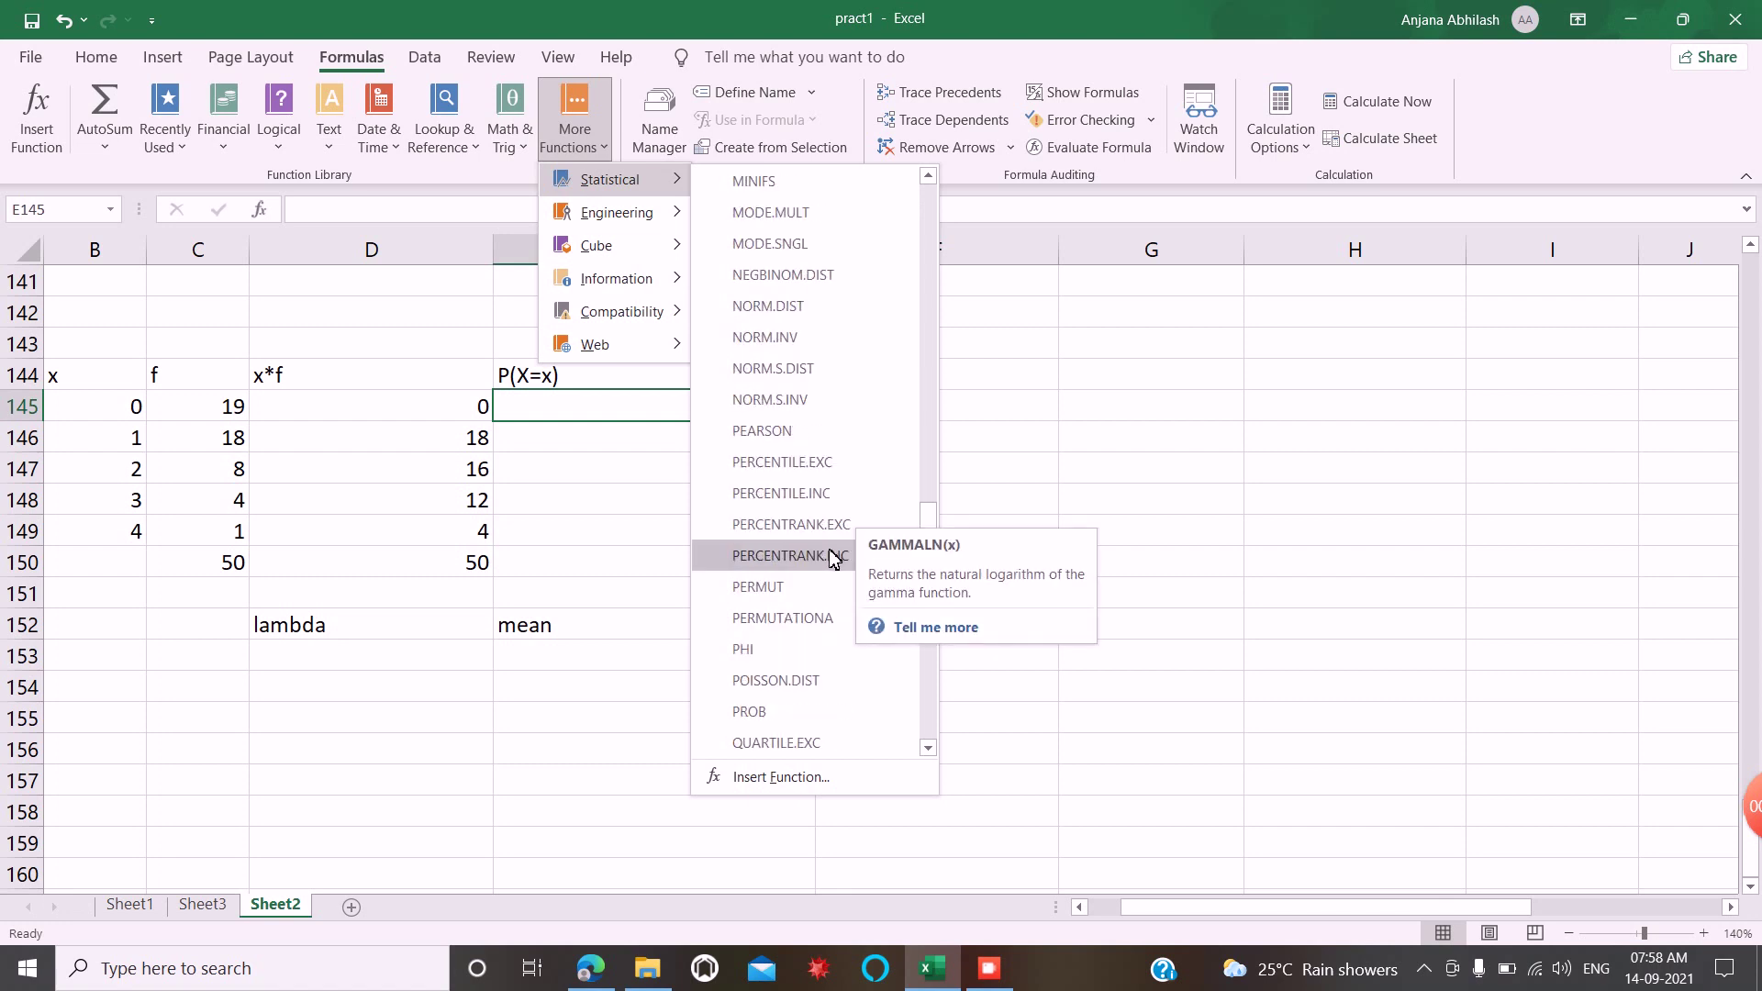
left_click(797, 680)
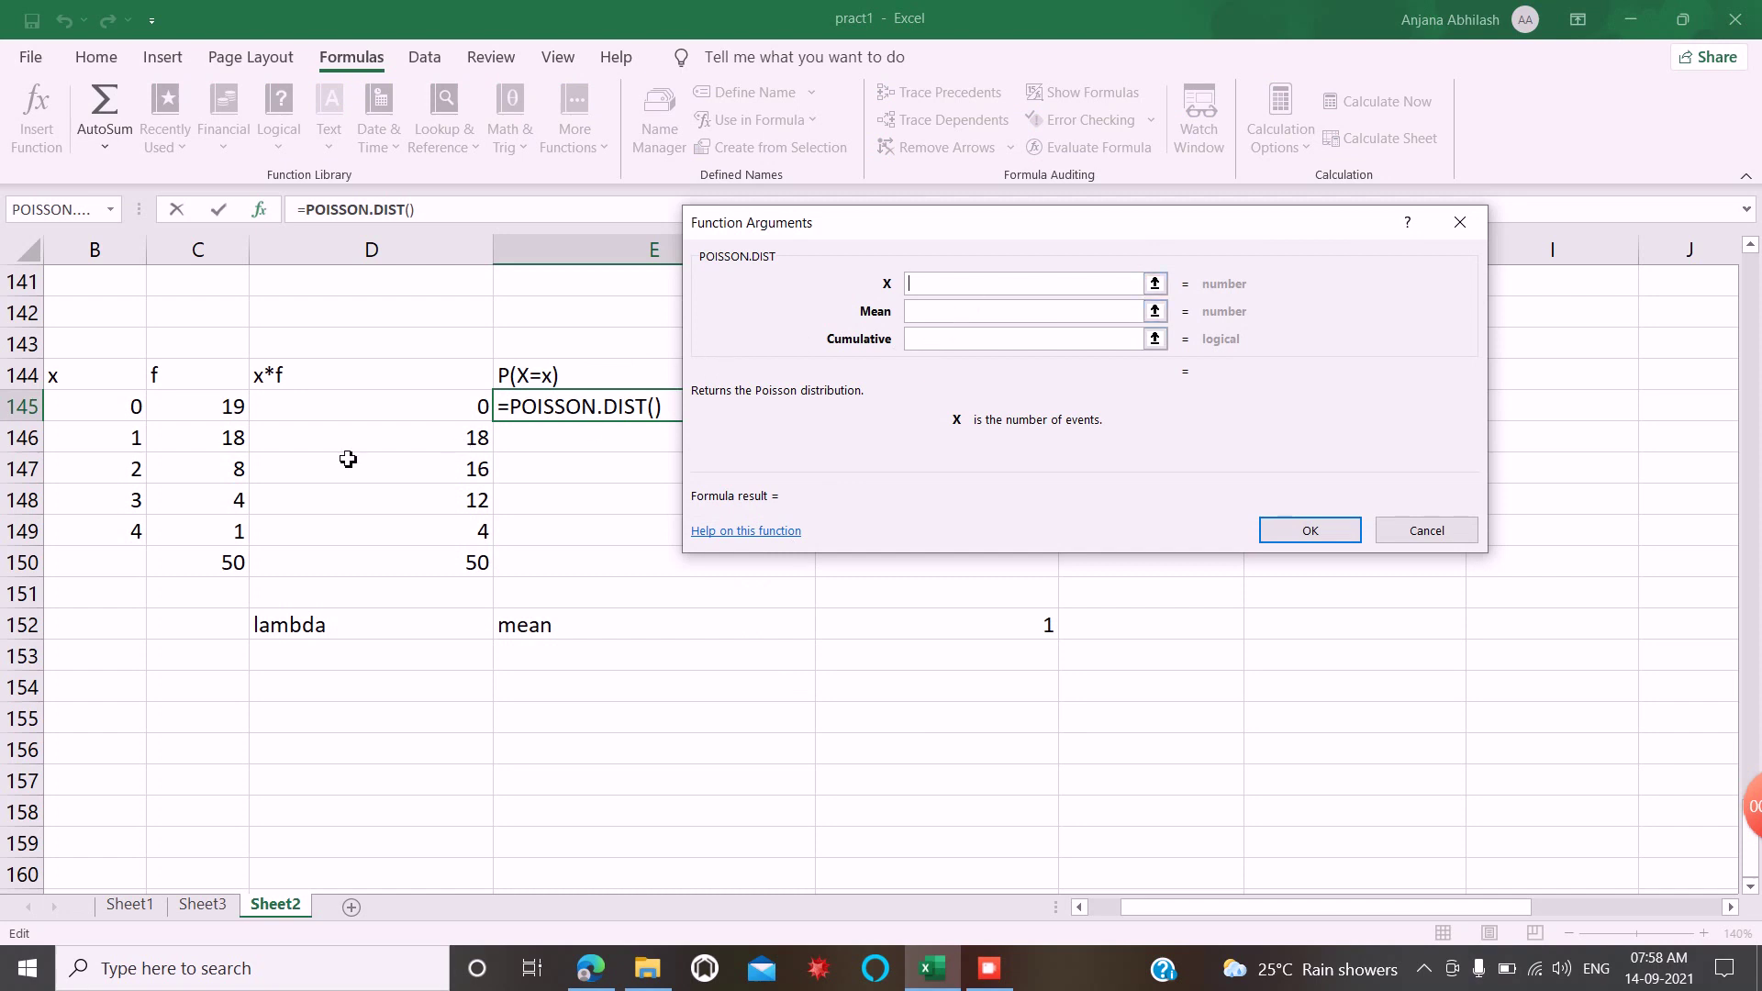
Set POISSON.DIST arguments X=B145, Mean=1, Cumulative=0 and confirm
left_click(132, 418)
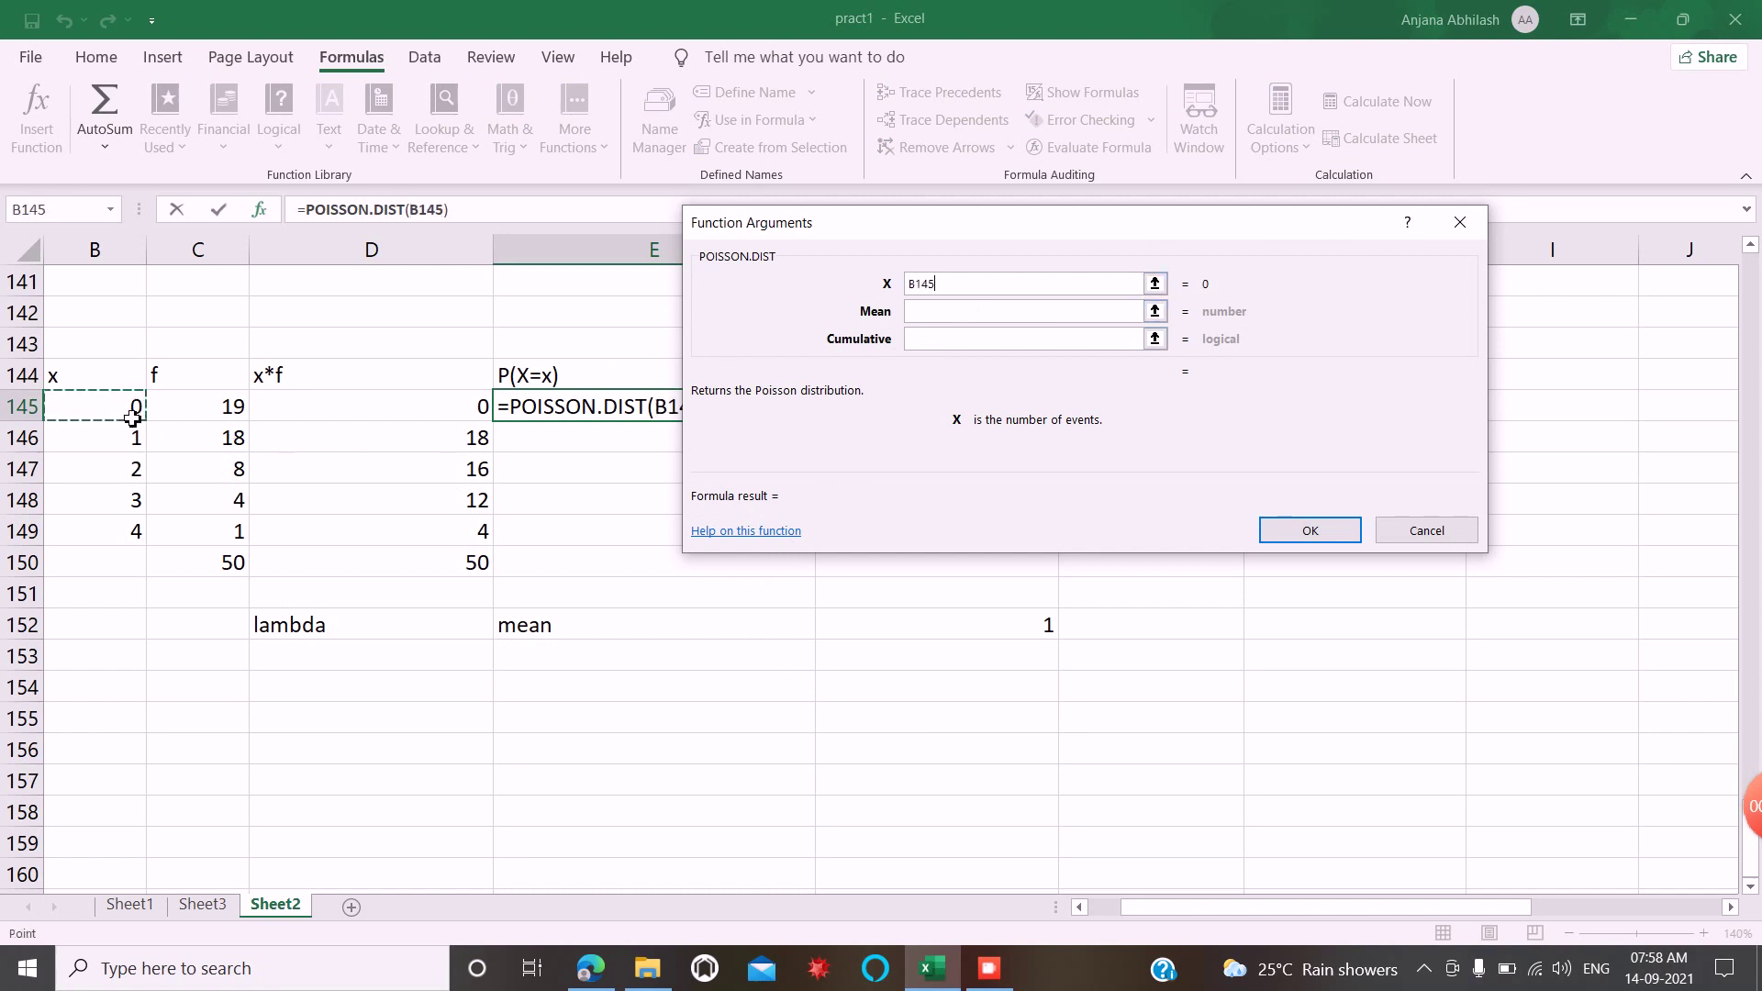
left_click(928, 310)
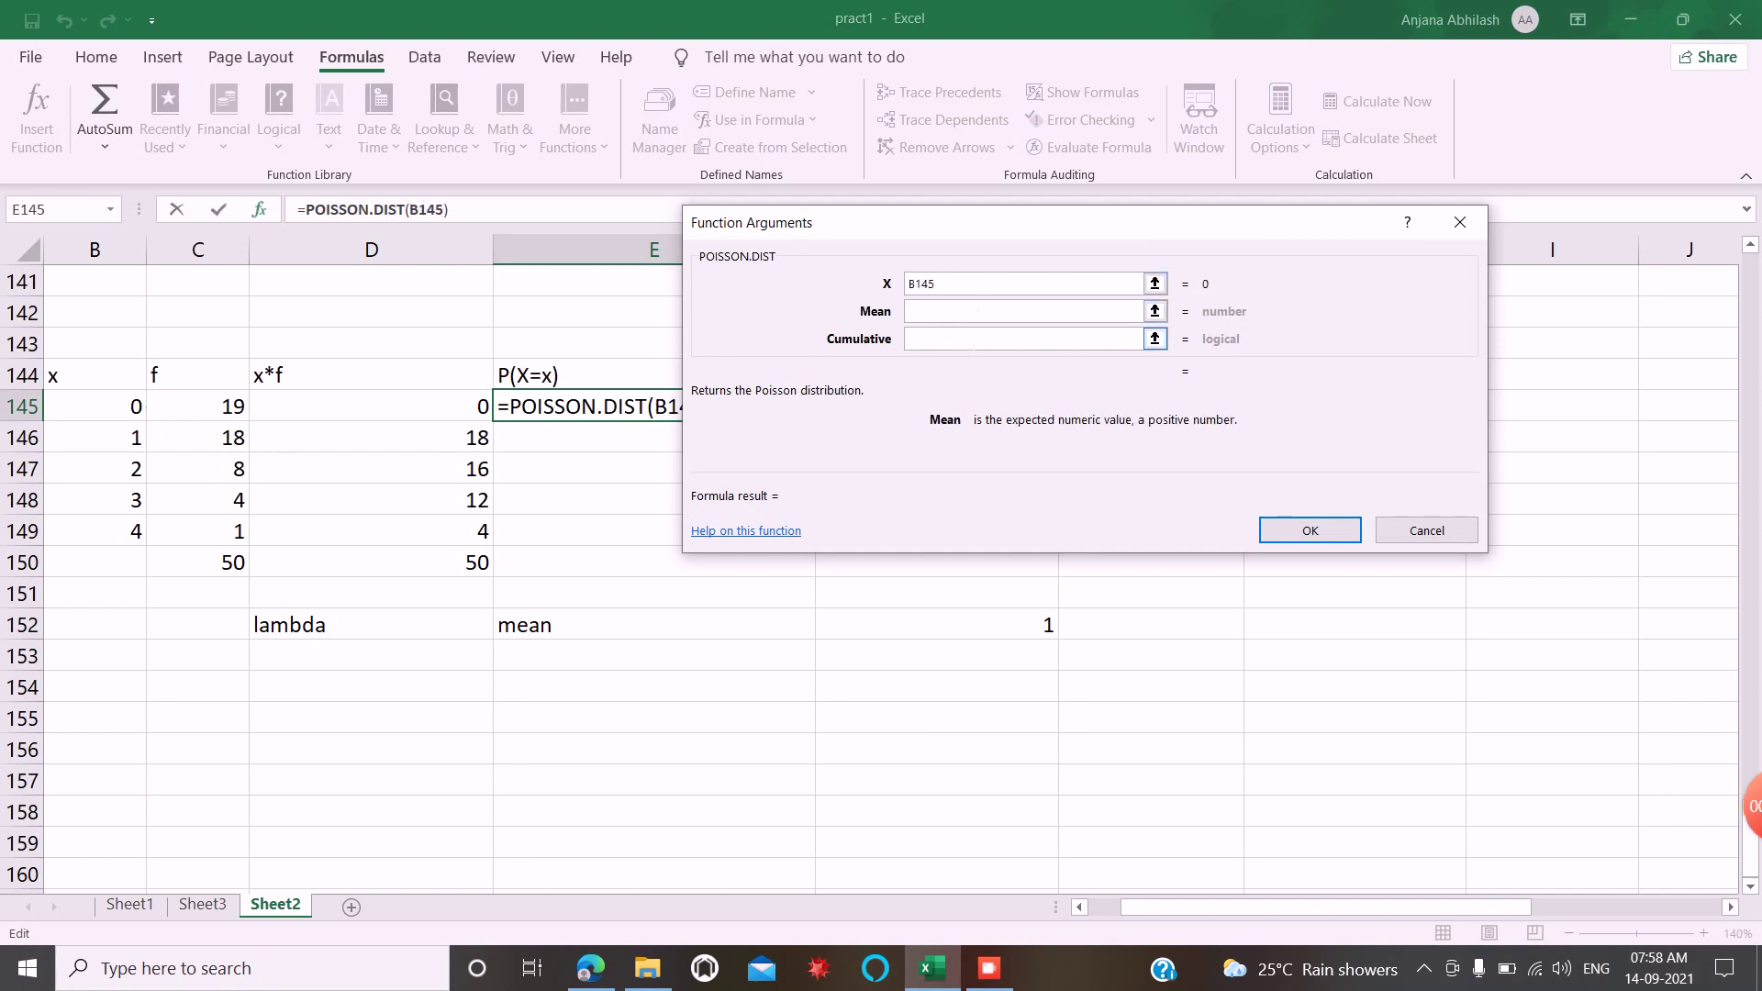
type("1")
left_click(968, 346)
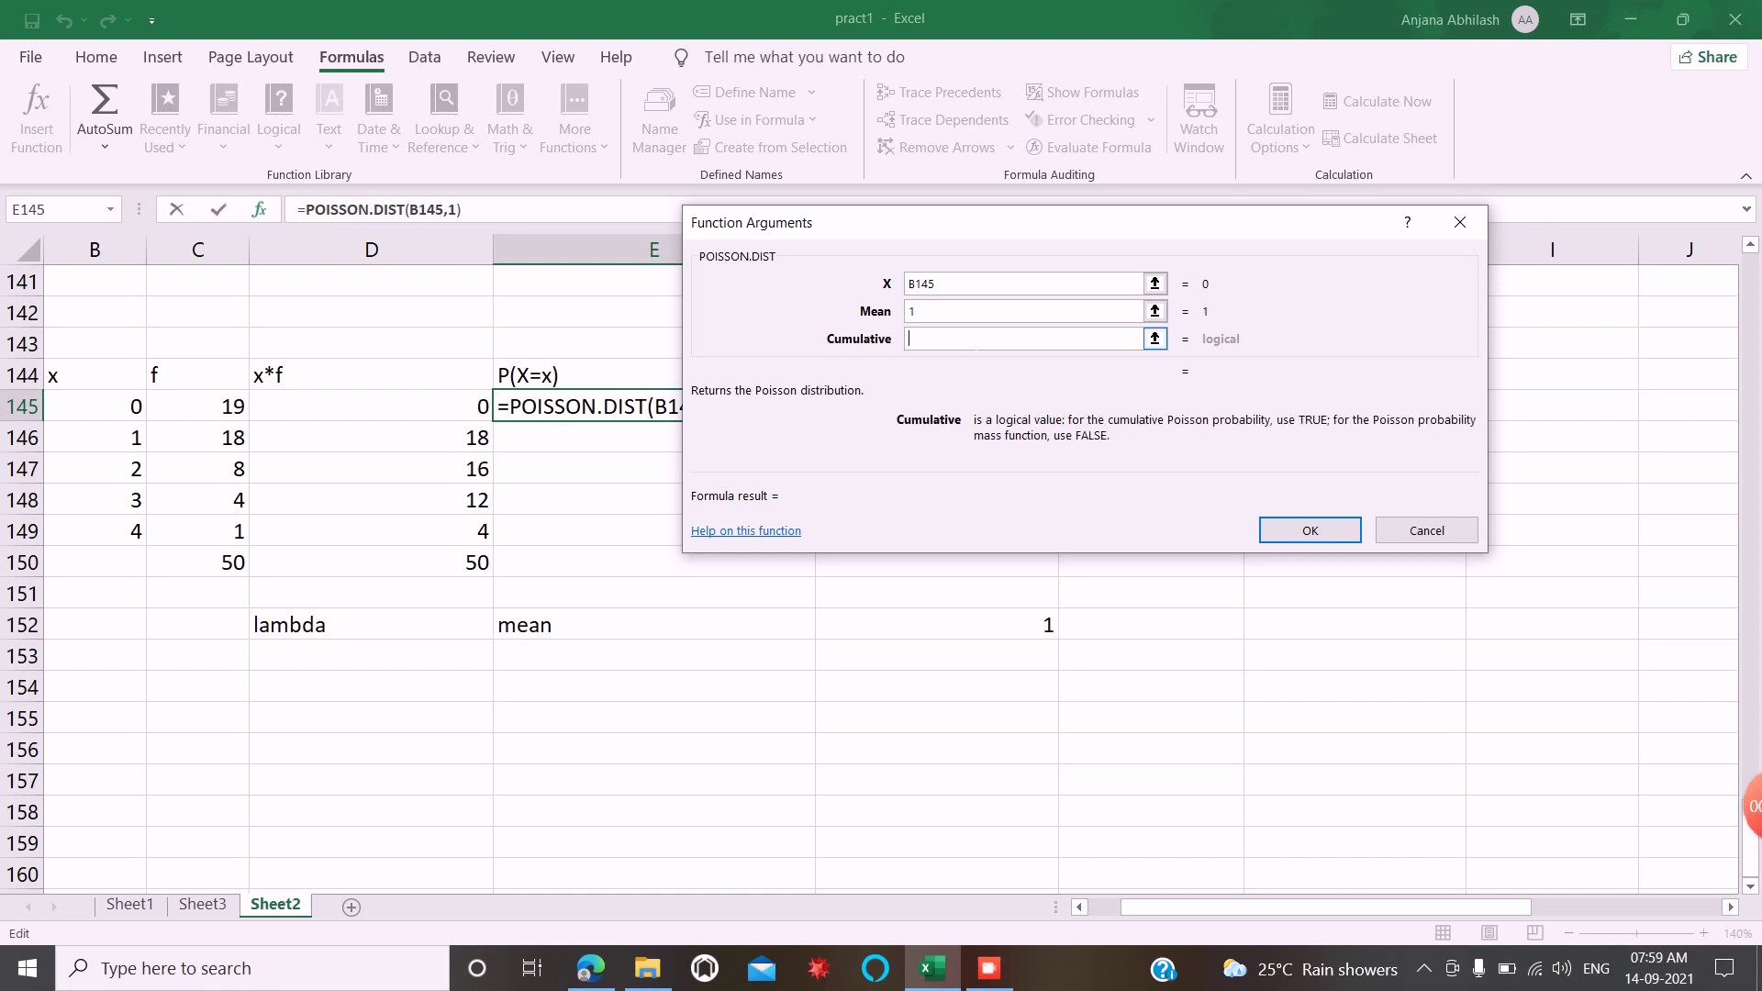
type("0")
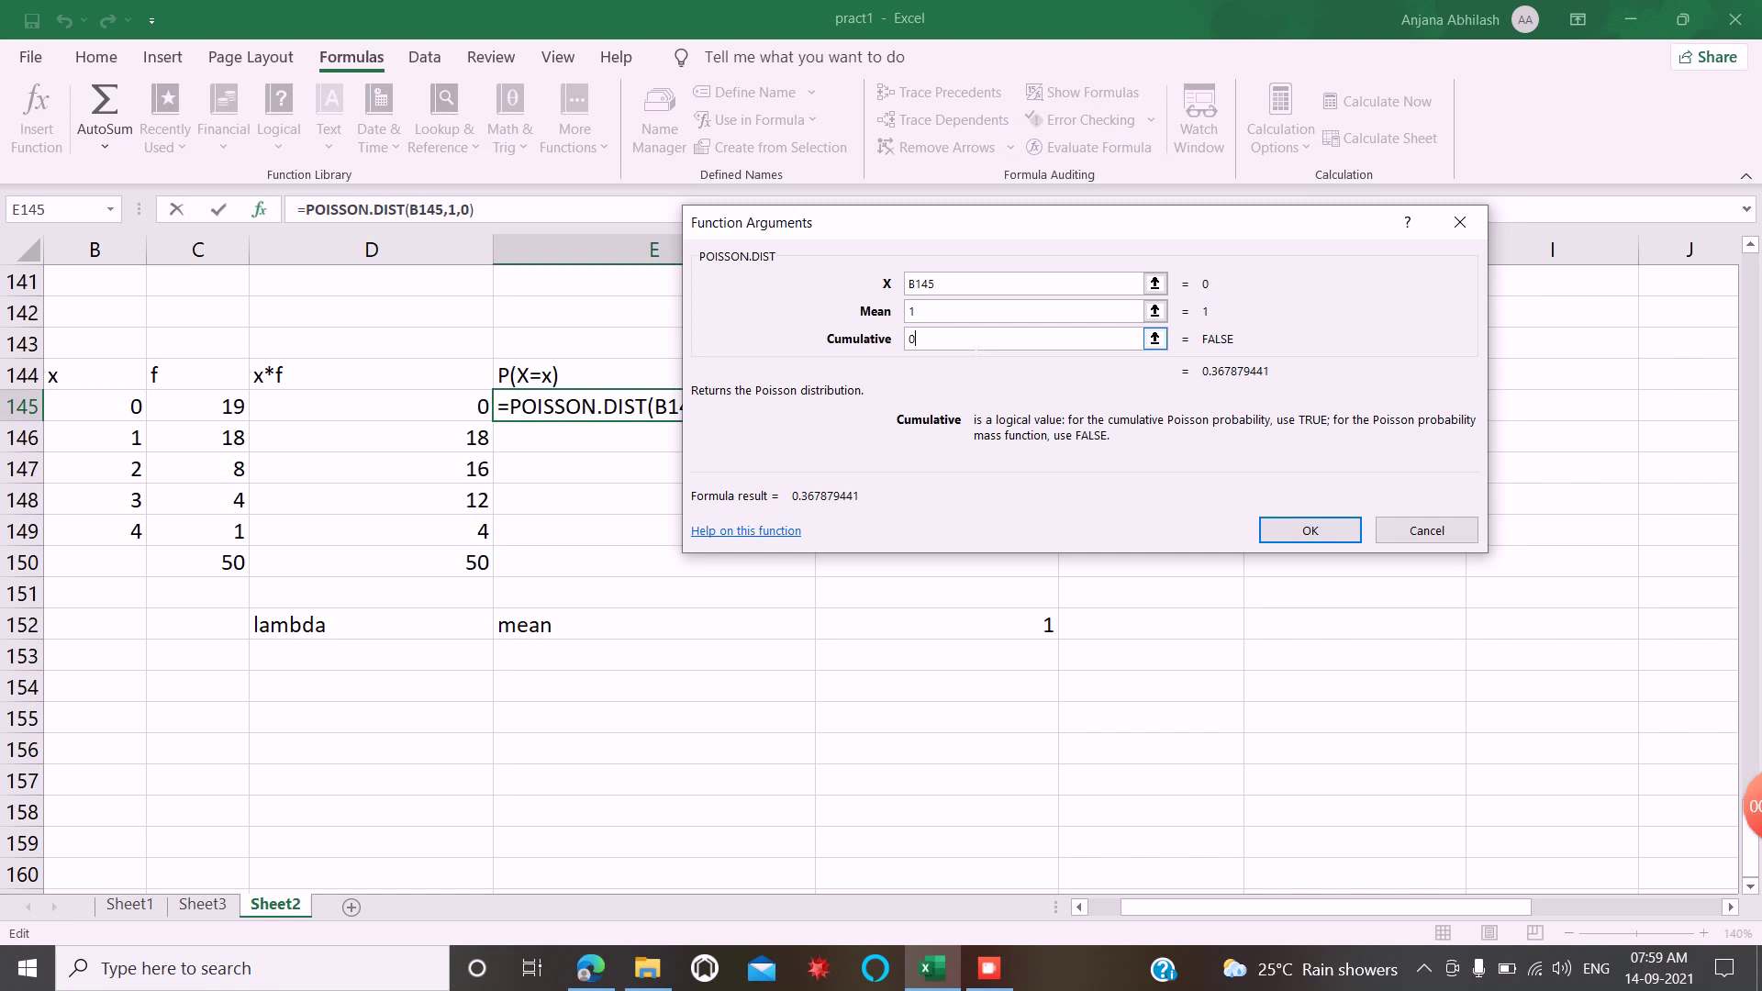
left_click(1309, 532)
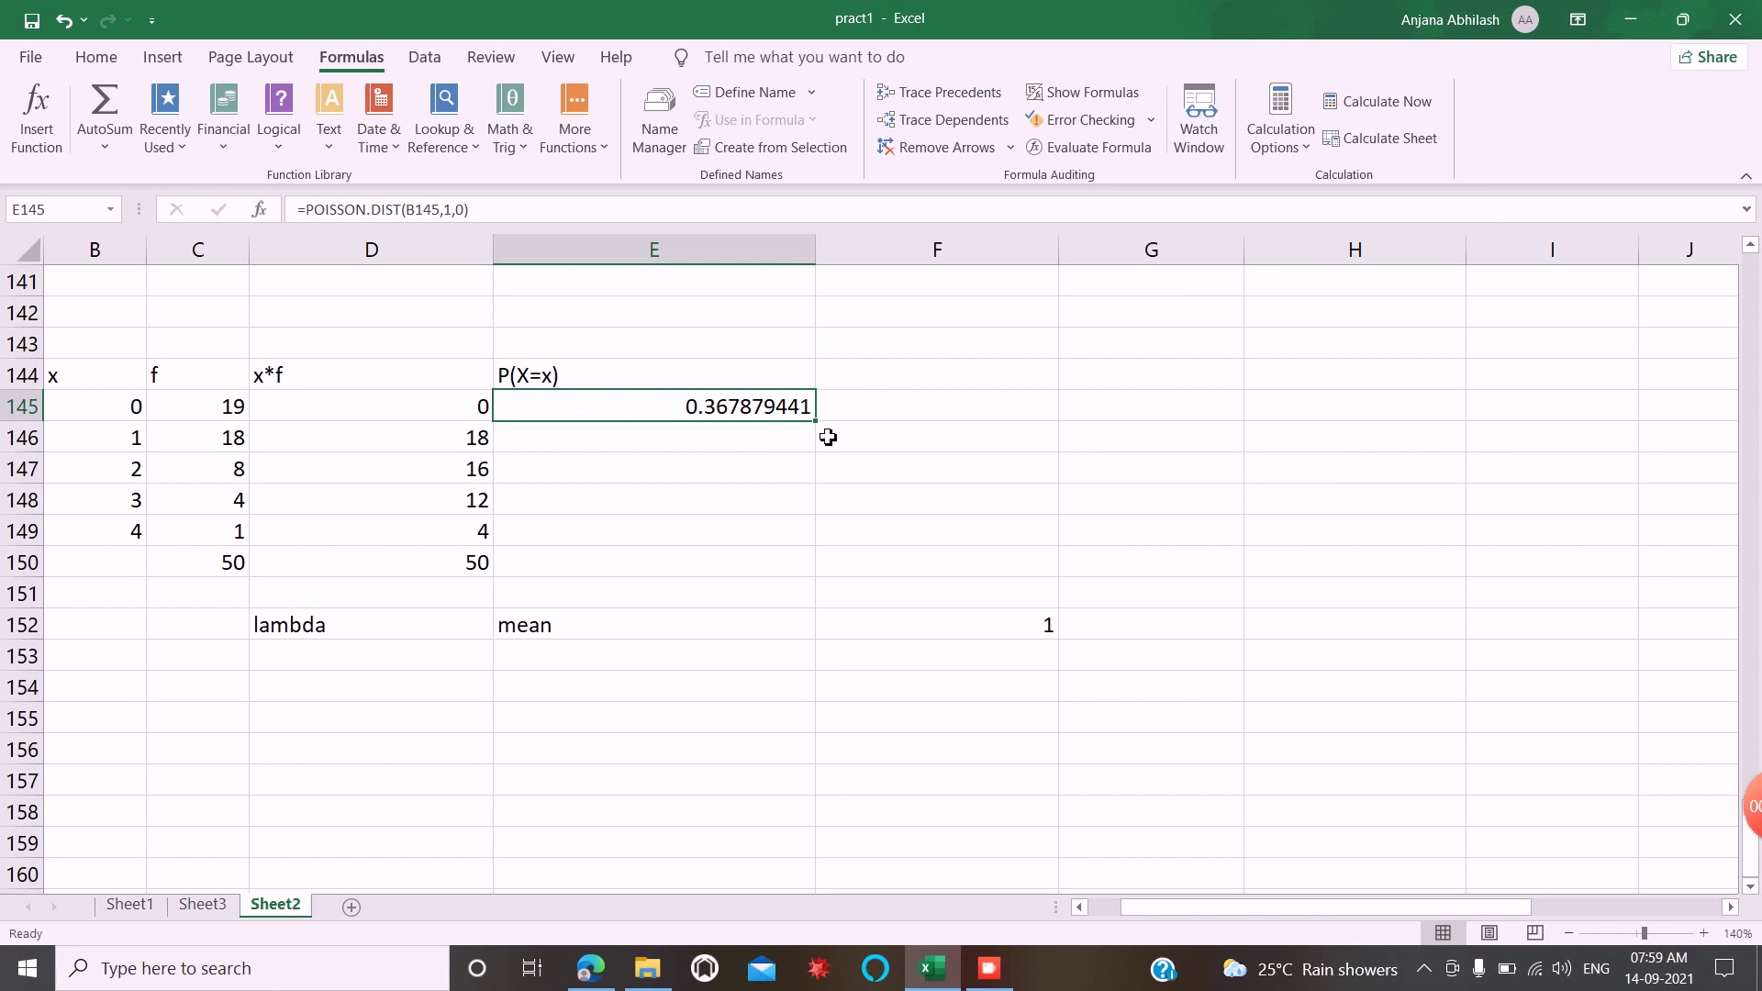
Fill E145's POISSON.DIST formula down to E149 and check each row's formula
left_click_drag(825, 428, 820, 542)
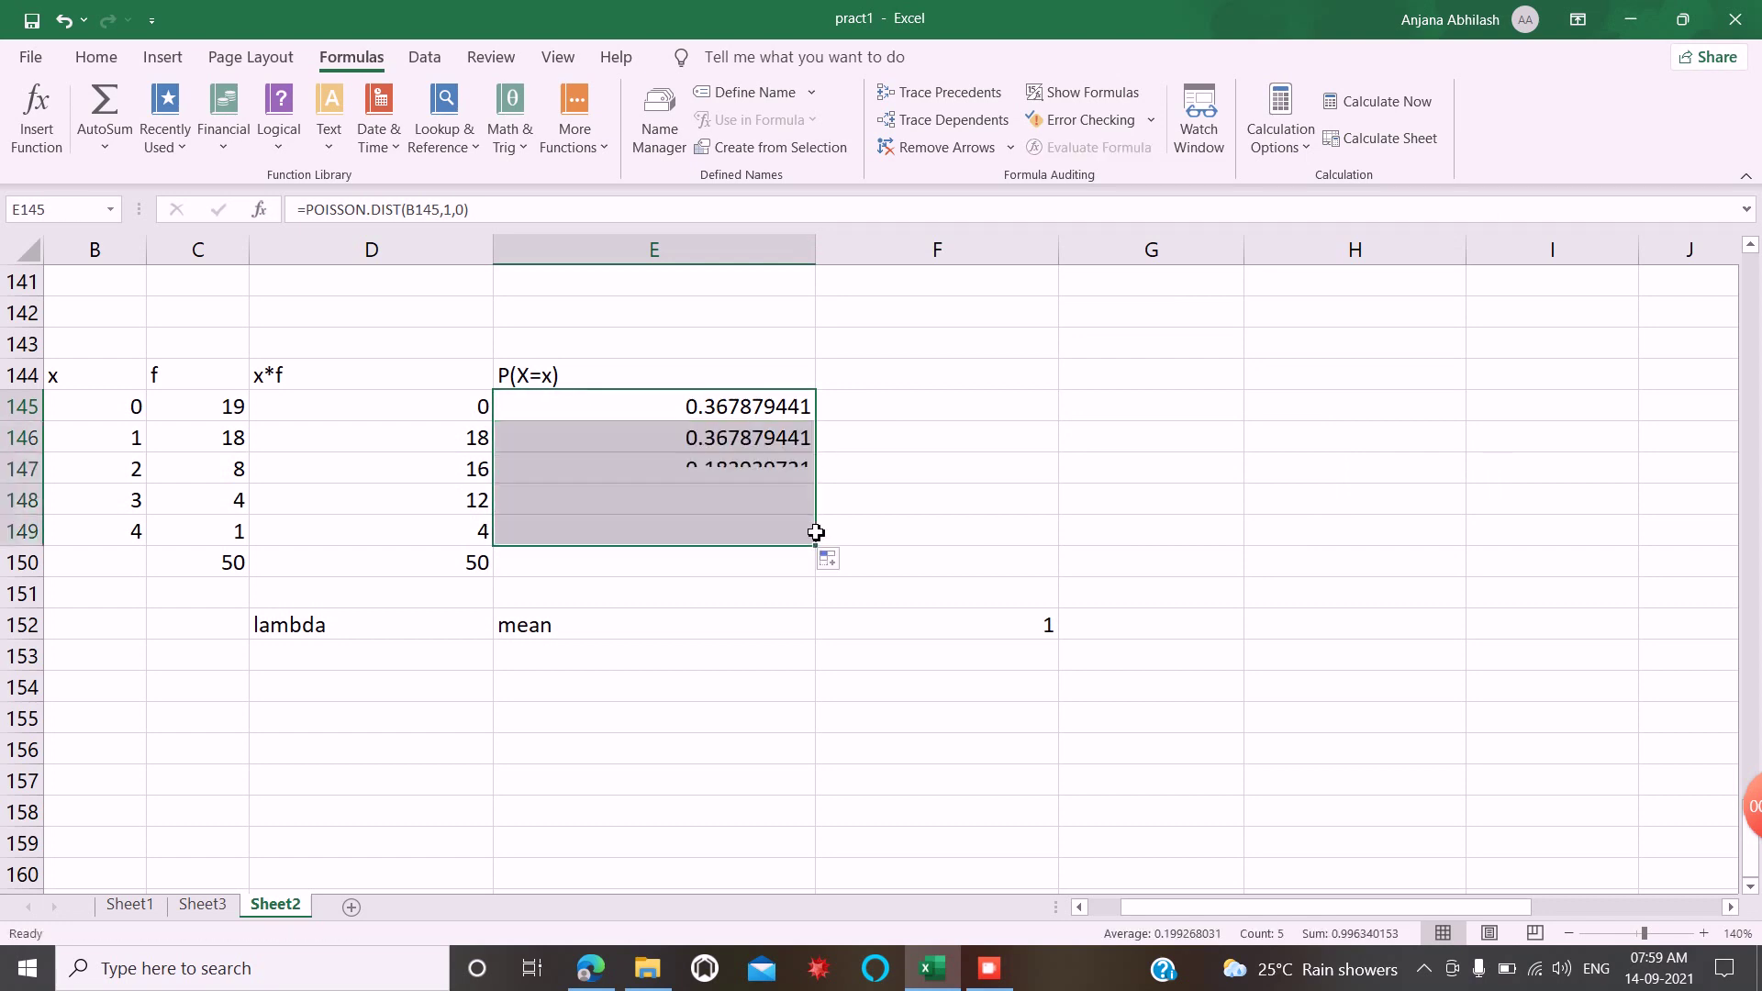
left_click(915, 504)
left_click(774, 450)
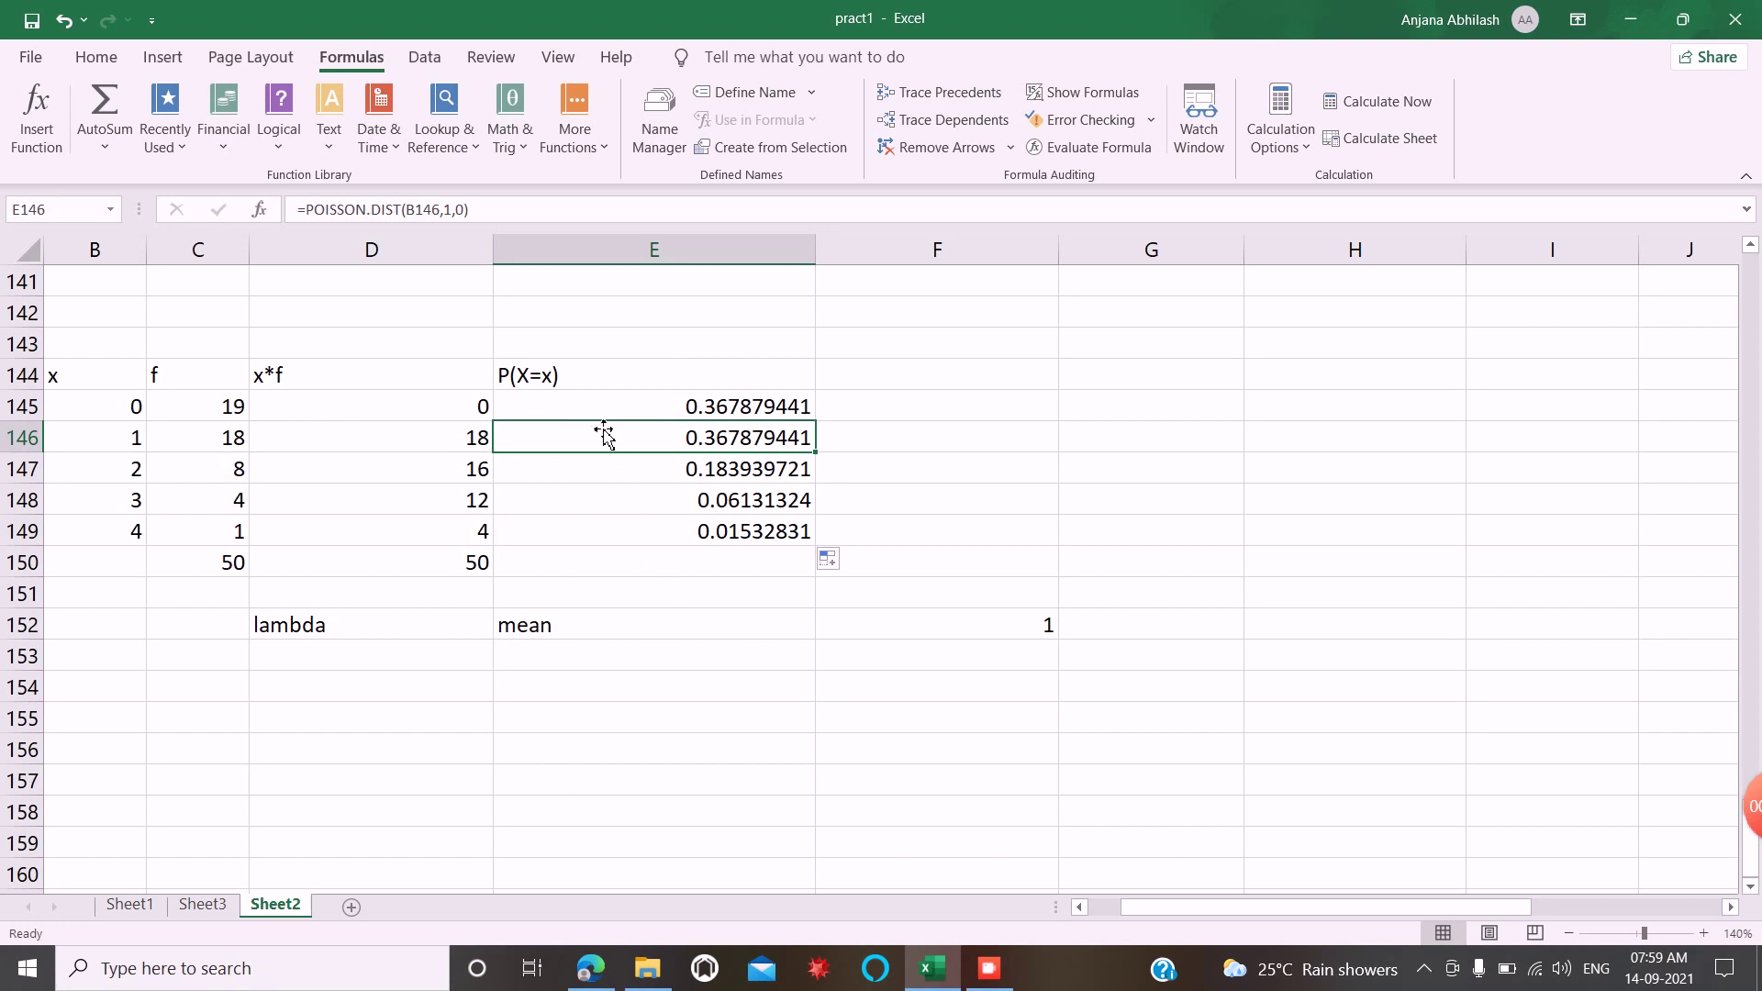
left_click(734, 416)
left_click(727, 451)
left_click(748, 470)
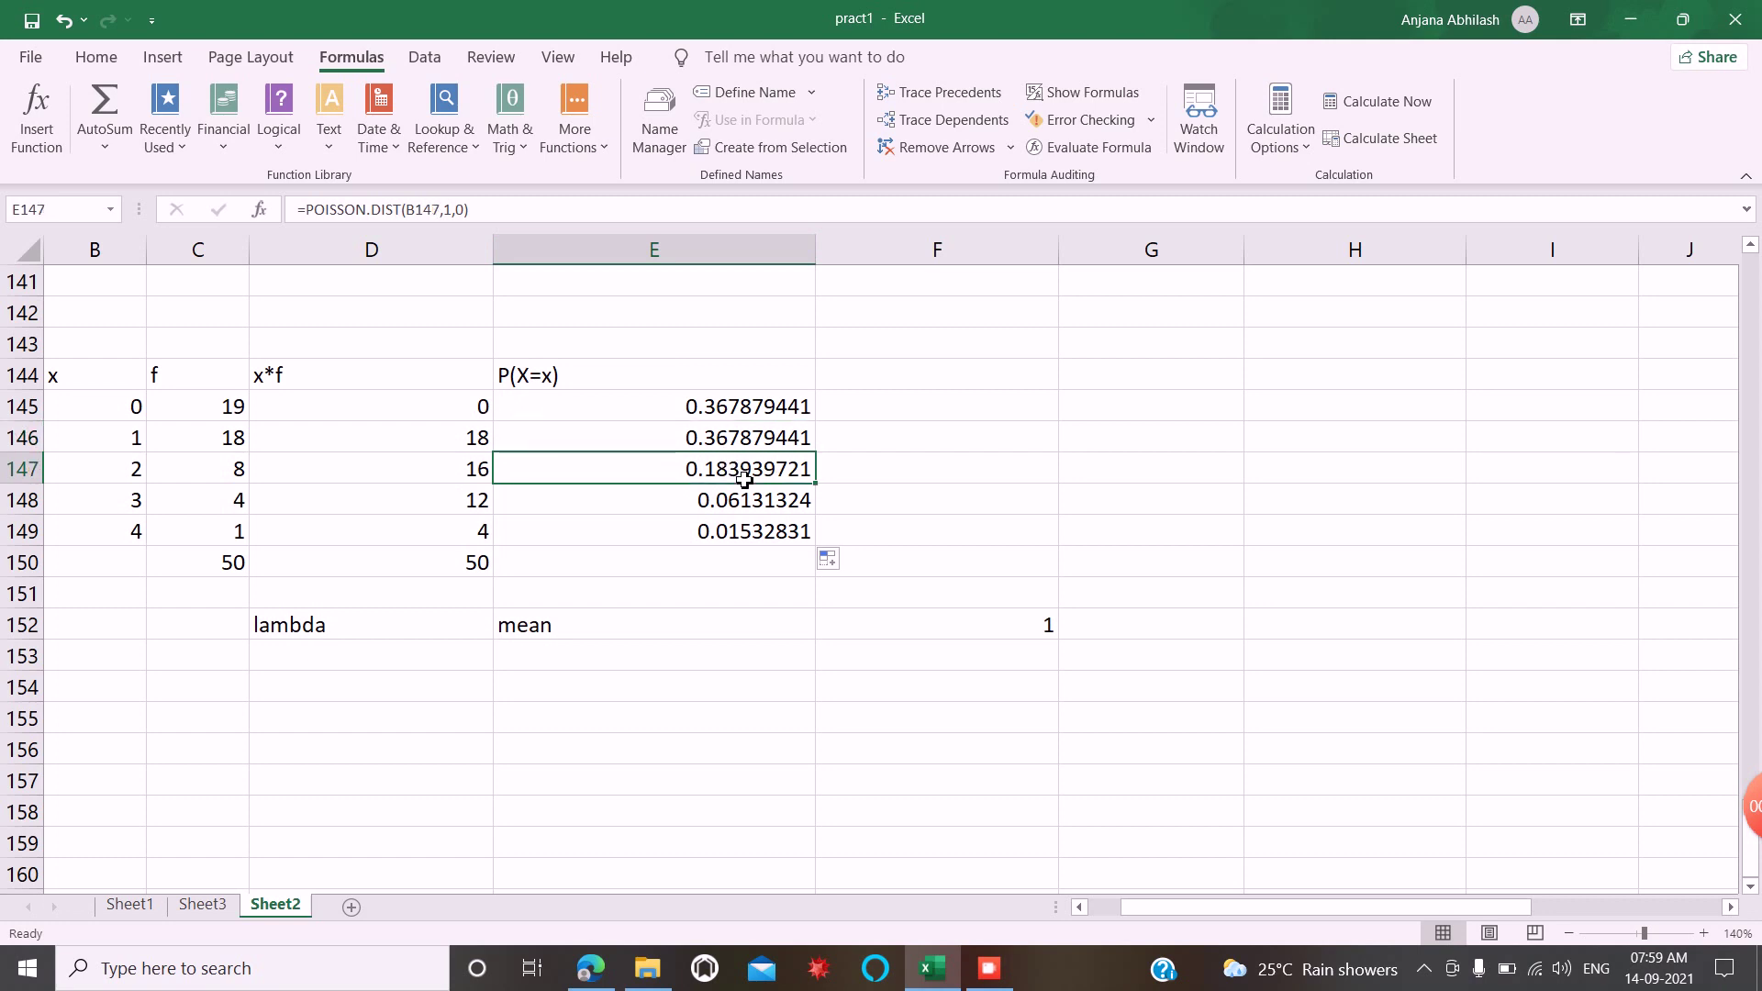
left_click(754, 504)
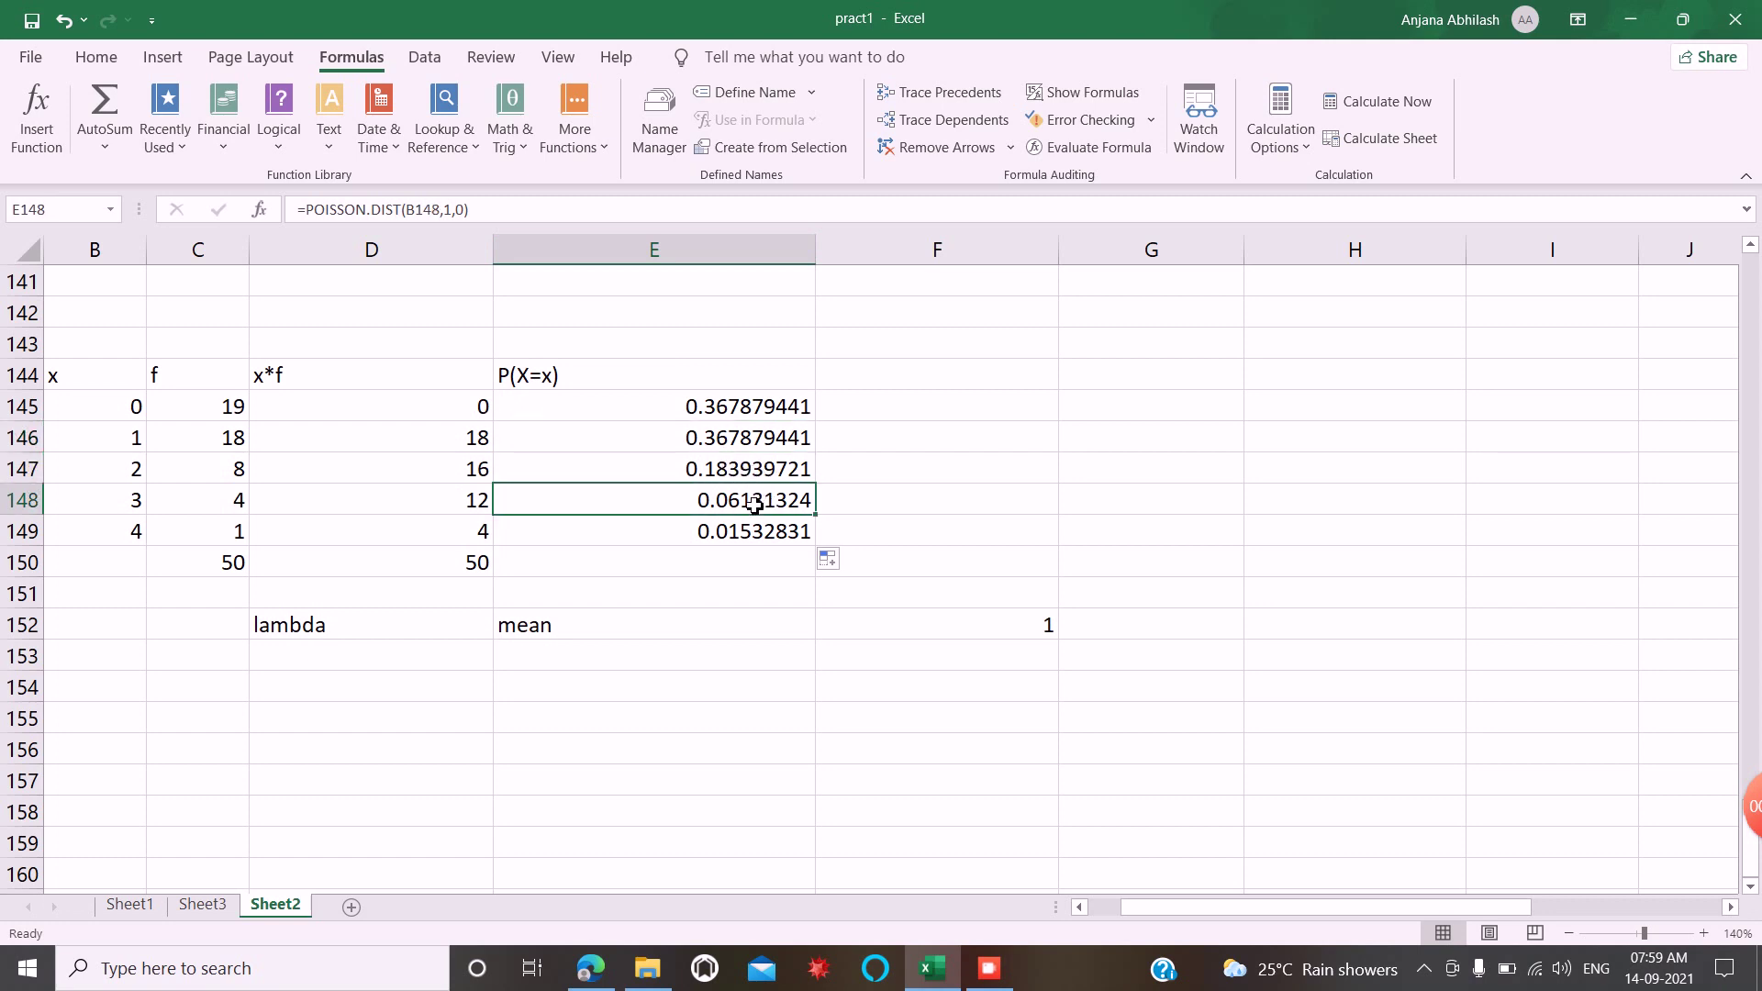
left_click(773, 538)
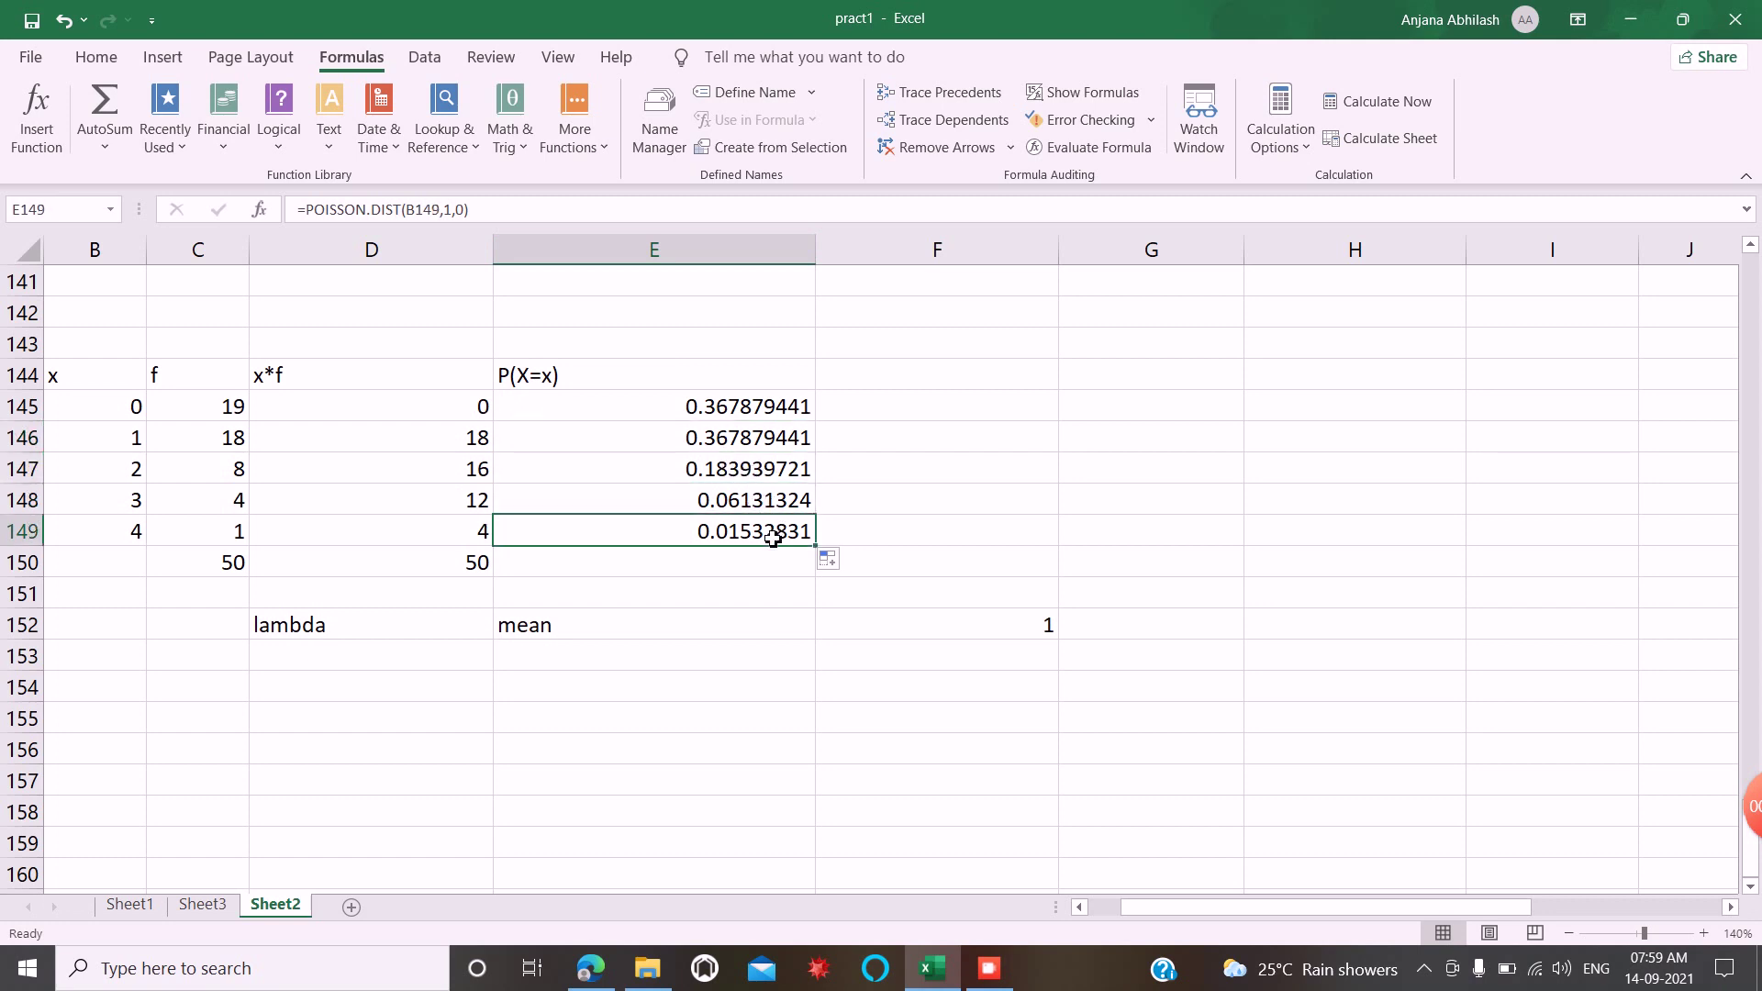
left_click(879, 388)
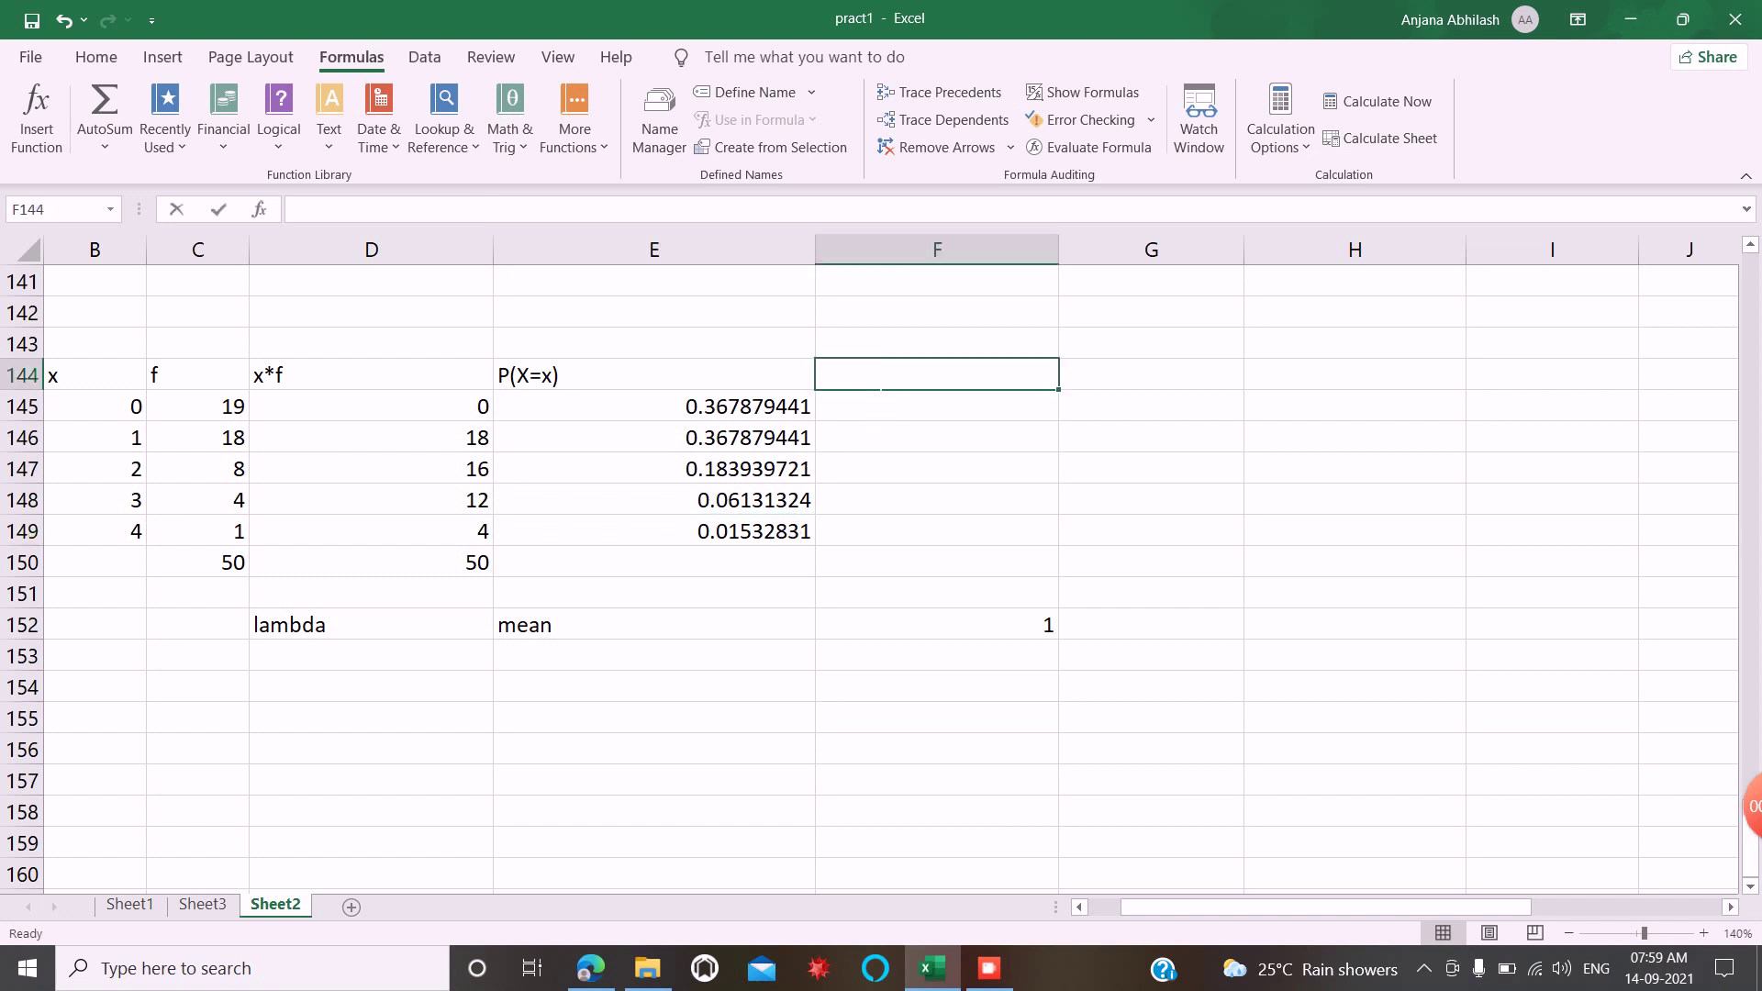
Head column F with N*P(x=x) and enter =50*E145 in F145
type("N*P(x=x")
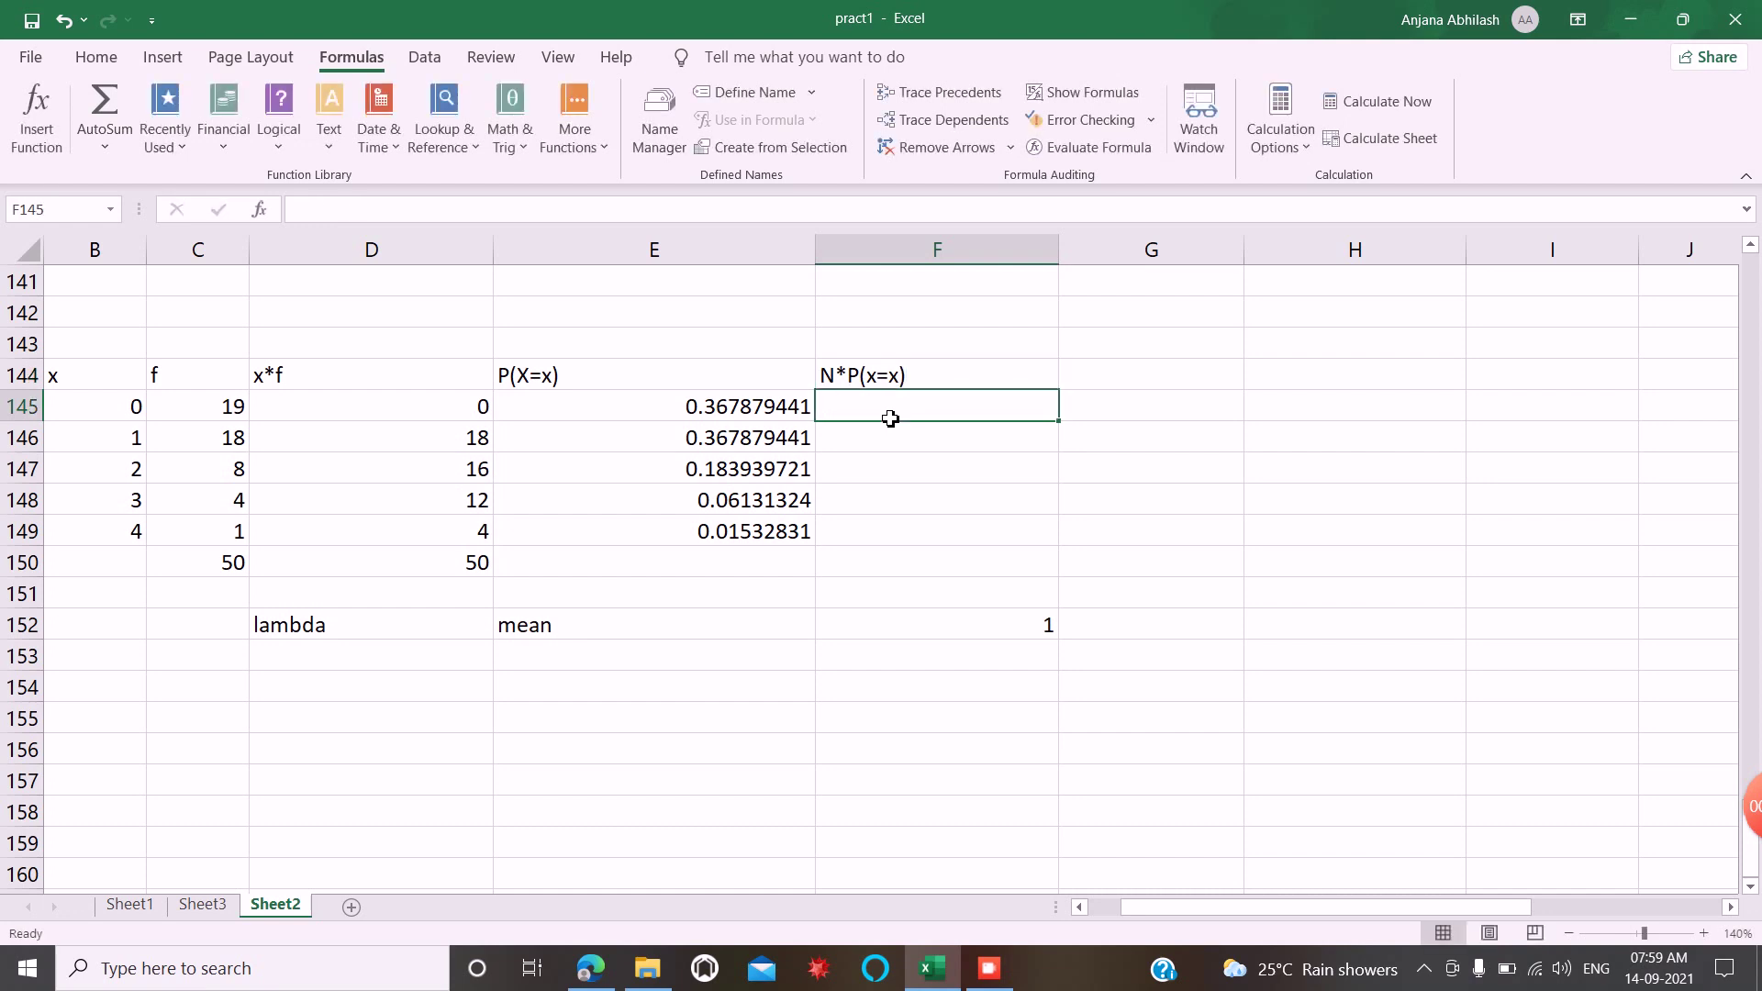
type("=")
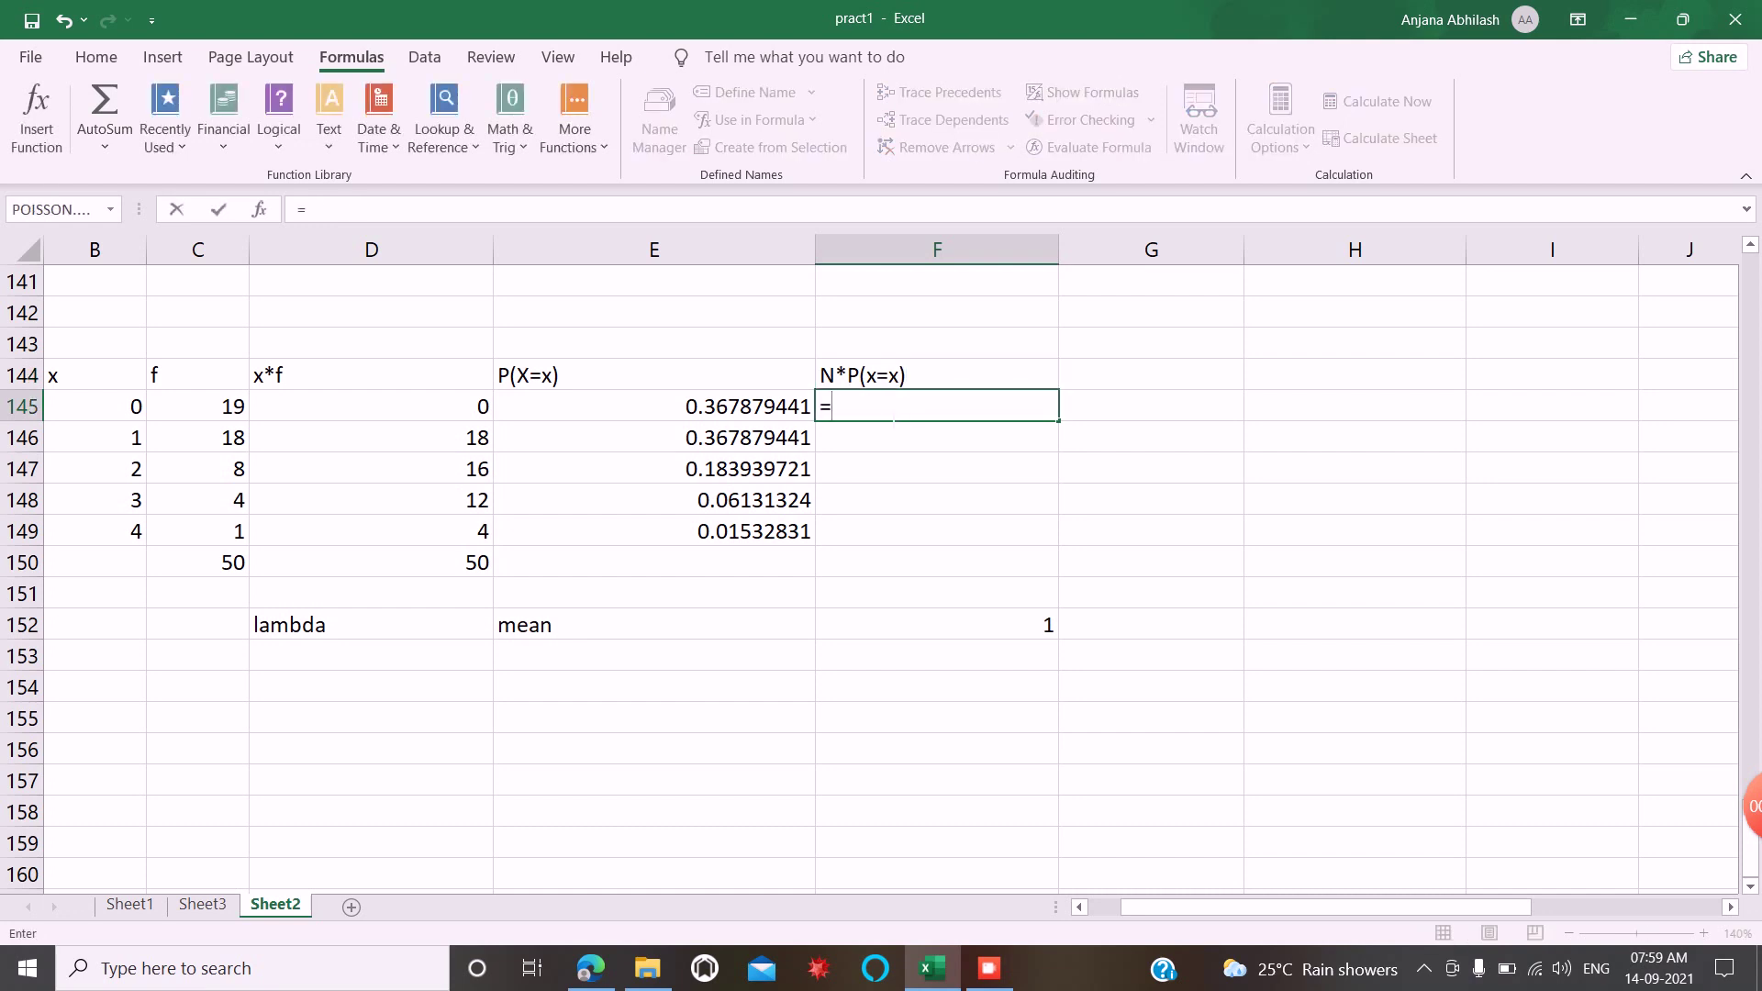
type("50*")
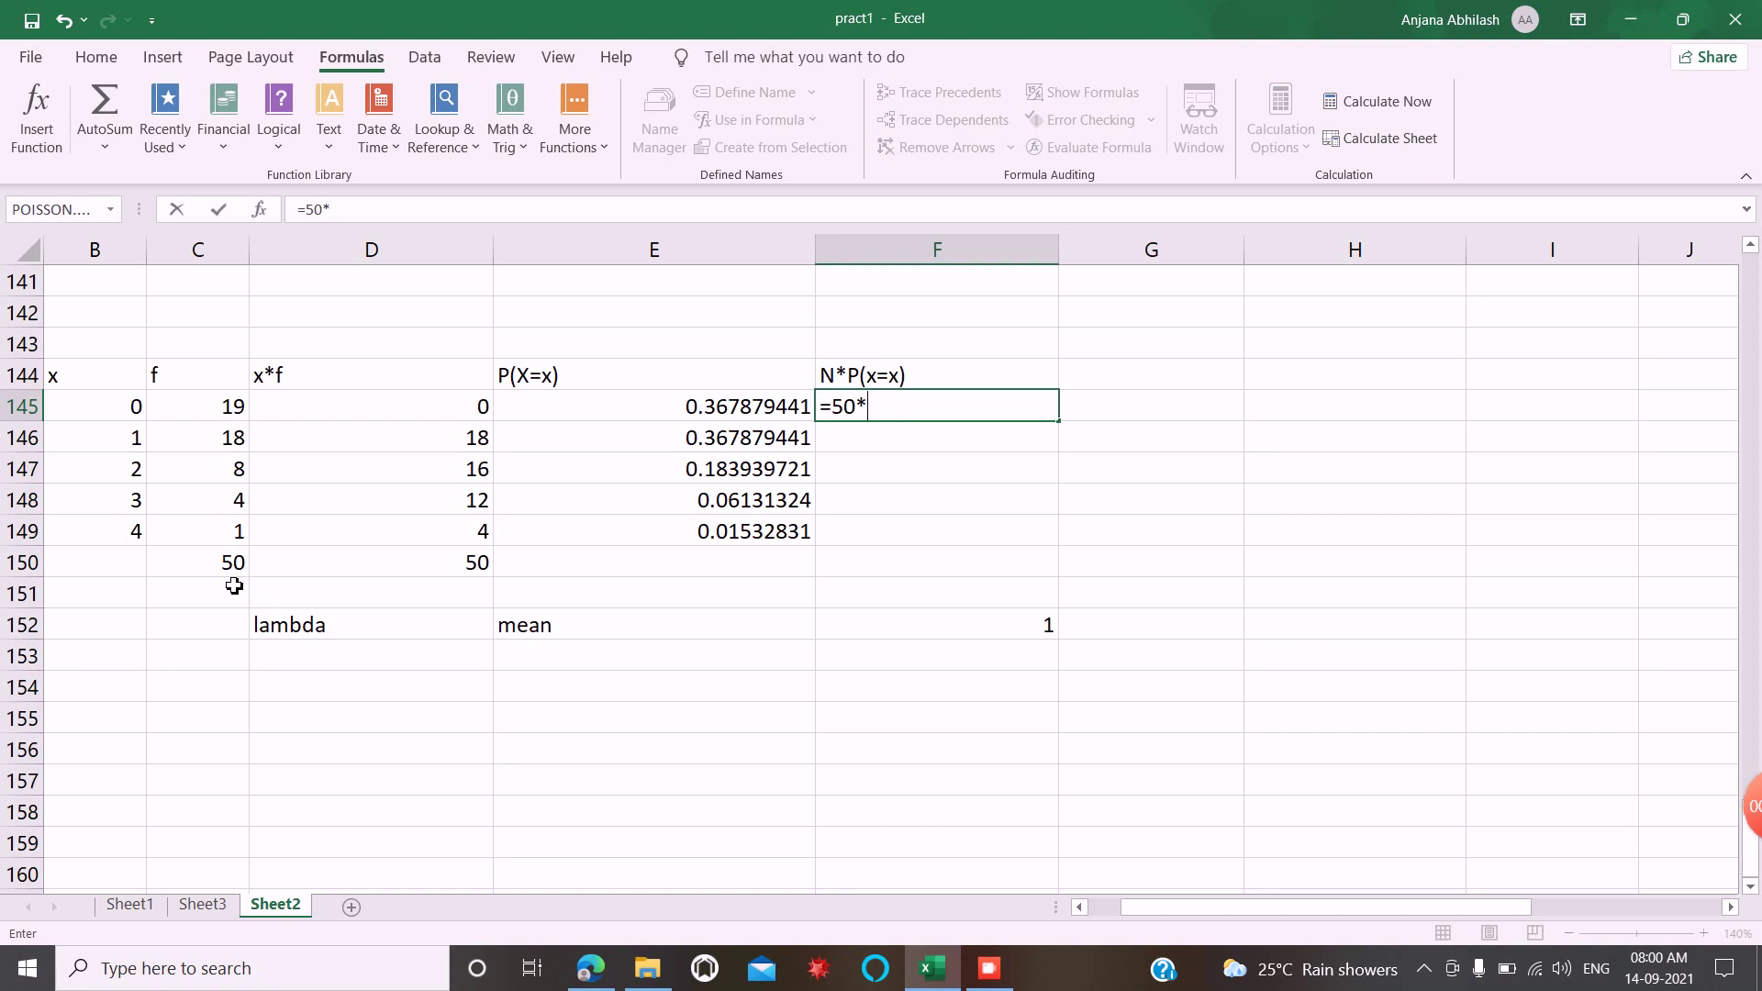
left_click(748, 409)
key("Return")
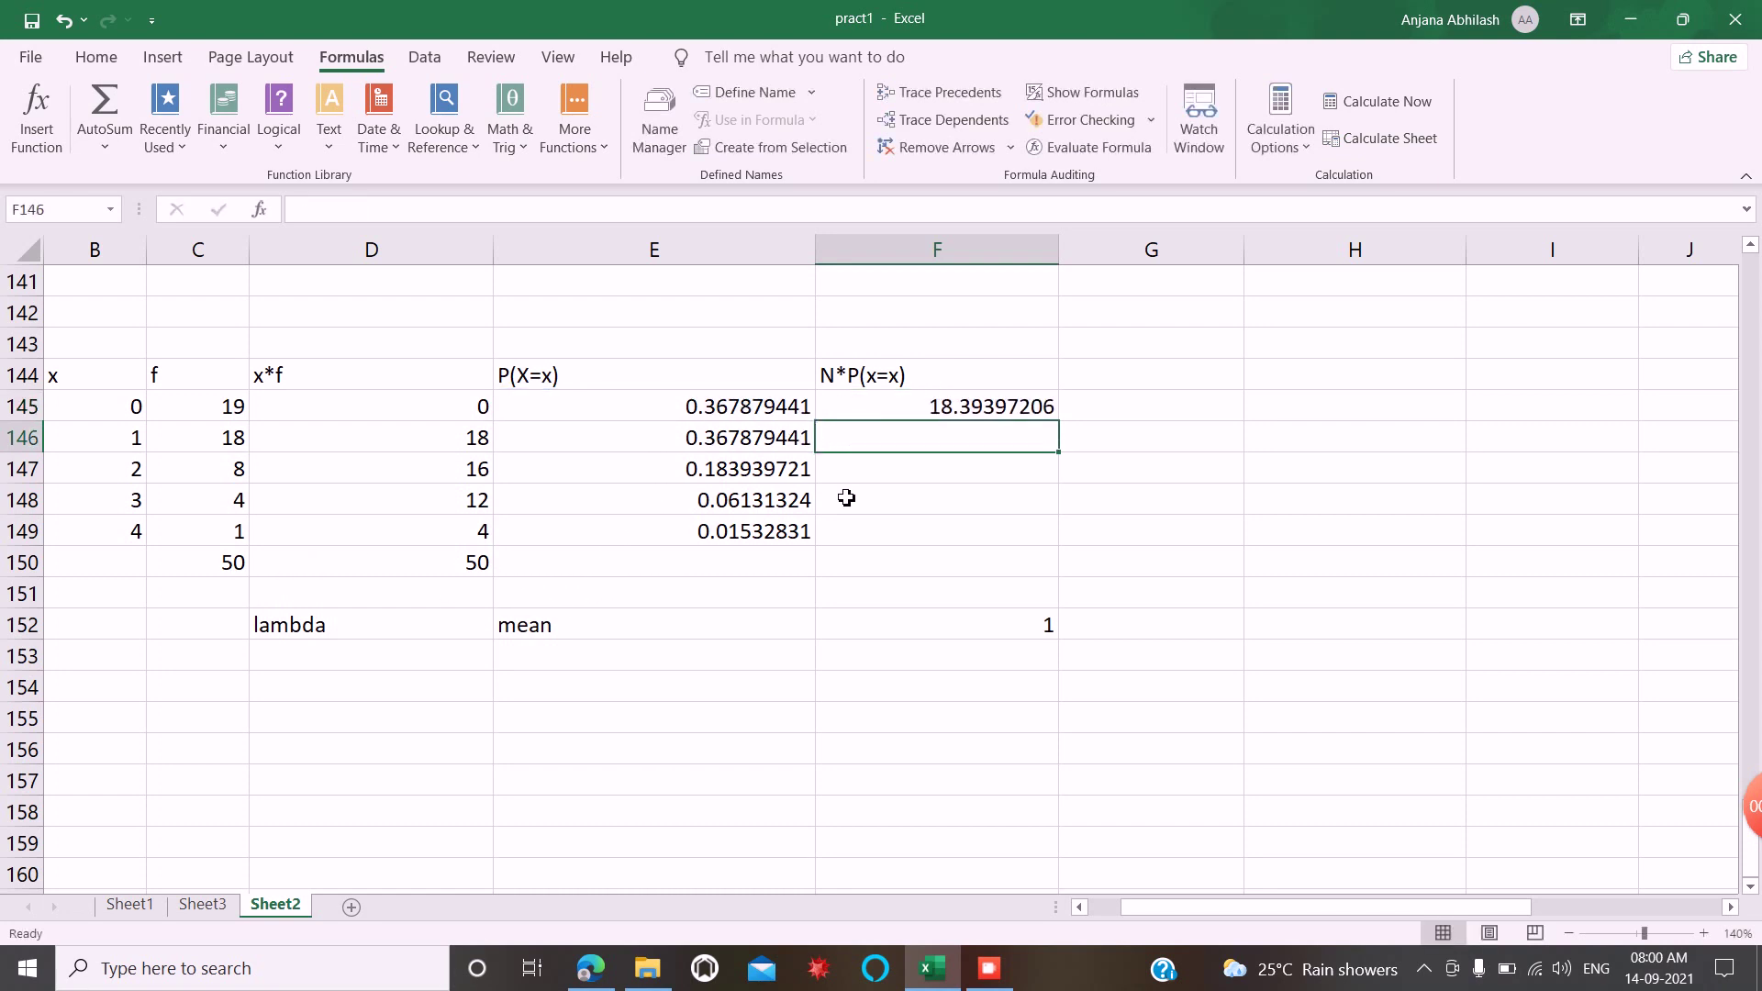
Enter =50*E146 in F146 and fill the expected frequencies down to F149
type("=")
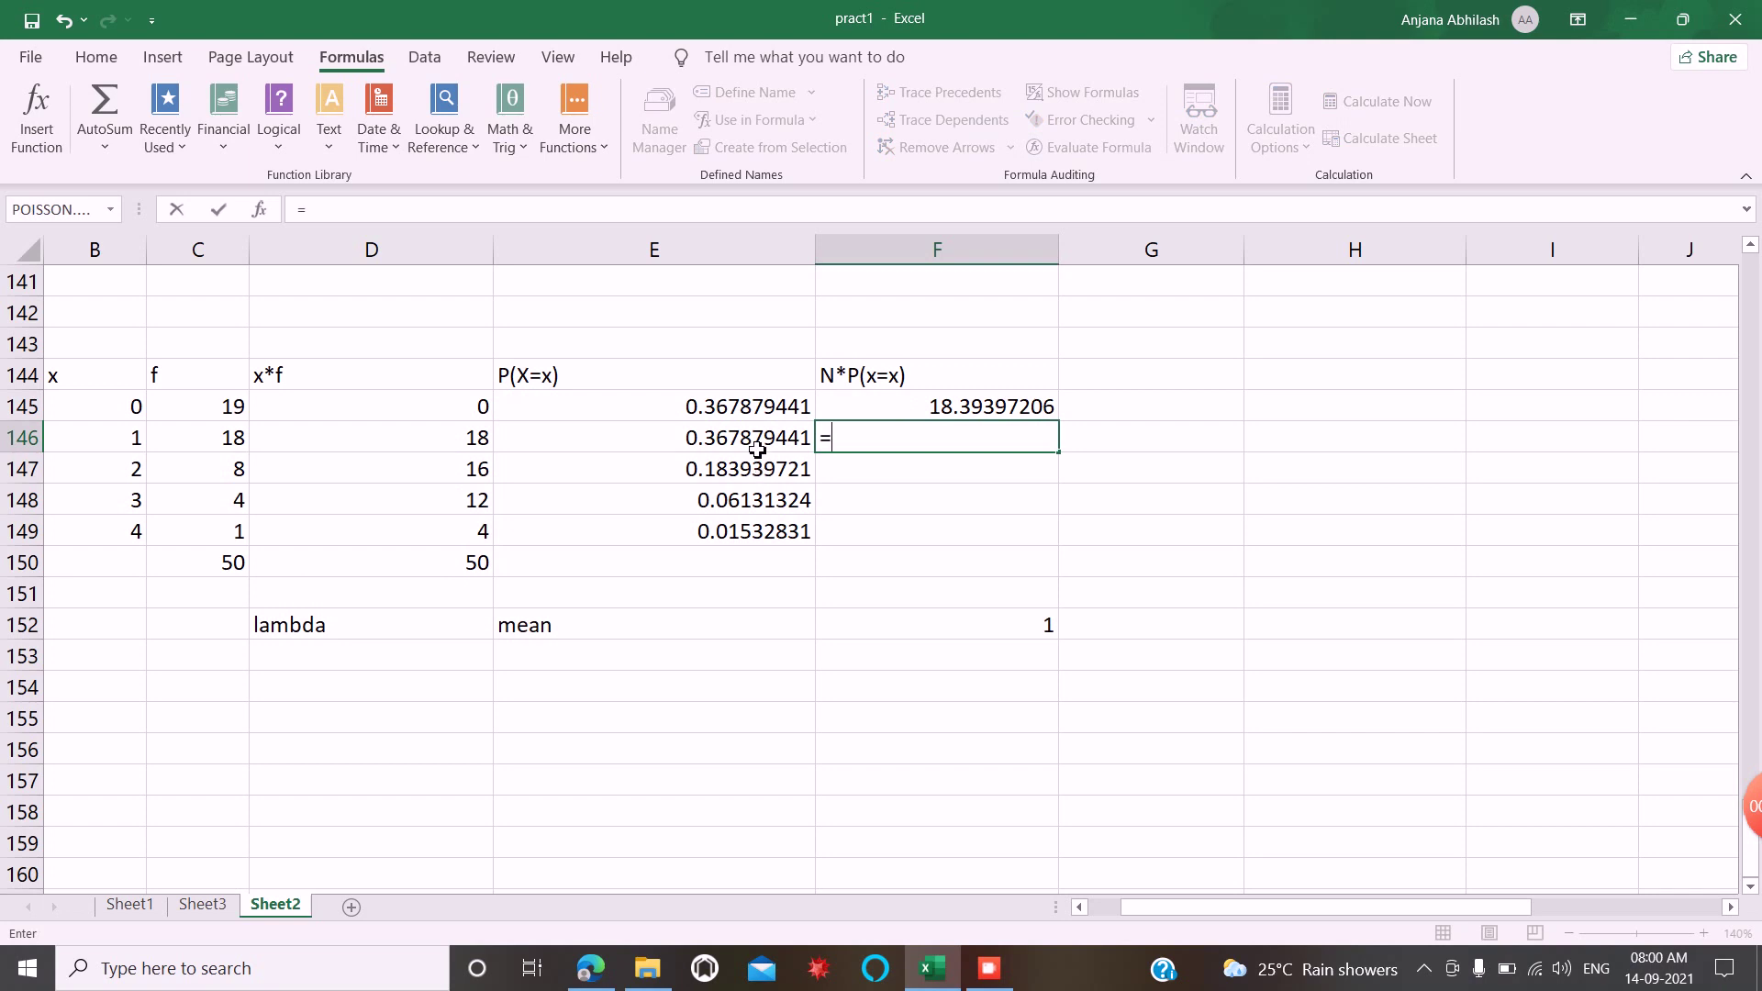
type("50*")
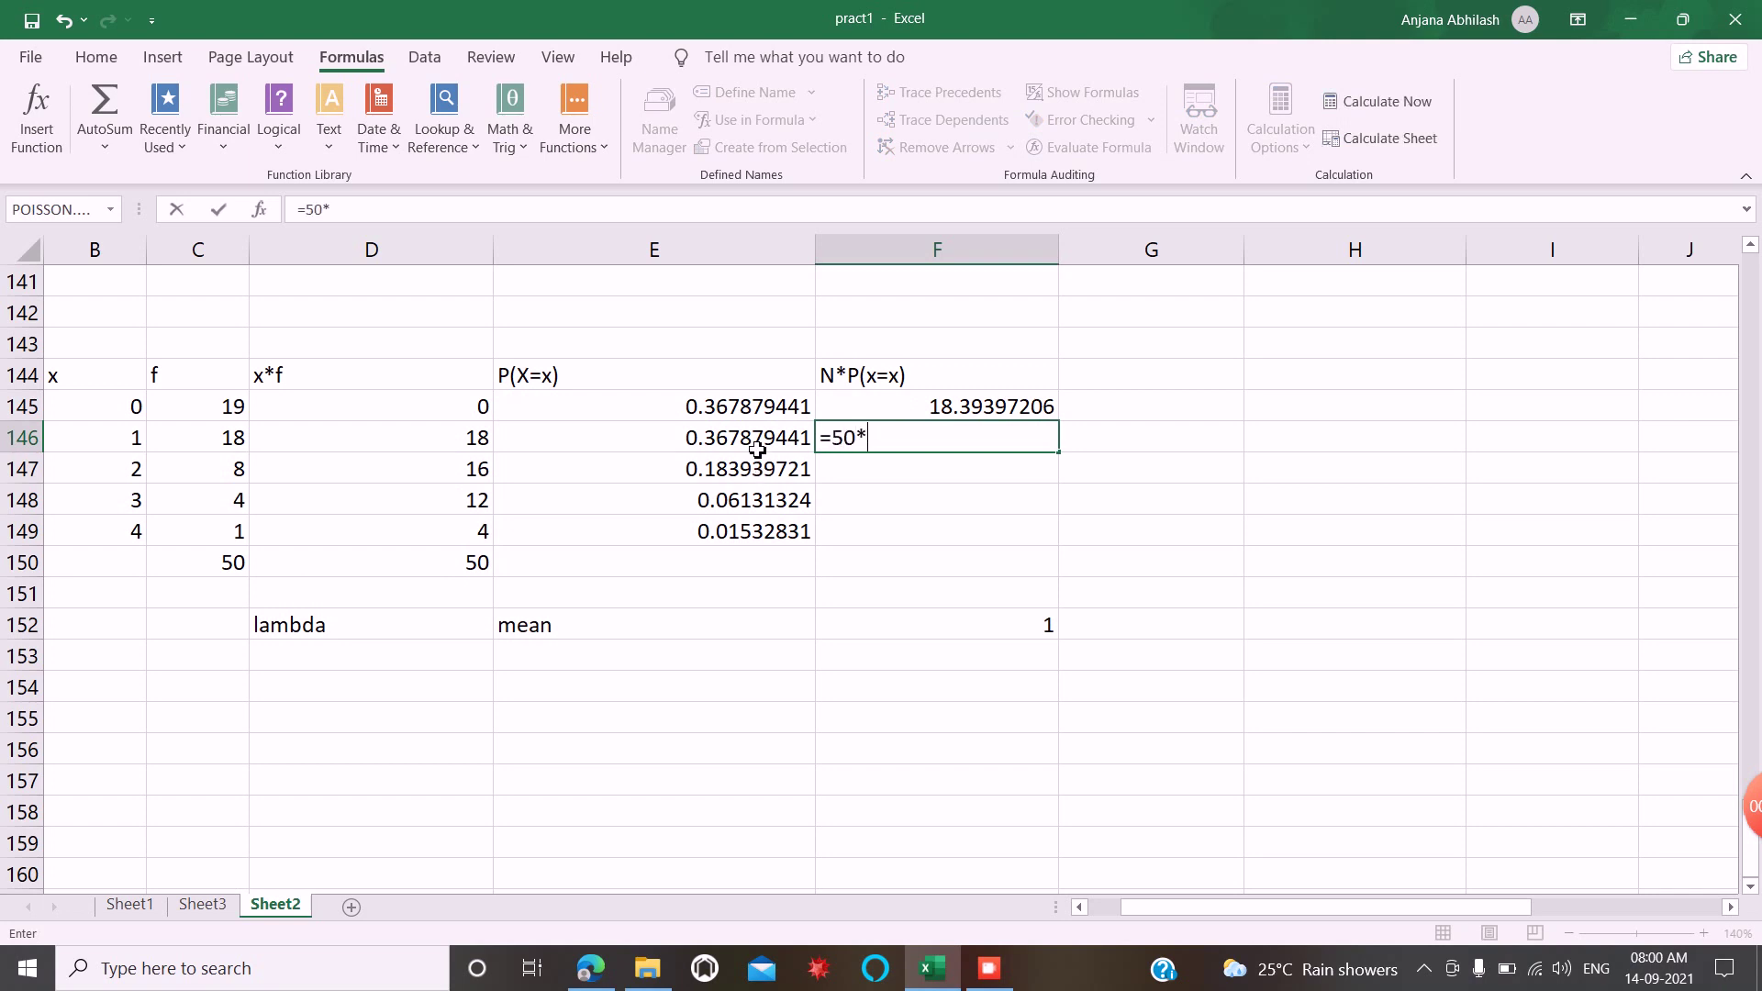
left_click(780, 450)
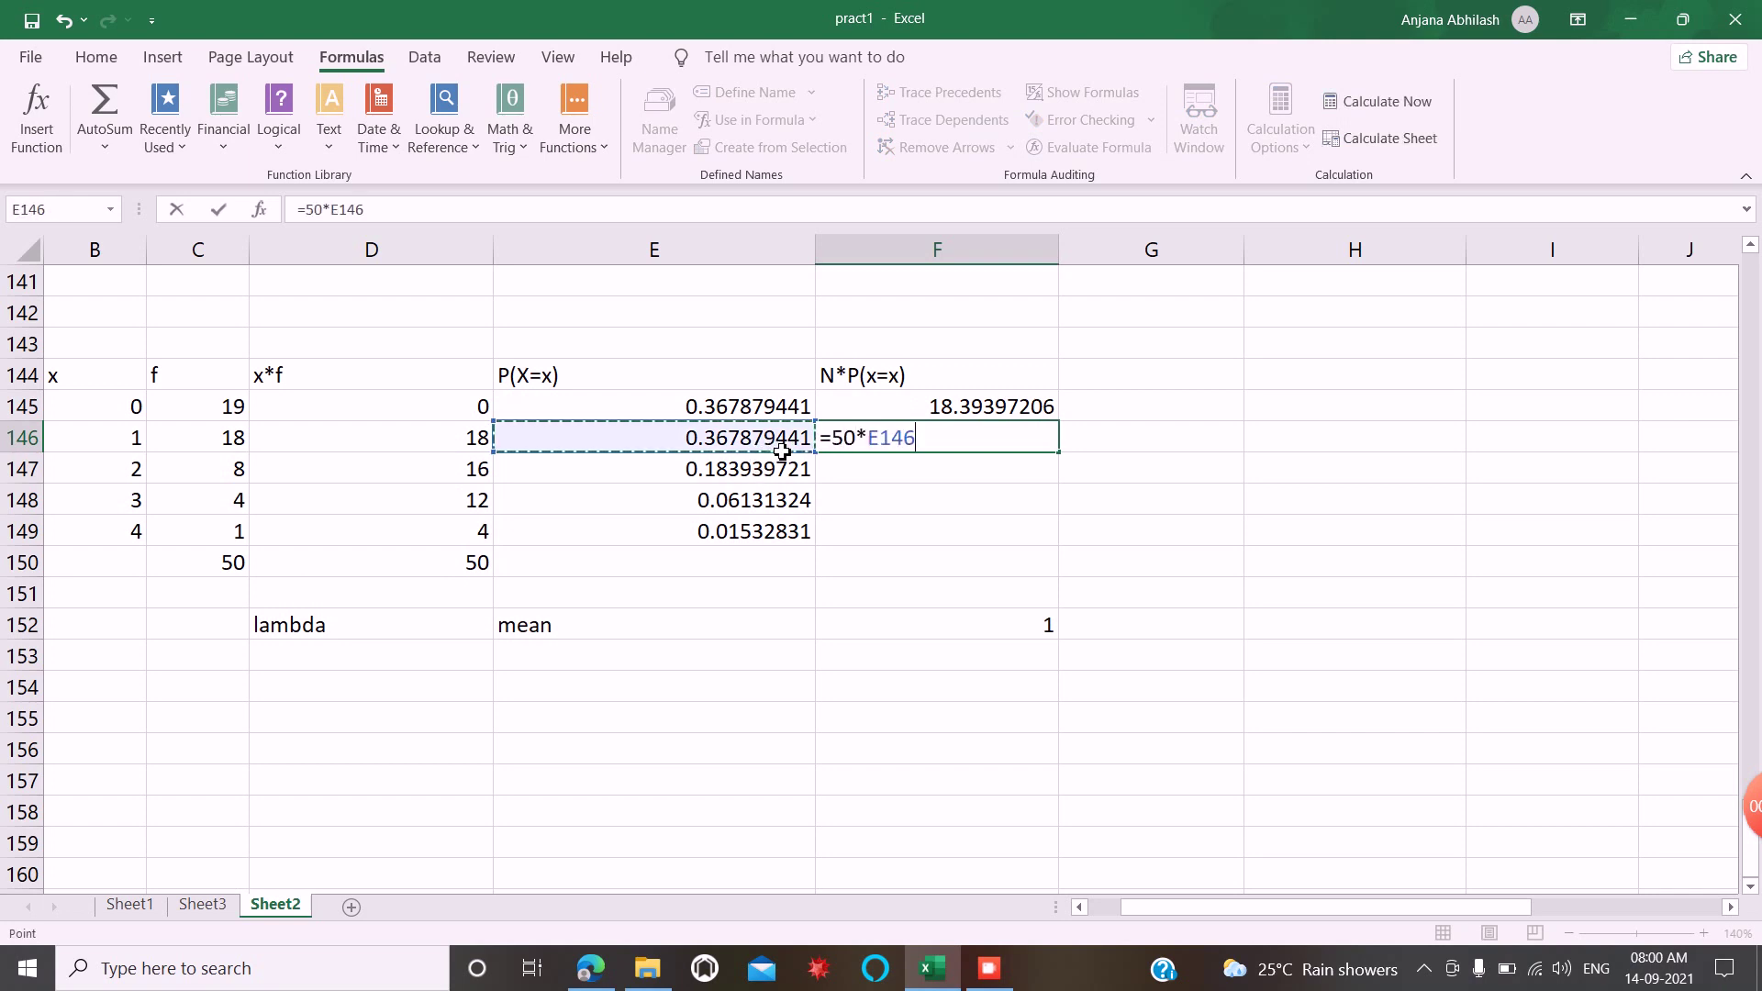
key("Return")
left_click_drag(933, 405, 943, 438)
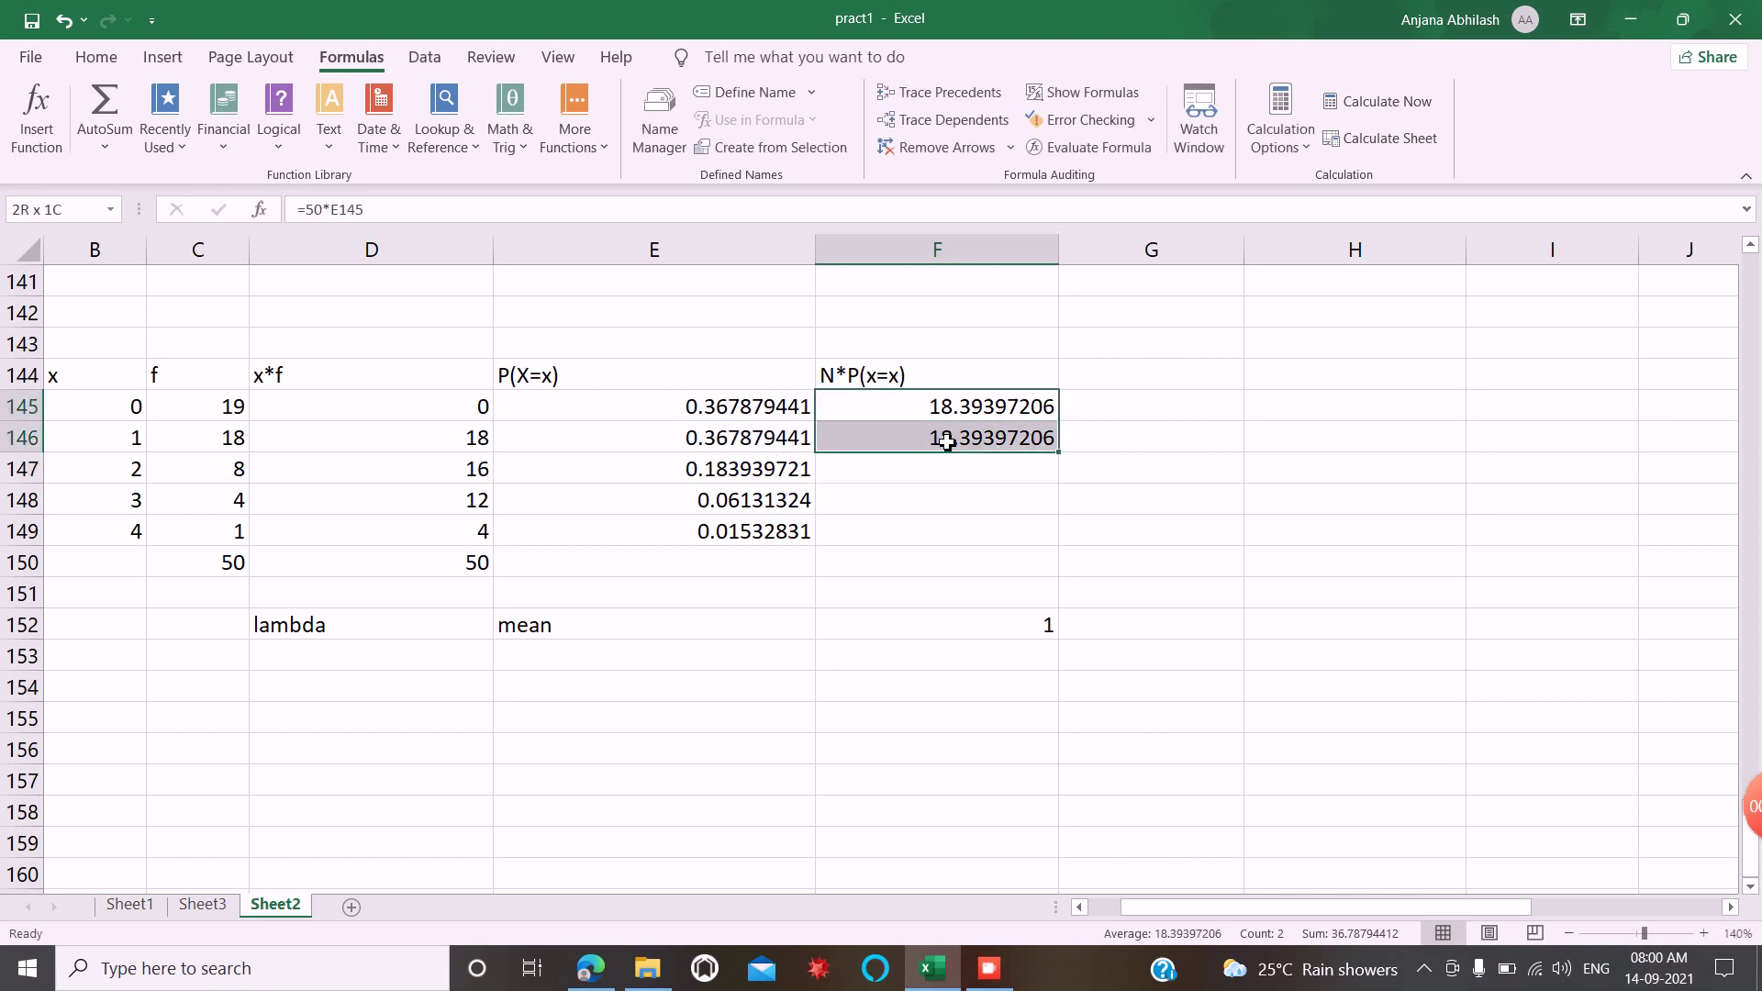
left_click_drag(1061, 453, 1070, 559)
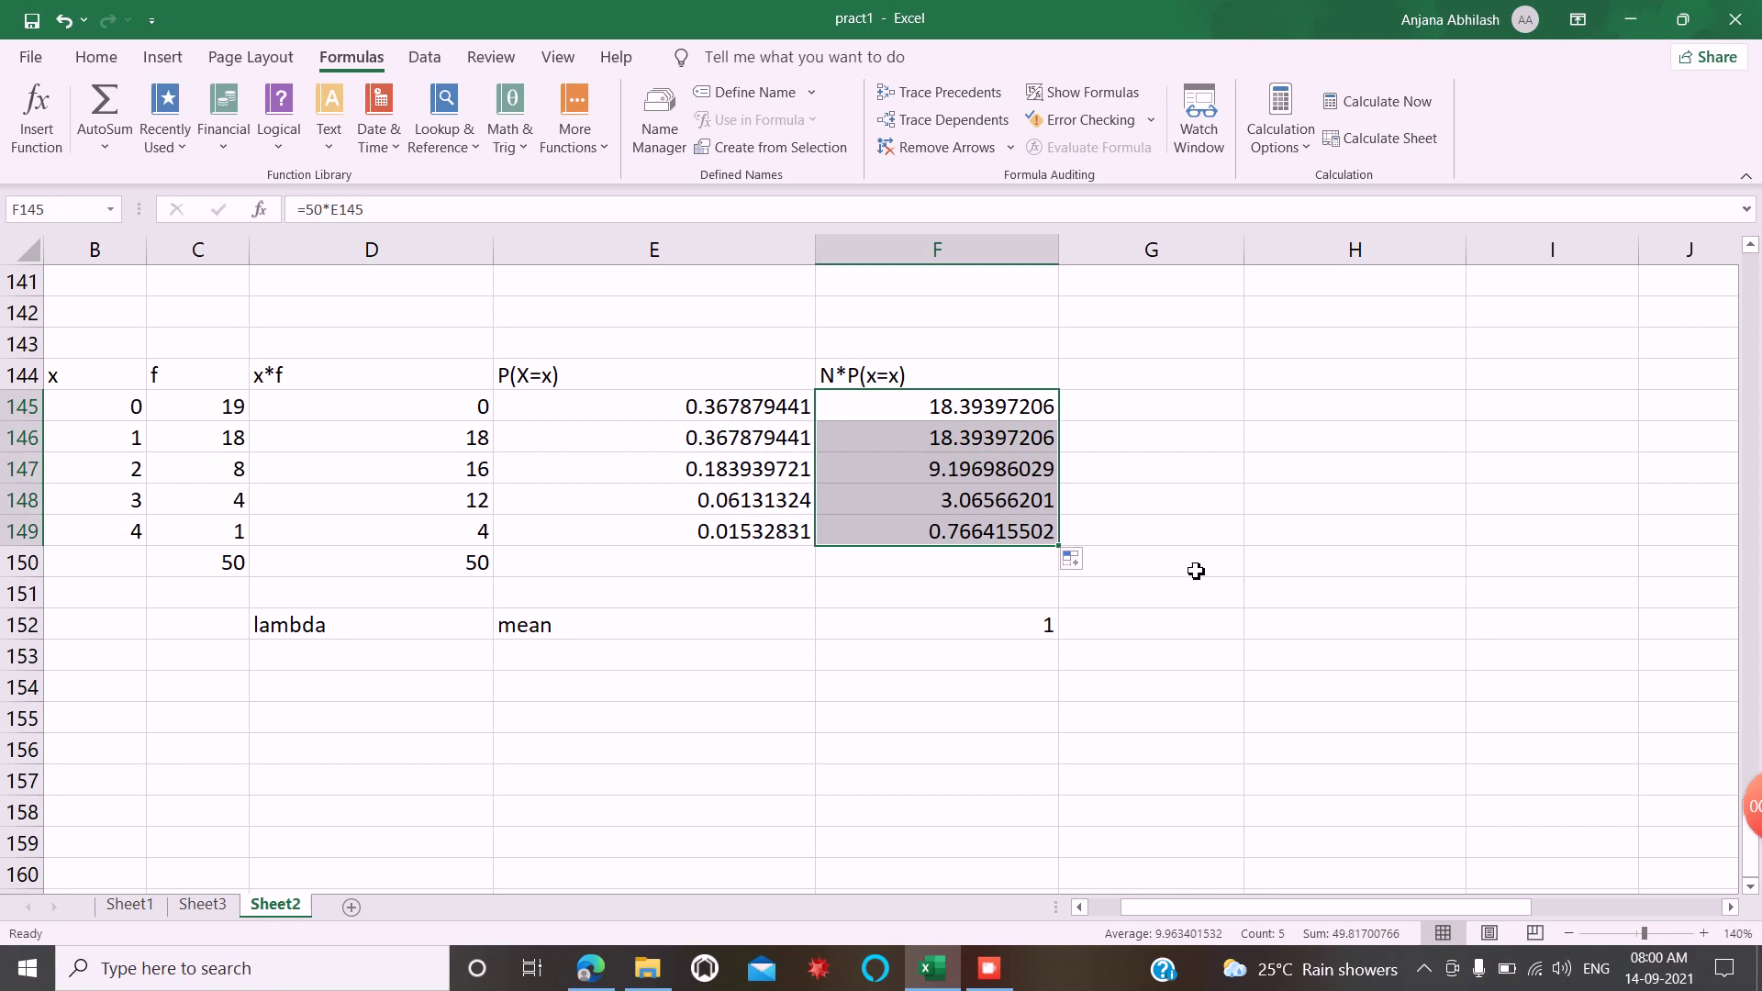
left_click(1130, 386)
Head column G with tf
type("tf")
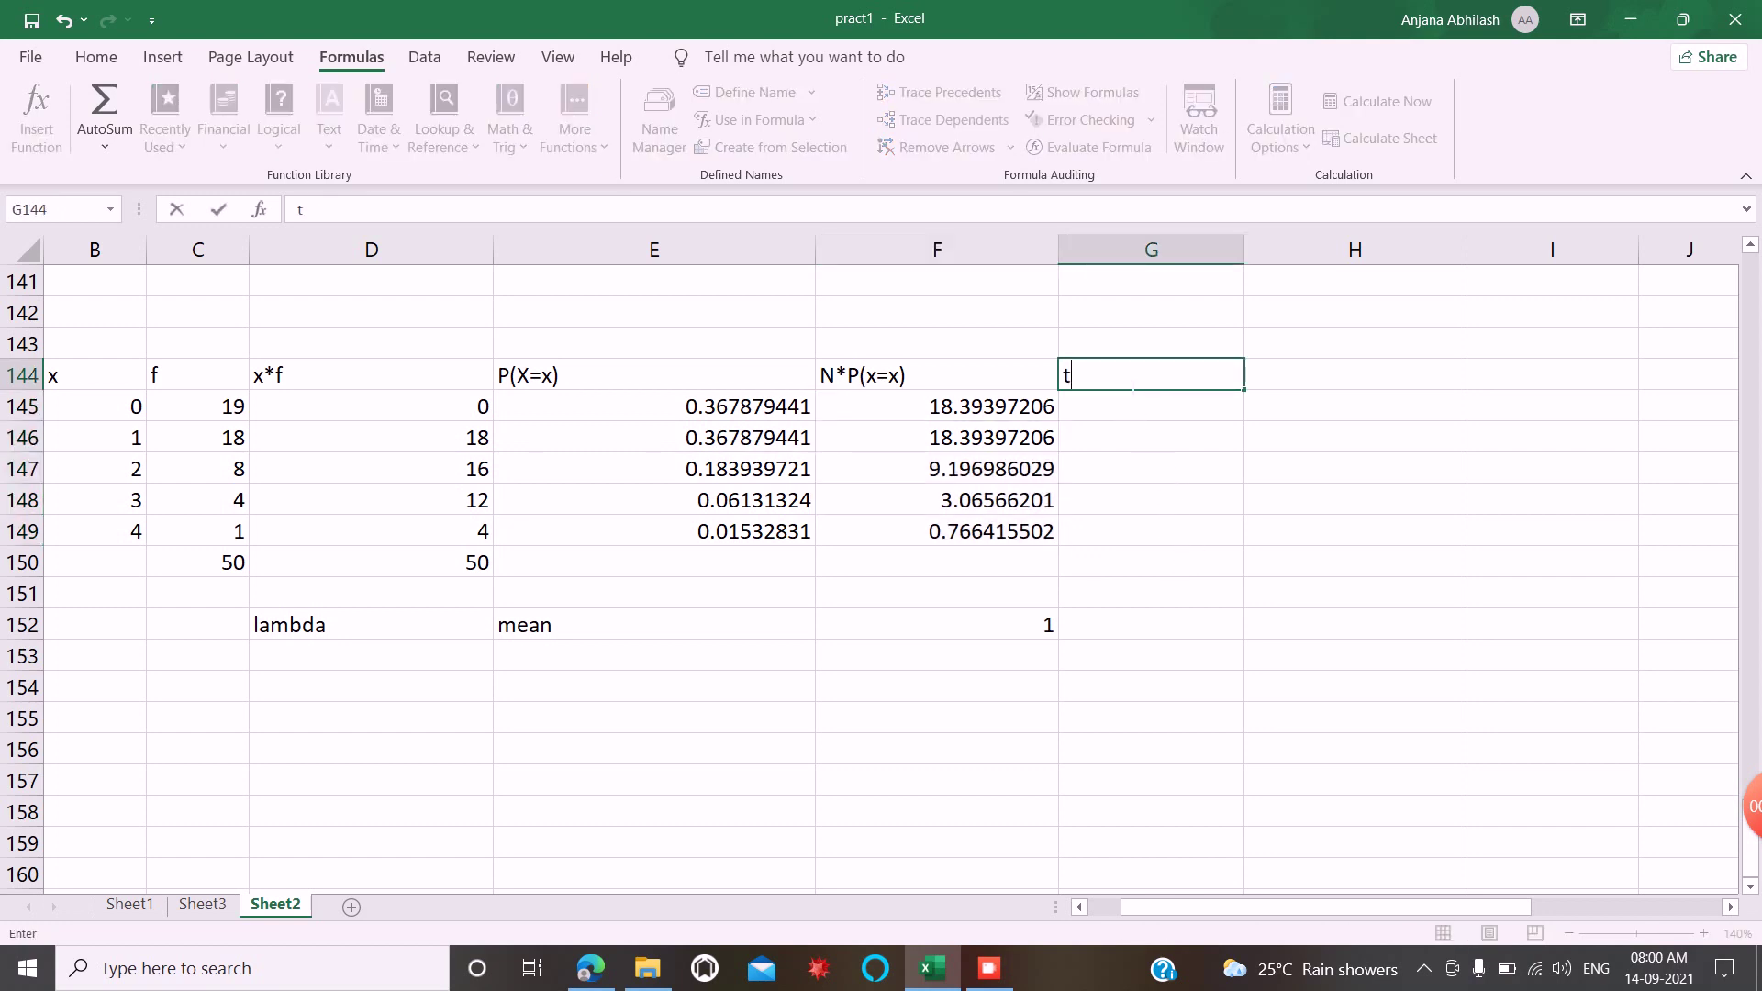
left_click(1148, 500)
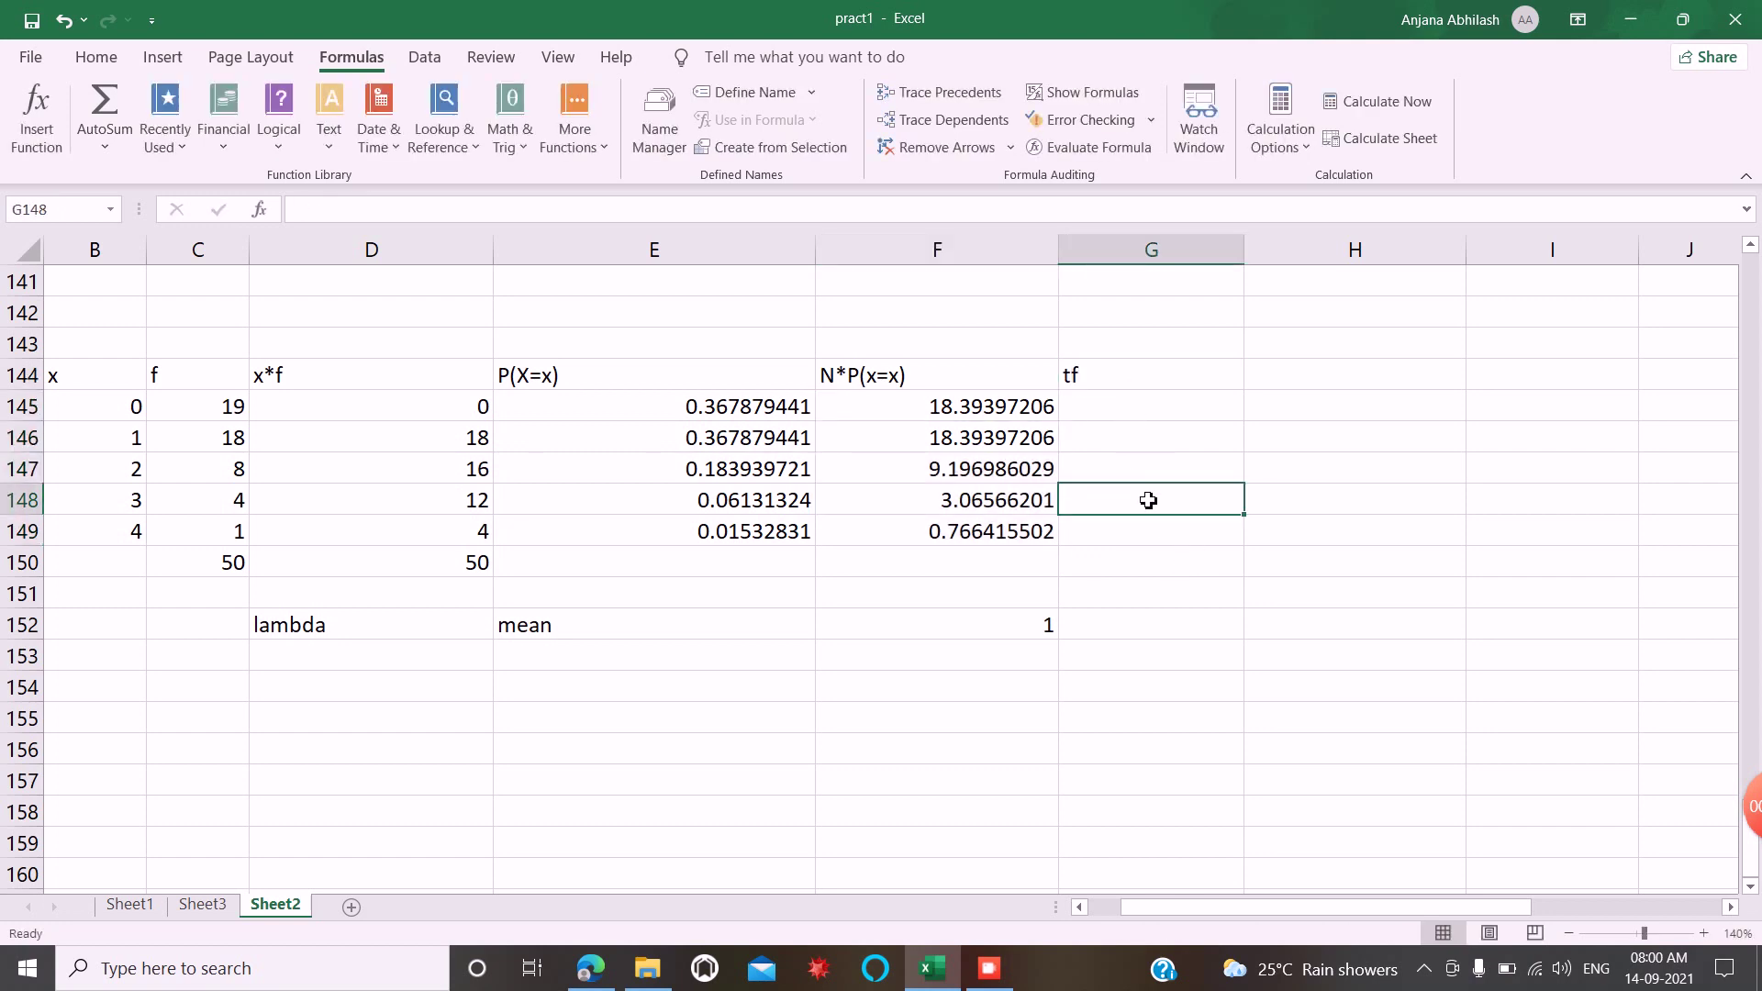
left_click(1122, 420)
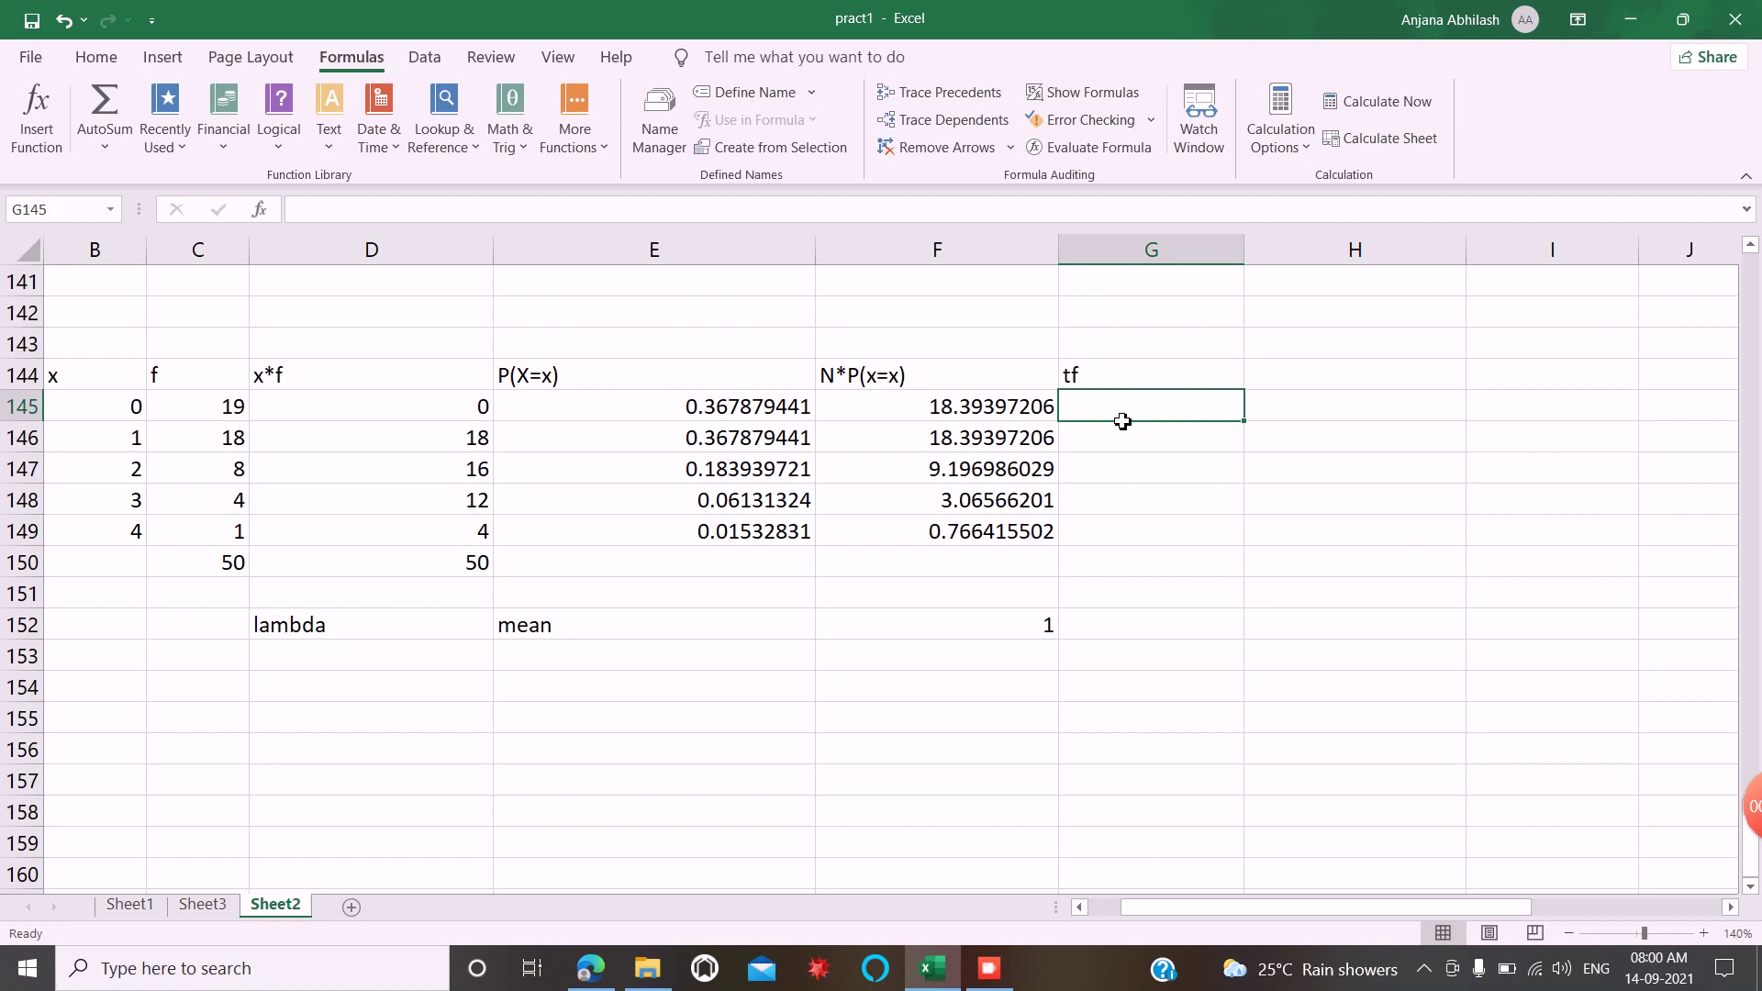
Enter rounded frequencies 1, 3, 9, 18 and 19 from G149 up to G145
left_click(1133, 547)
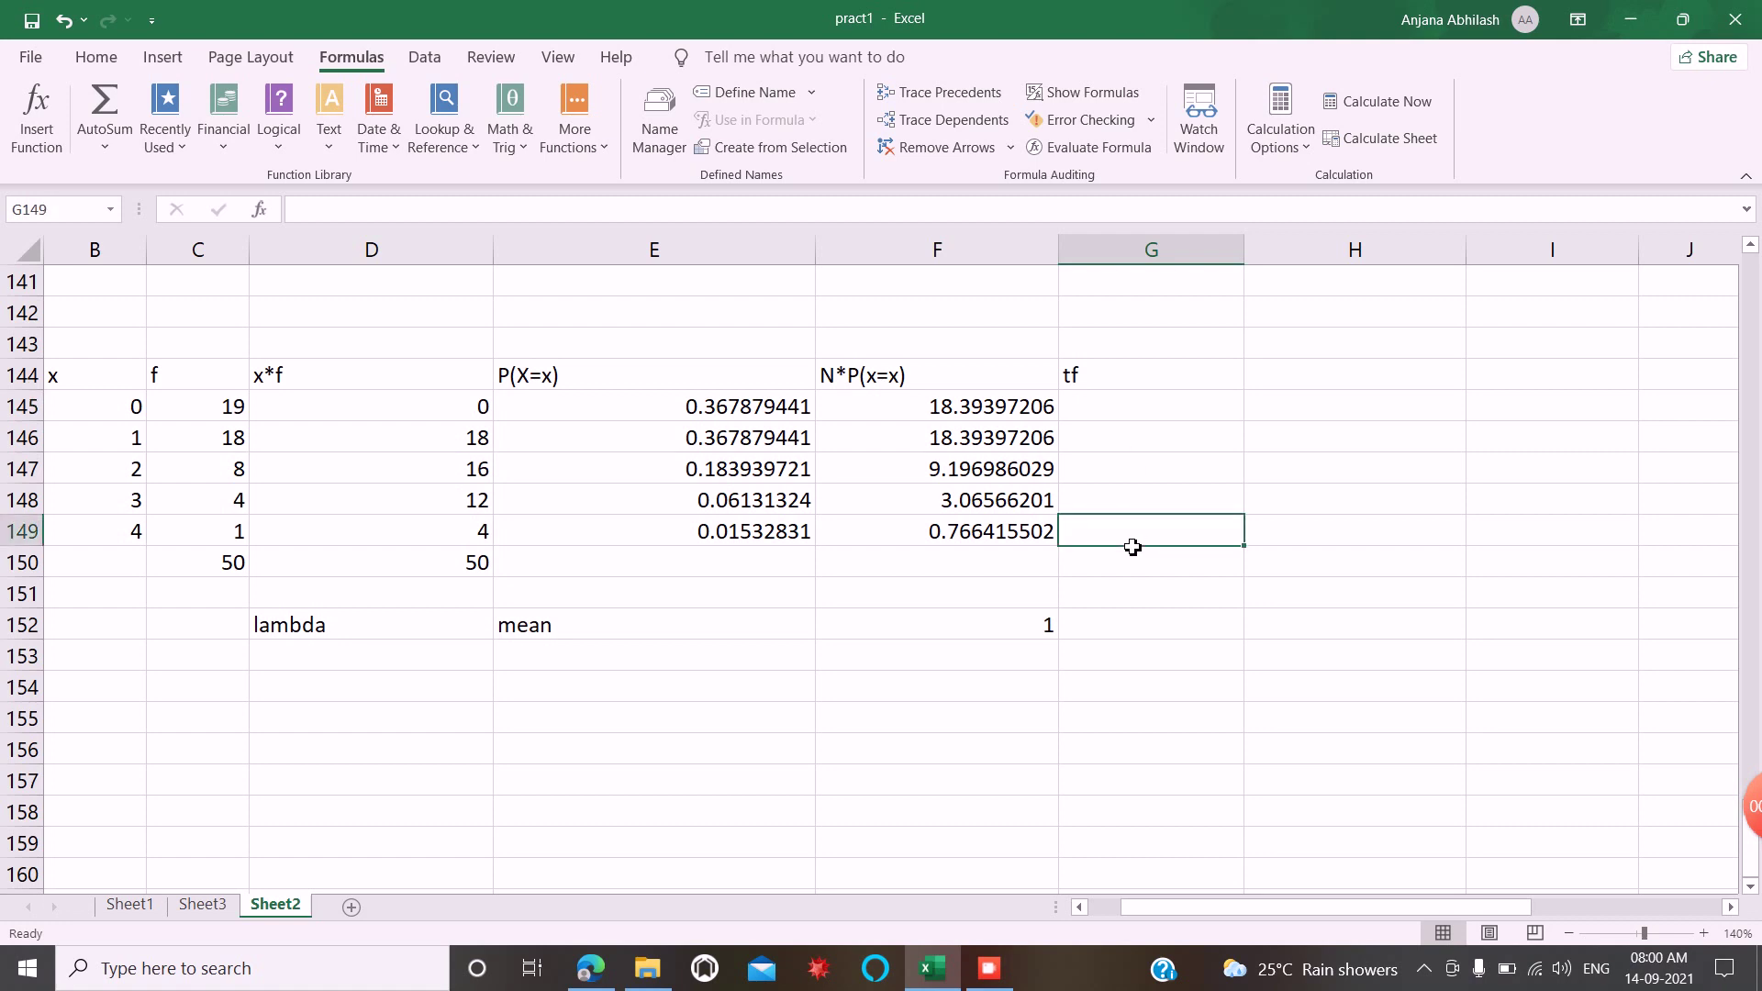
type("1")
key("Up")
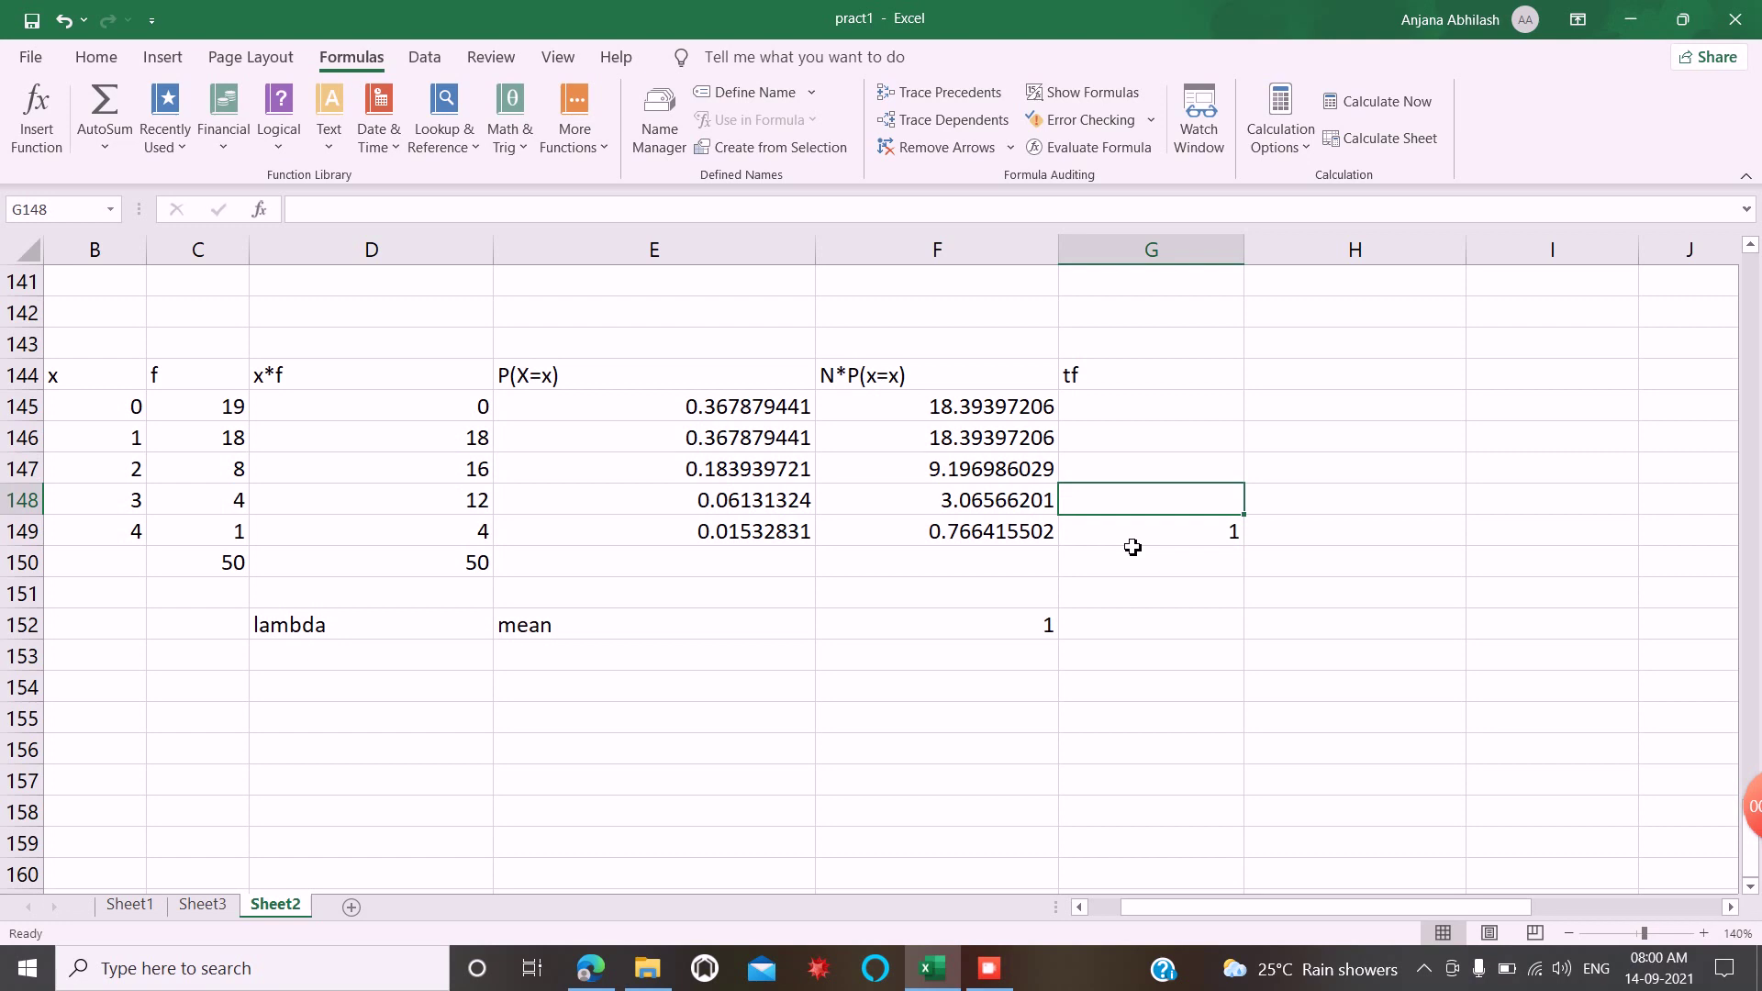
type("3")
key("Up")
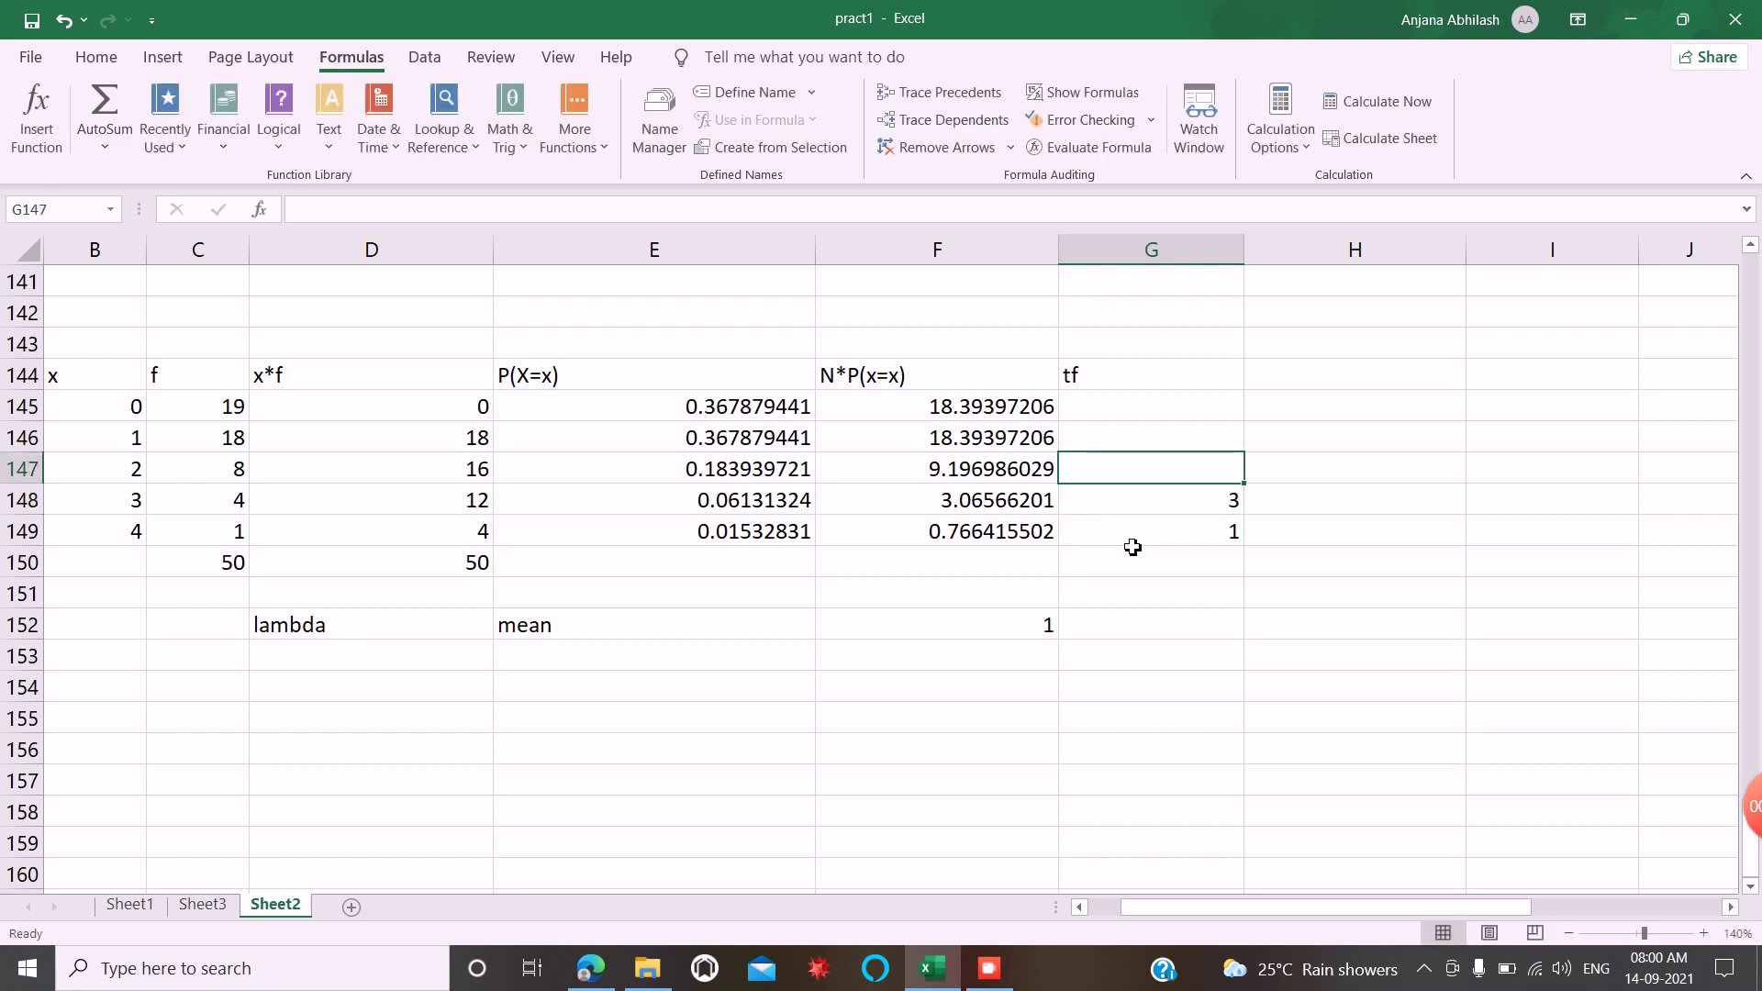
type("9")
key("Up")
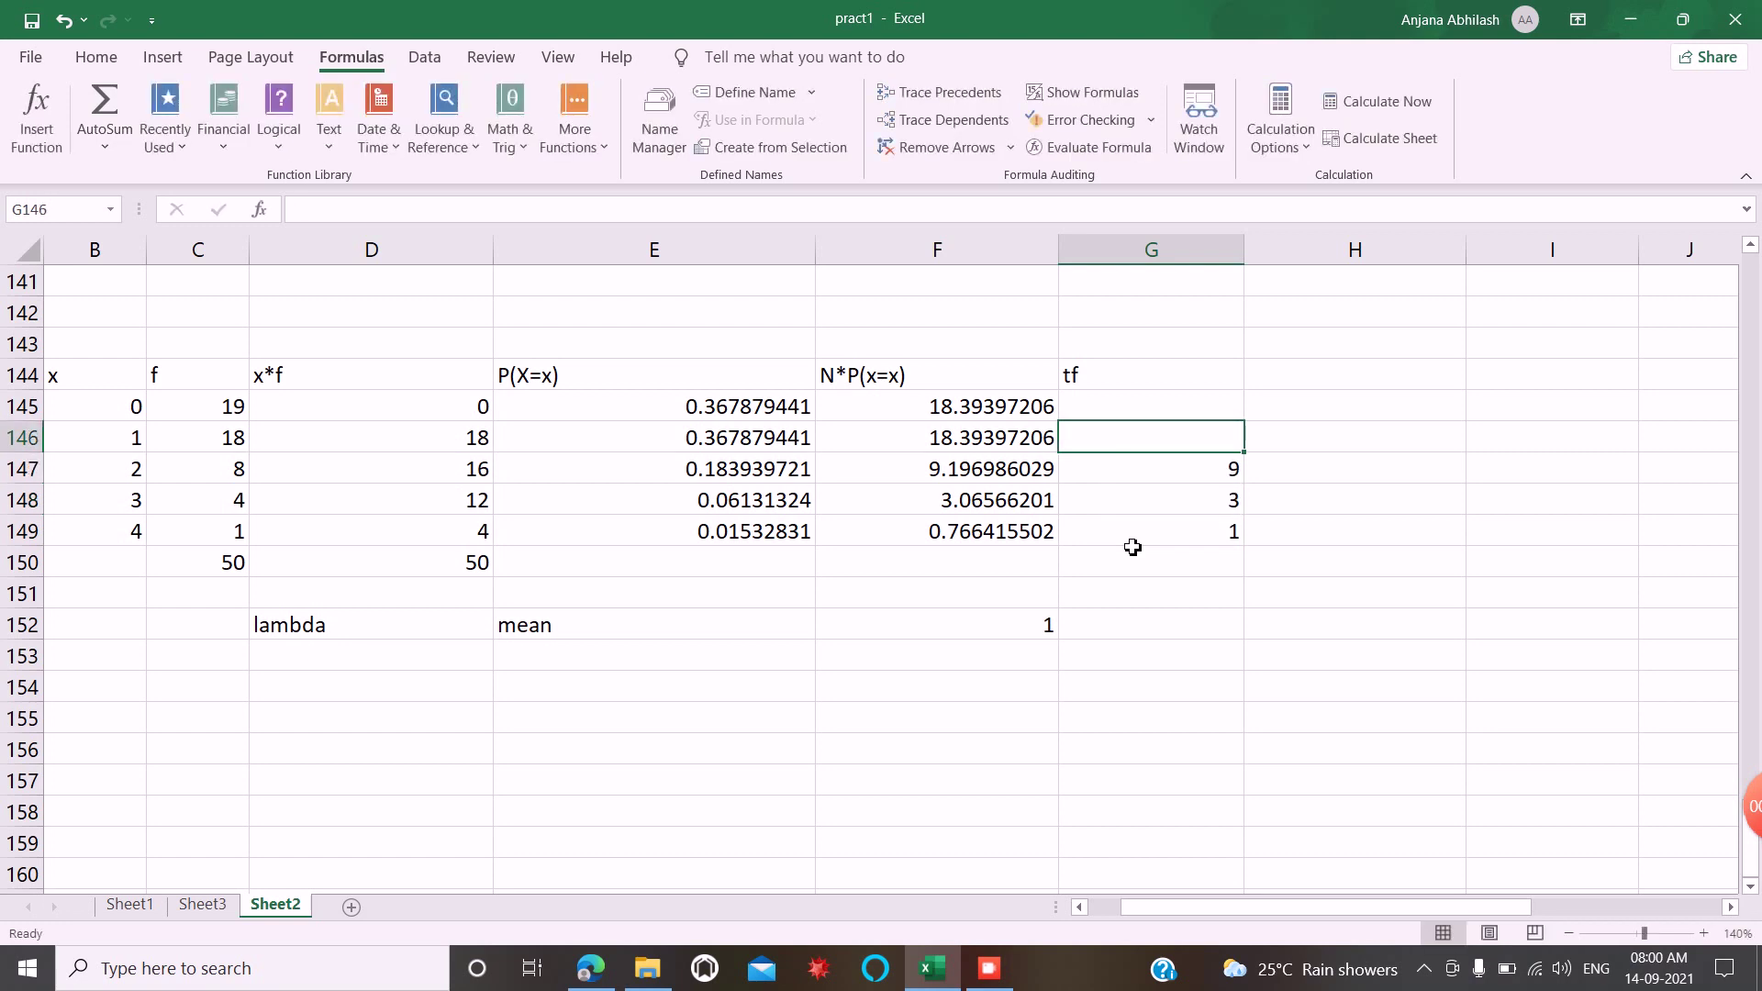
type("18")
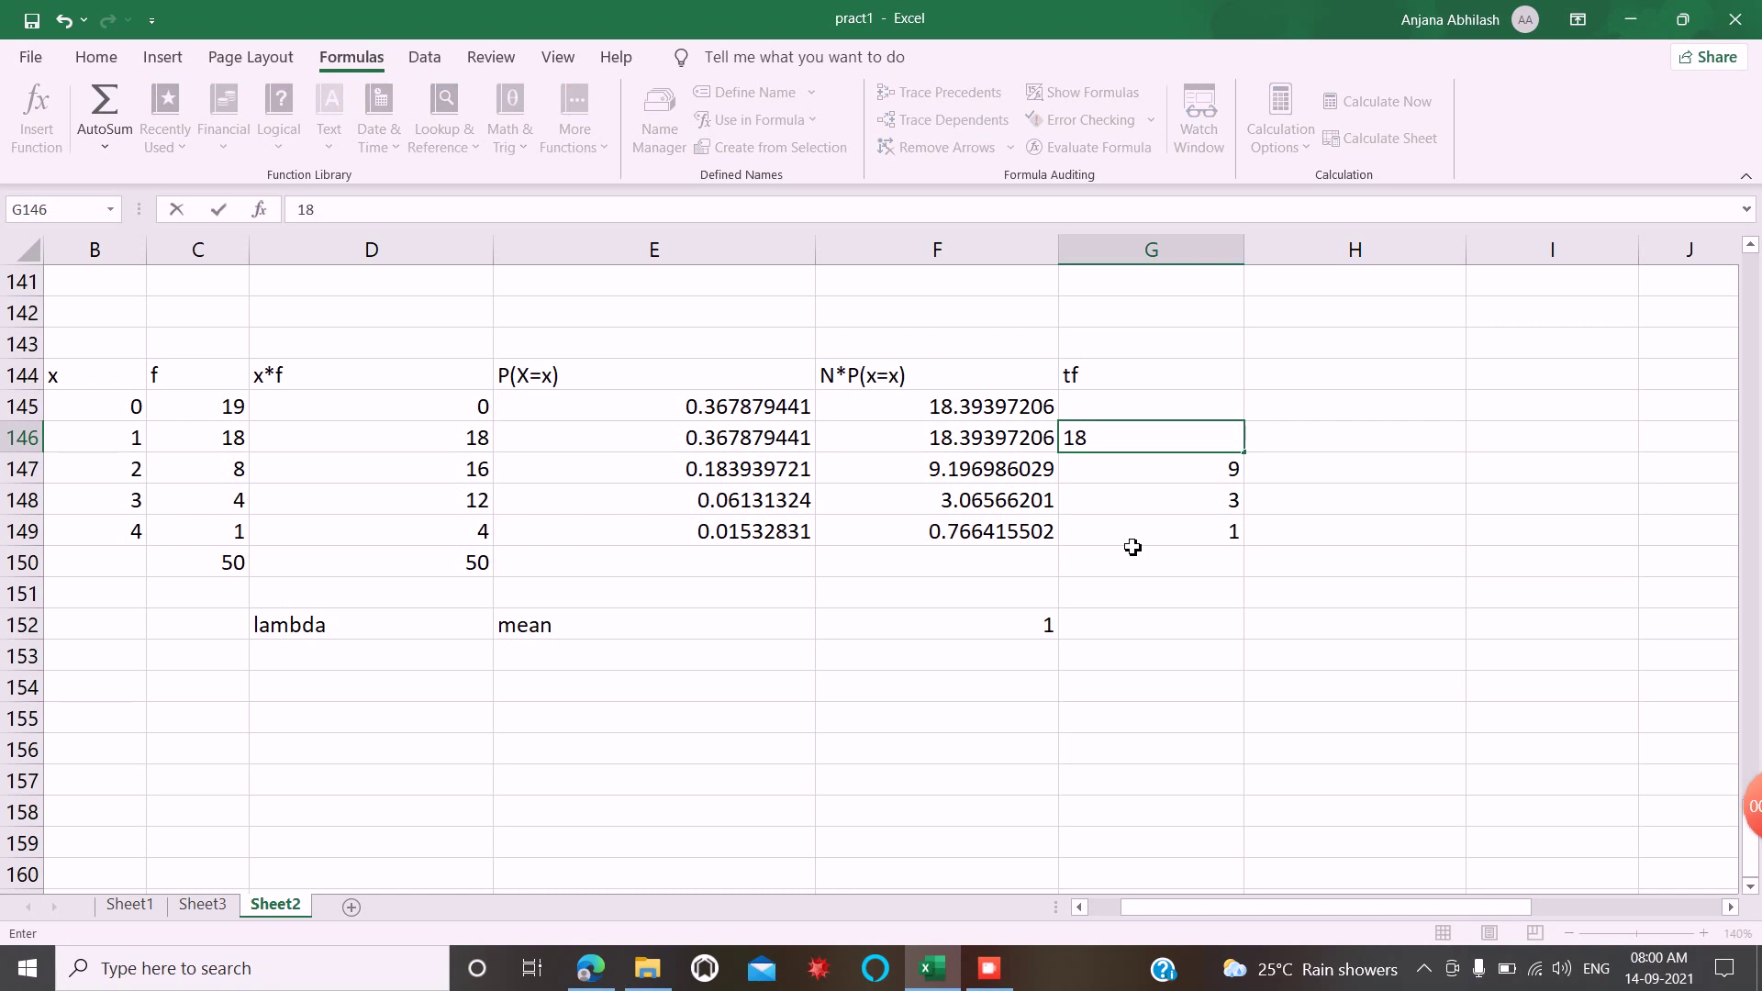
key("Up")
type("19")
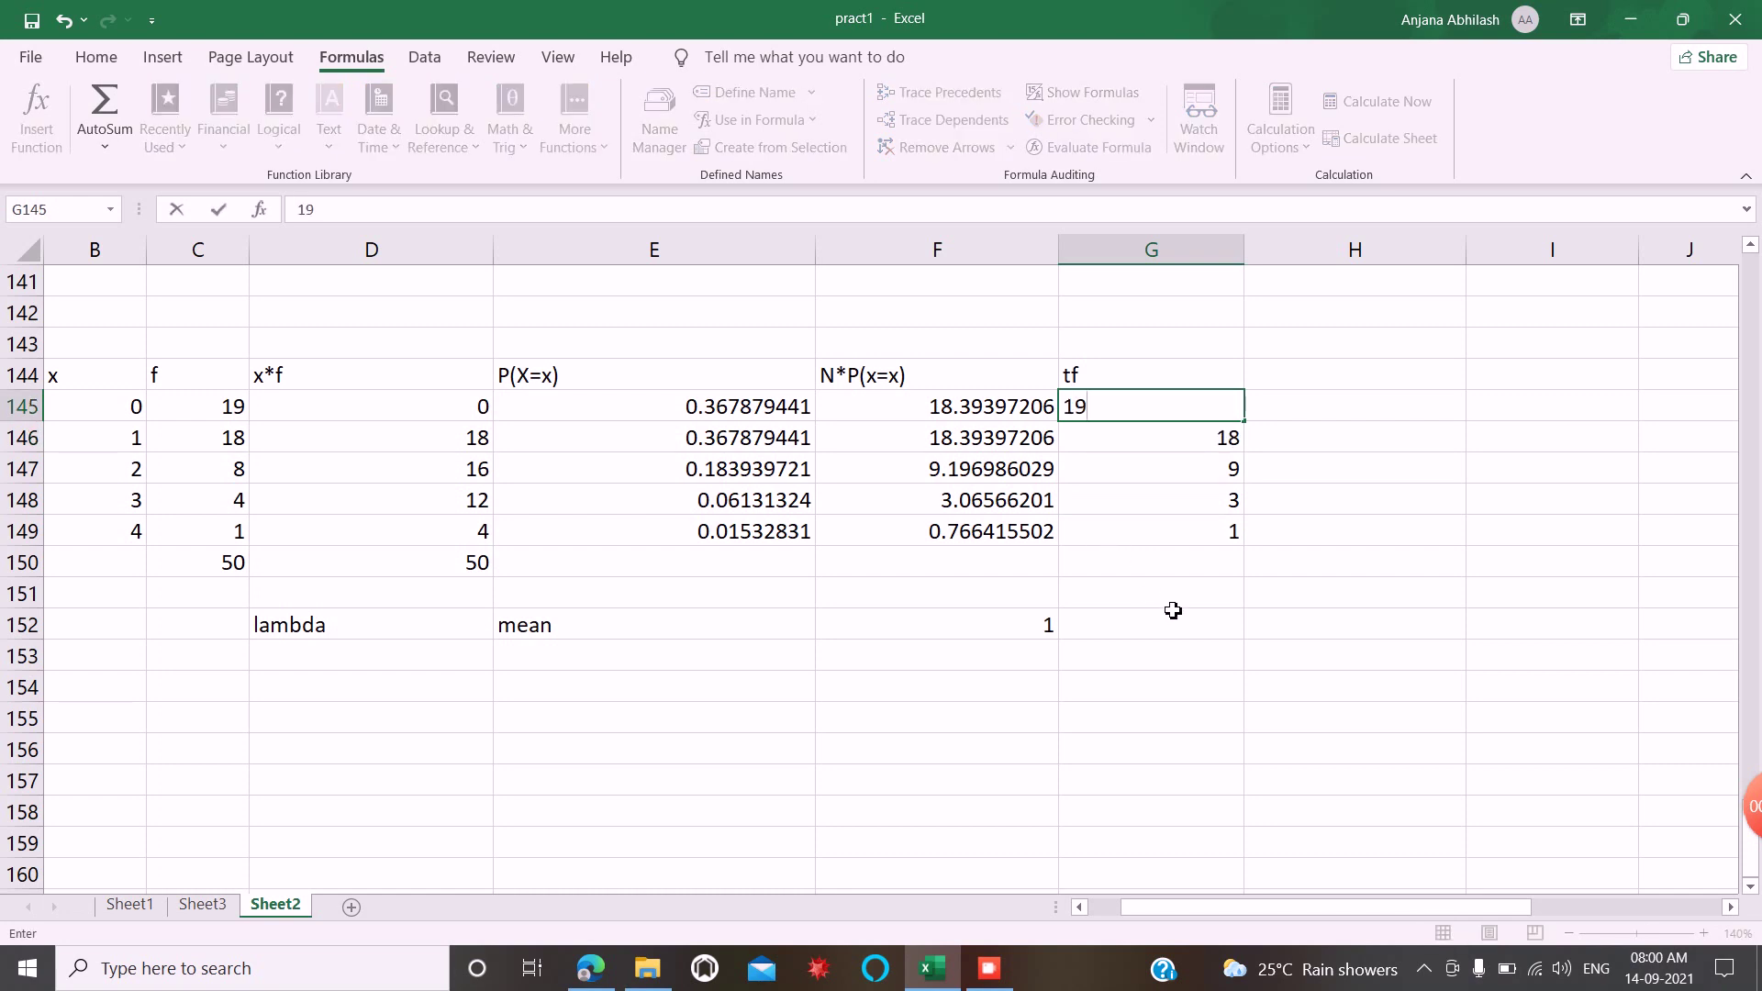
left_click(1173, 610)
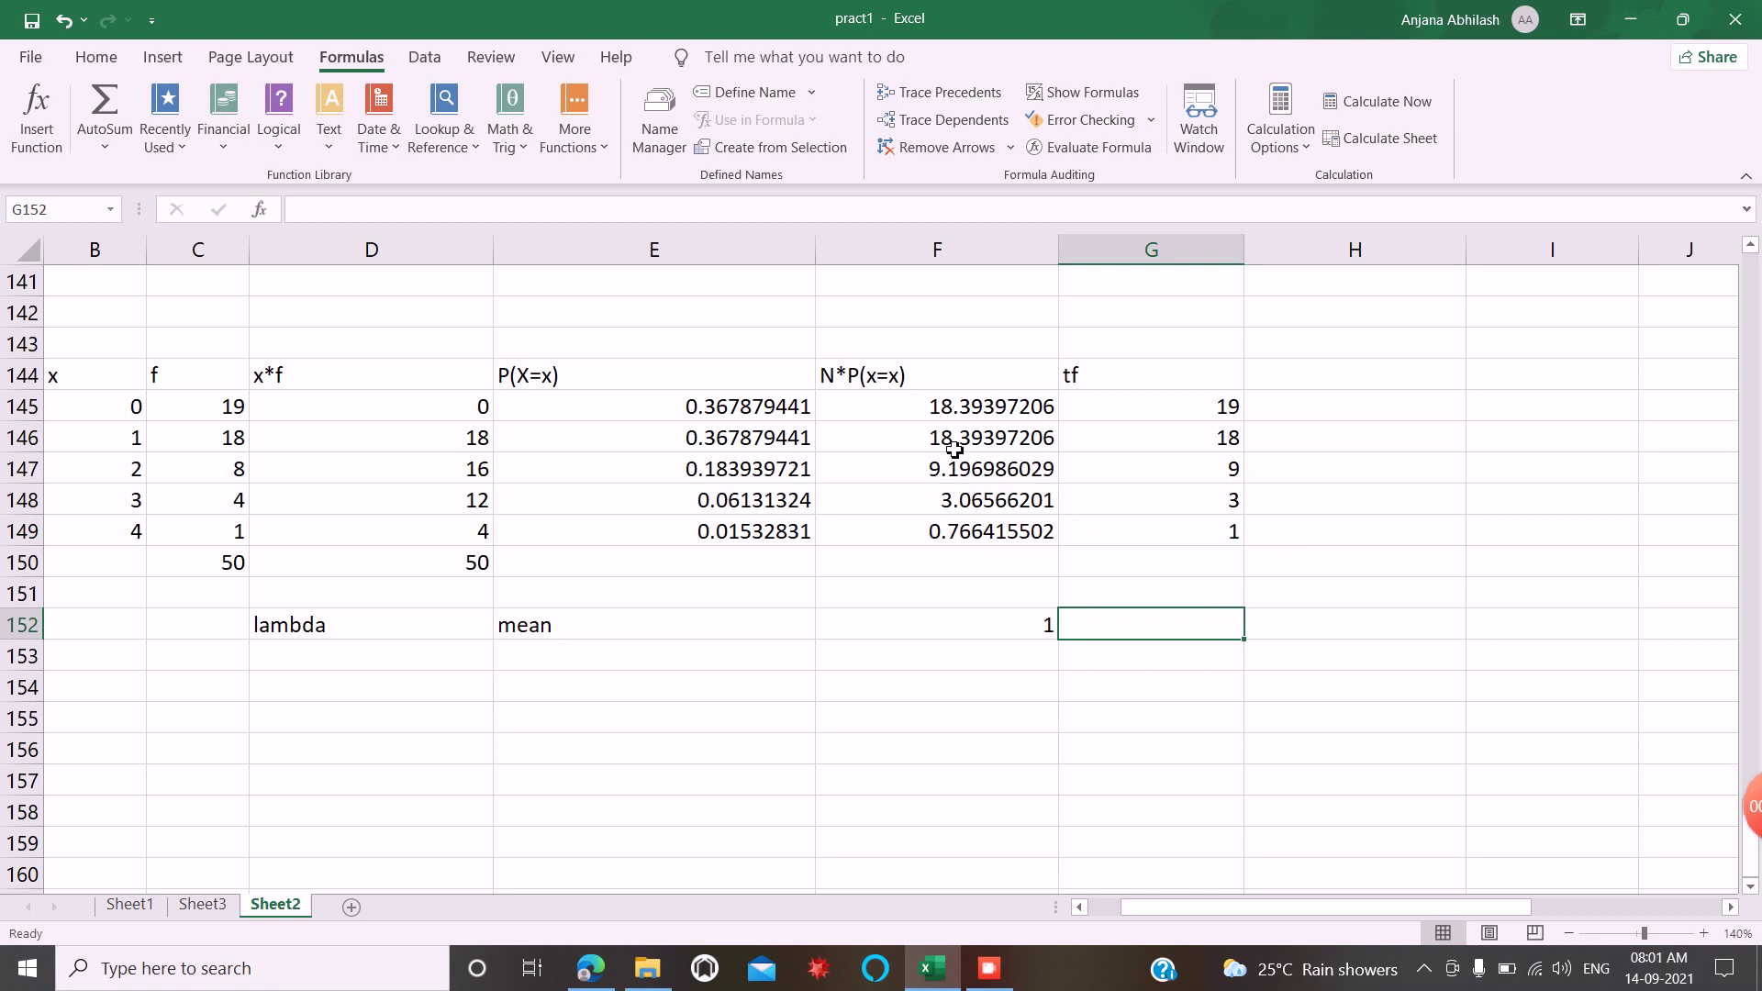
AutoSum the tf values G145:G149 into G150, giving a total of 50
left_click_drag(1144, 422, 1175, 564)
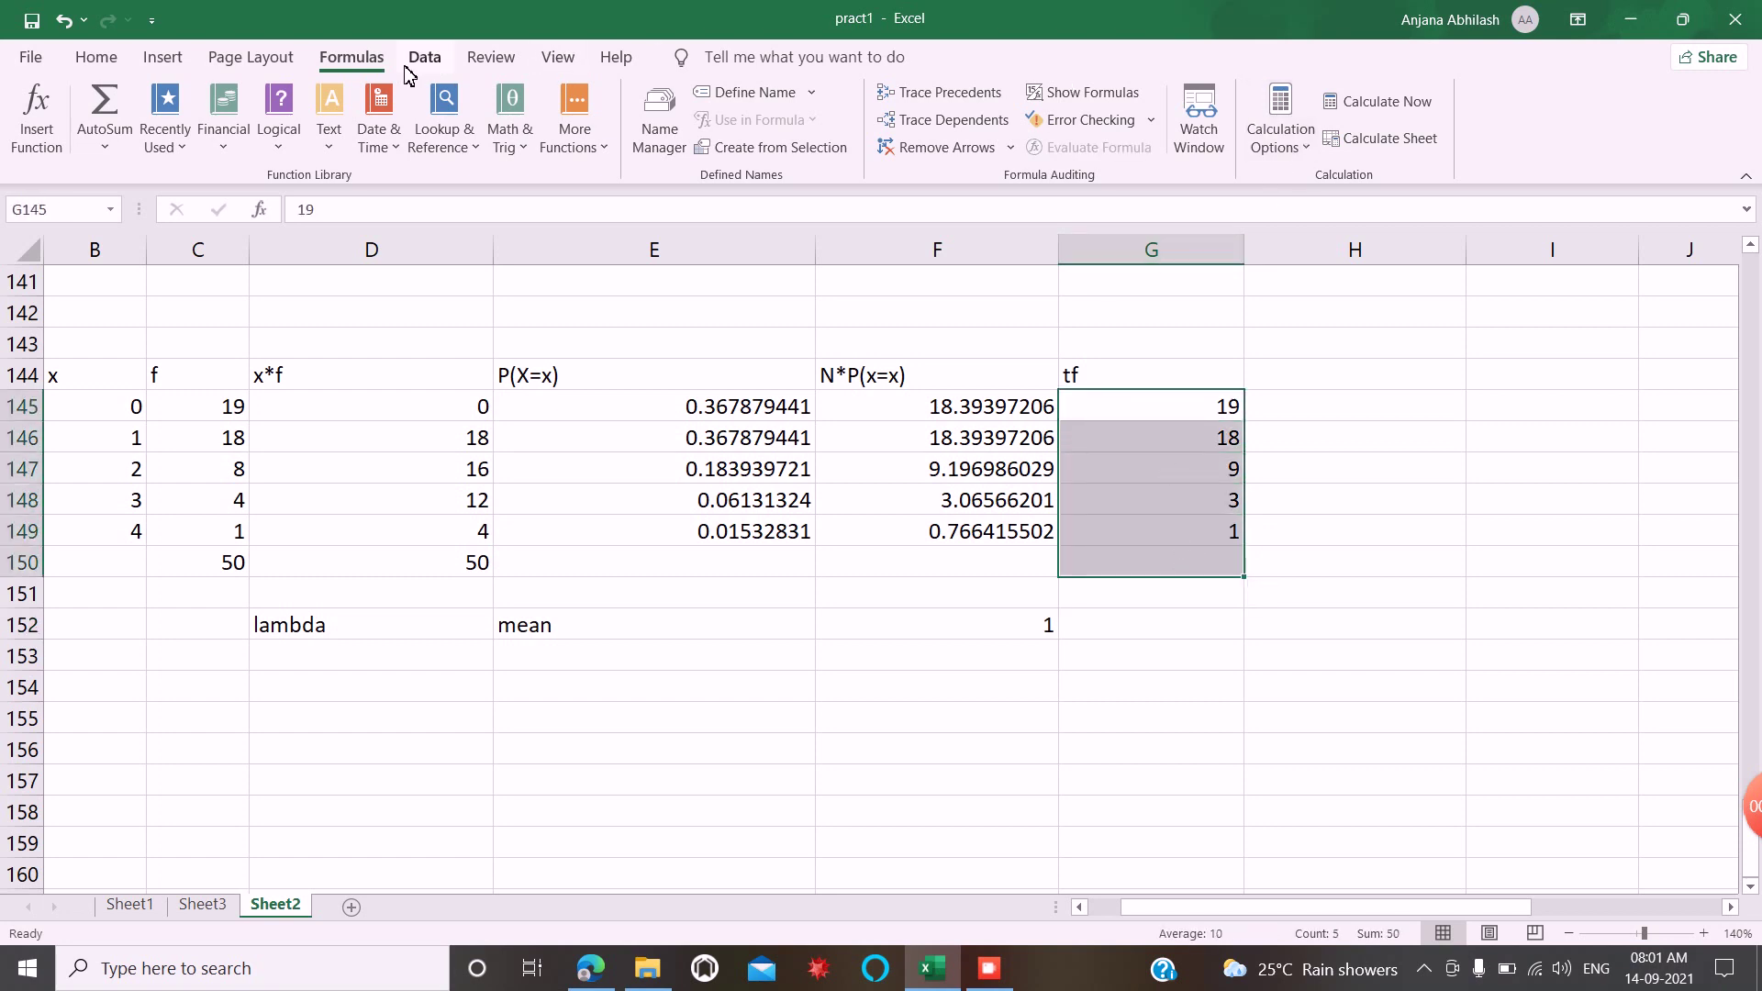
left_click(97, 58)
left_click(1374, 97)
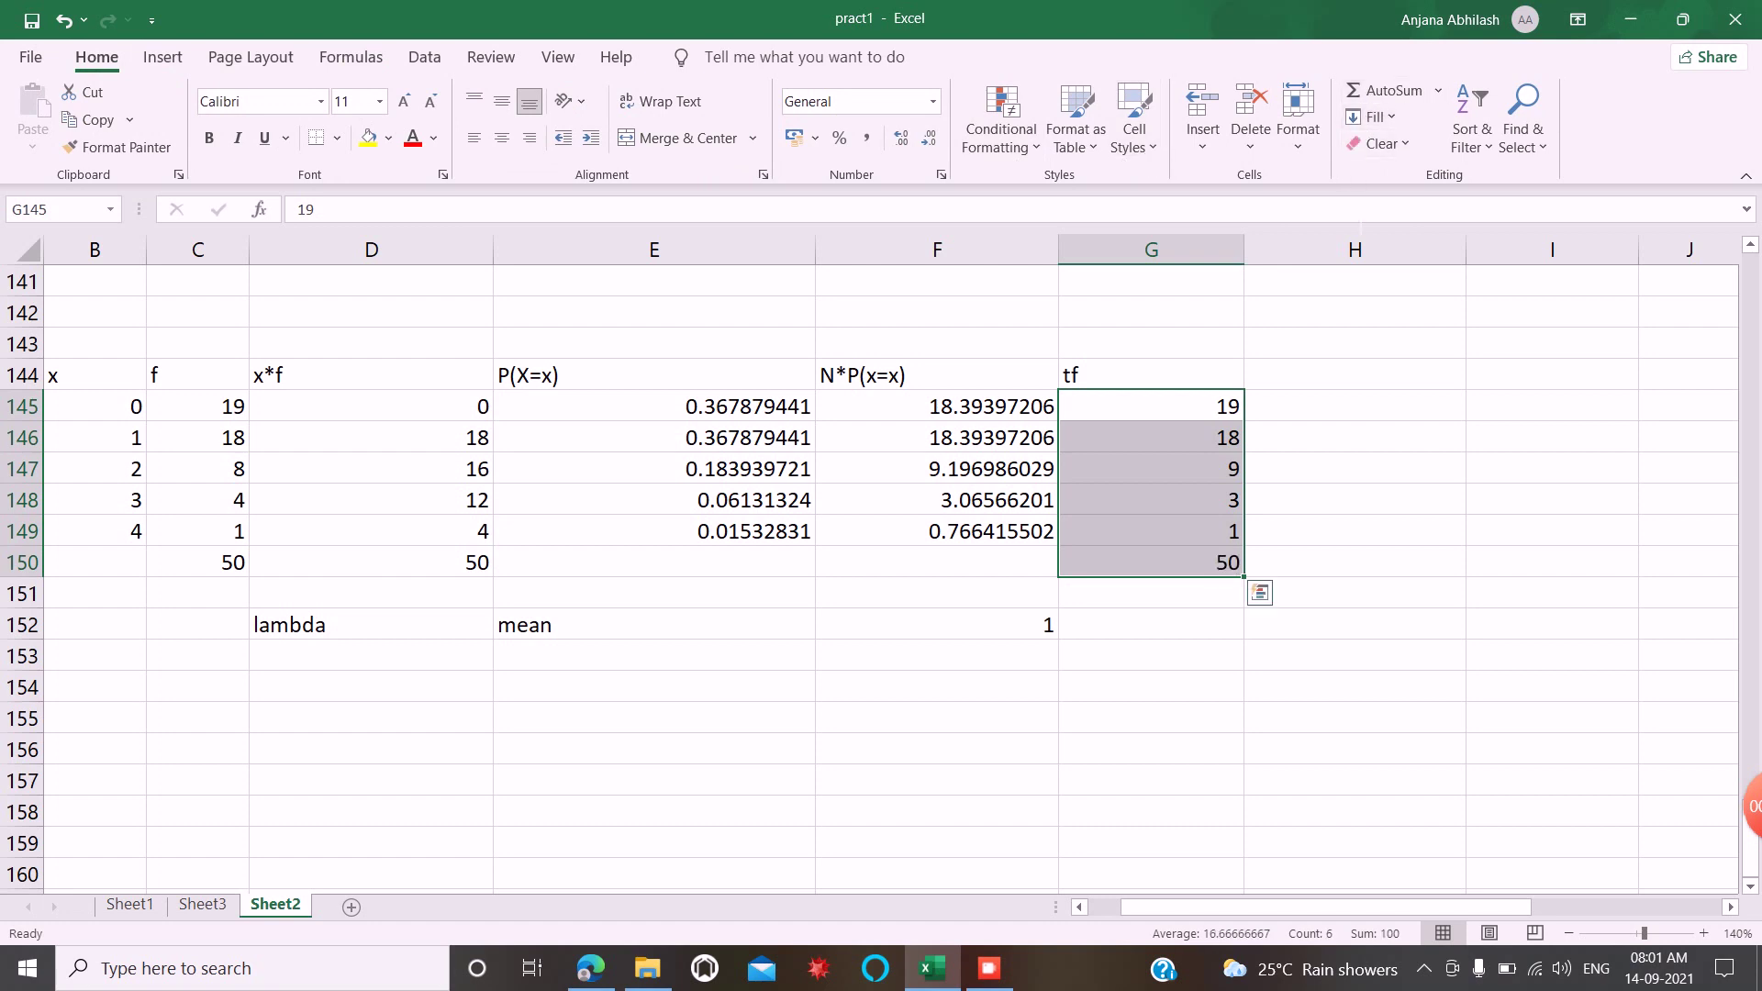
left_click(1362, 494)
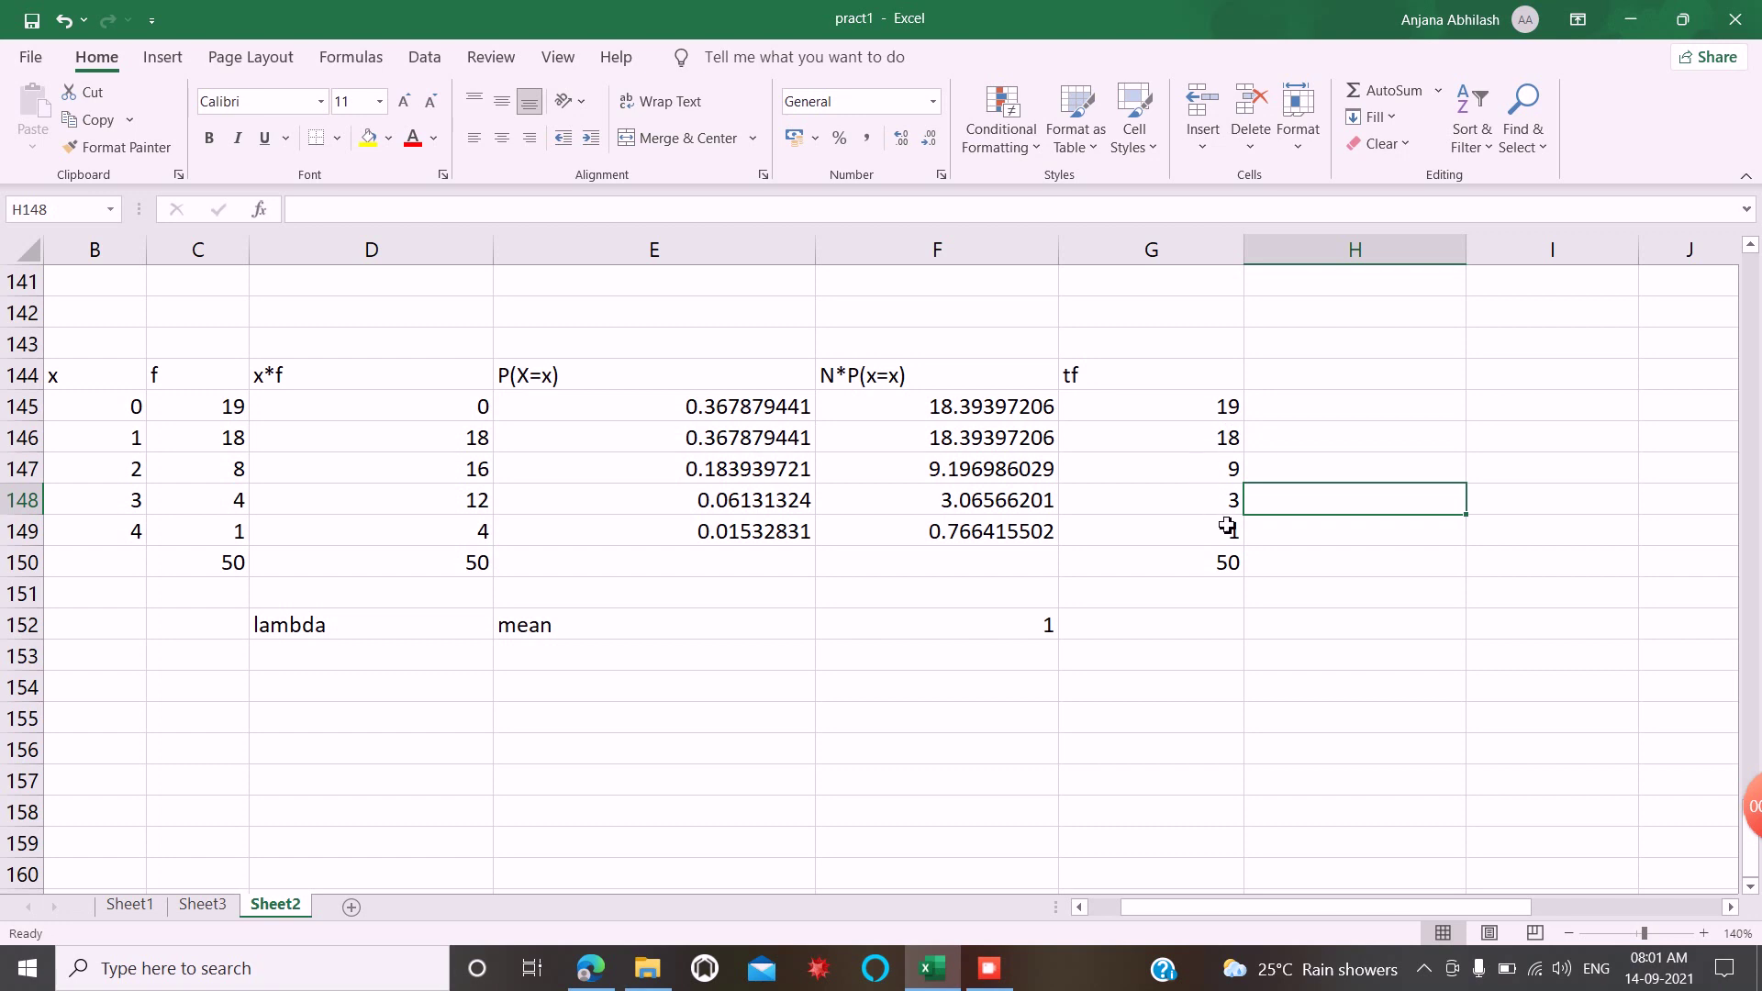
scroll(1380, 578, "down", 1)
scroll(1383, 598, "up", 1)
scroll(1377, 582, "up", 1)
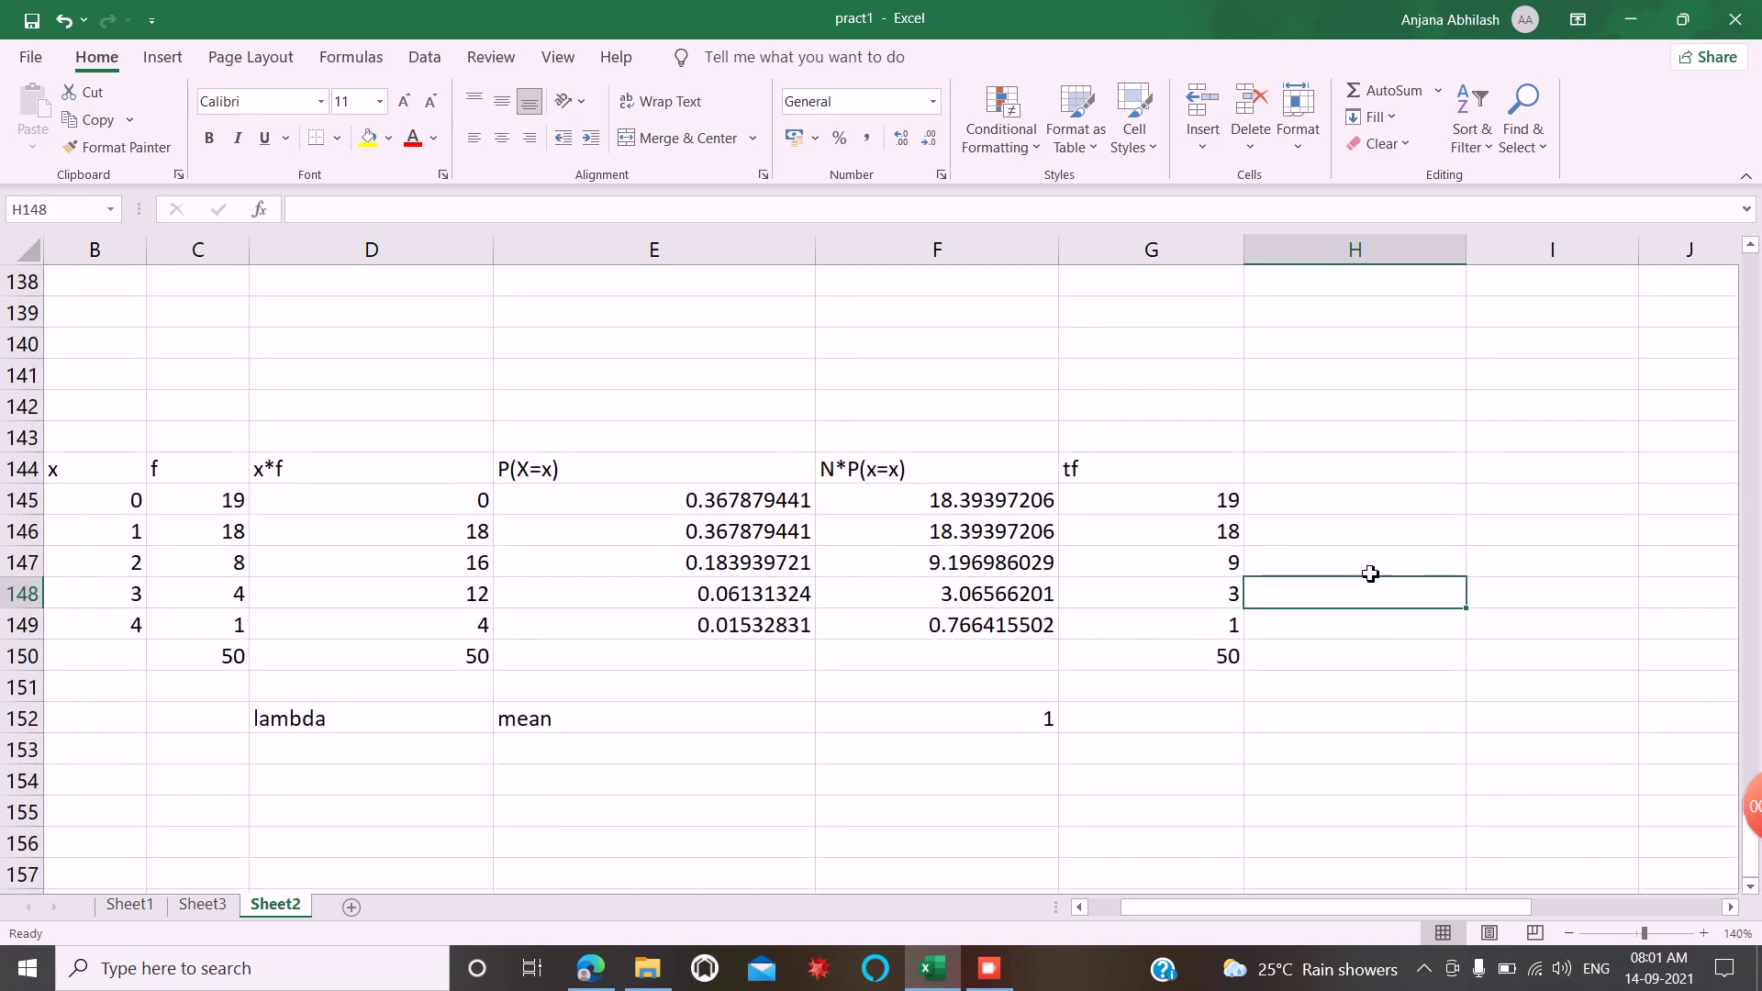
scroll(1349, 559, "down", 1)
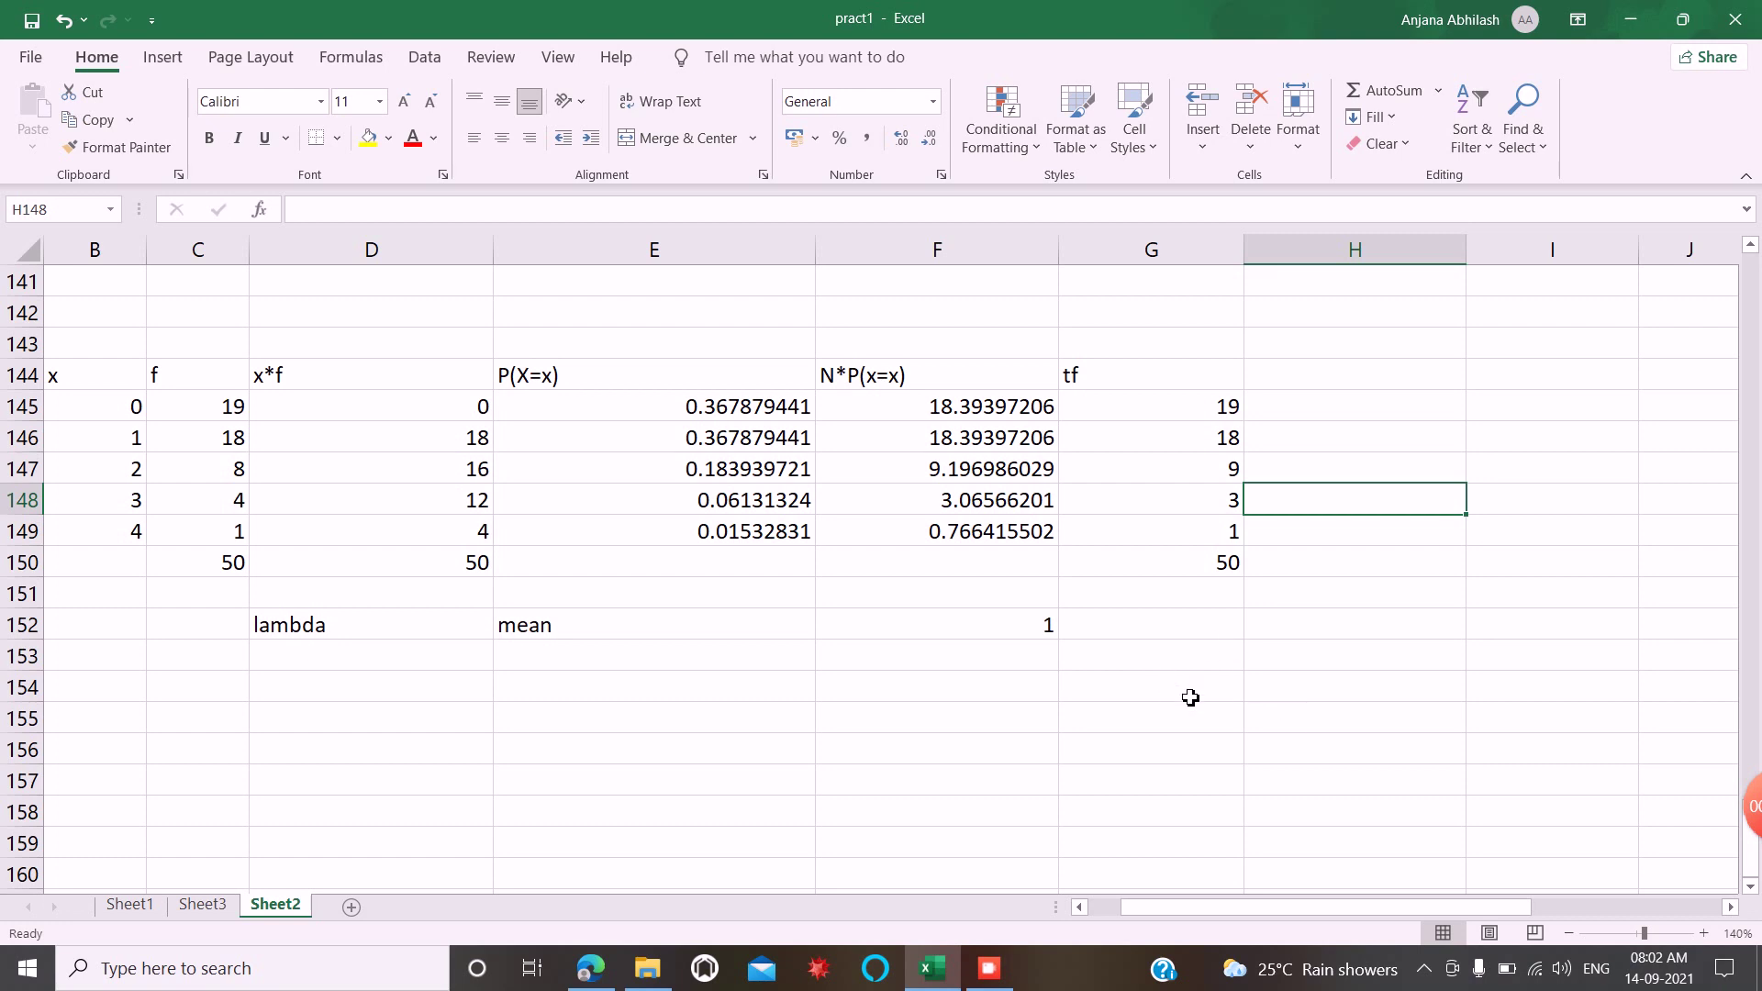
Type the label chi in D155
left_click_drag(1188, 696, 1187, 720)
left_click(1342, 450)
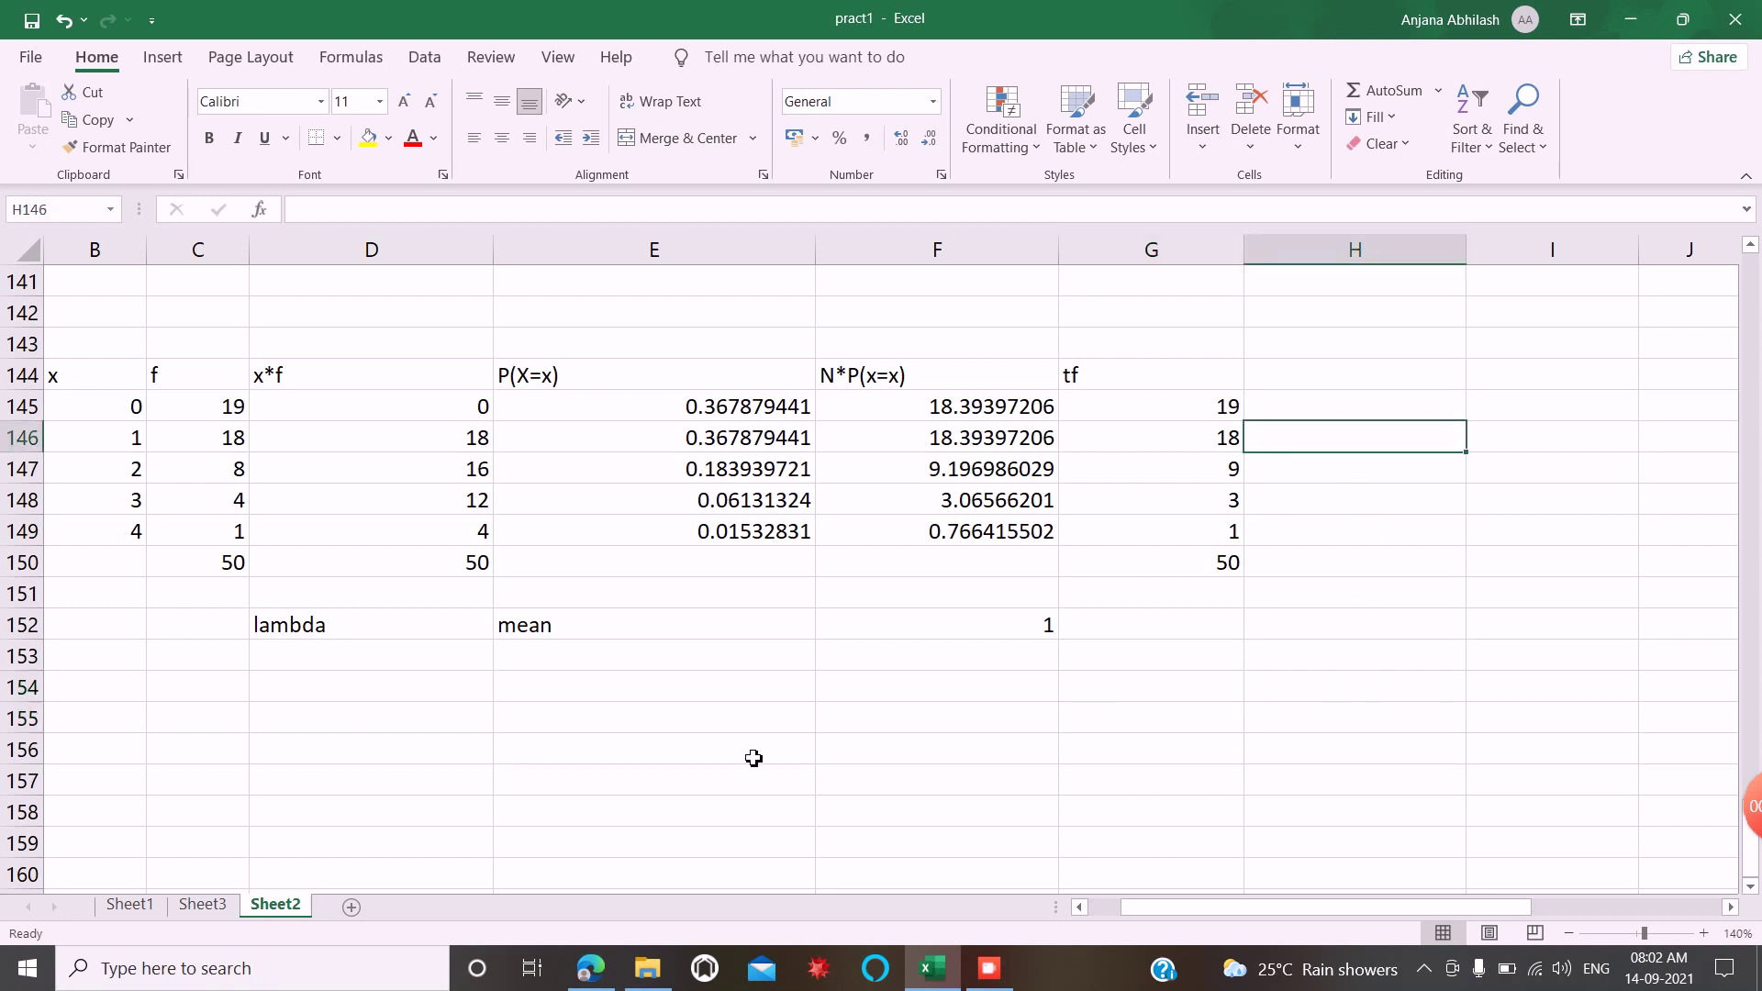
scroll(725, 716, "down", 2)
left_click(477, 541)
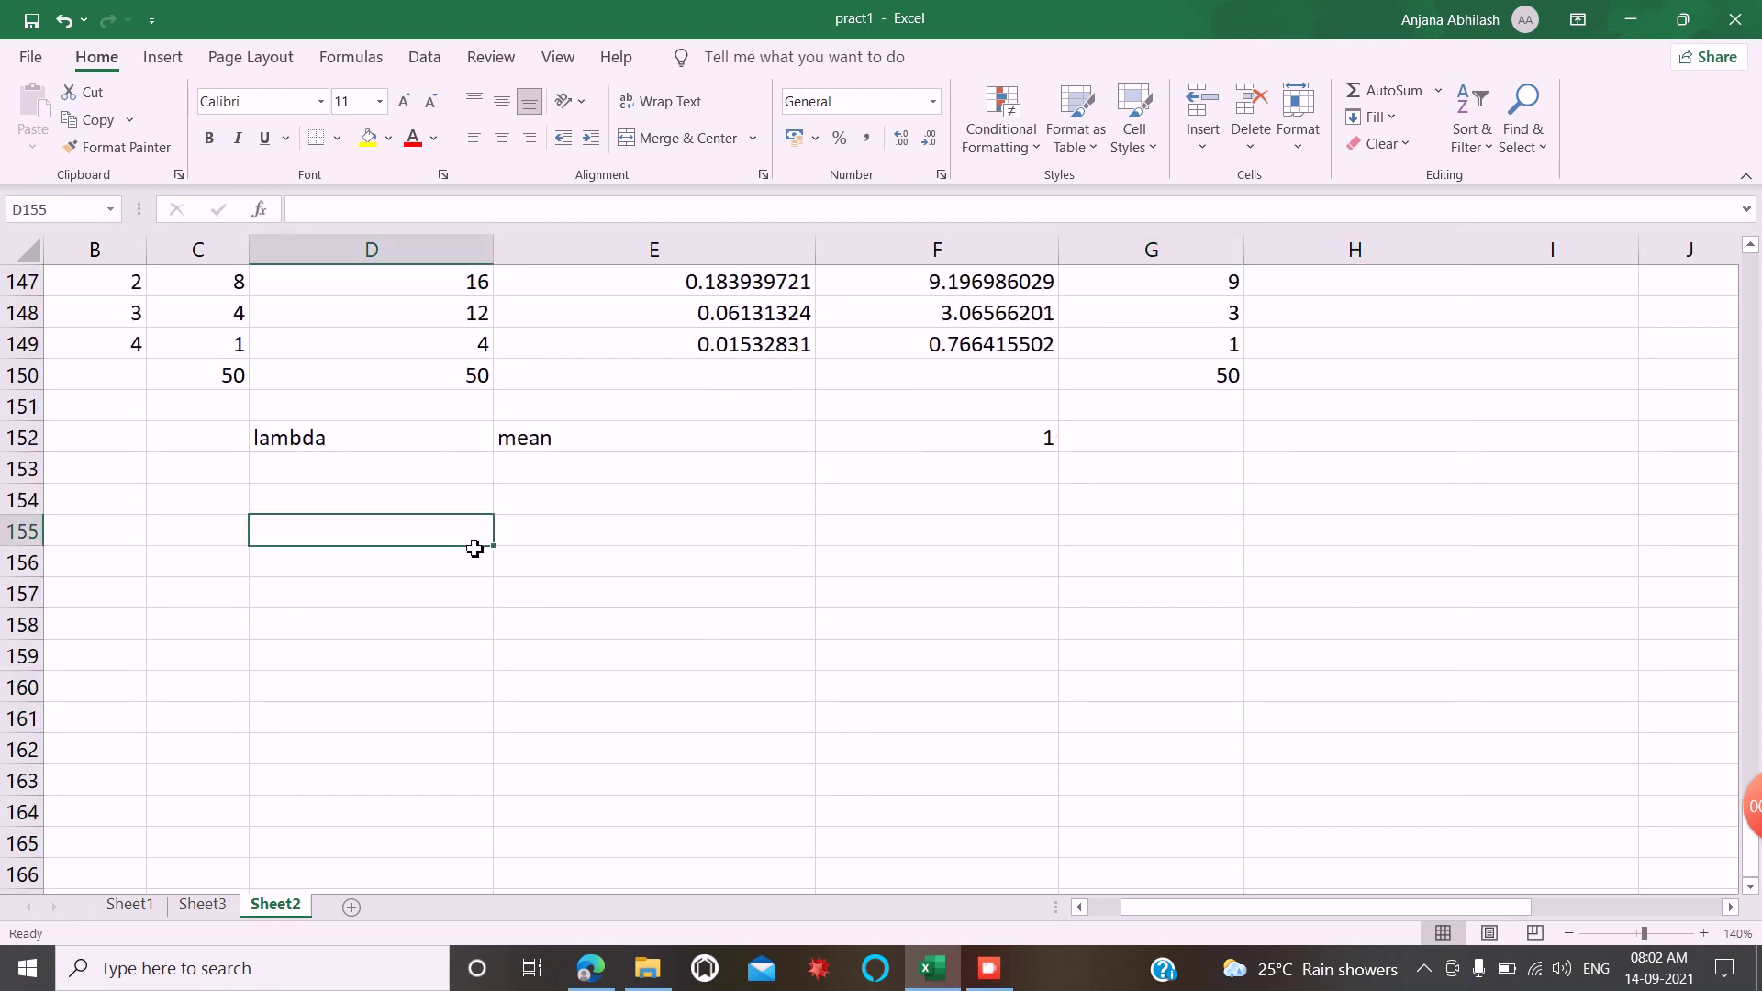
type("chi")
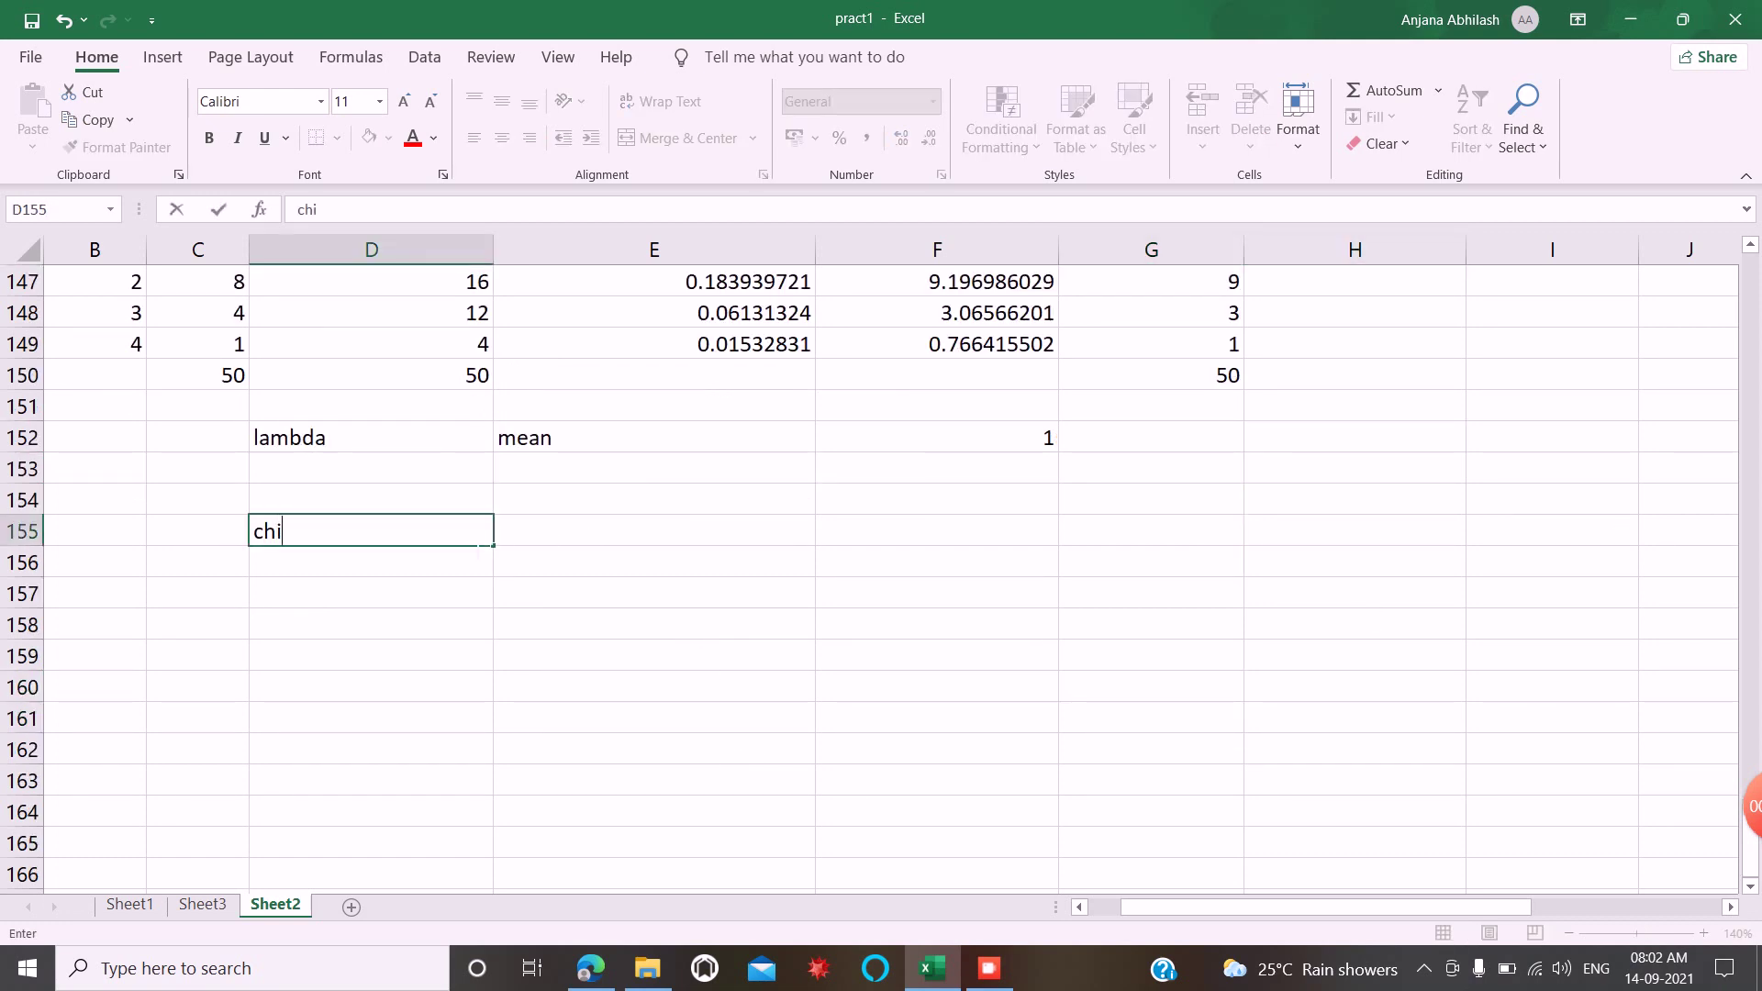
left_click(637, 630)
Insert the Statistical function CHISQ.TEST into E155
left_click(661, 541)
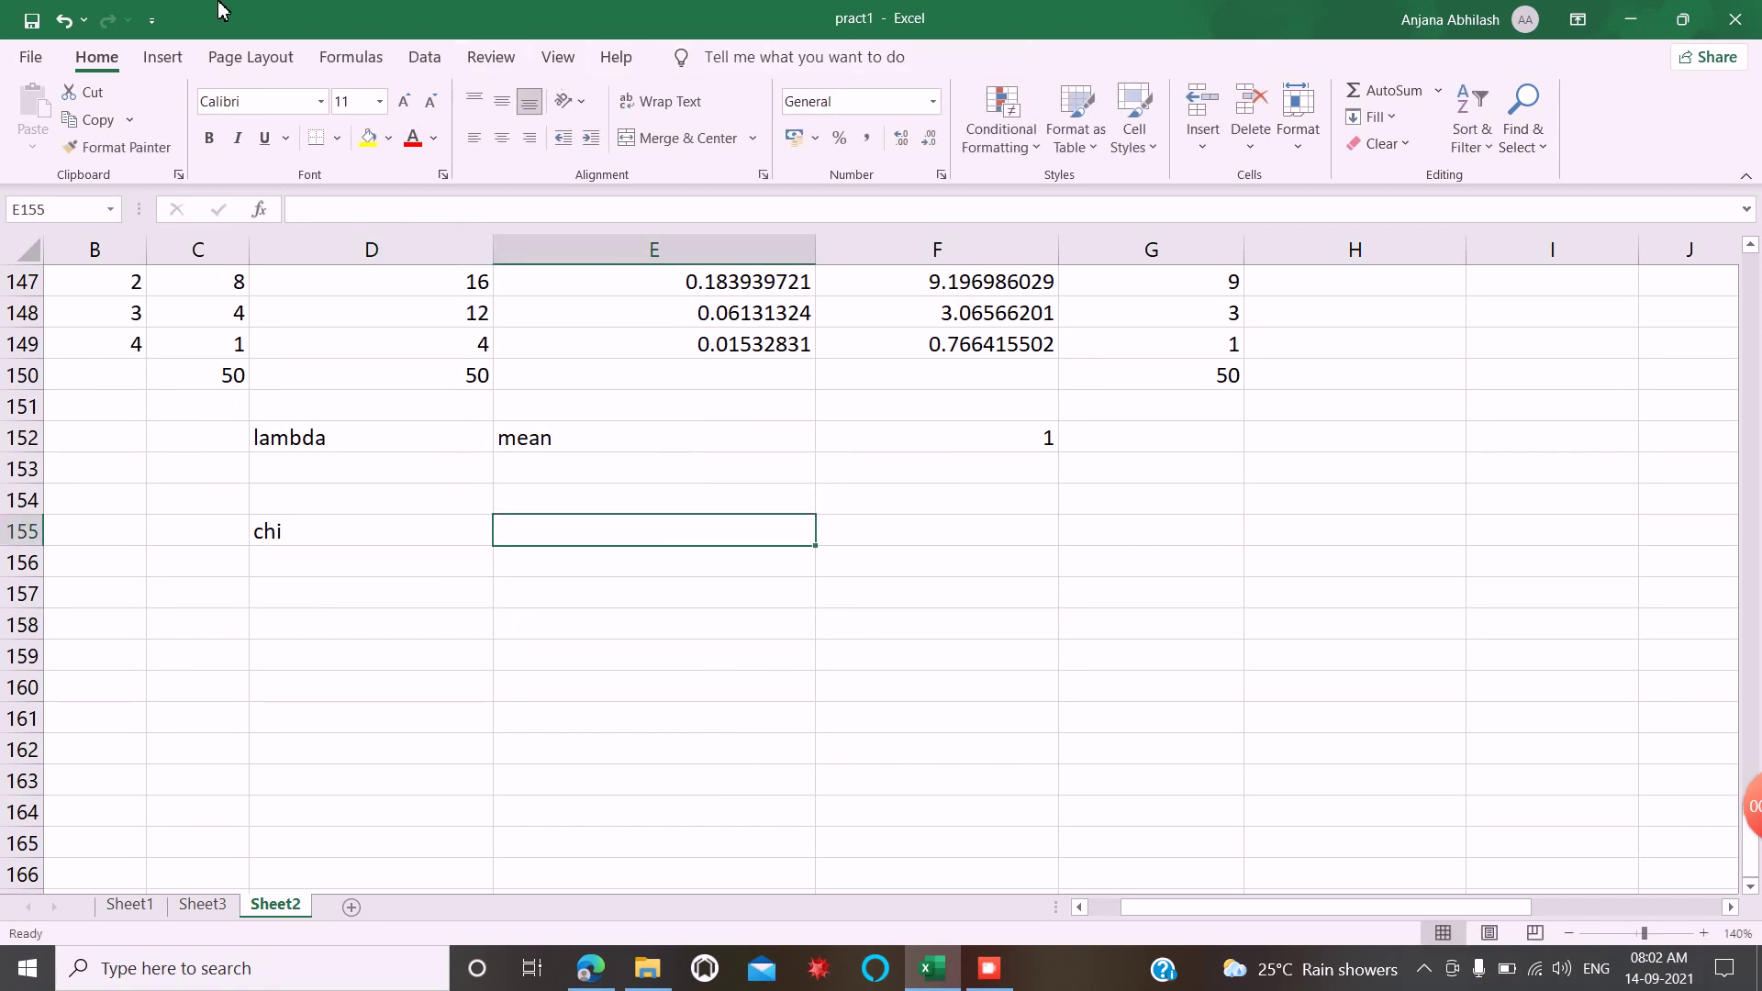
left_click(349, 57)
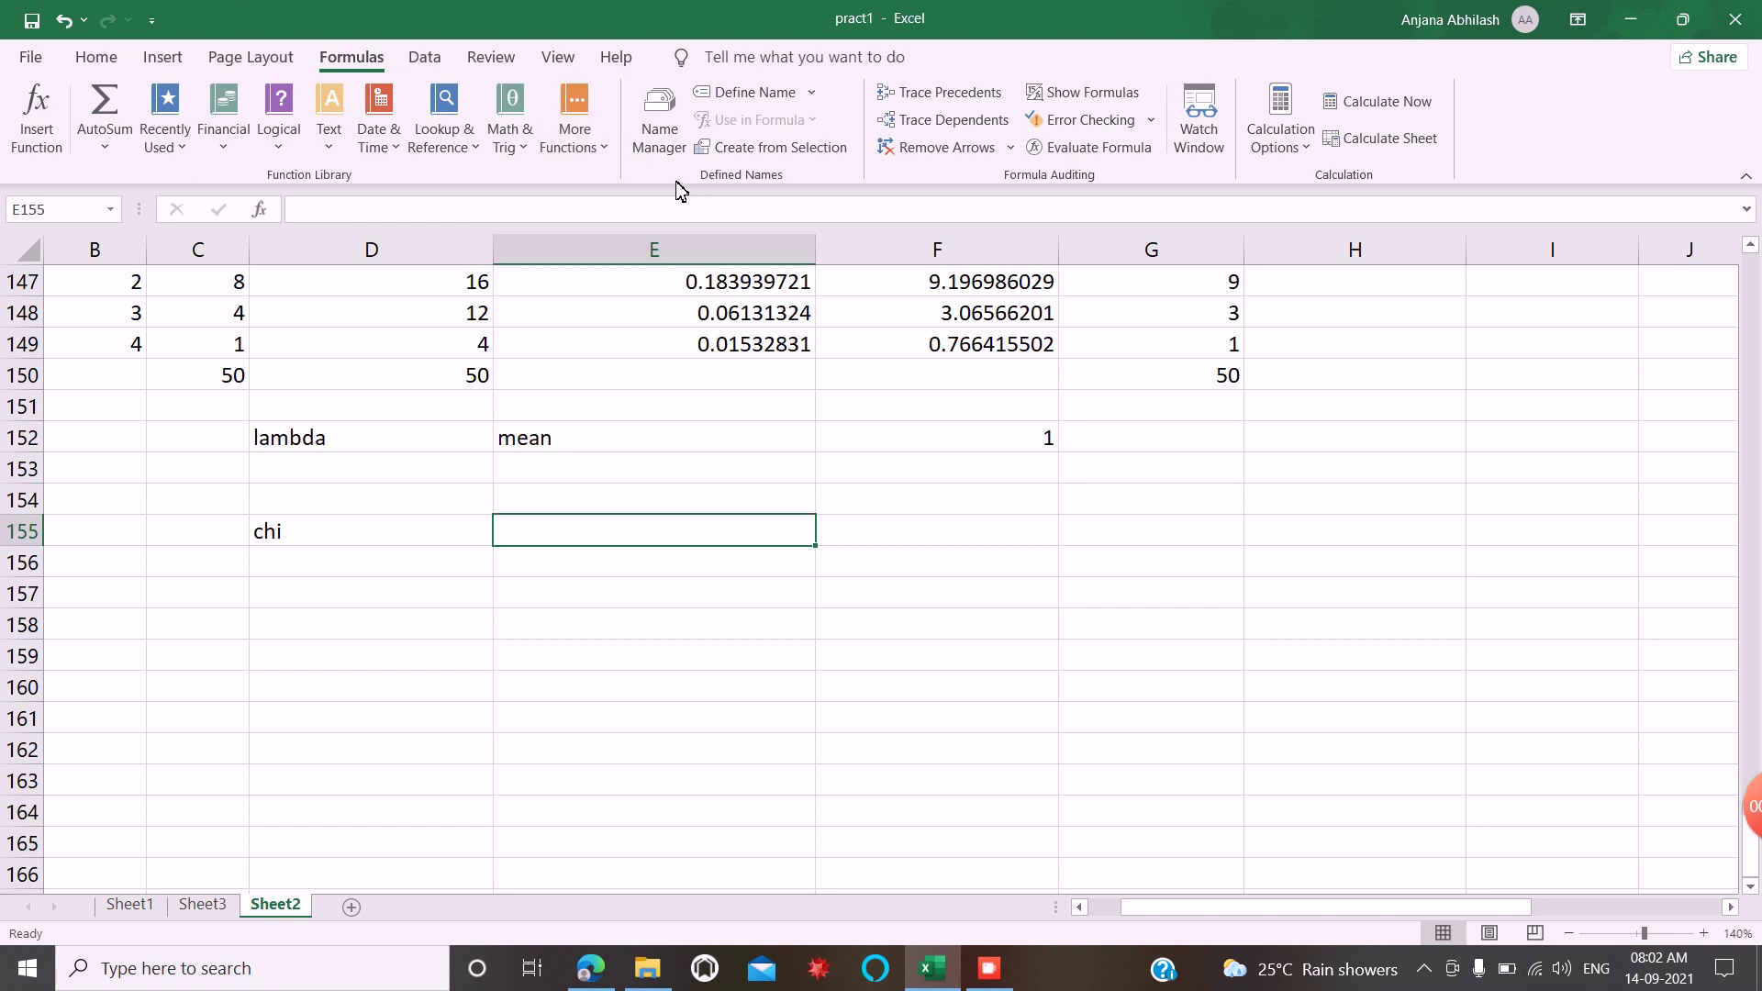
left_click(601, 147)
mouse_move(630, 190)
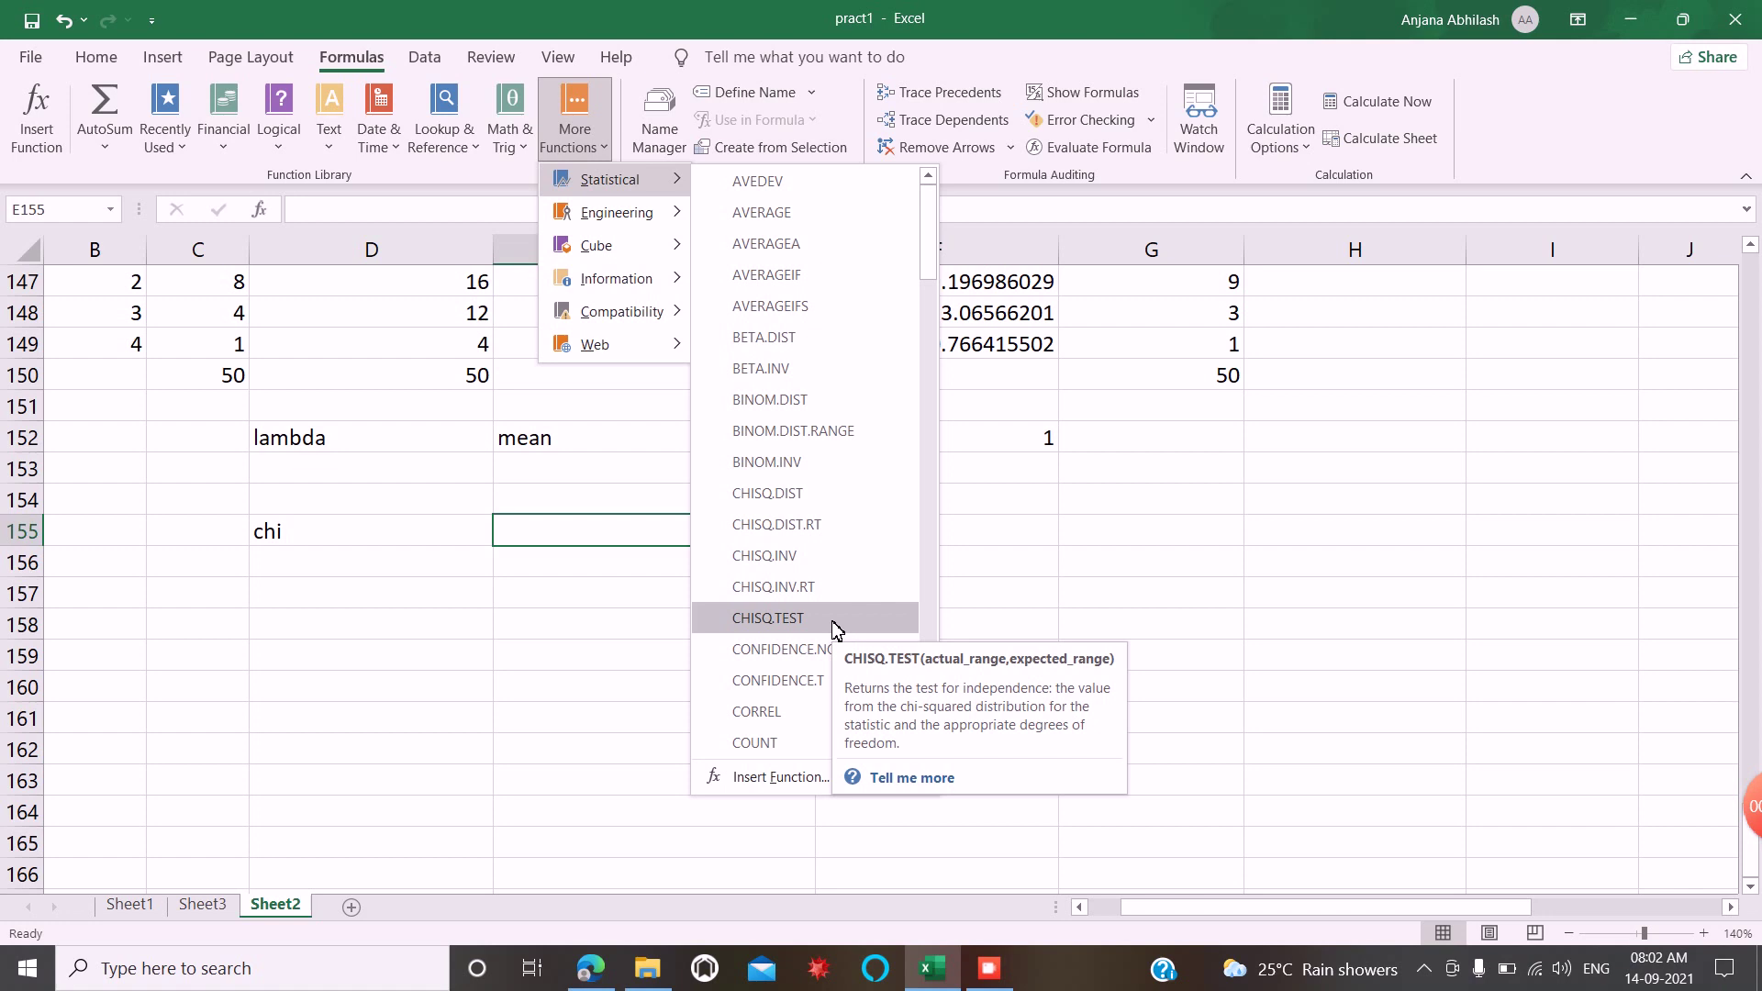
left_click(768, 617)
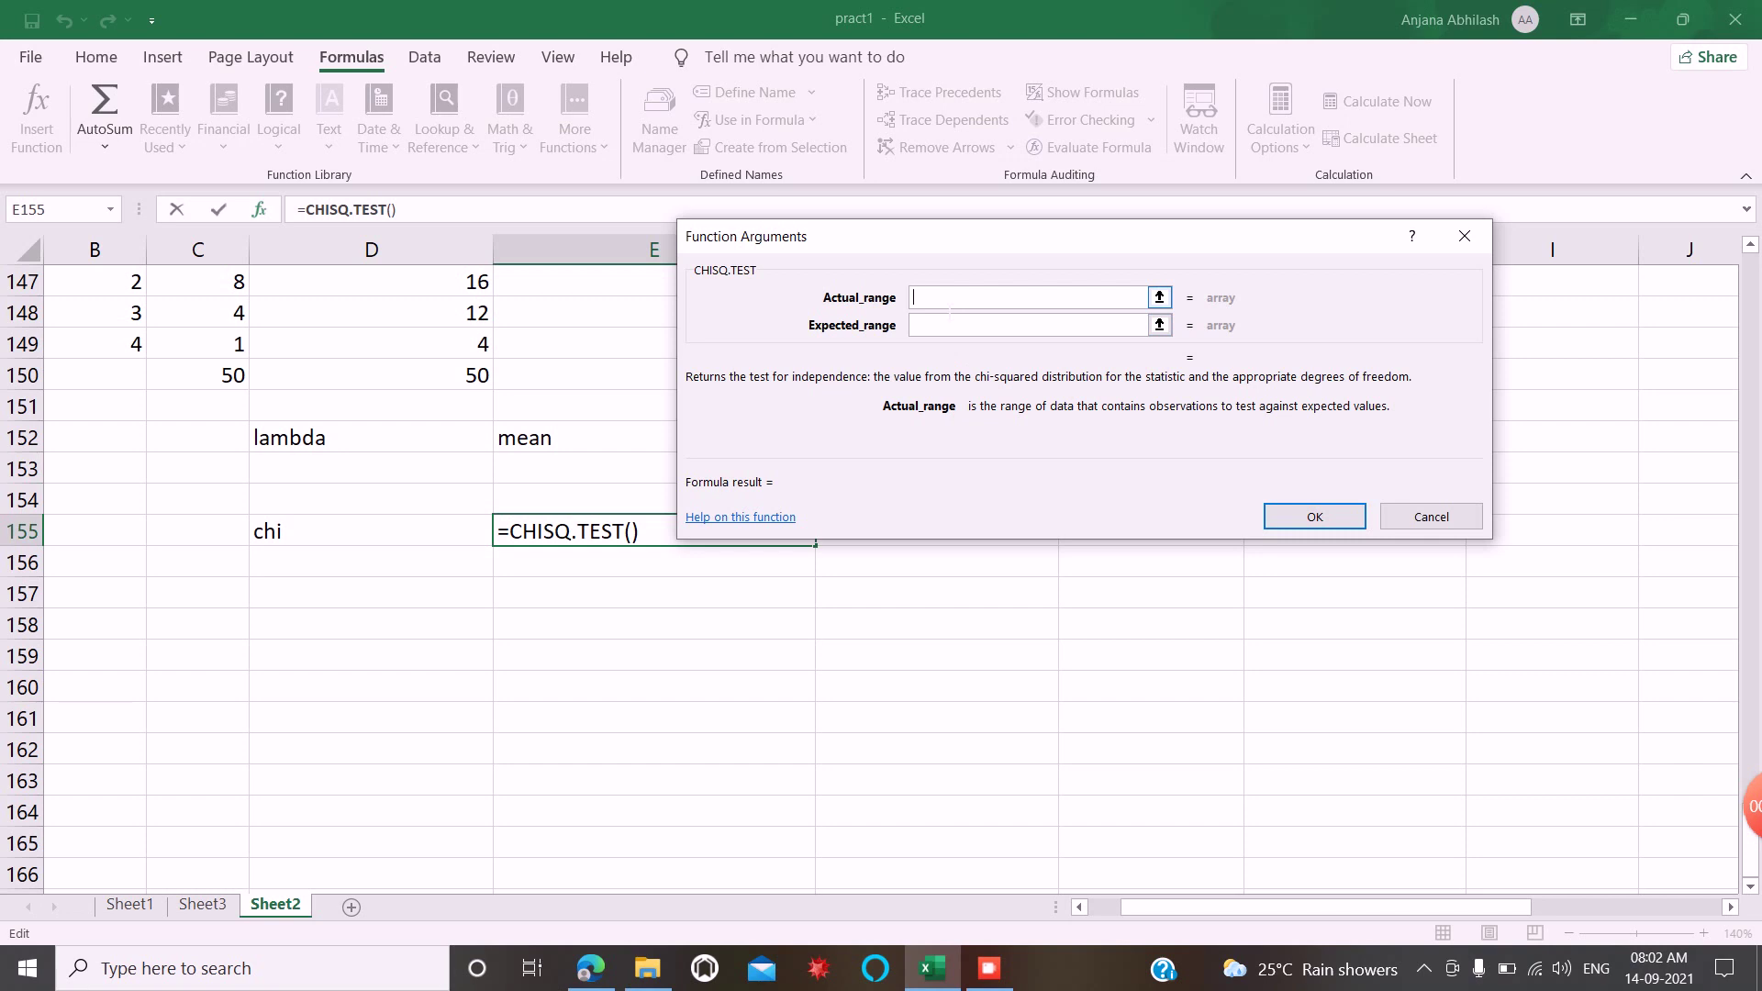
Set CHISQ.TEST ranges C145:C149 and G145:G149, returning 0.978679048
scroll(531, 346, "up", 4)
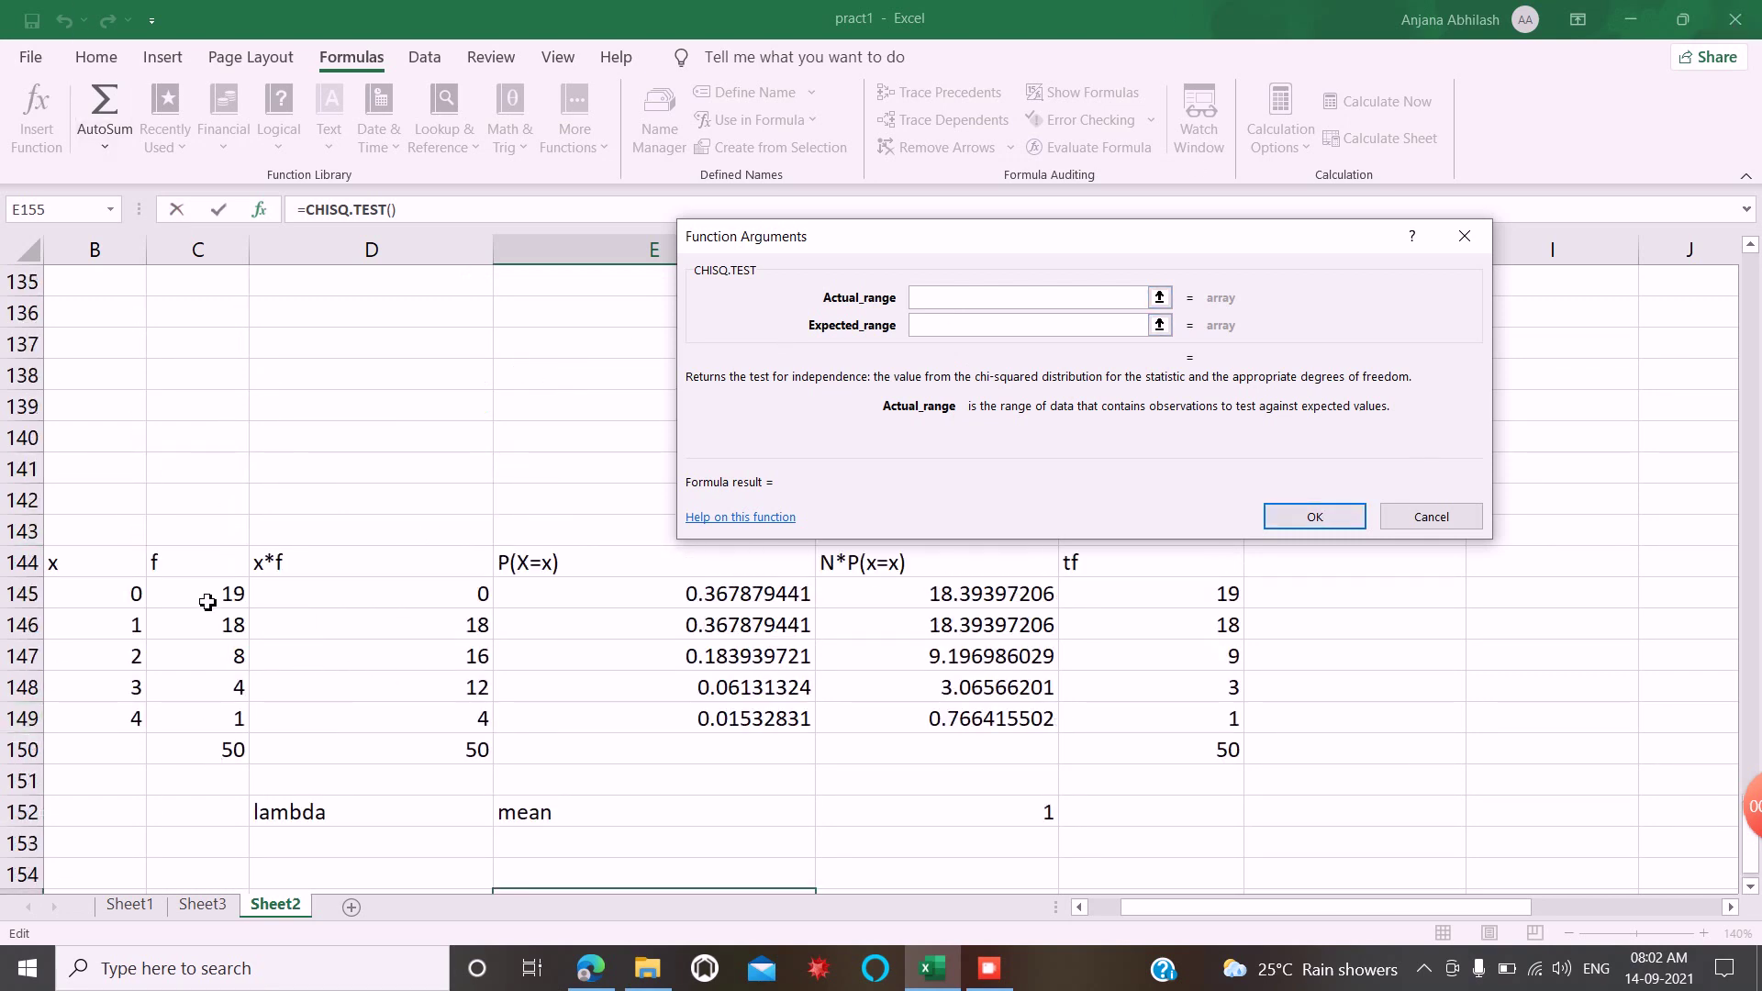
left_click_drag(207, 602, 196, 725)
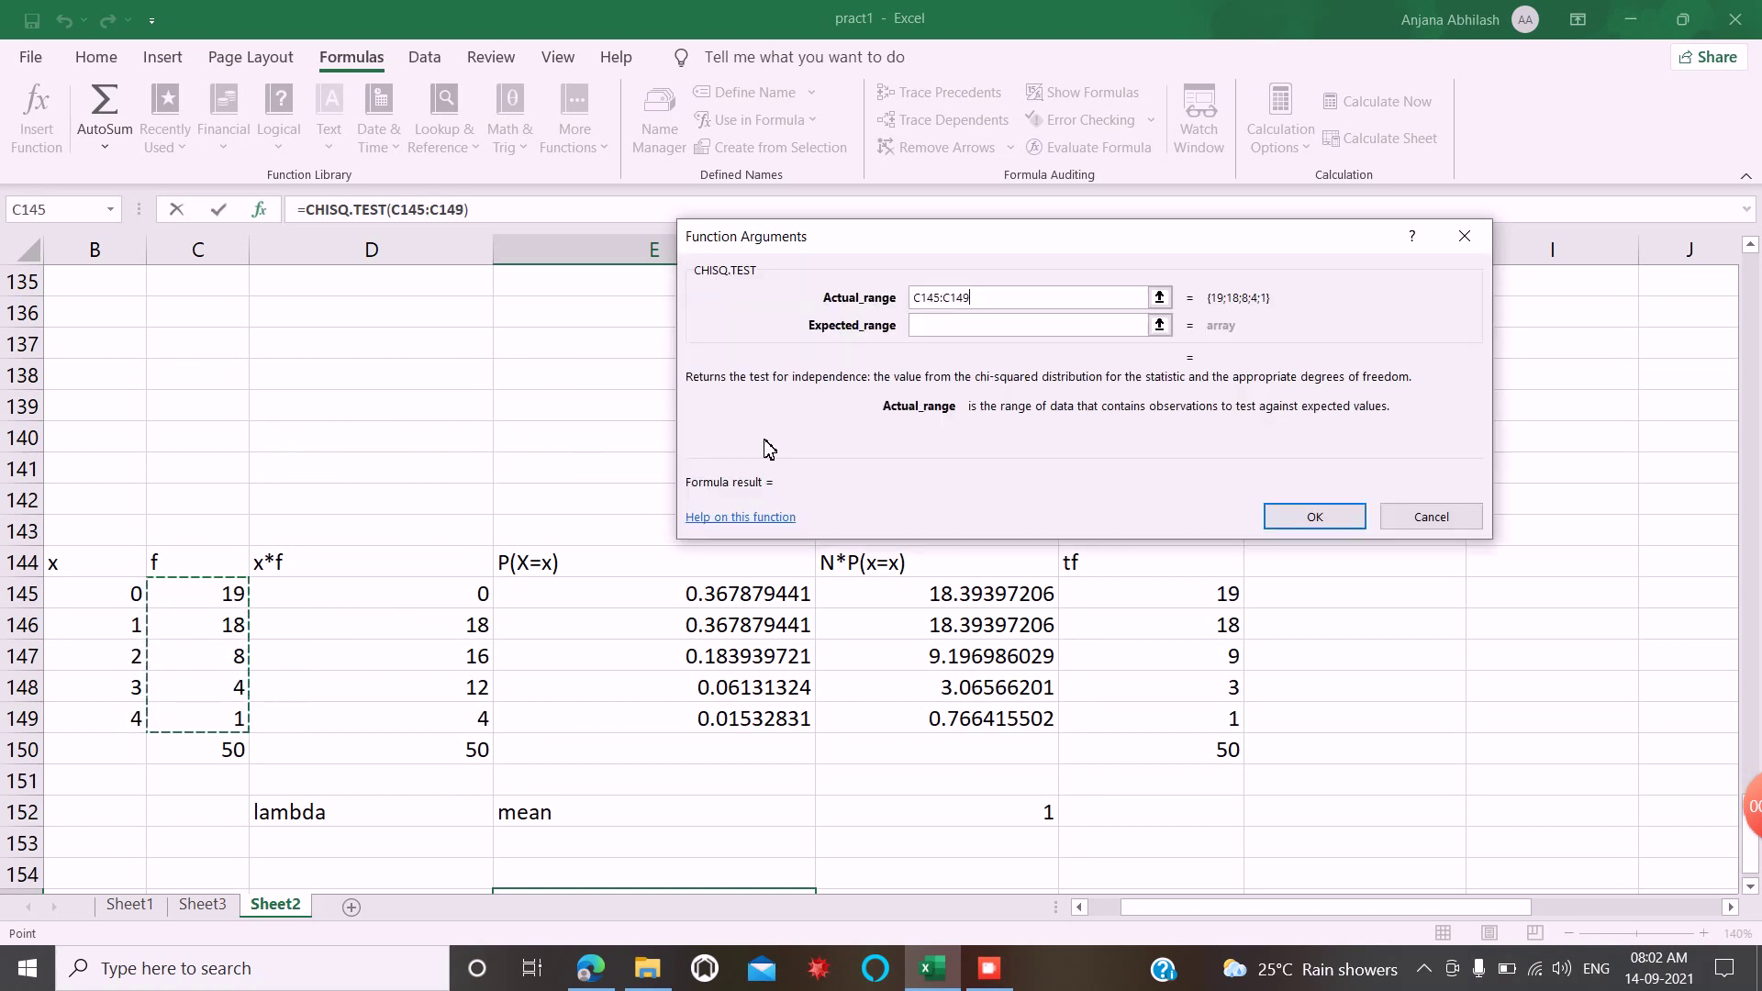
left_click(938, 324)
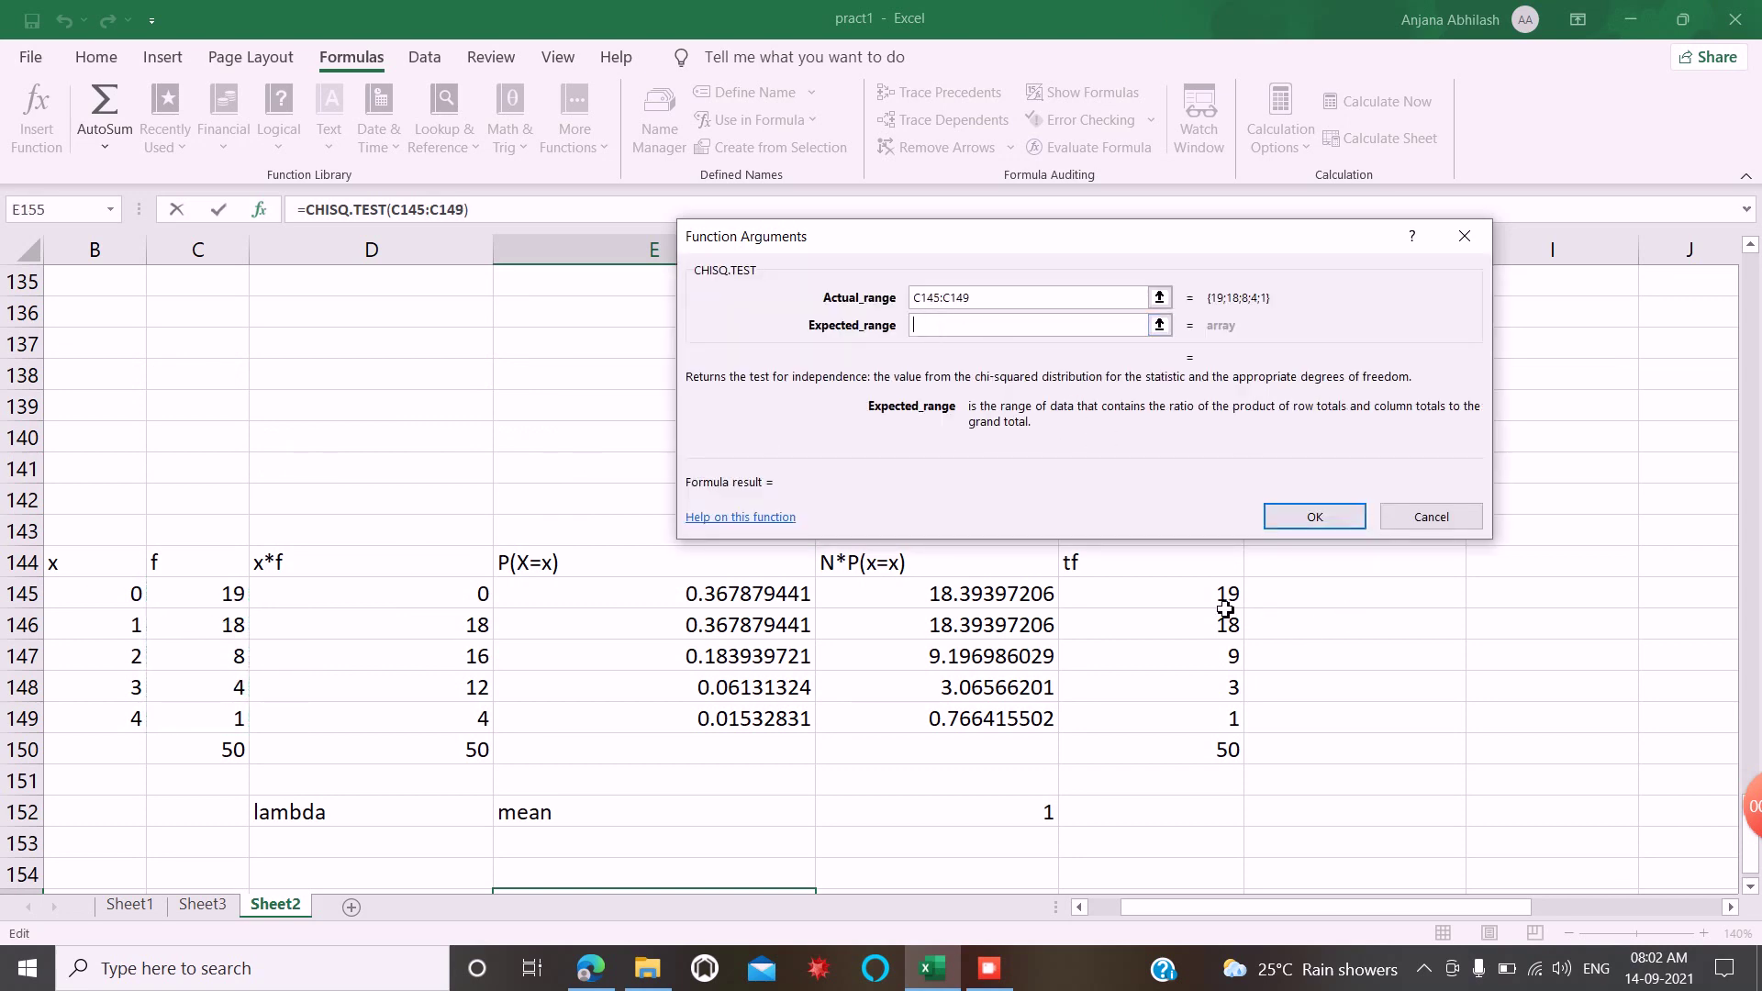
left_click_drag(1196, 598, 1199, 728)
left_click(1314, 519)
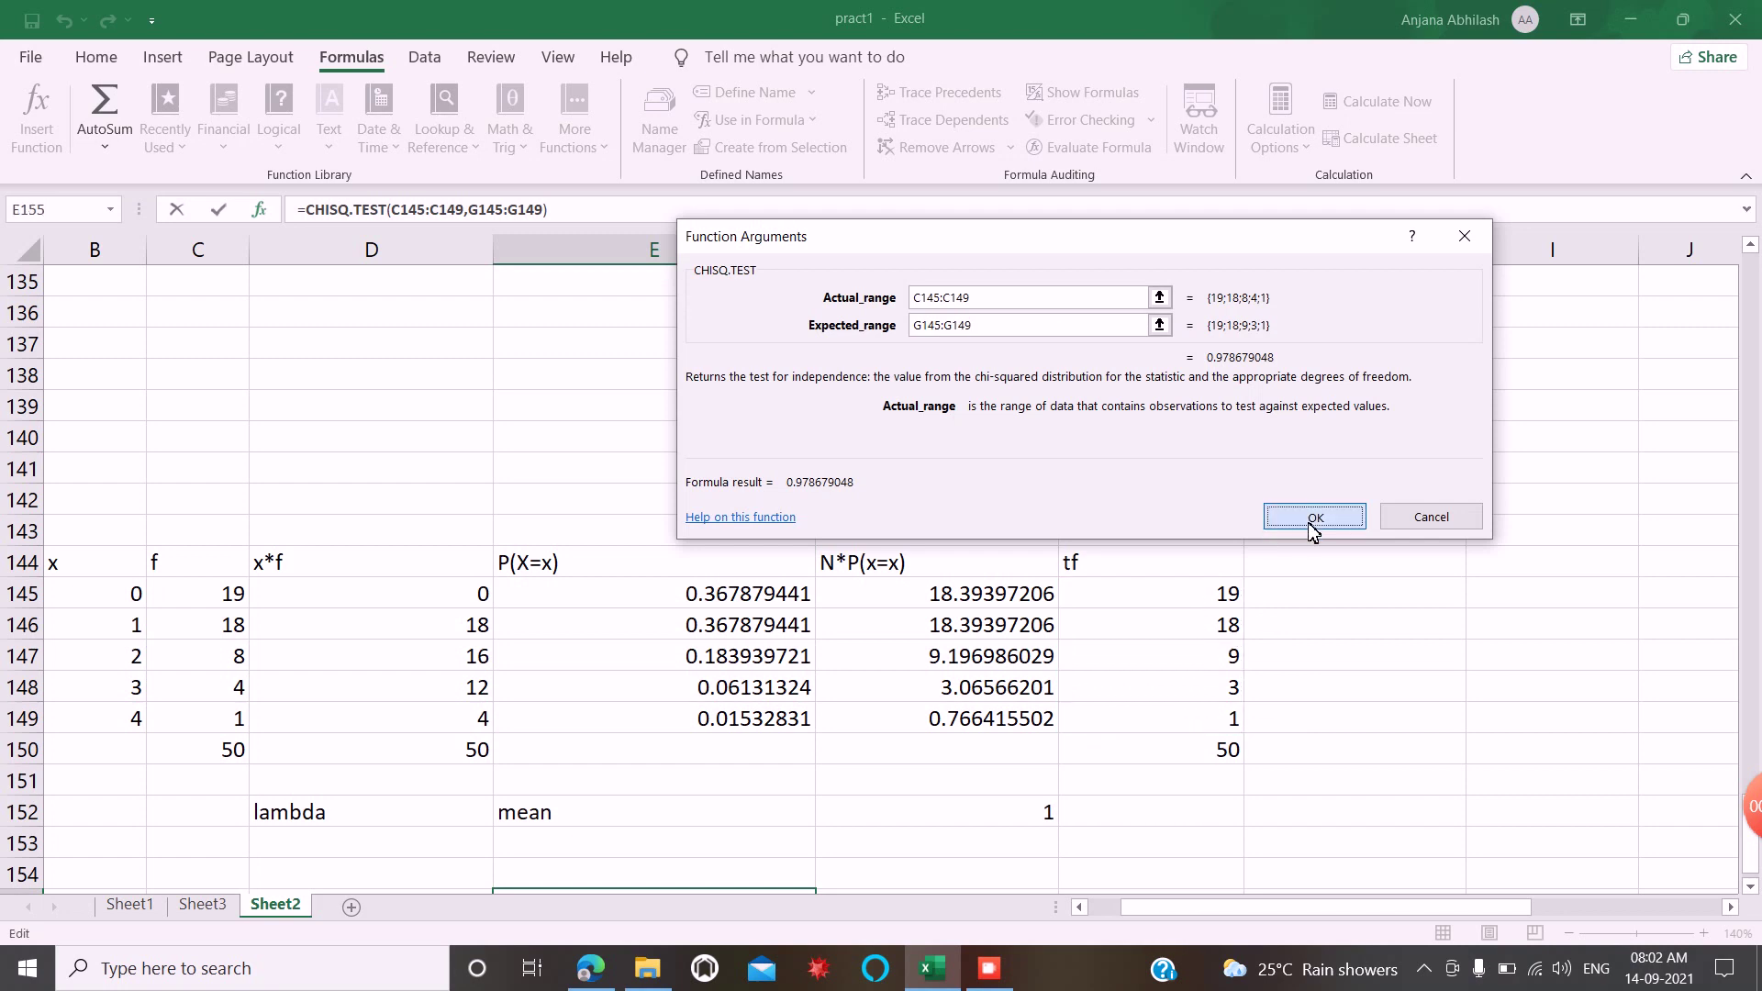
scroll(1340, 532, "down", 2)
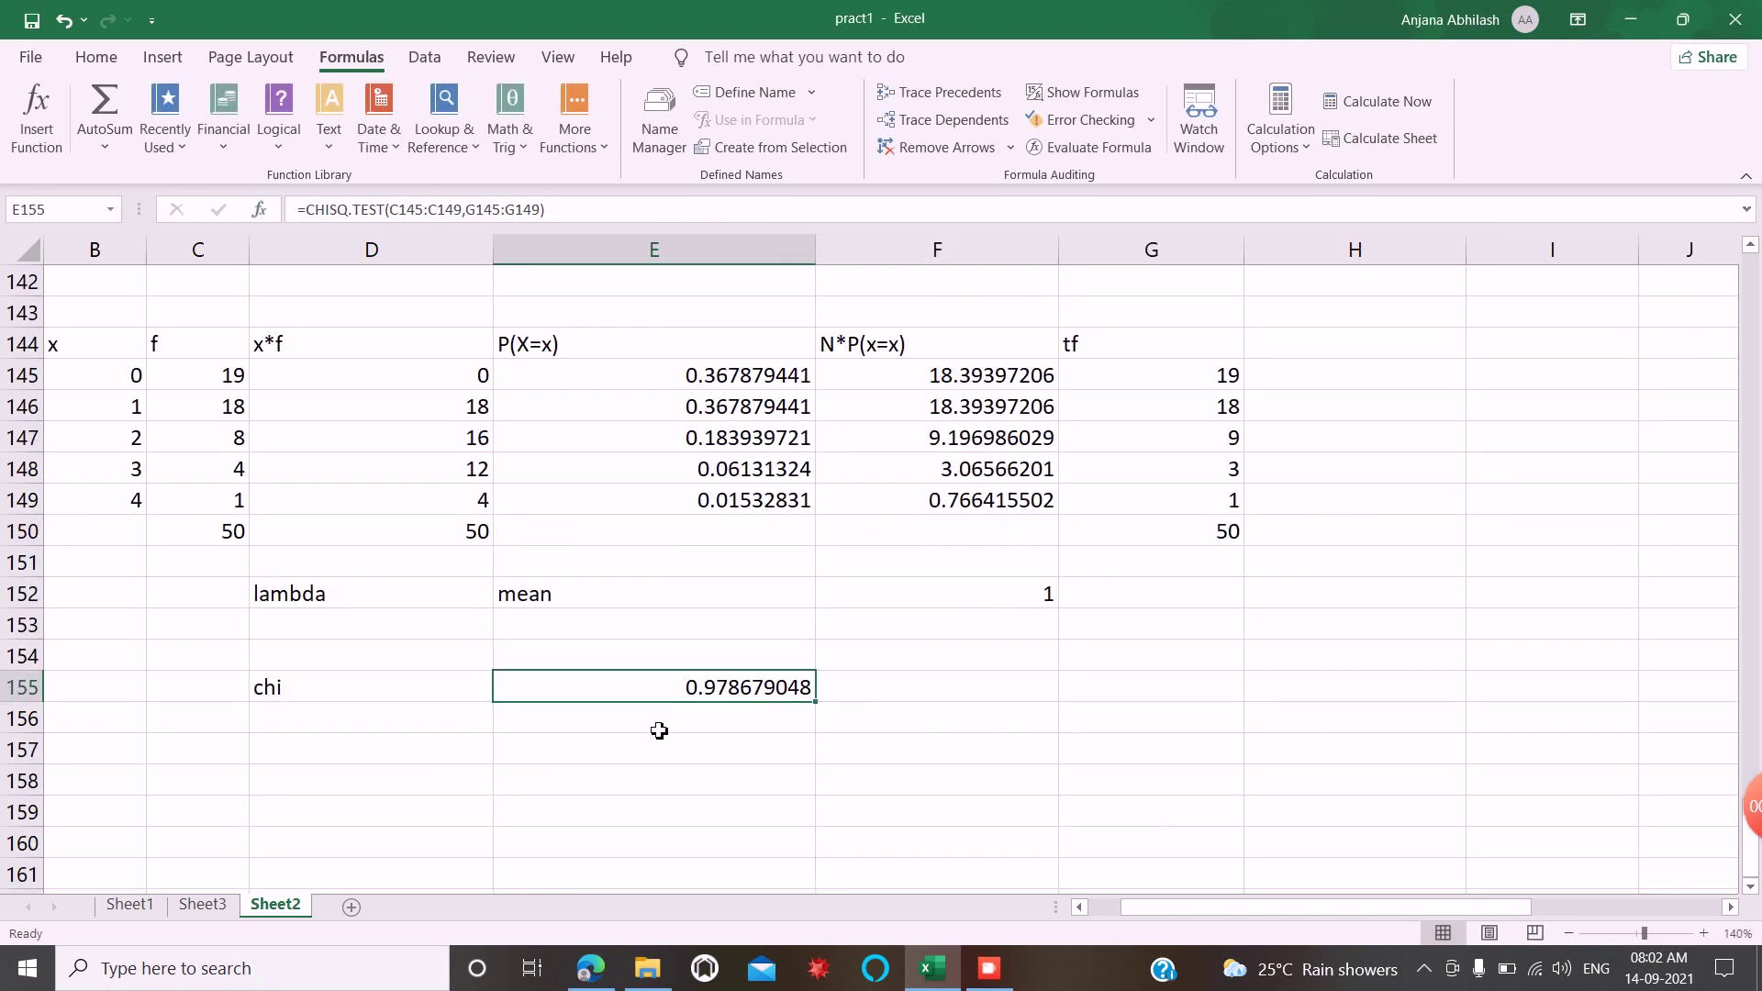
Change the chi label in D155 to 'chisq p value'
left_click(342, 700)
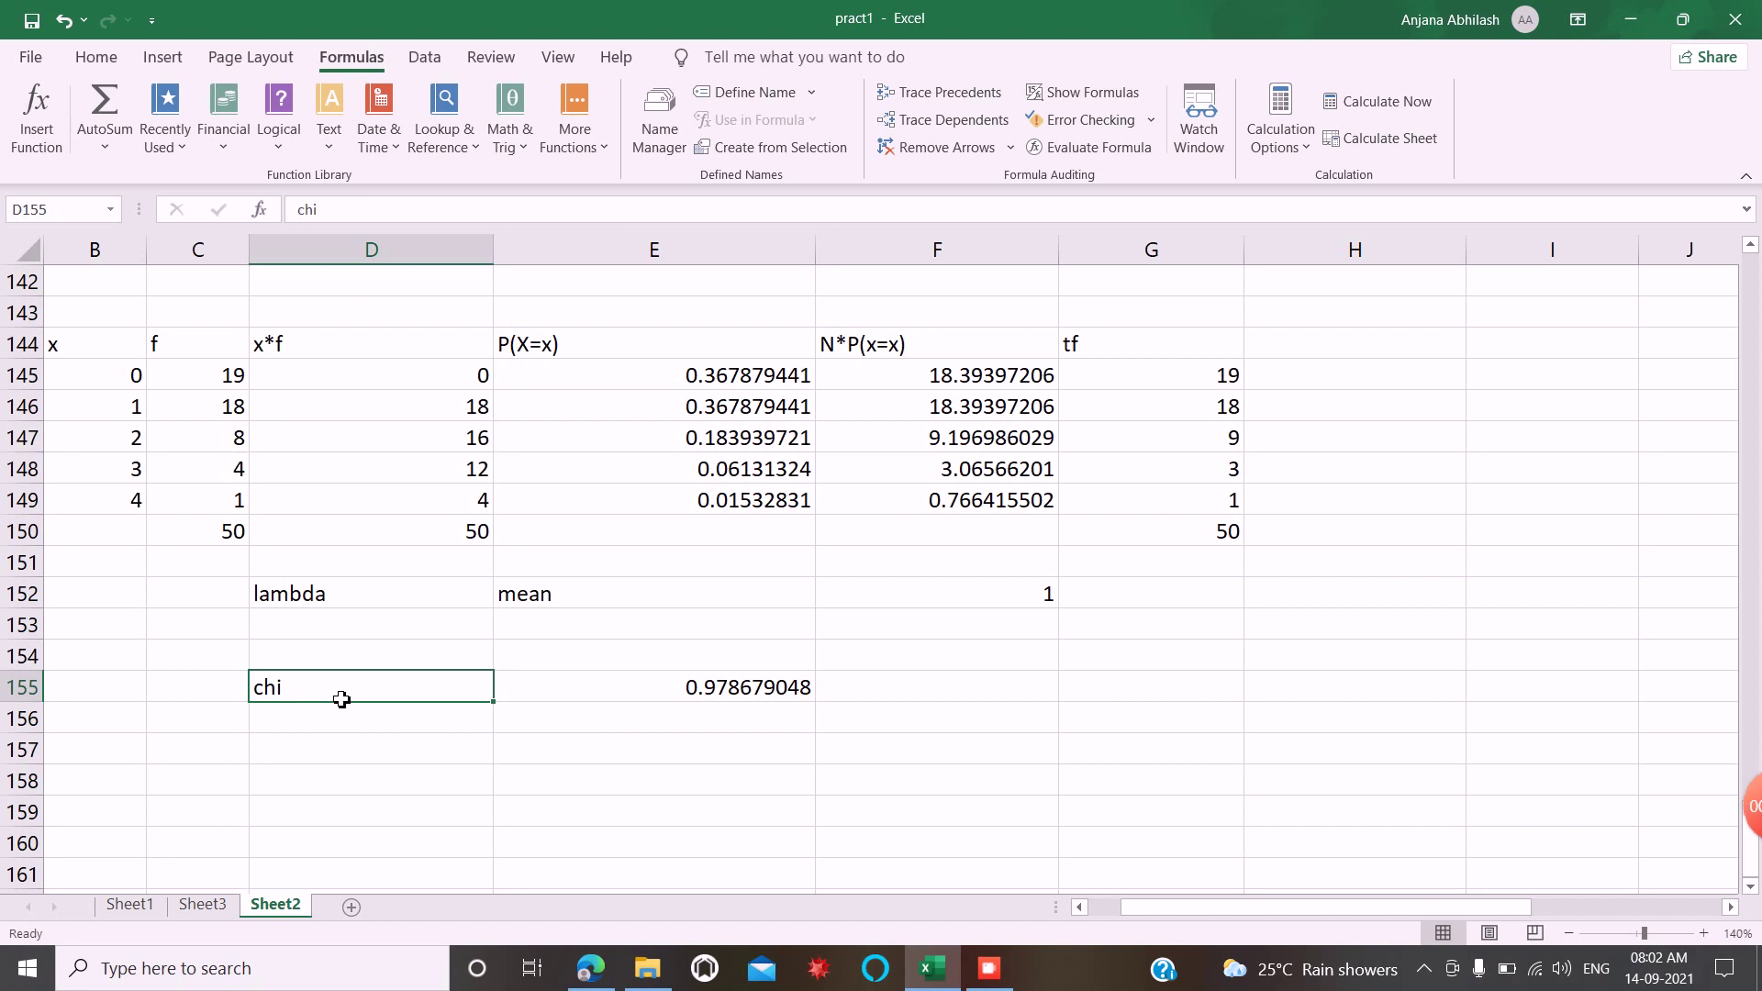
double_click(342, 700)
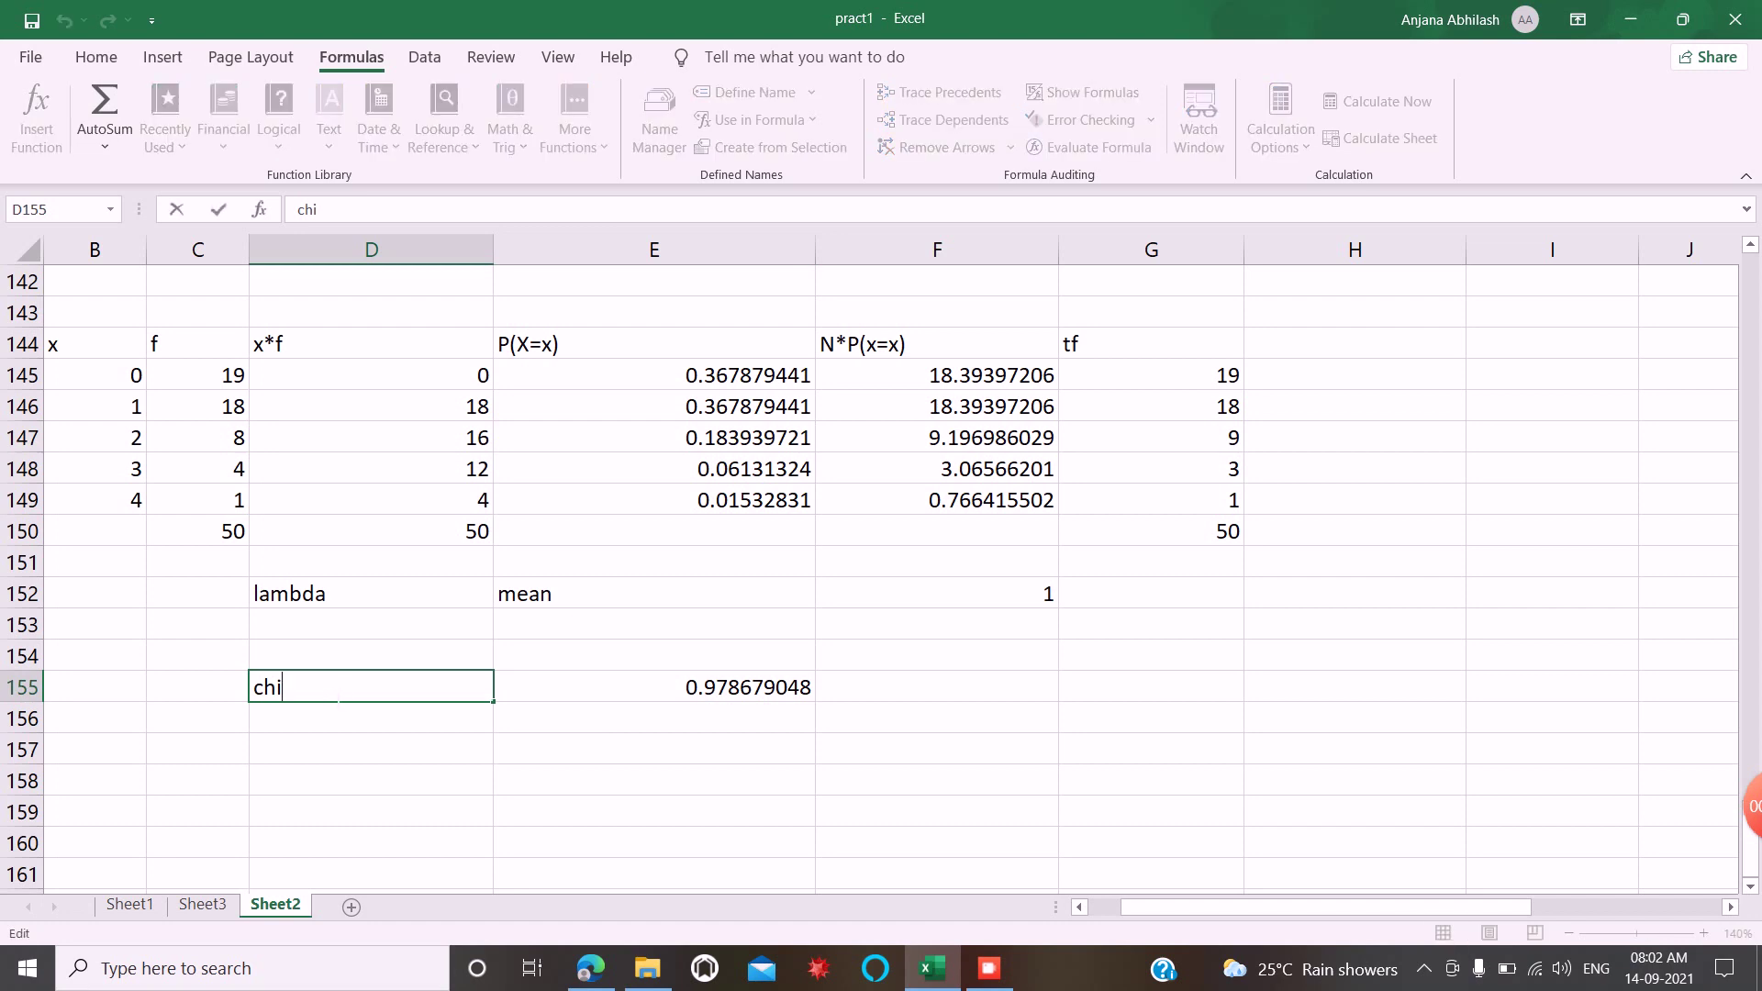
type("sq p value")
left_click(606, 782)
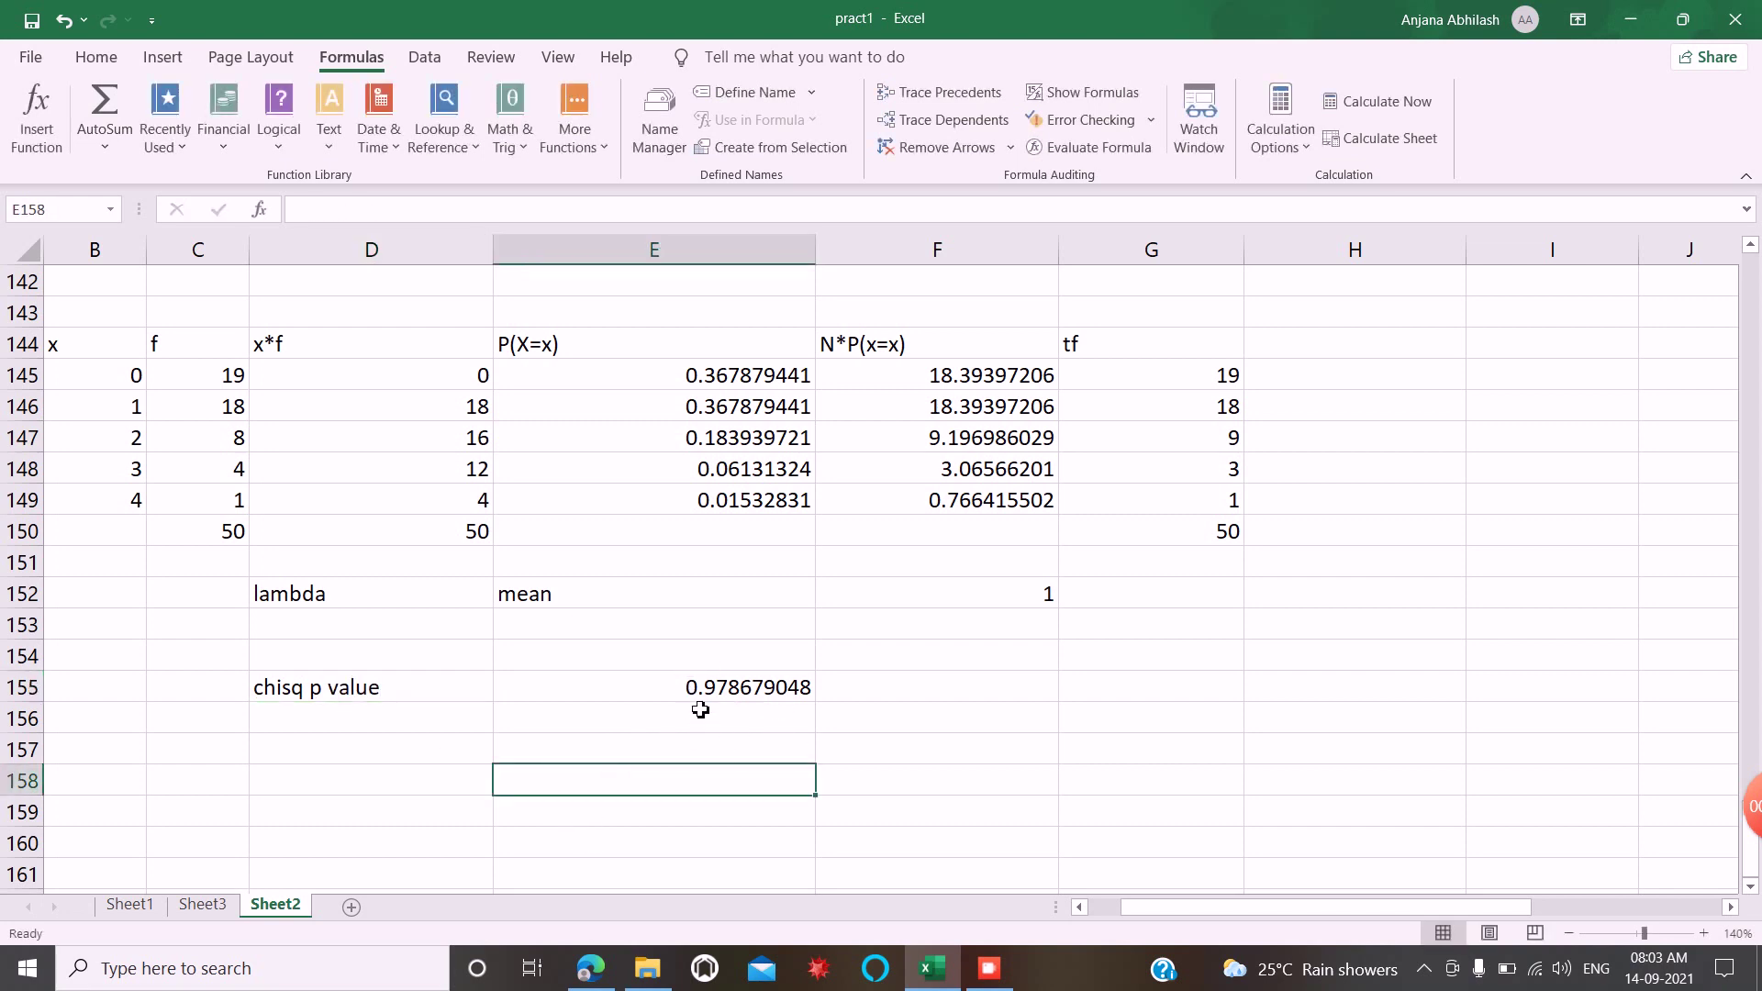
Enter P<alpha in F155 and P<0.05 in G155
left_click(957, 700)
type("P<alpha")
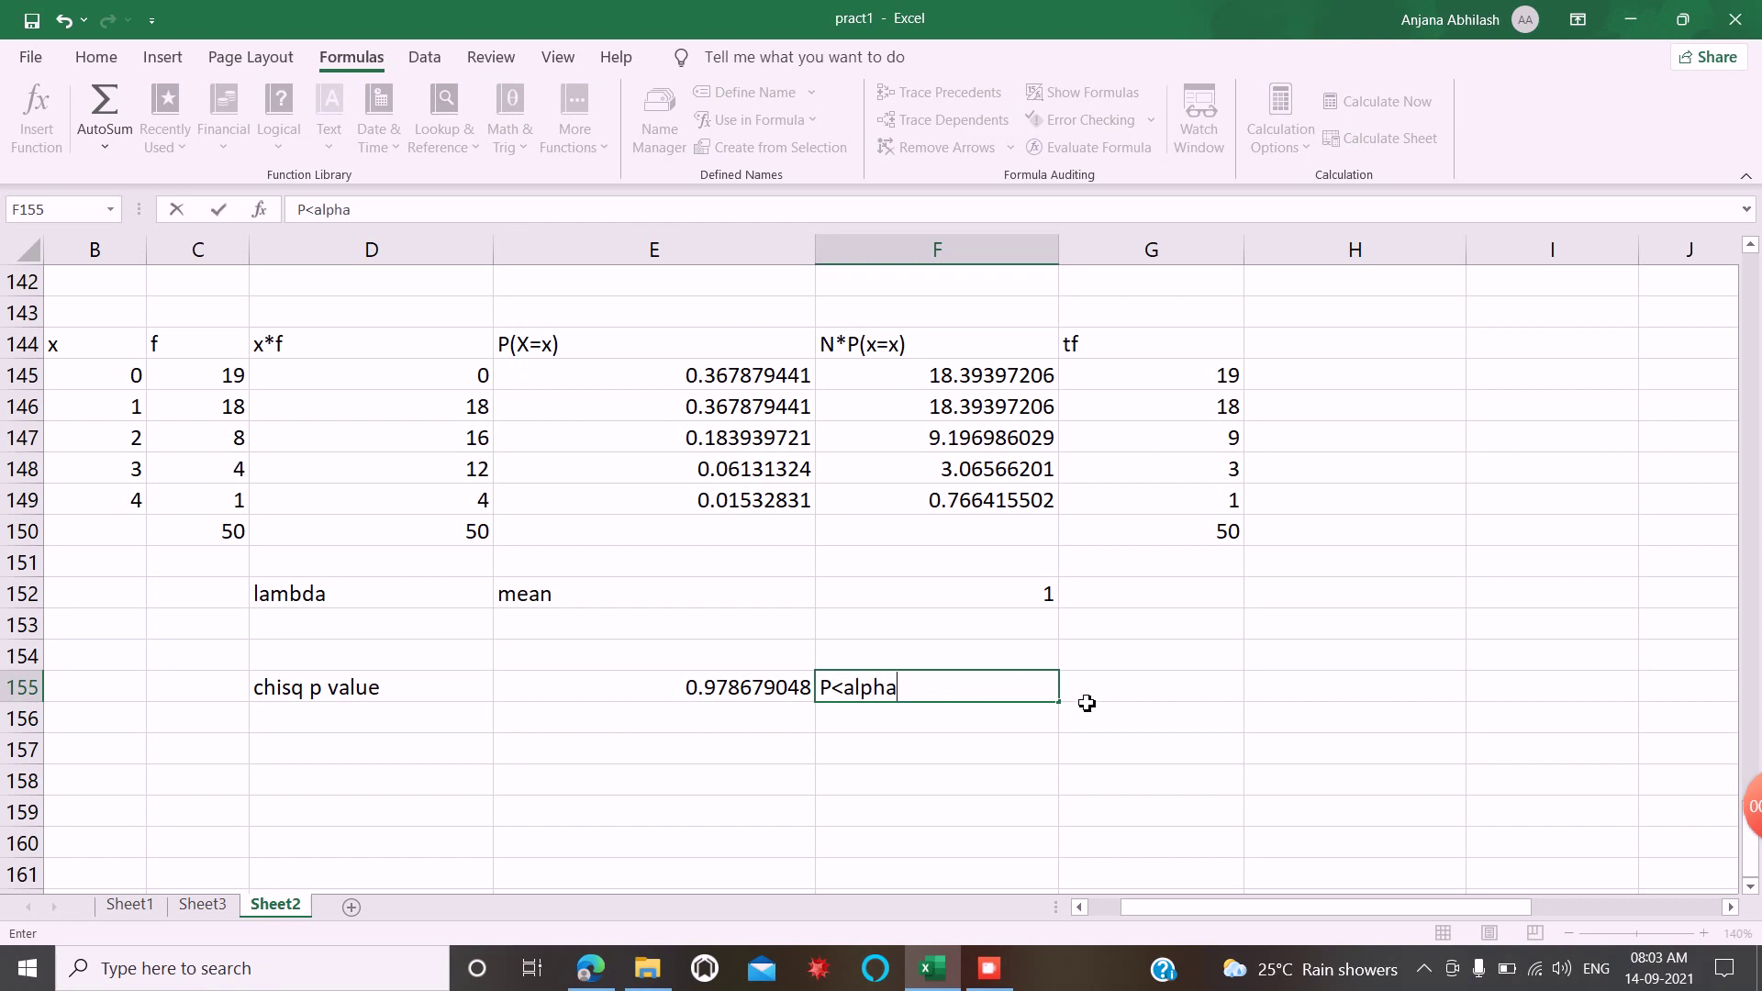
left_click(1102, 662)
left_click(1151, 697)
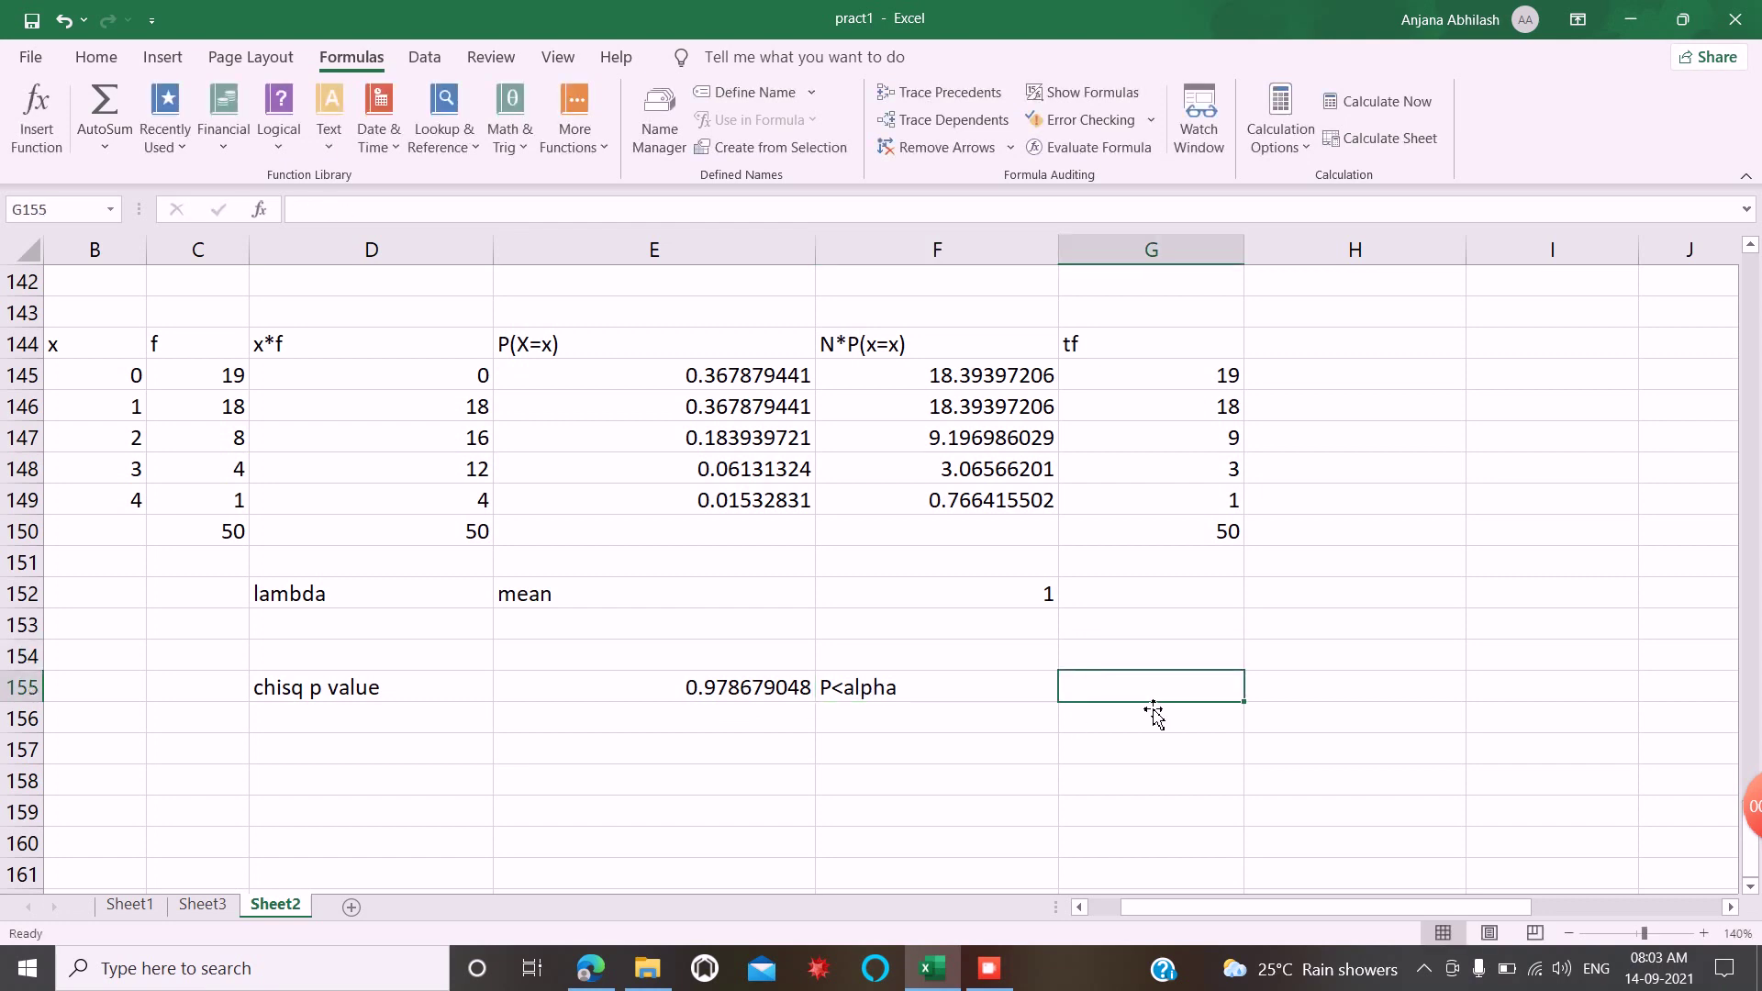
type("P<0.05")
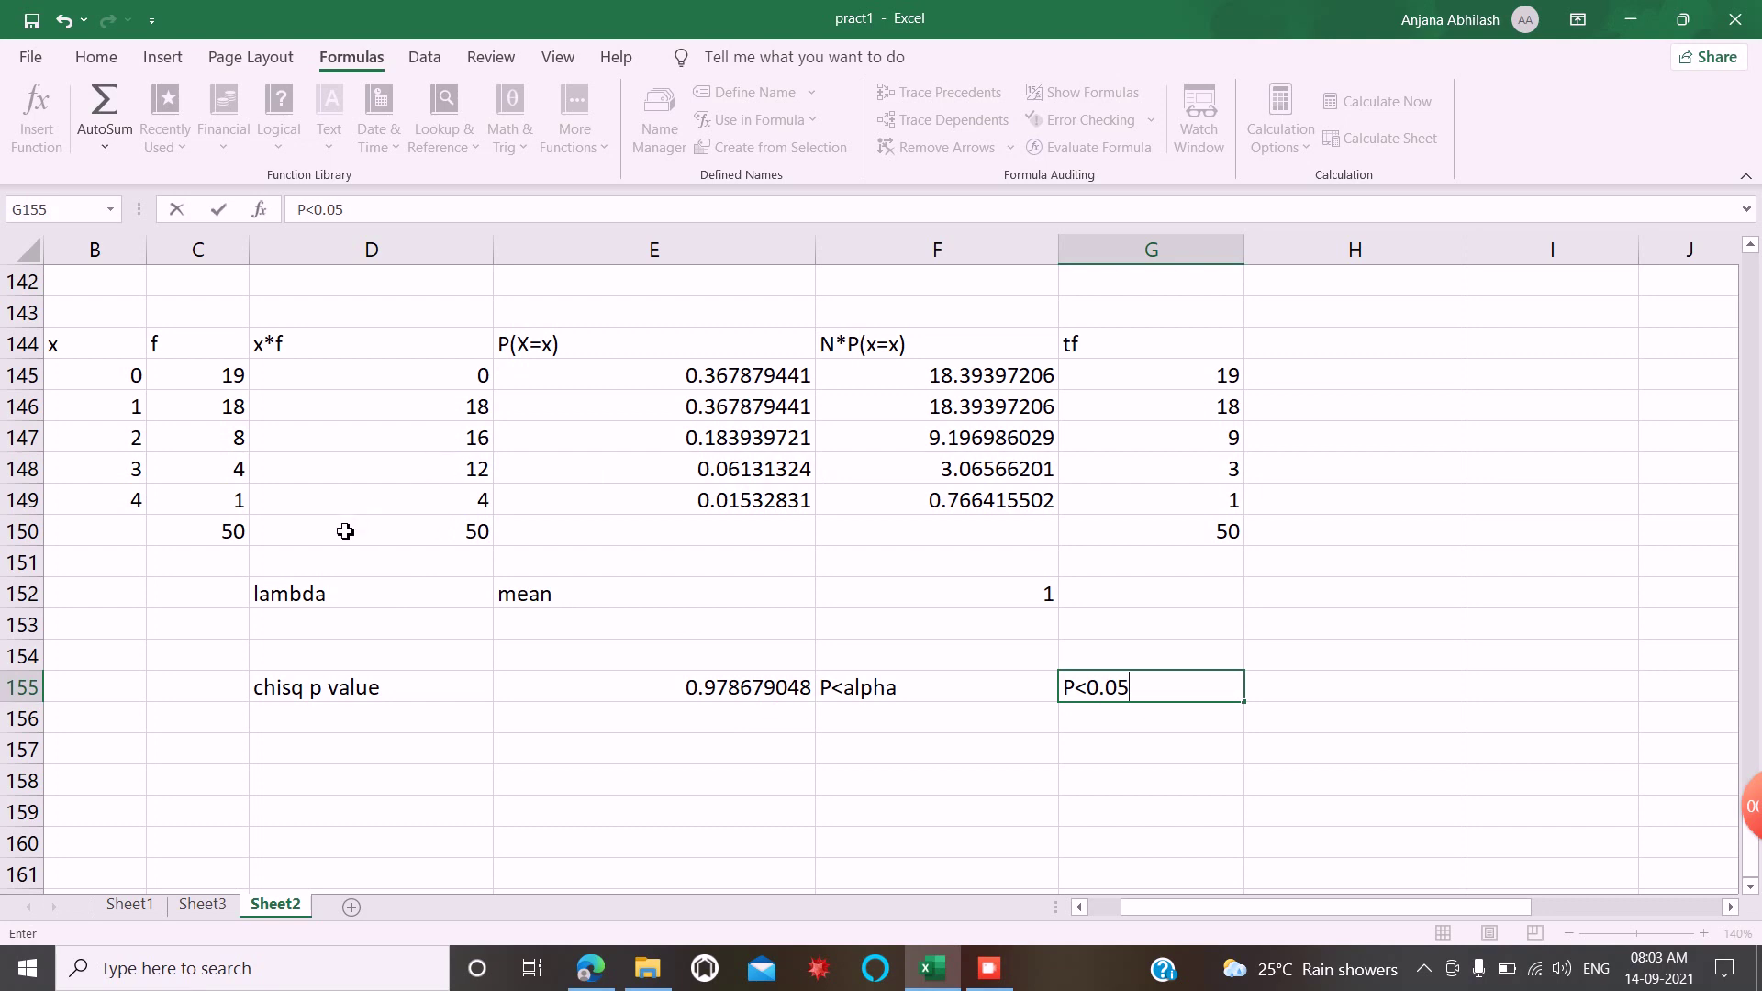
scroll(184, 465, "down", 1)
scroll(170, 360, "up", 1)
Copy the observed frequencies C145:C149 and paste them into D159:D163
left_click_drag(175, 371, 196, 496)
right_click(196, 479)
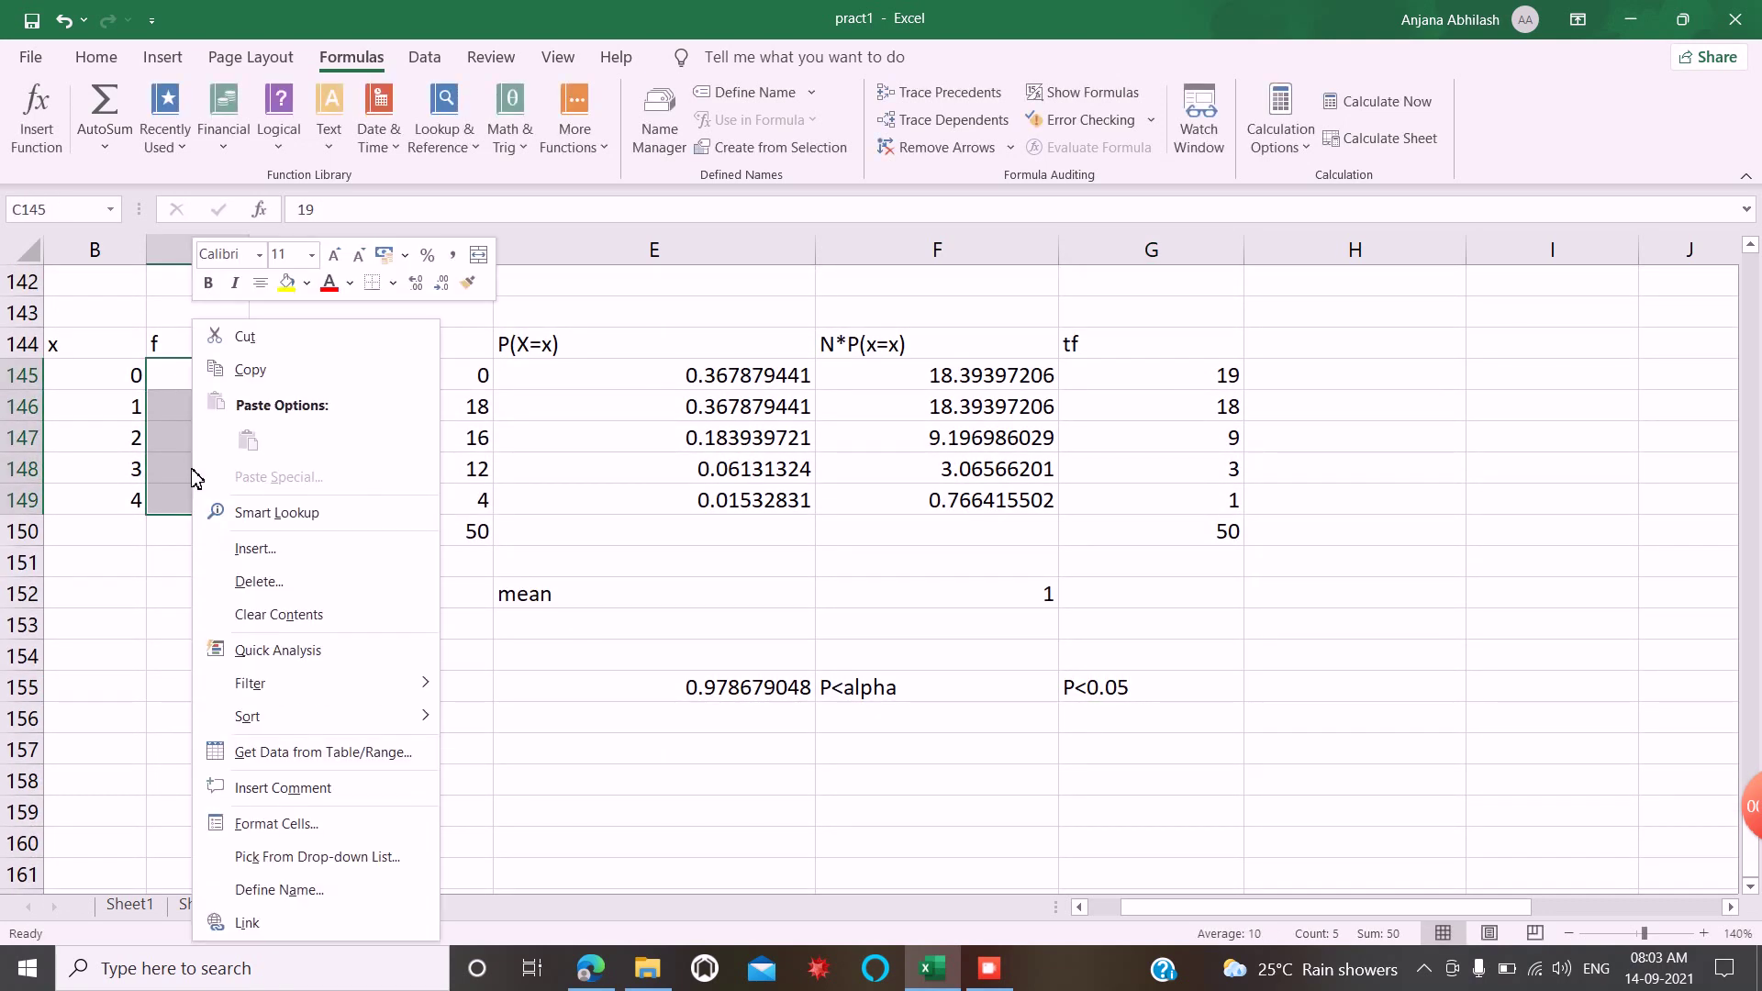
left_click(266, 370)
scroll(1409, 492, "down", 3)
scroll(1409, 492, "up", 2)
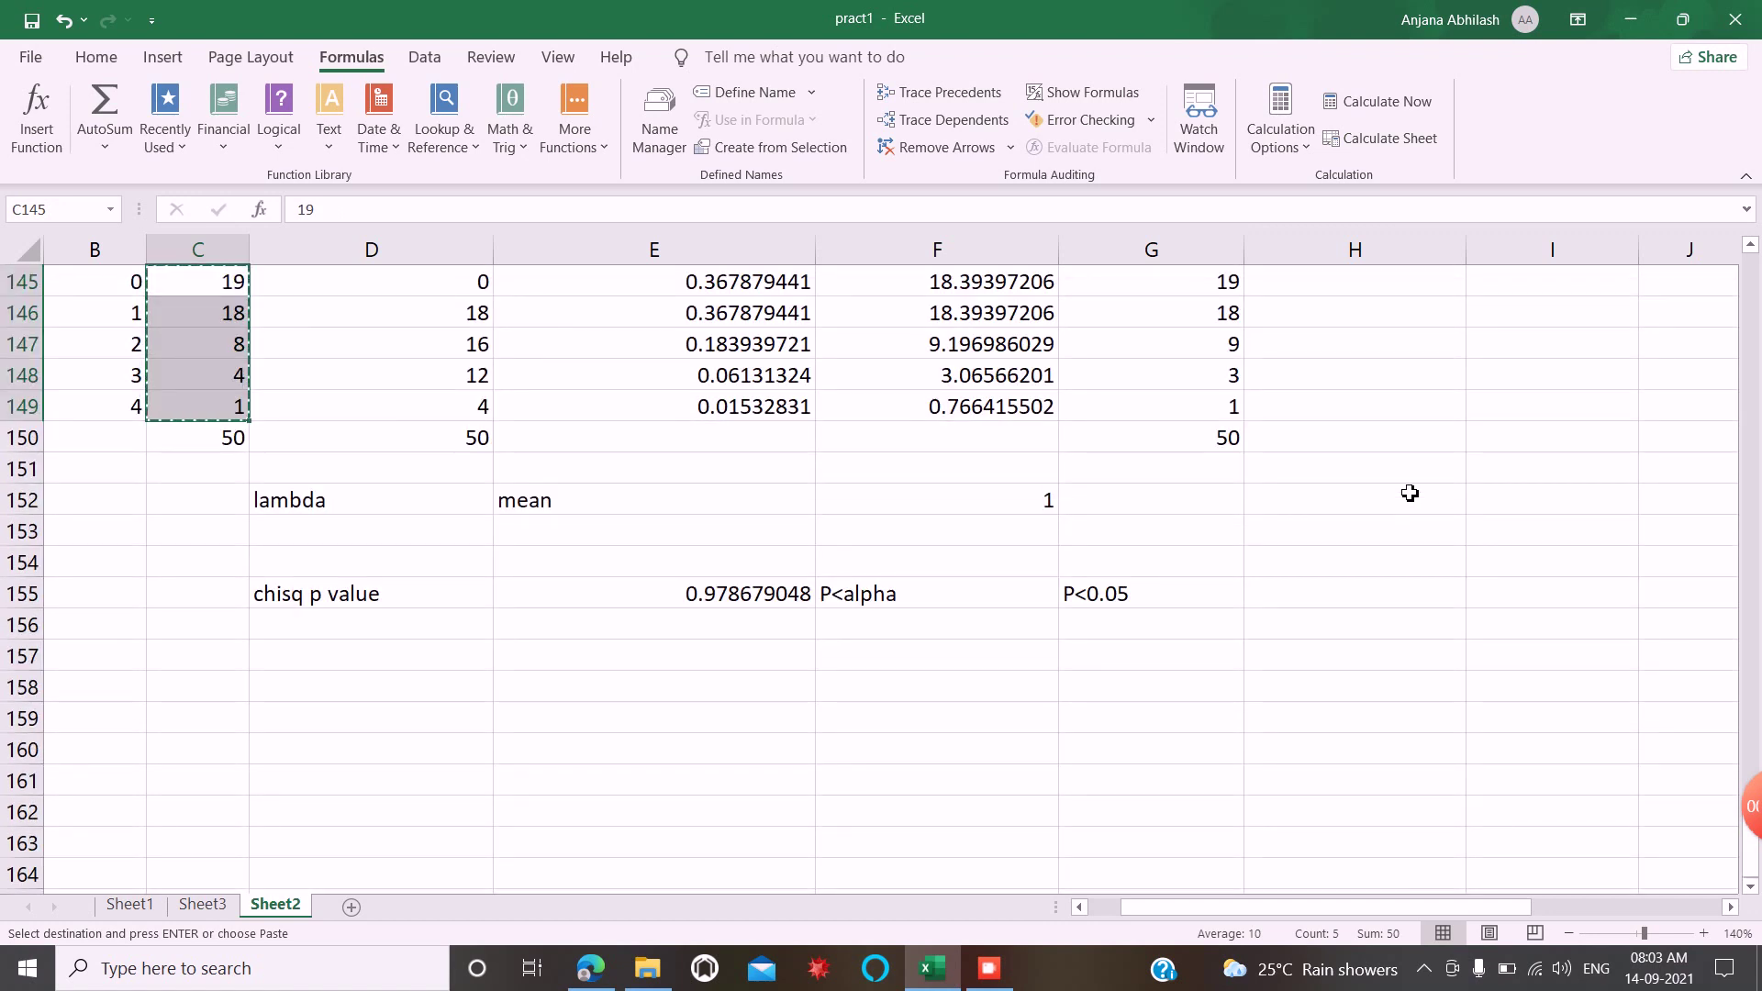
scroll(1239, 496, "down", 2)
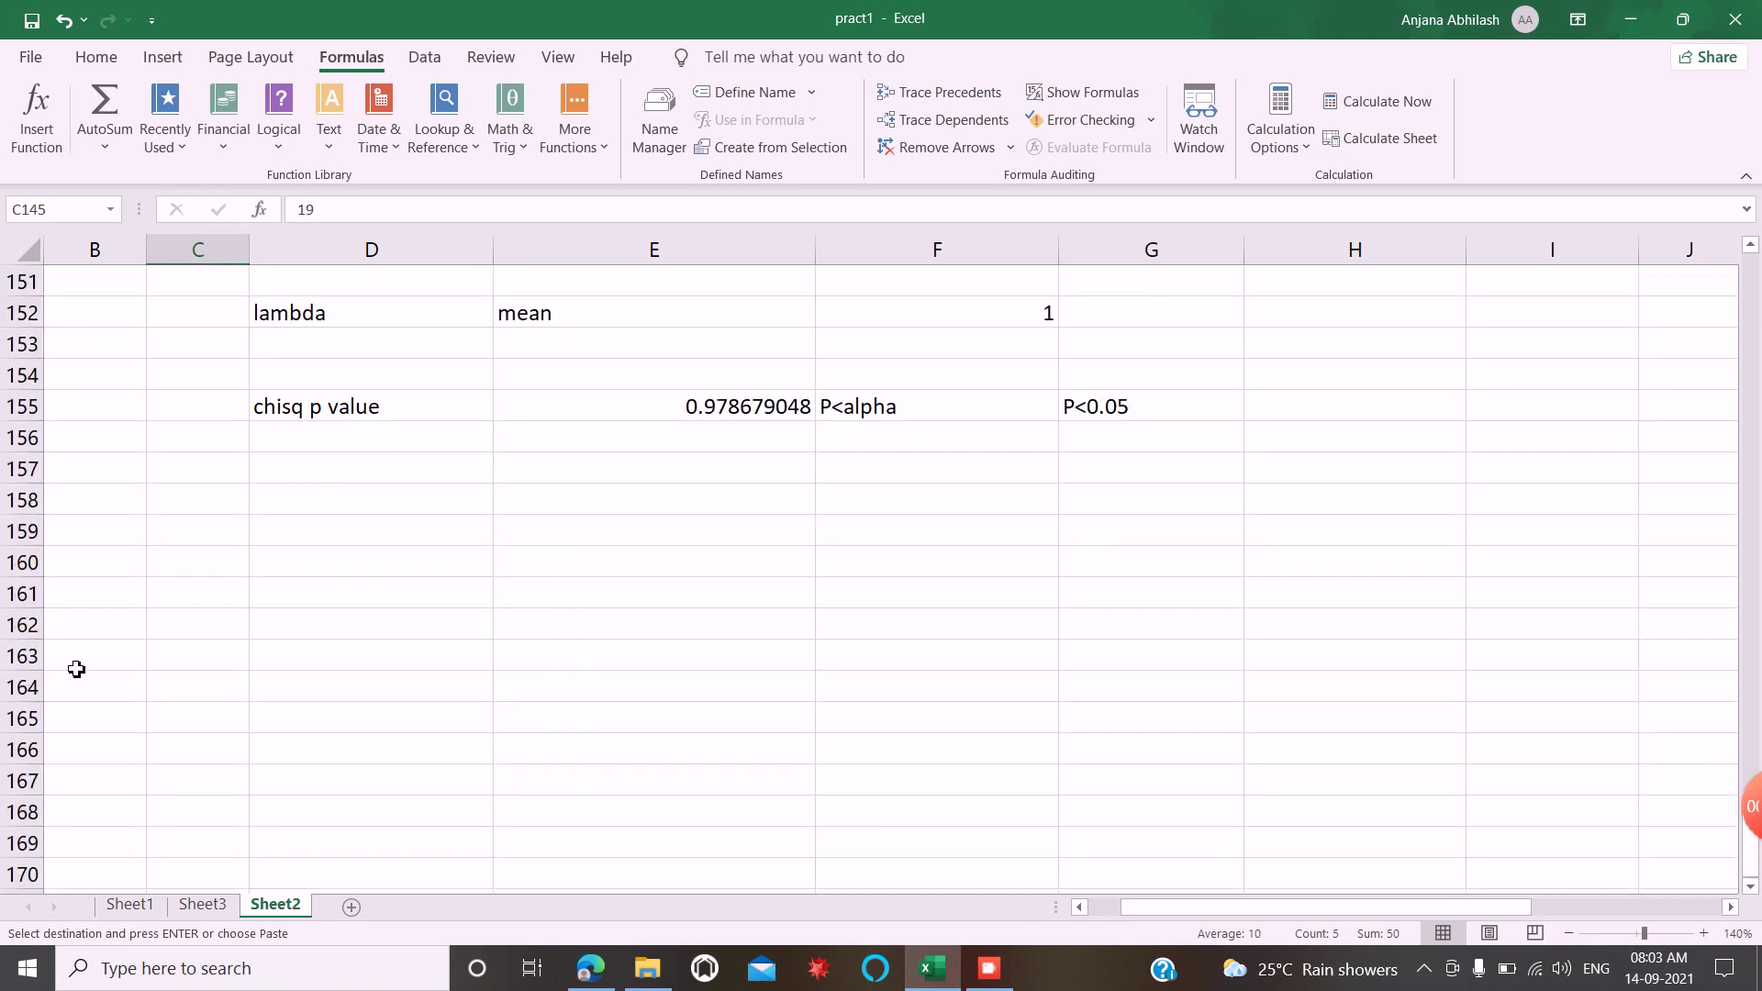
right_click(361, 526)
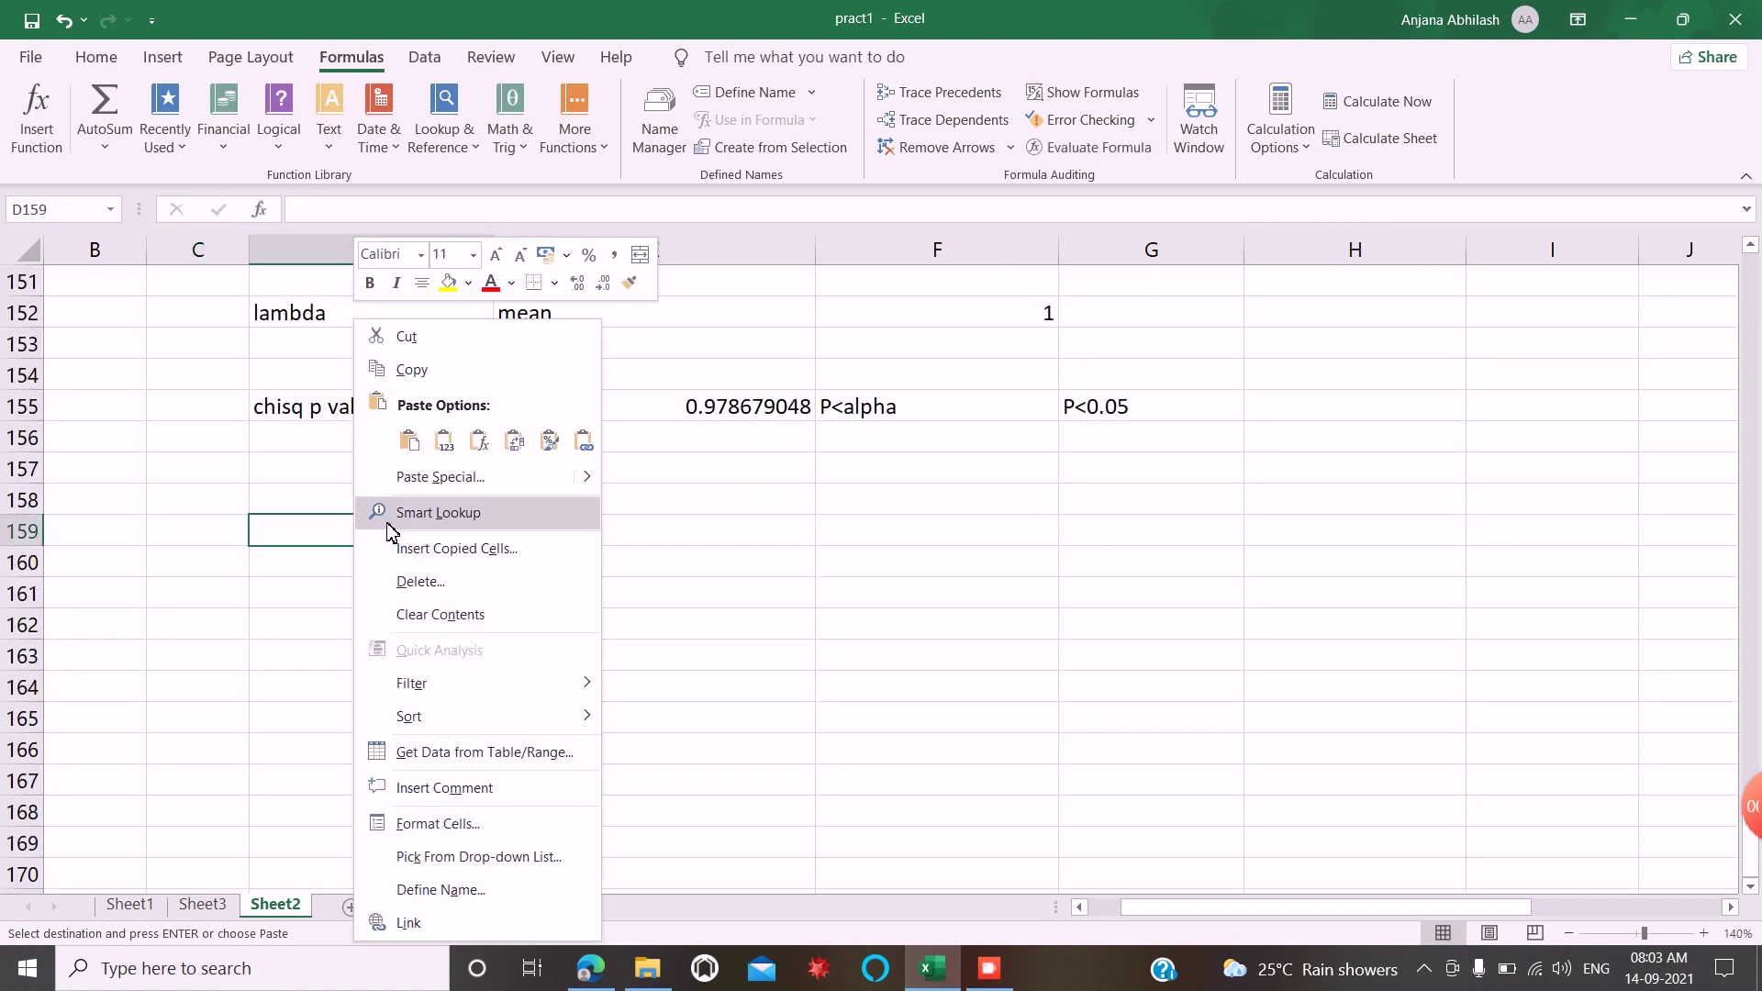
left_click(401, 446)
left_click(734, 573)
Copy the rounded expected frequencies G145:G149 and paste them into E159:E163
scroll(1152, 576, "up", 7)
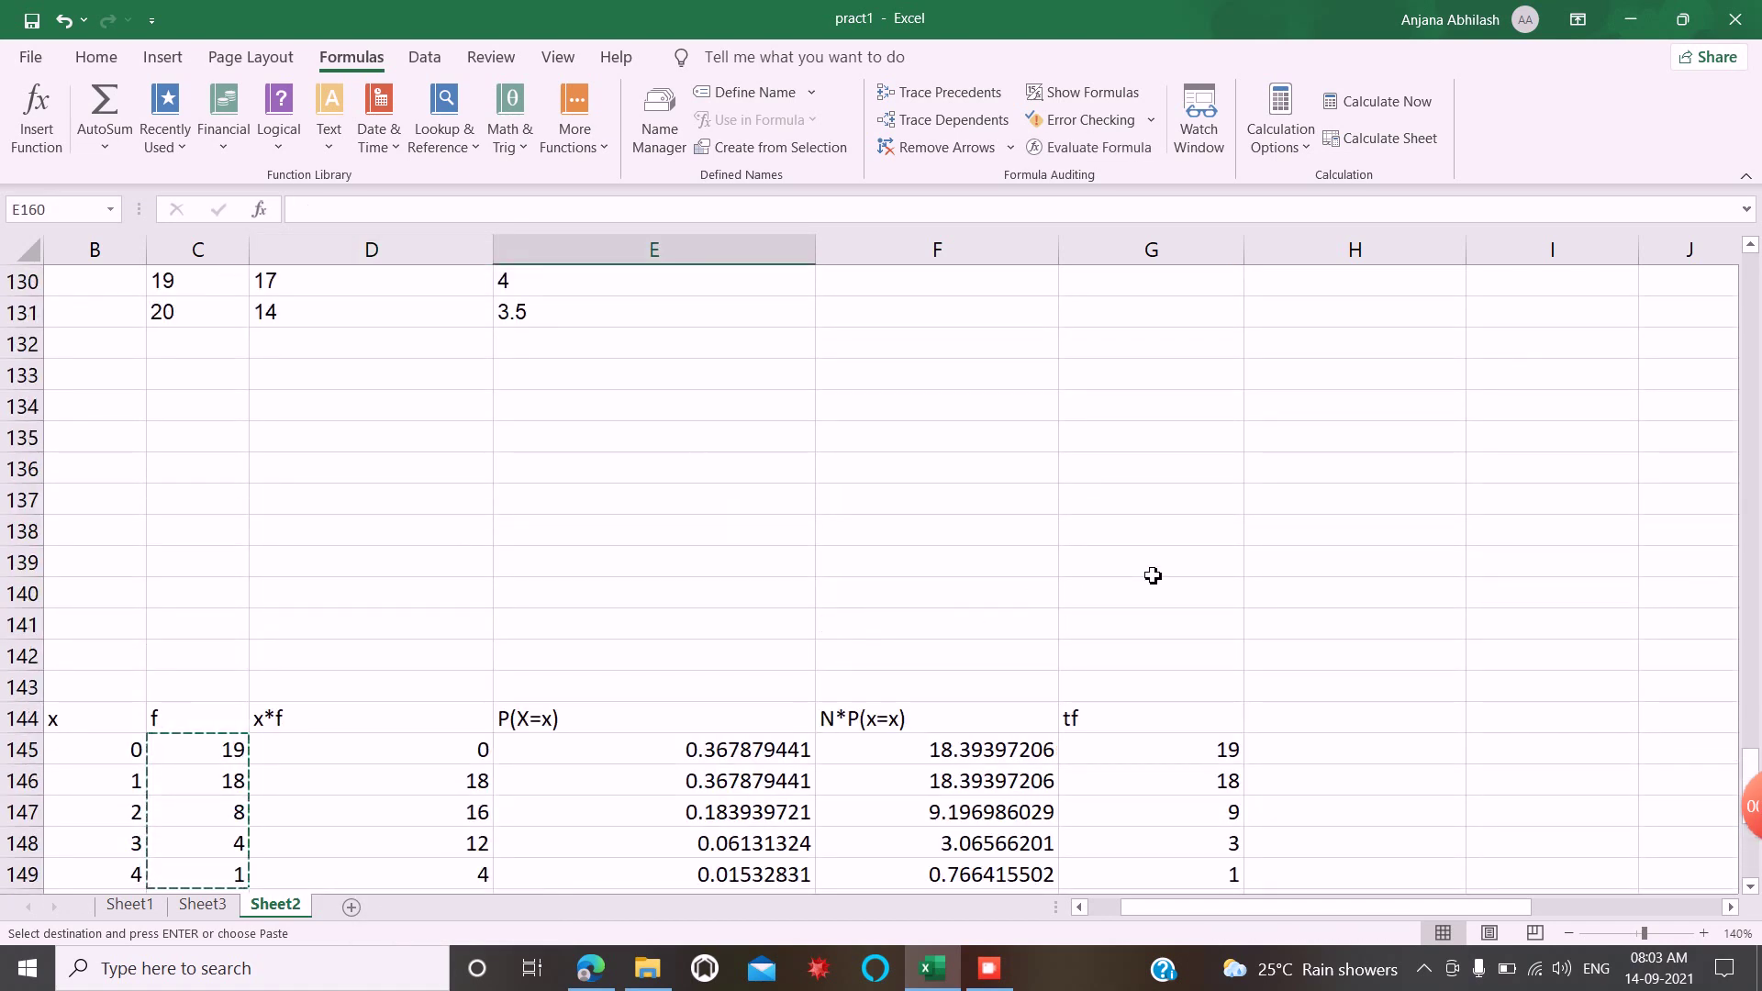
scroll(1184, 606, "down", 3)
left_click_drag(1147, 482, 1164, 590)
right_click(1158, 571)
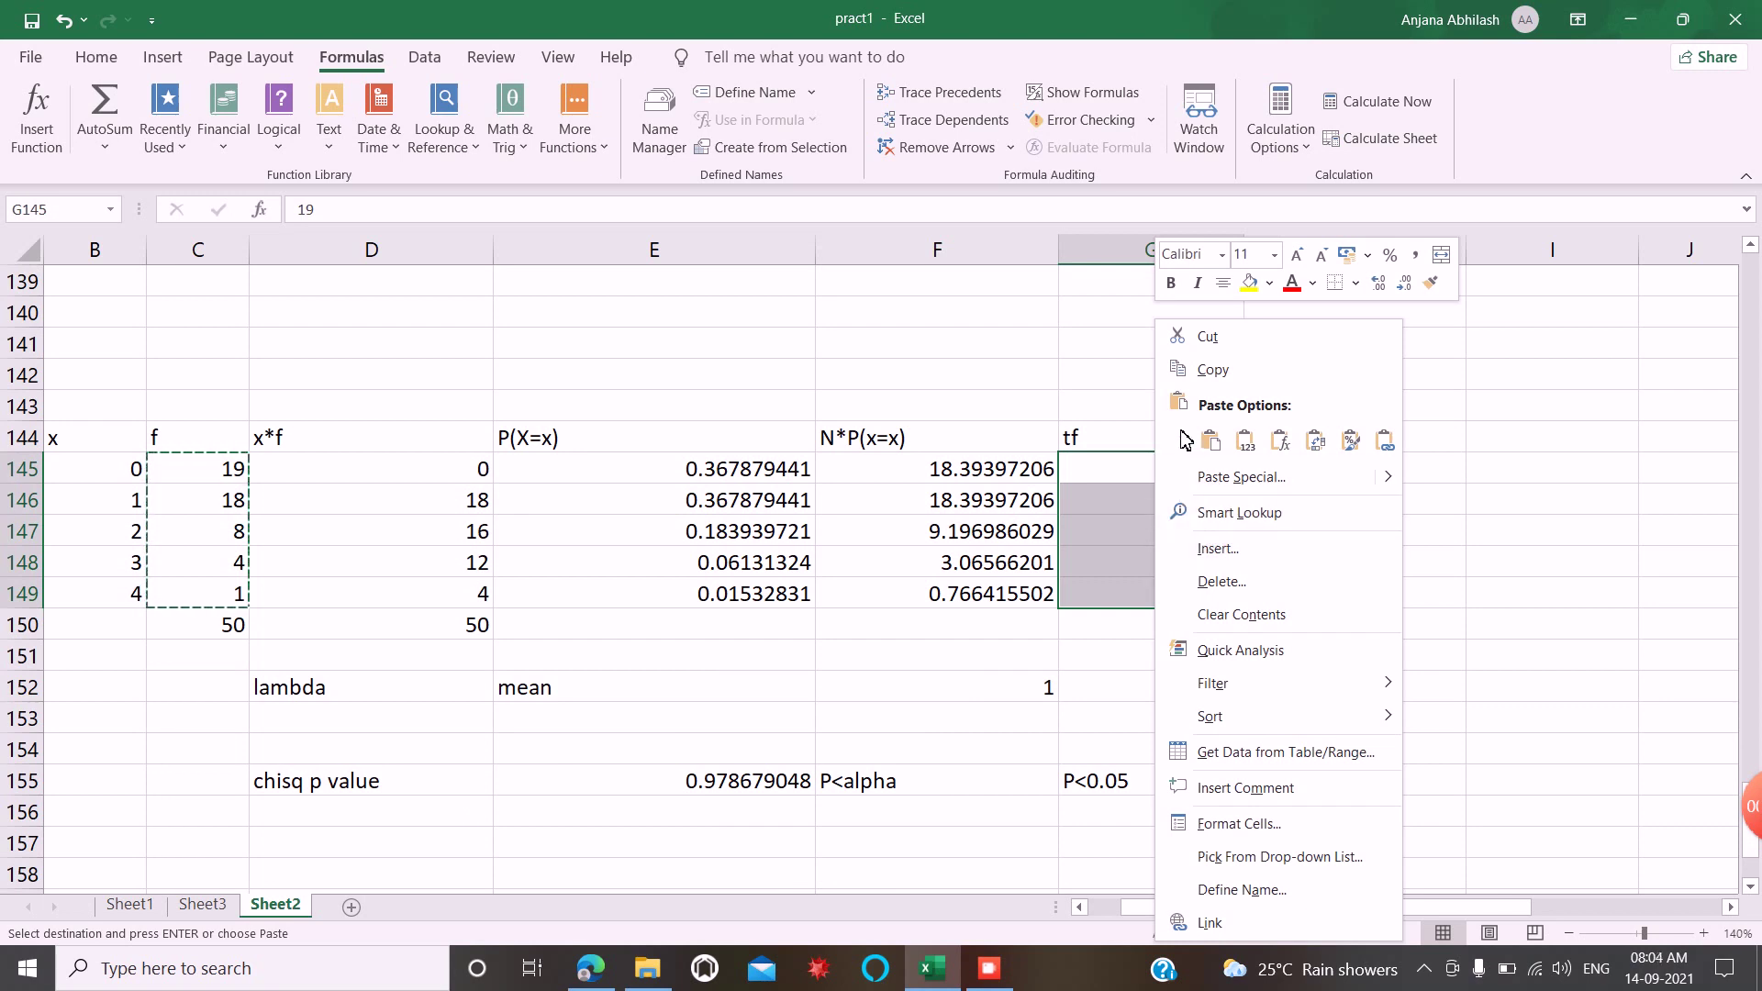
left_click(1212, 369)
scroll(779, 512, "down", 6)
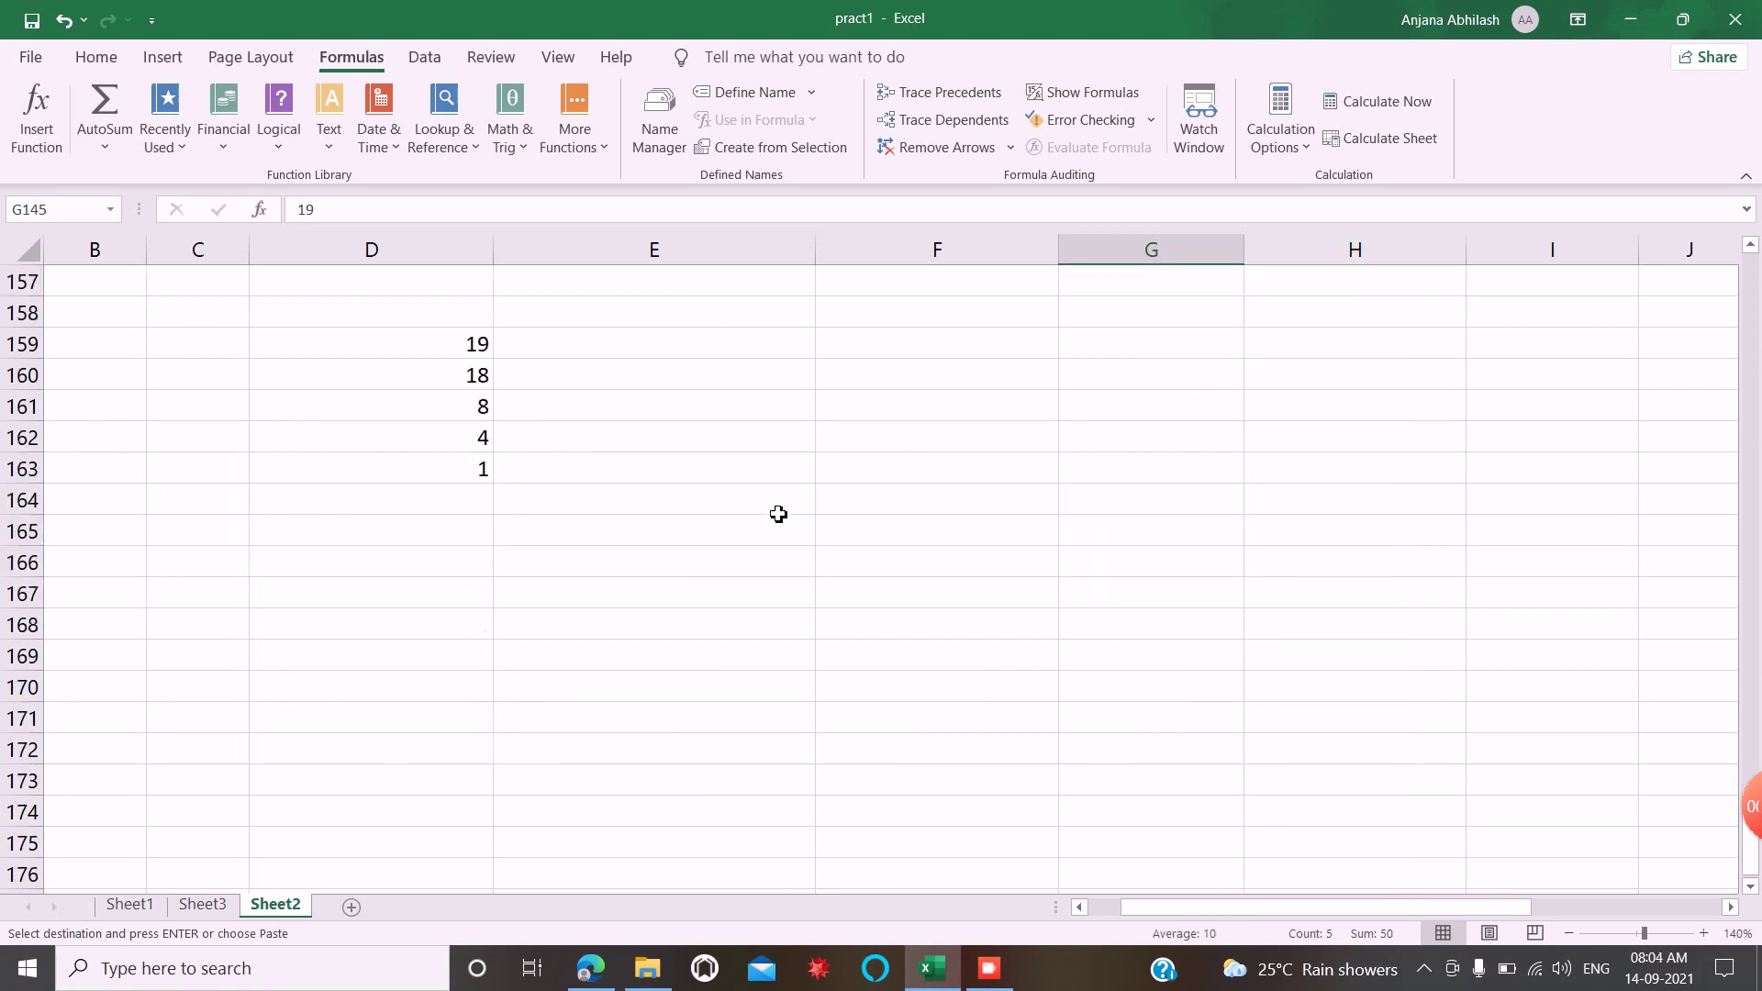
left_click(615, 346)
right_click(615, 346)
left_click(664, 443)
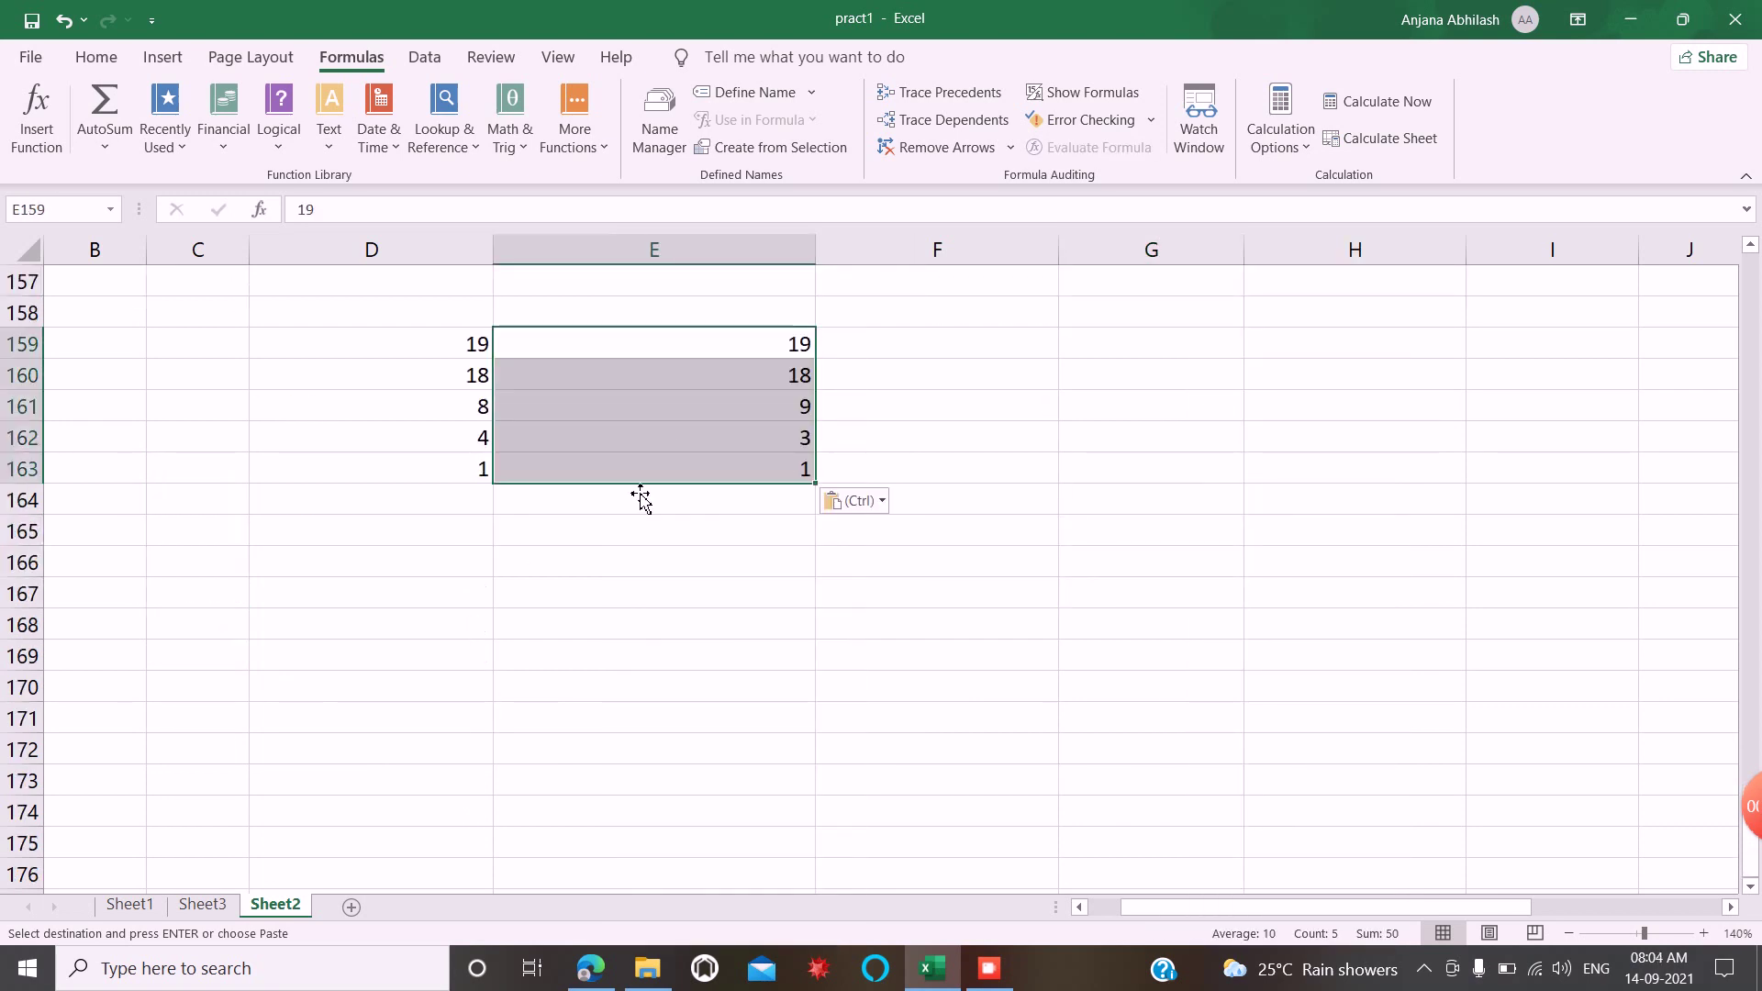
left_click(621, 537)
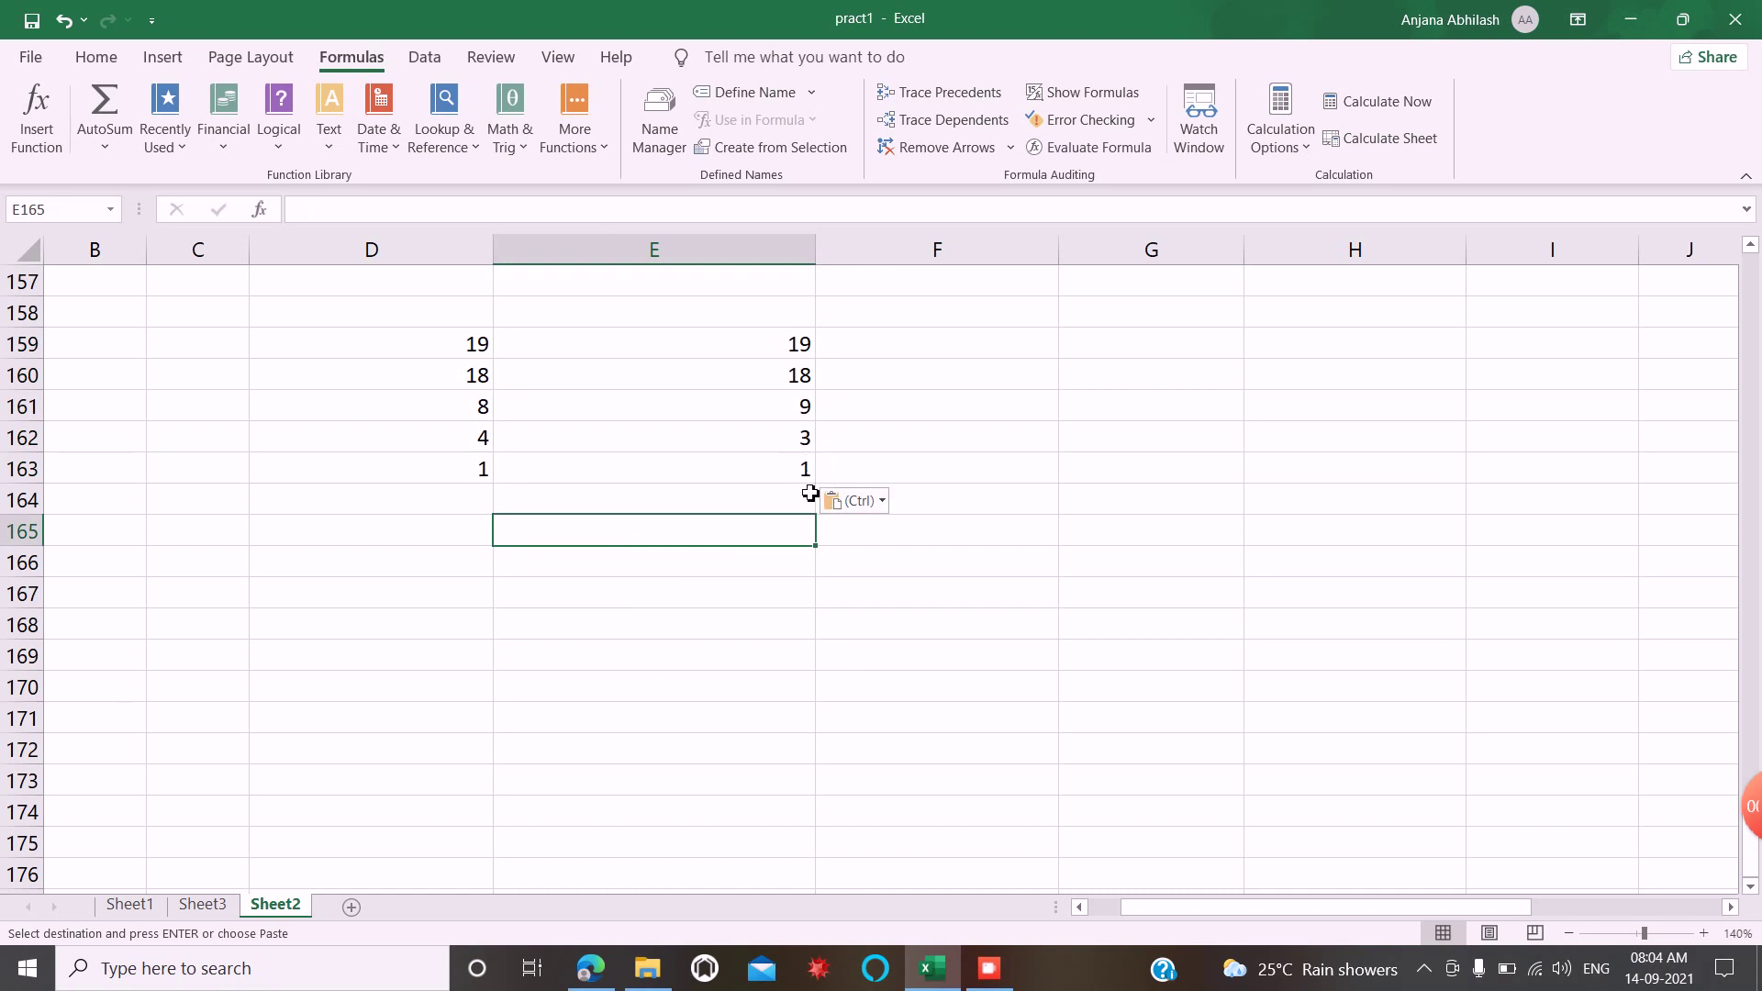
left_click(688, 472)
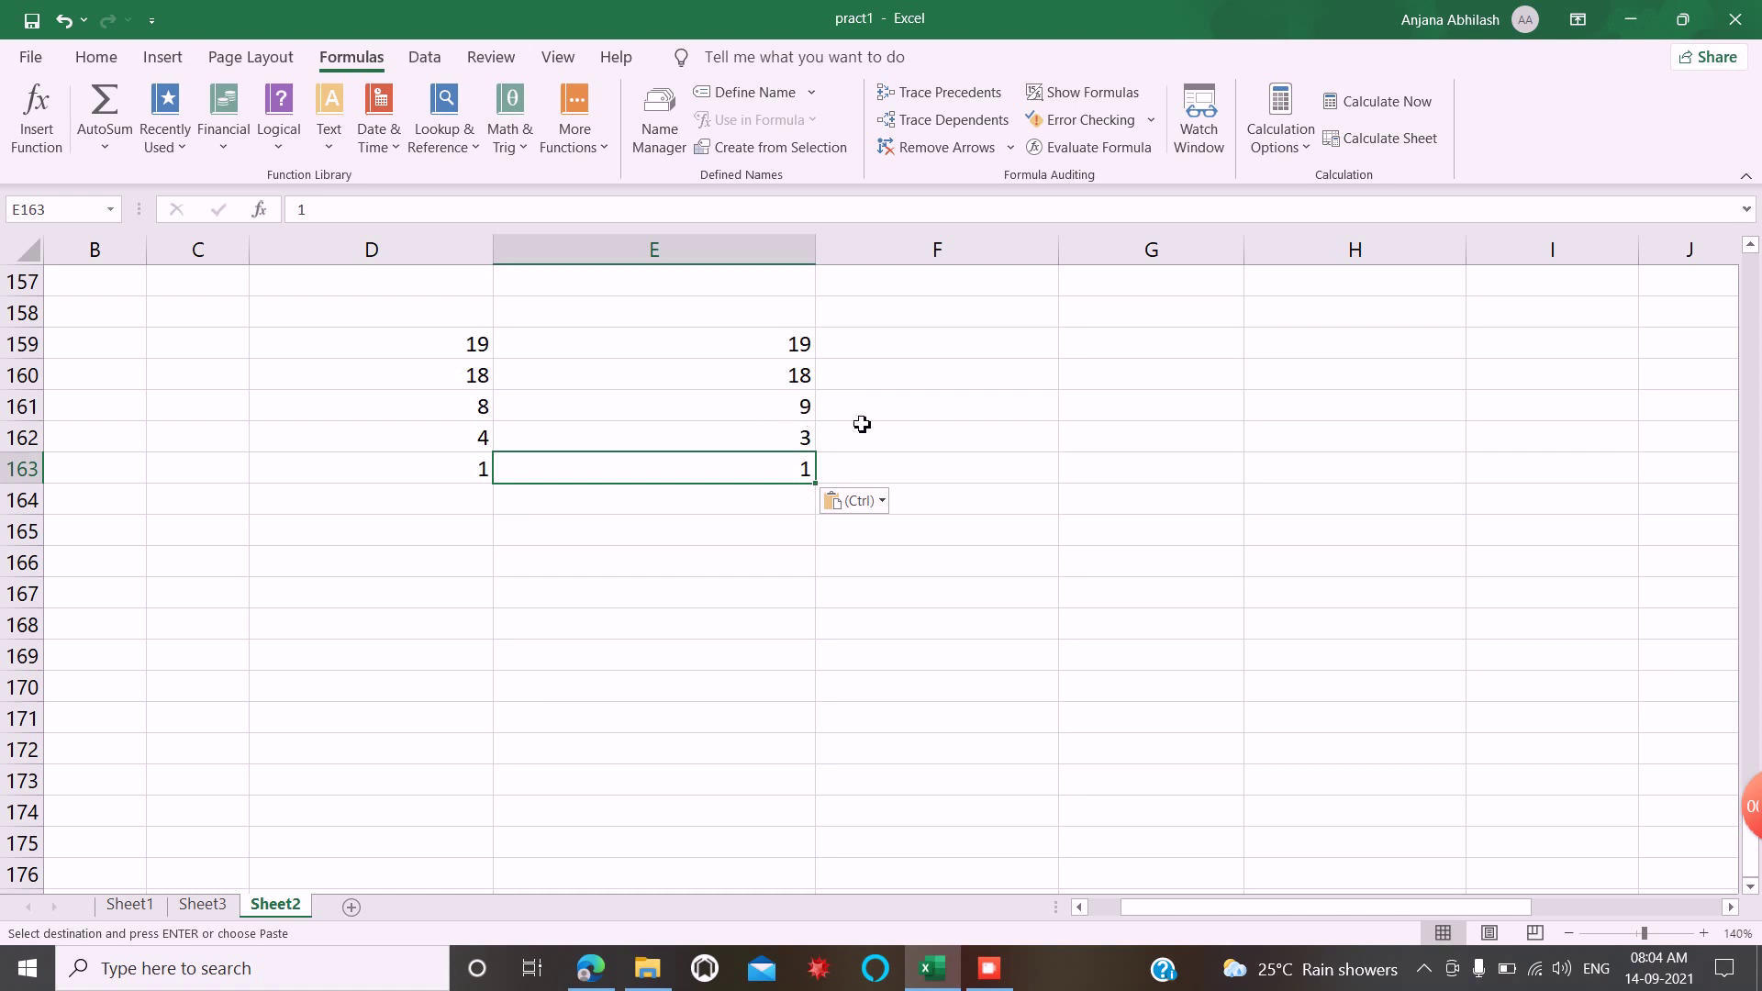
Pool the expected classes into E161 with =9+3+1 and clear E162:E163
left_click(756, 415)
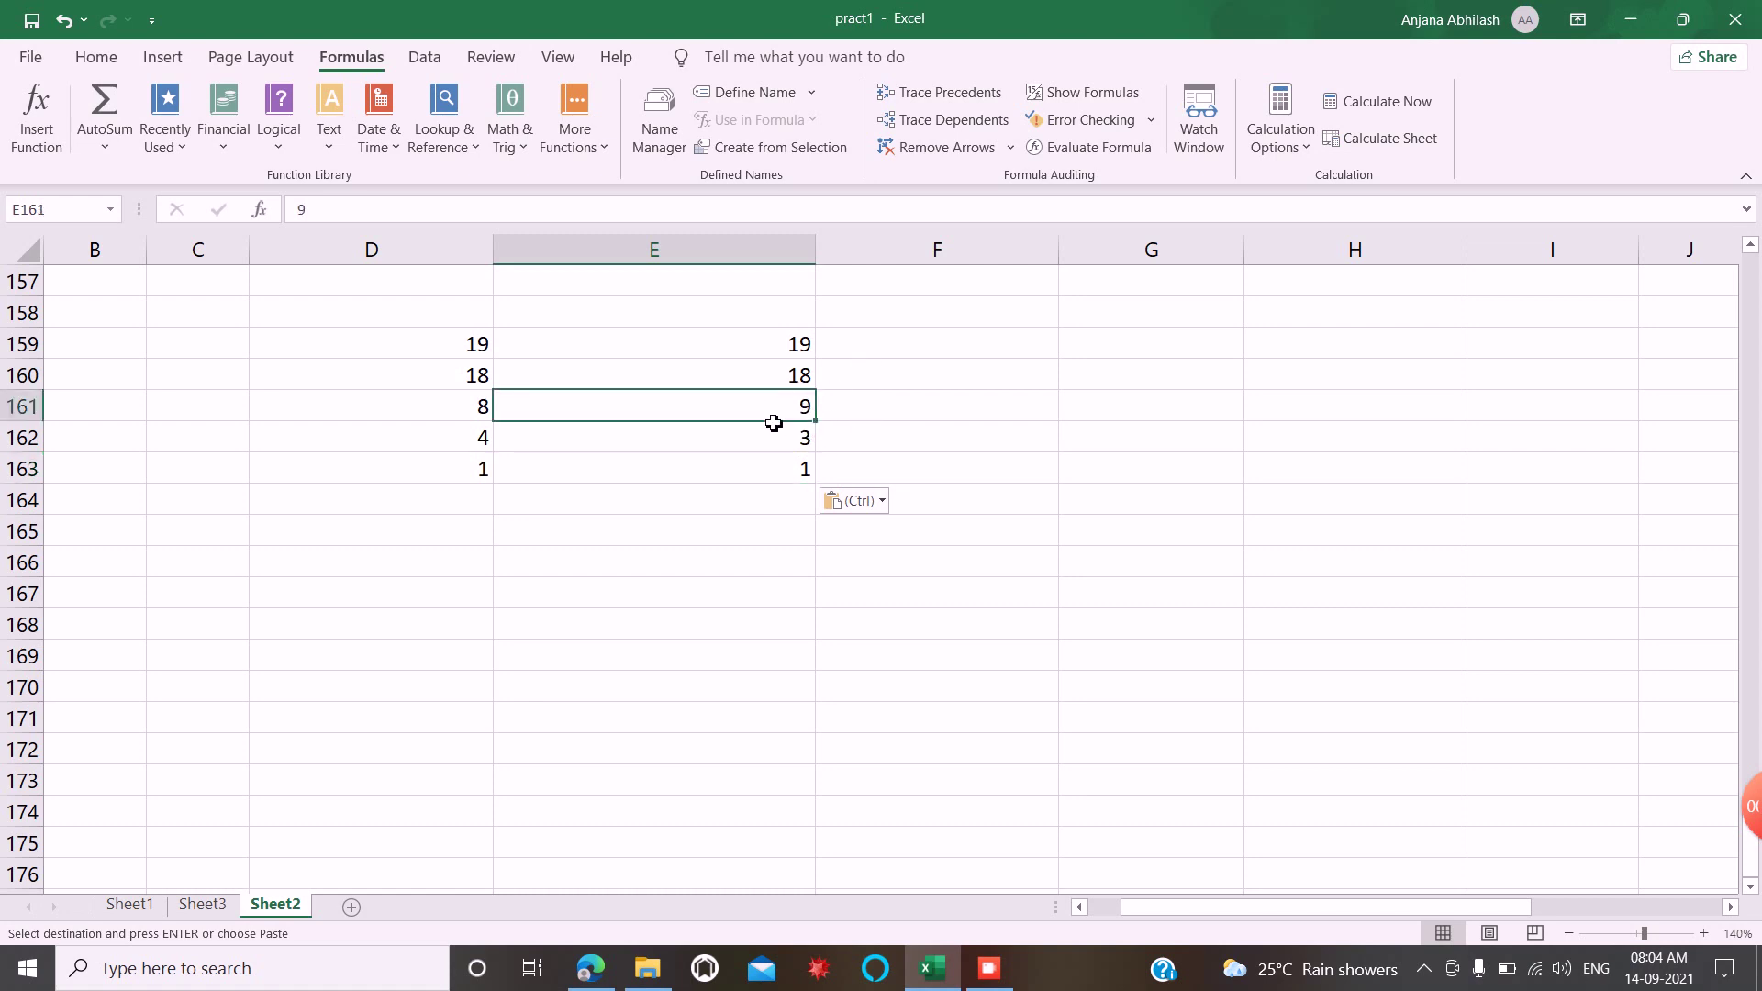
type("=")
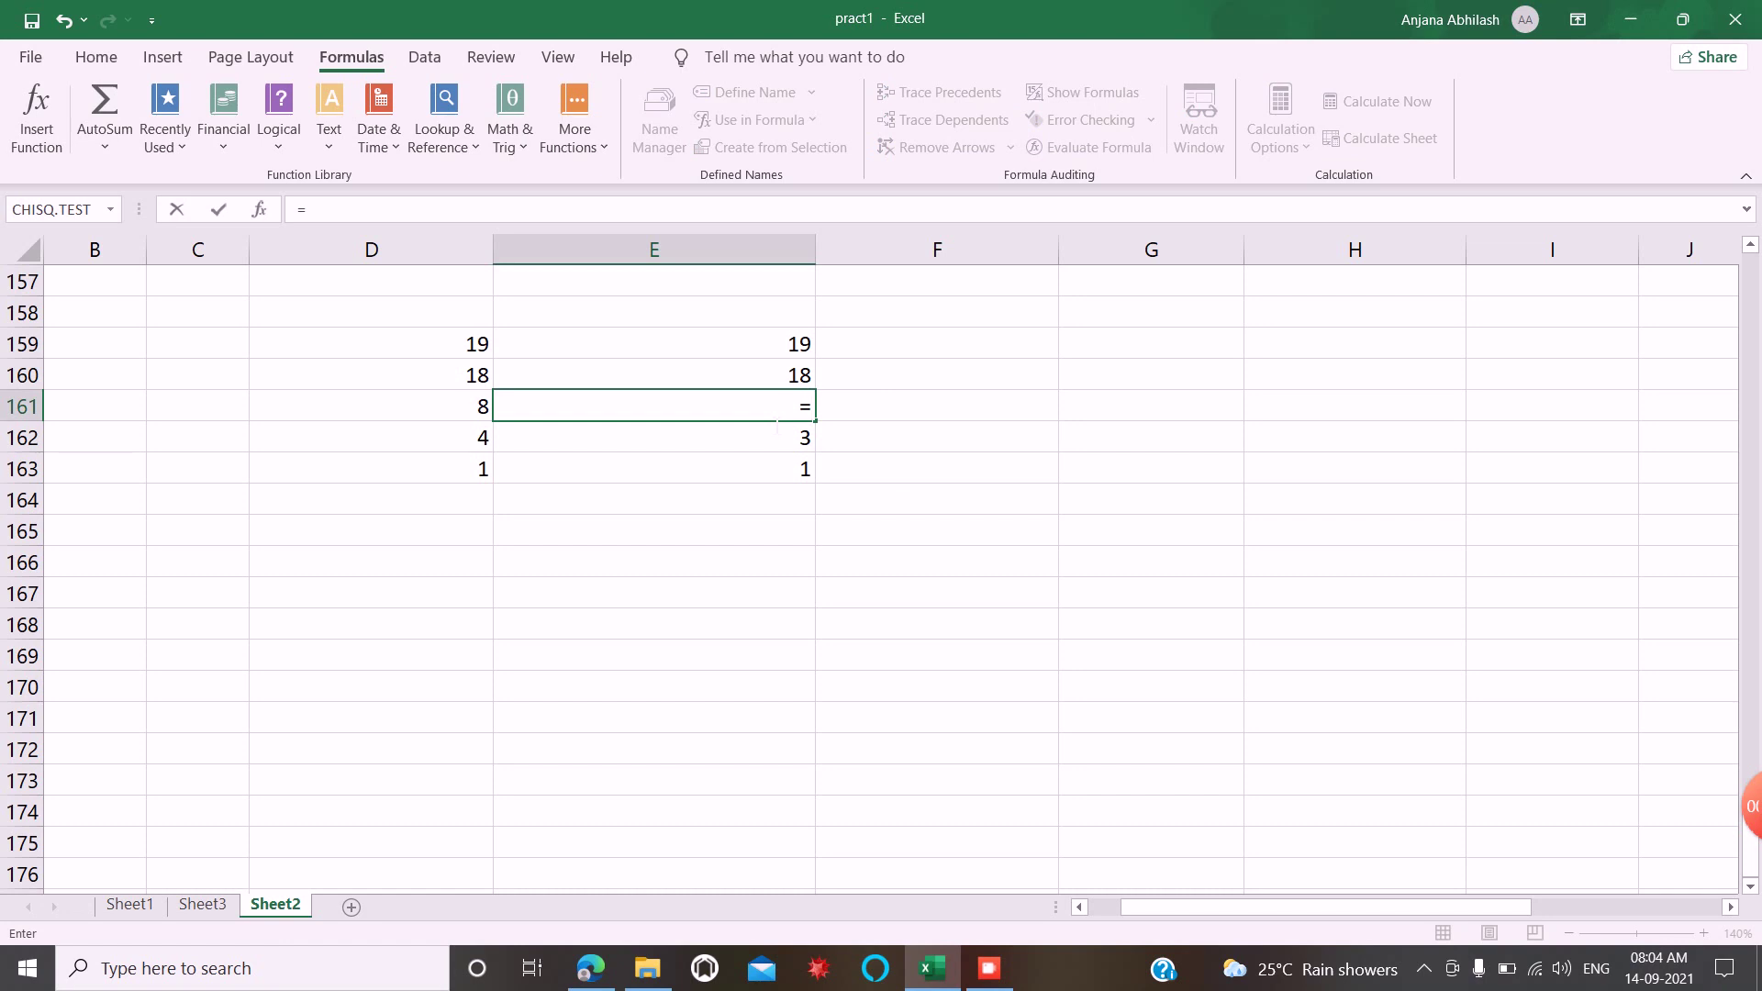
type("9+")
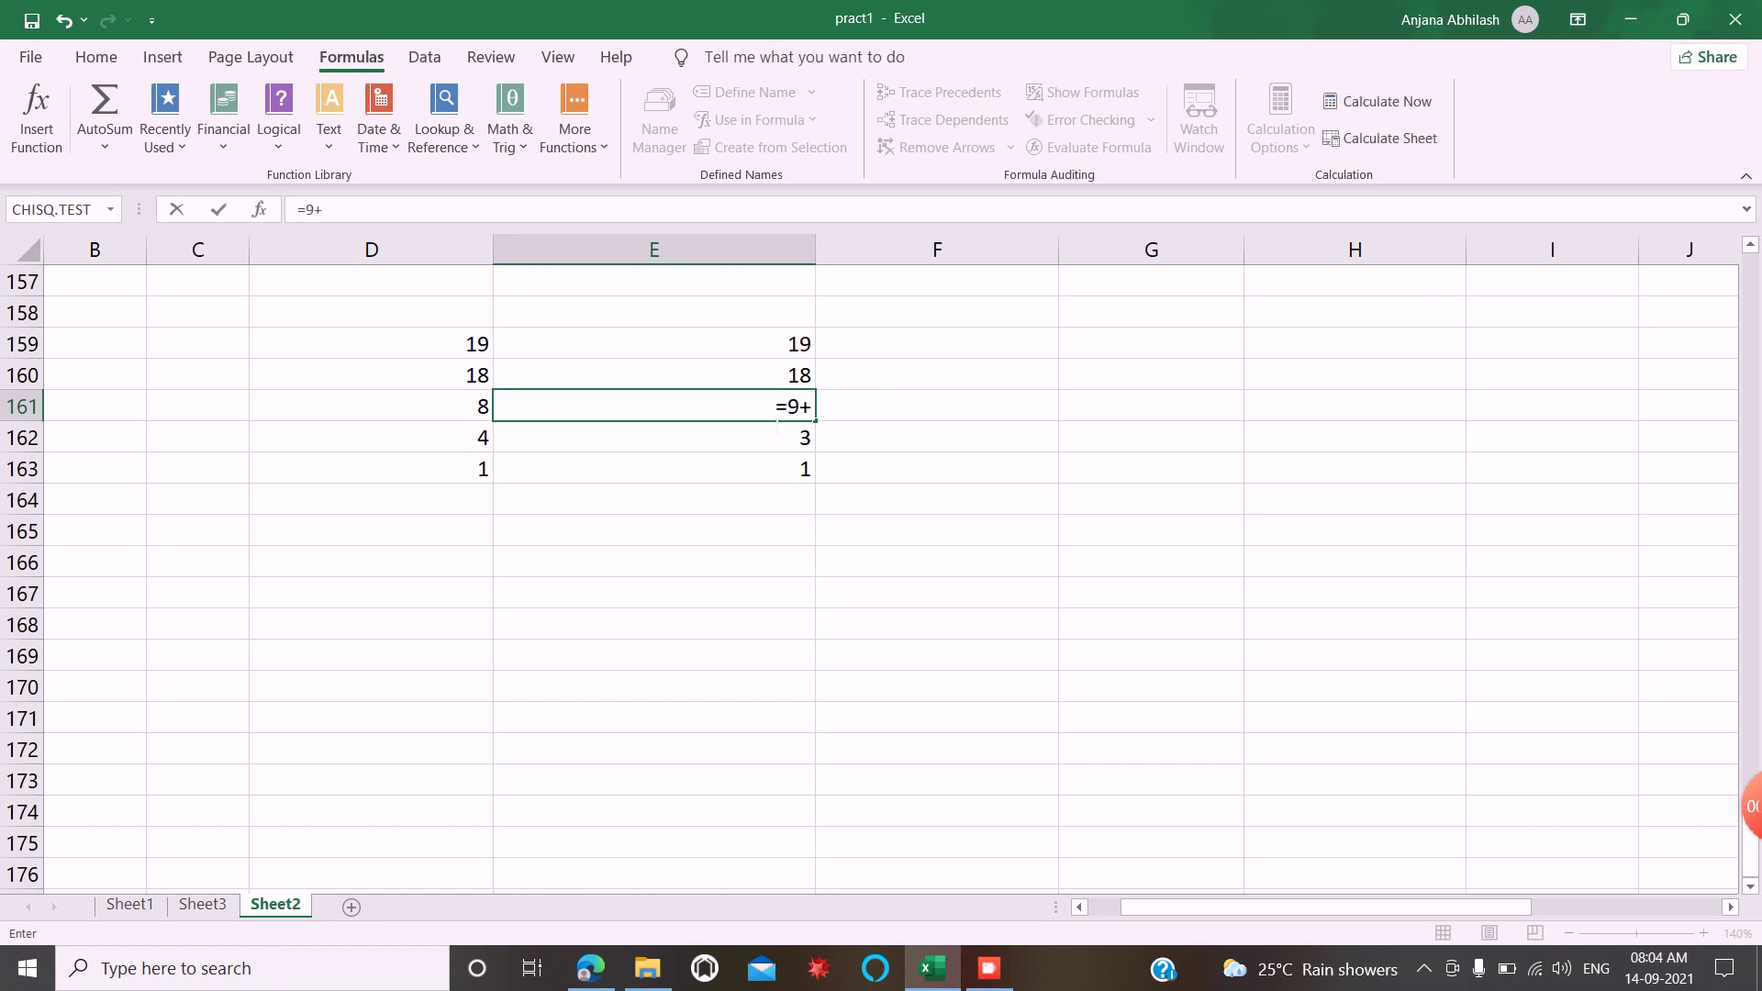
type("3+1")
left_click(701, 531)
left_click_drag(783, 440, 777, 475)
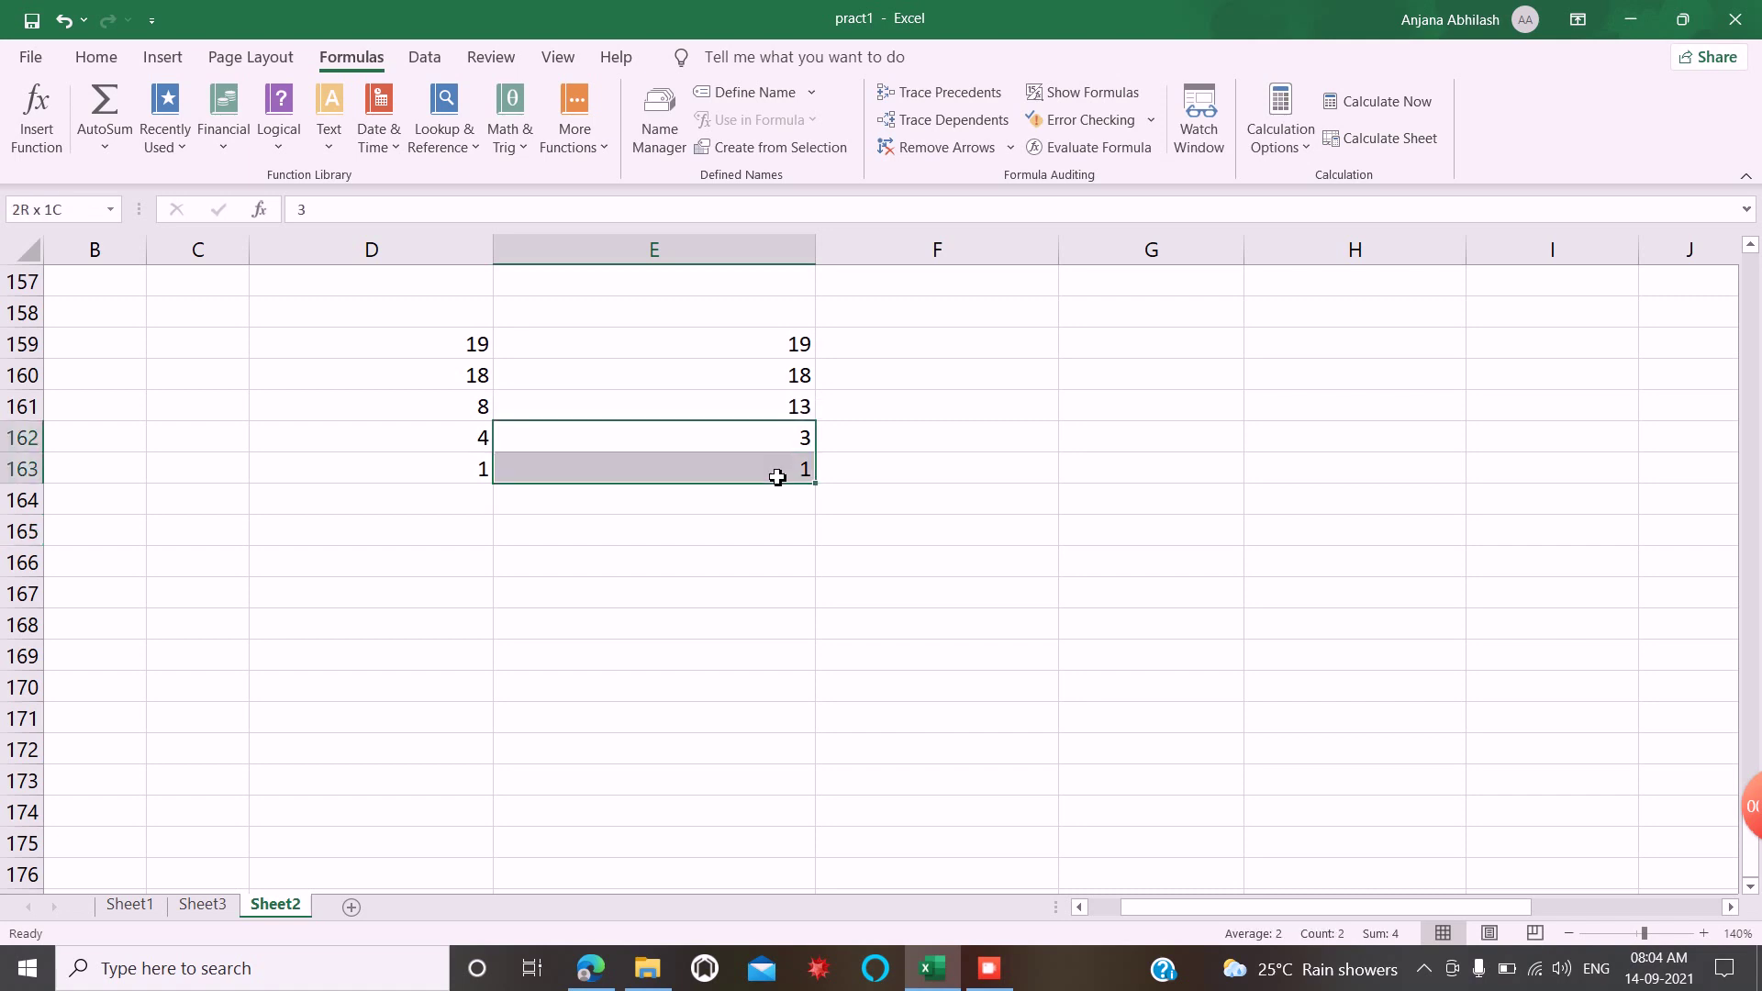
key("Delete")
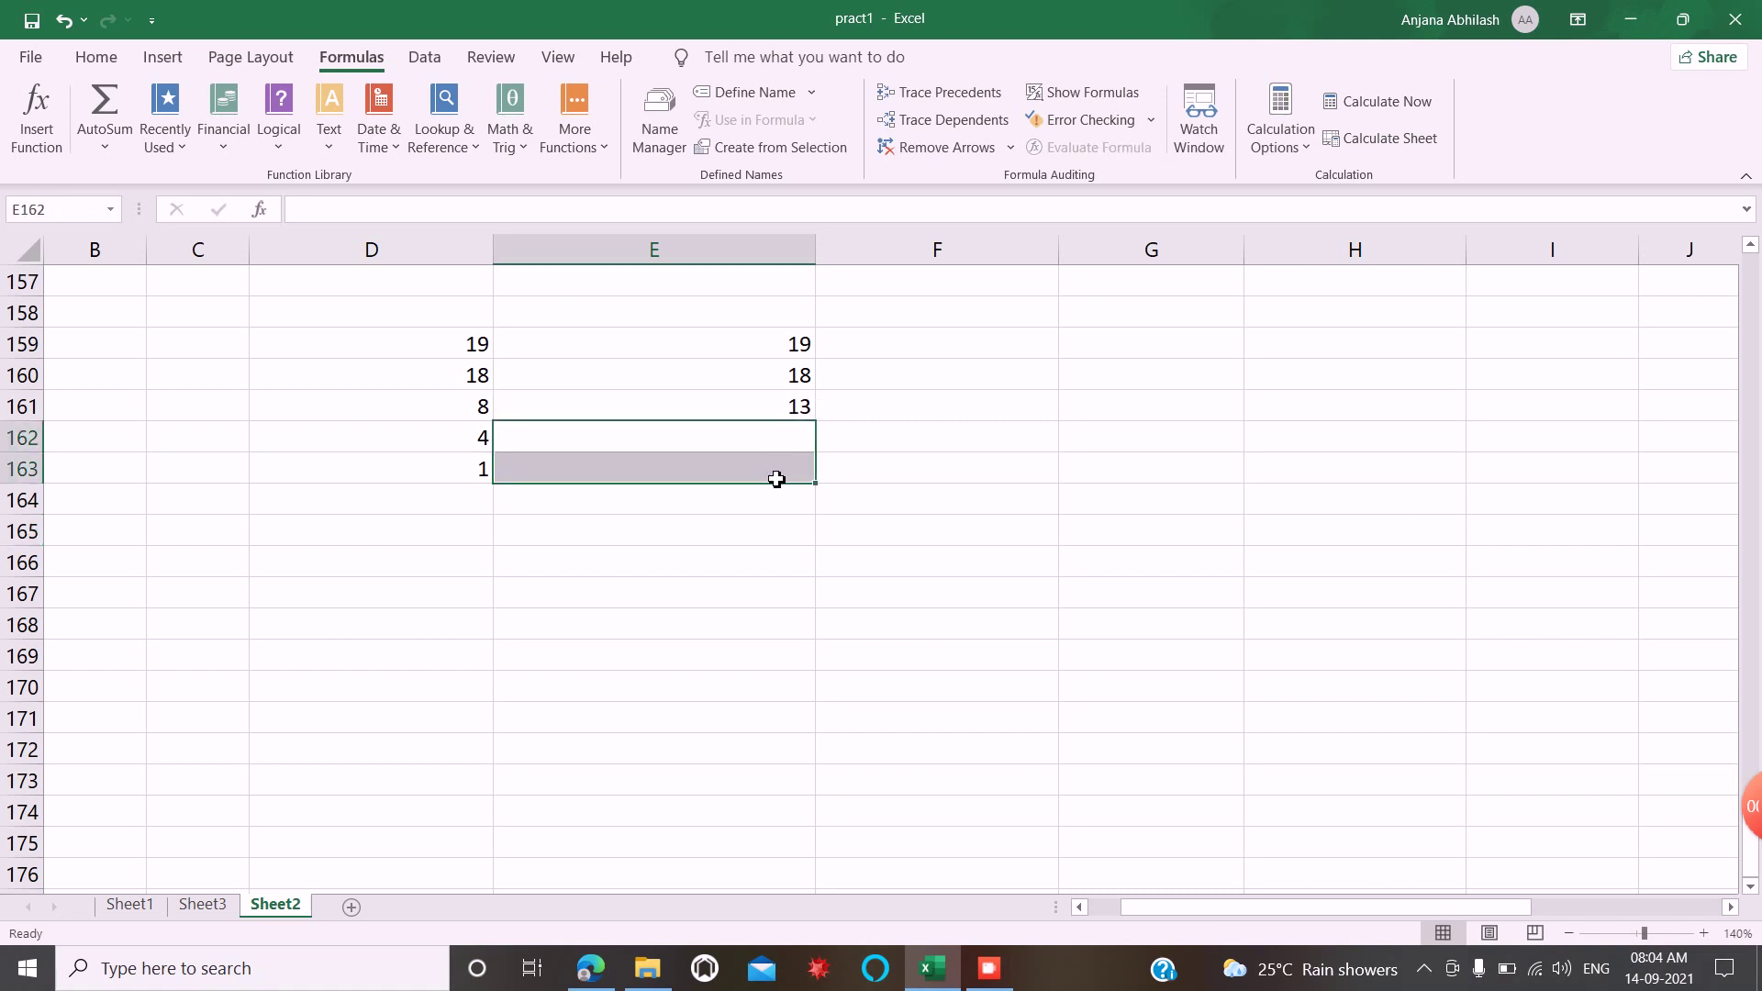
left_click(761, 506)
scroll(1283, 461, "up", 4)
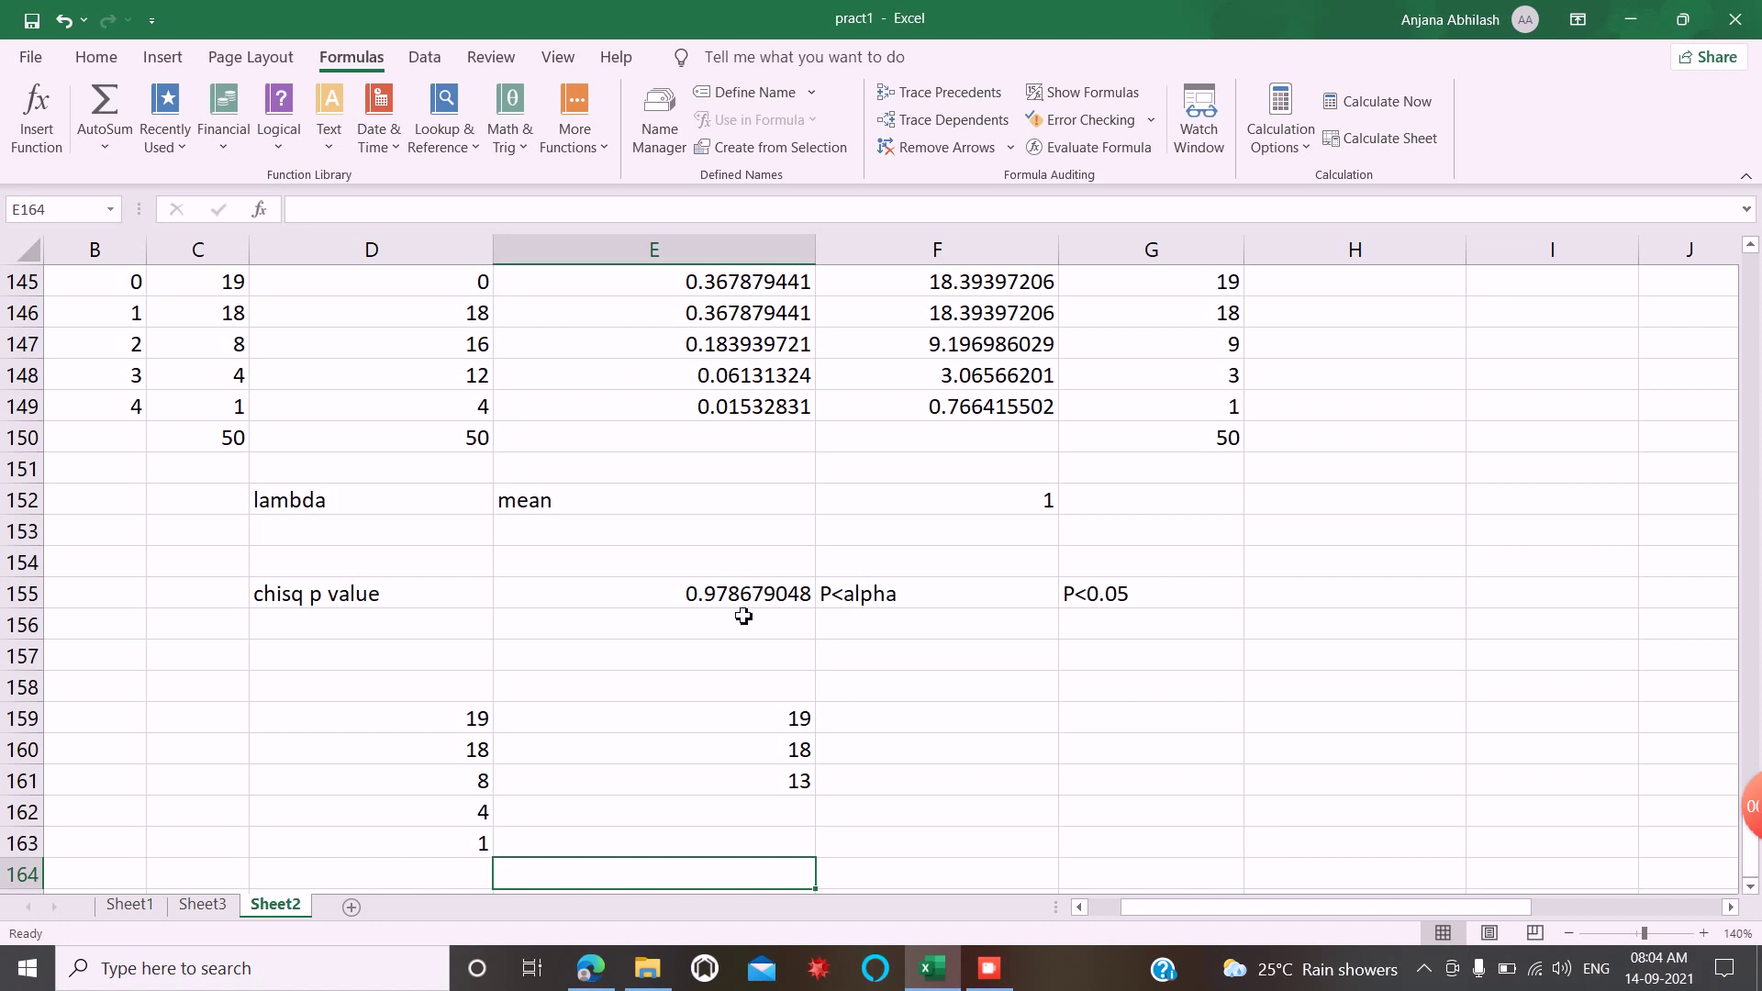
scroll(504, 720, "down", 2)
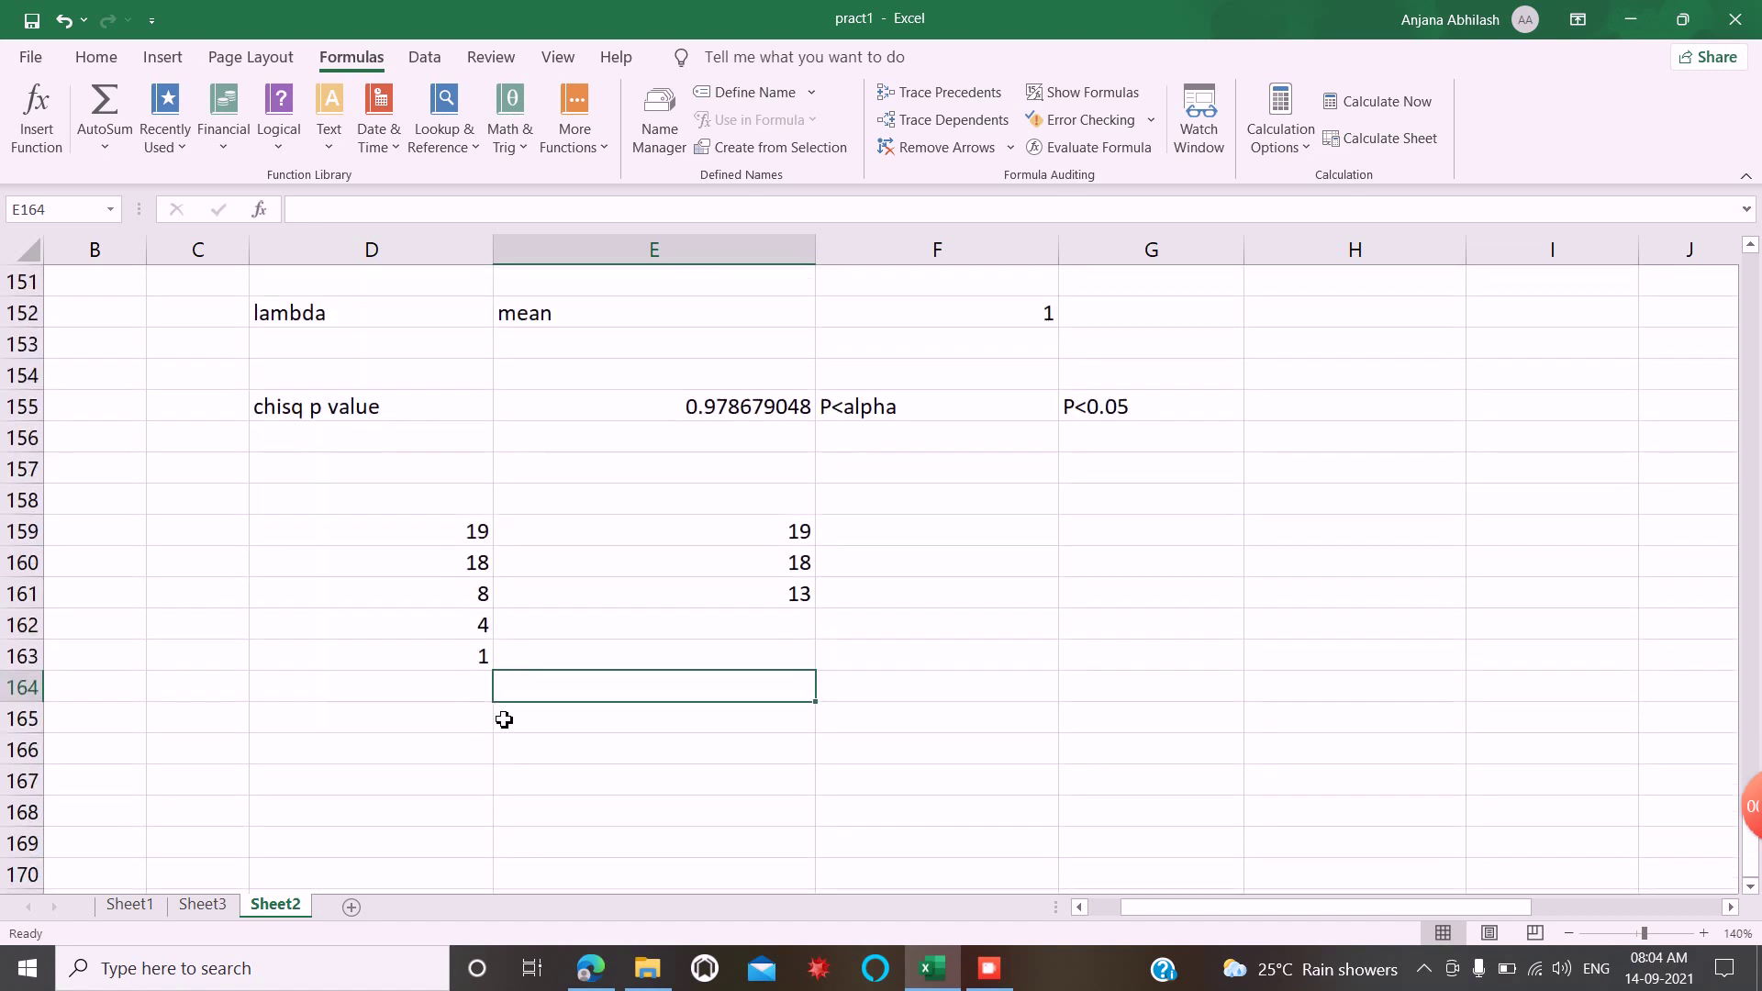
Pool the observed classes into D161 with =8+4+1 and clear D162:D163
left_click(453, 600)
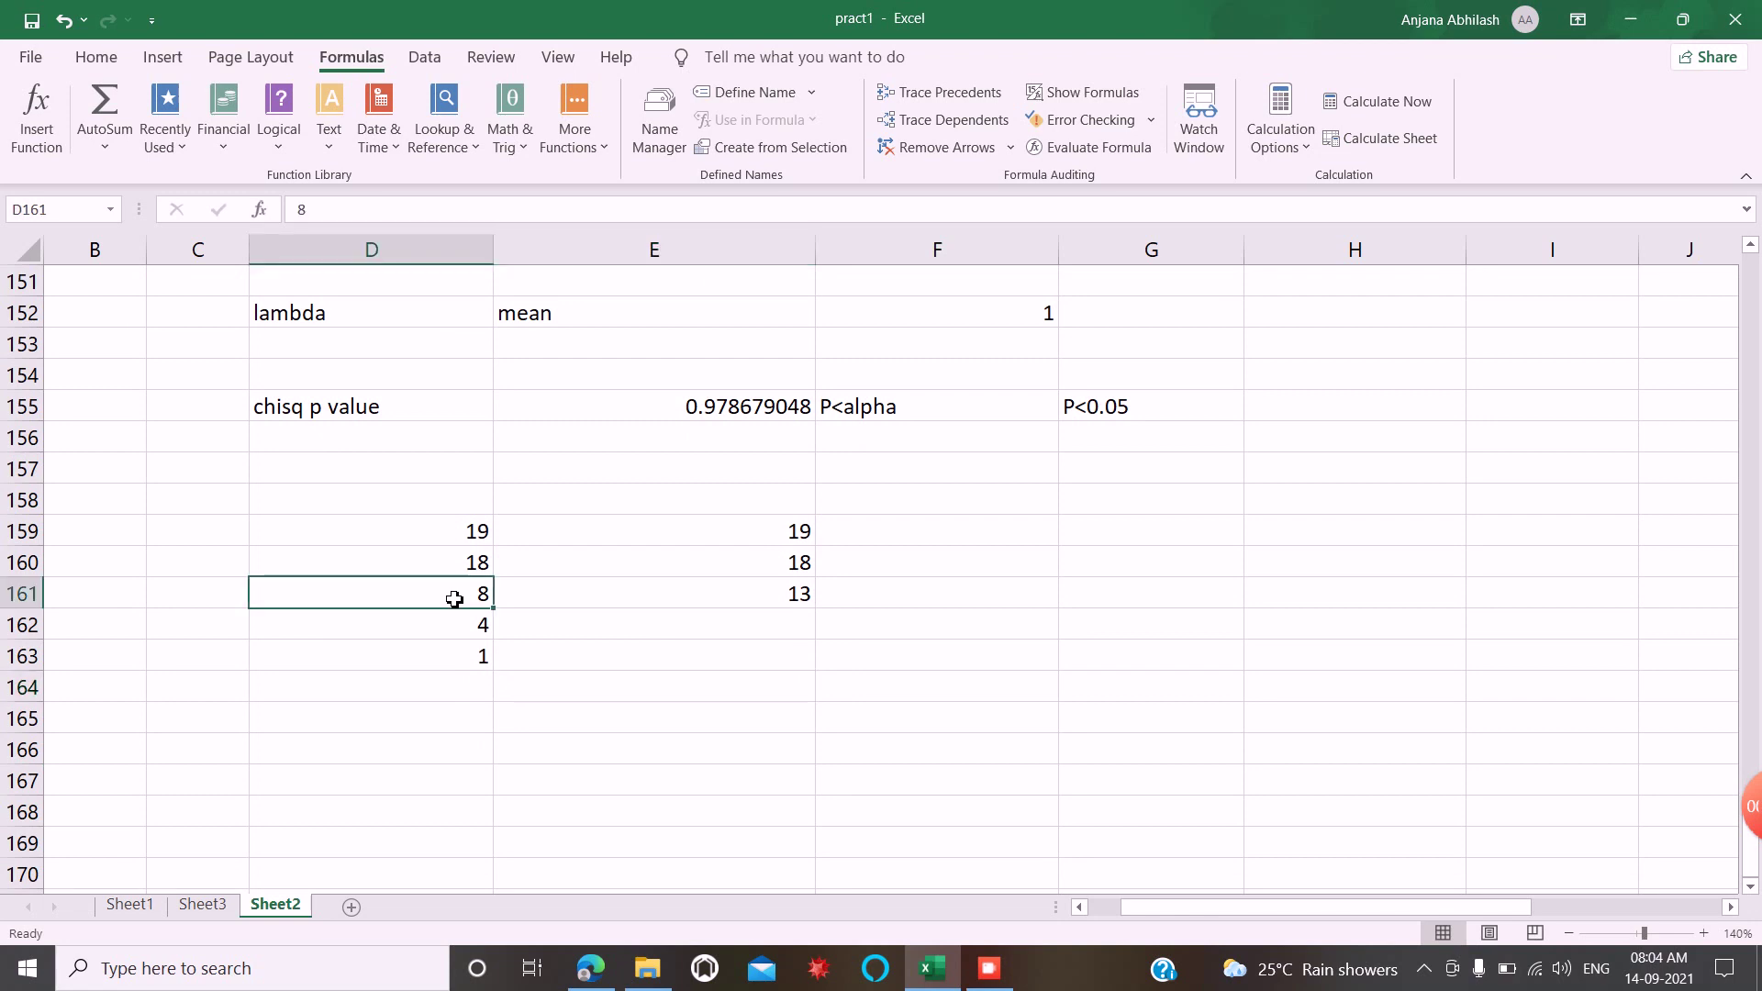
type("=8")
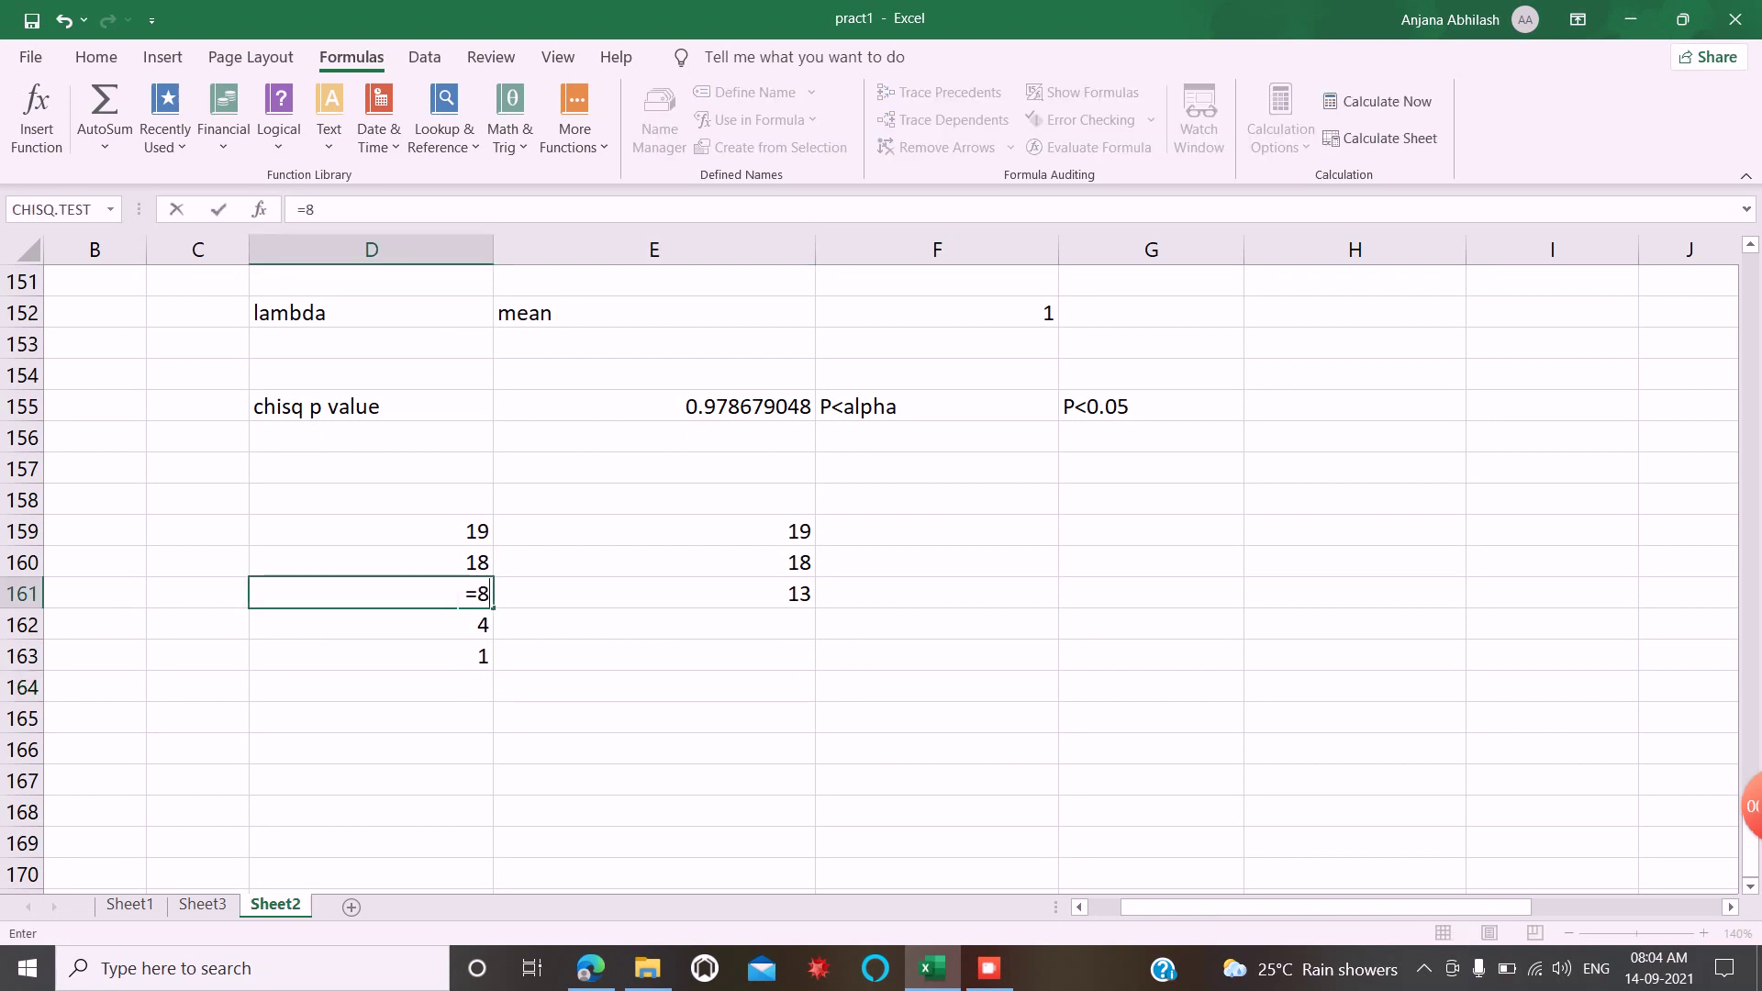
type("-")
key("BackSpace")
type("+4+1")
key("Return")
left_click(516, 690)
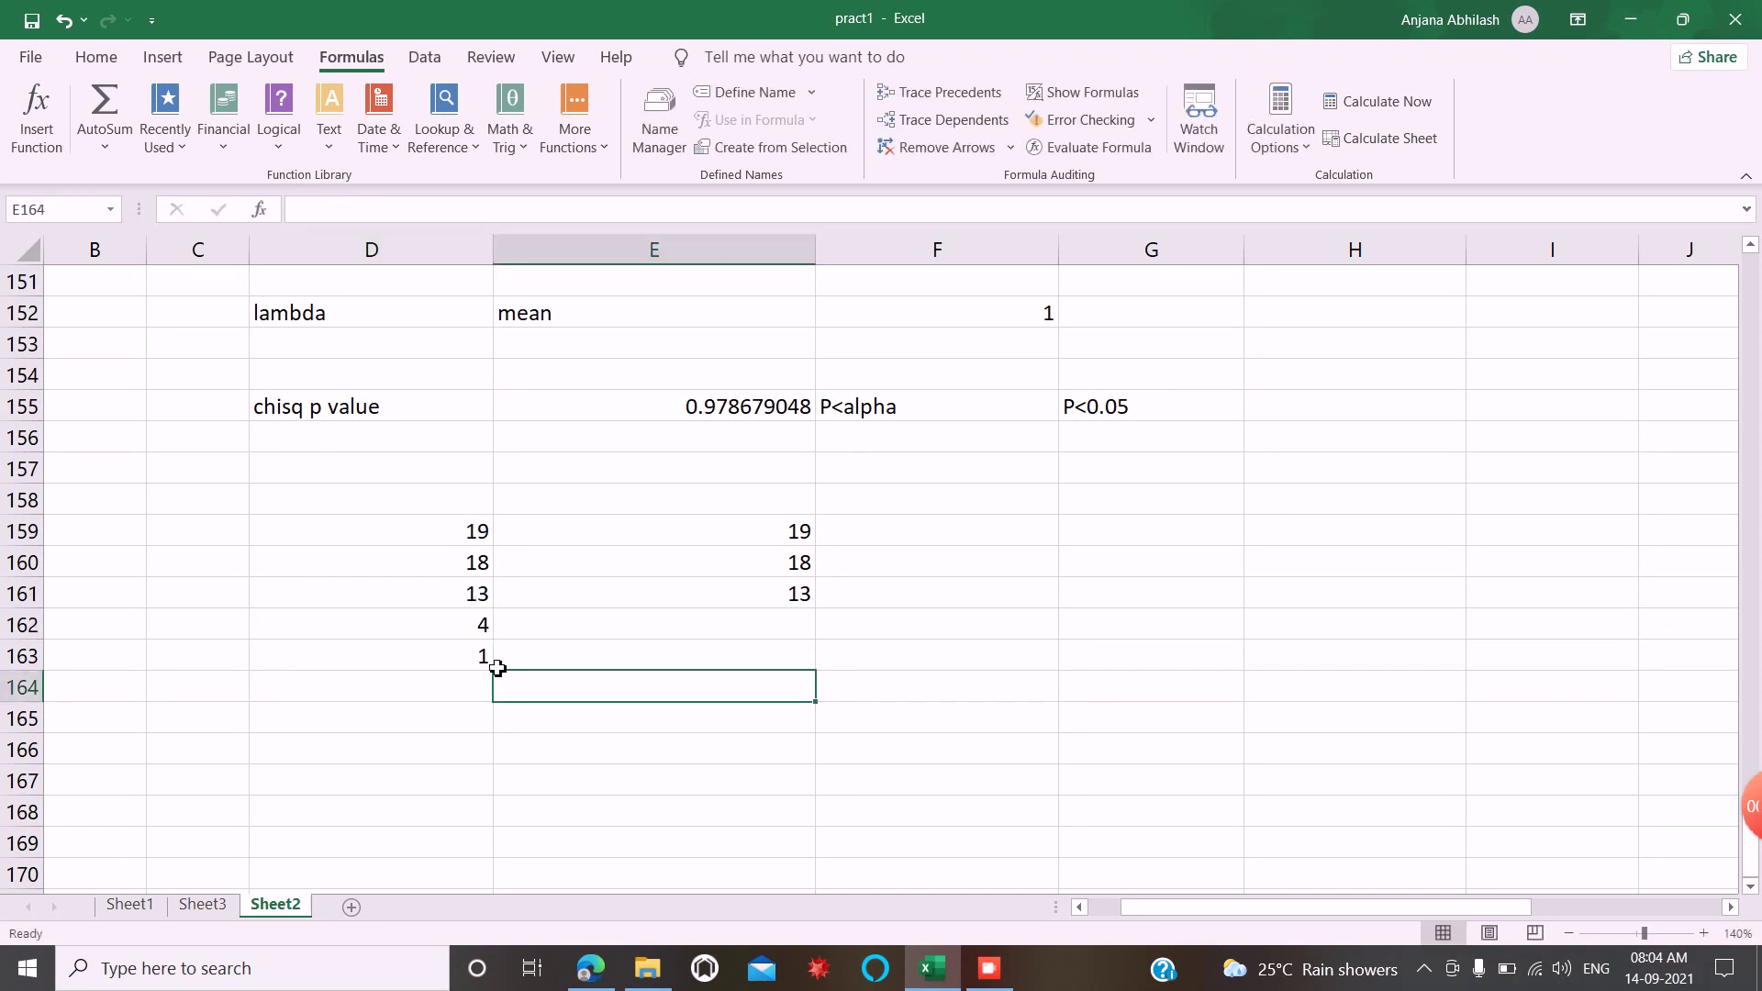
left_click_drag(461, 640, 473, 663)
key("Delete")
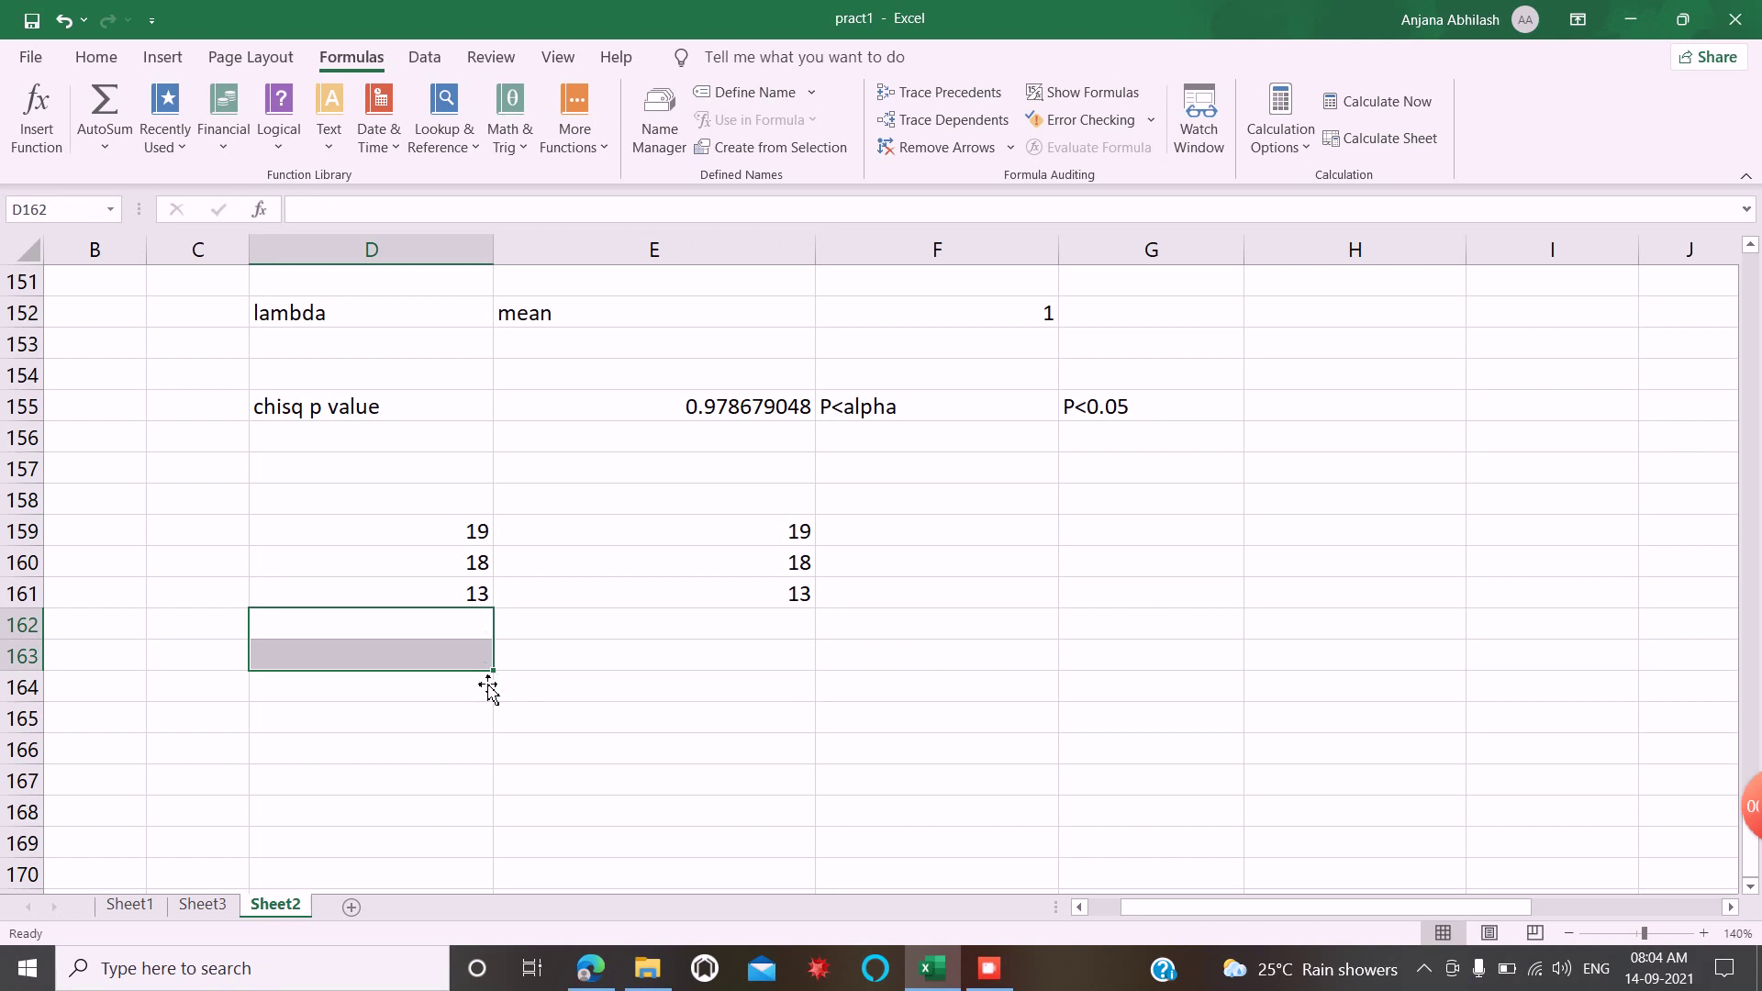
left_click(1055, 576)
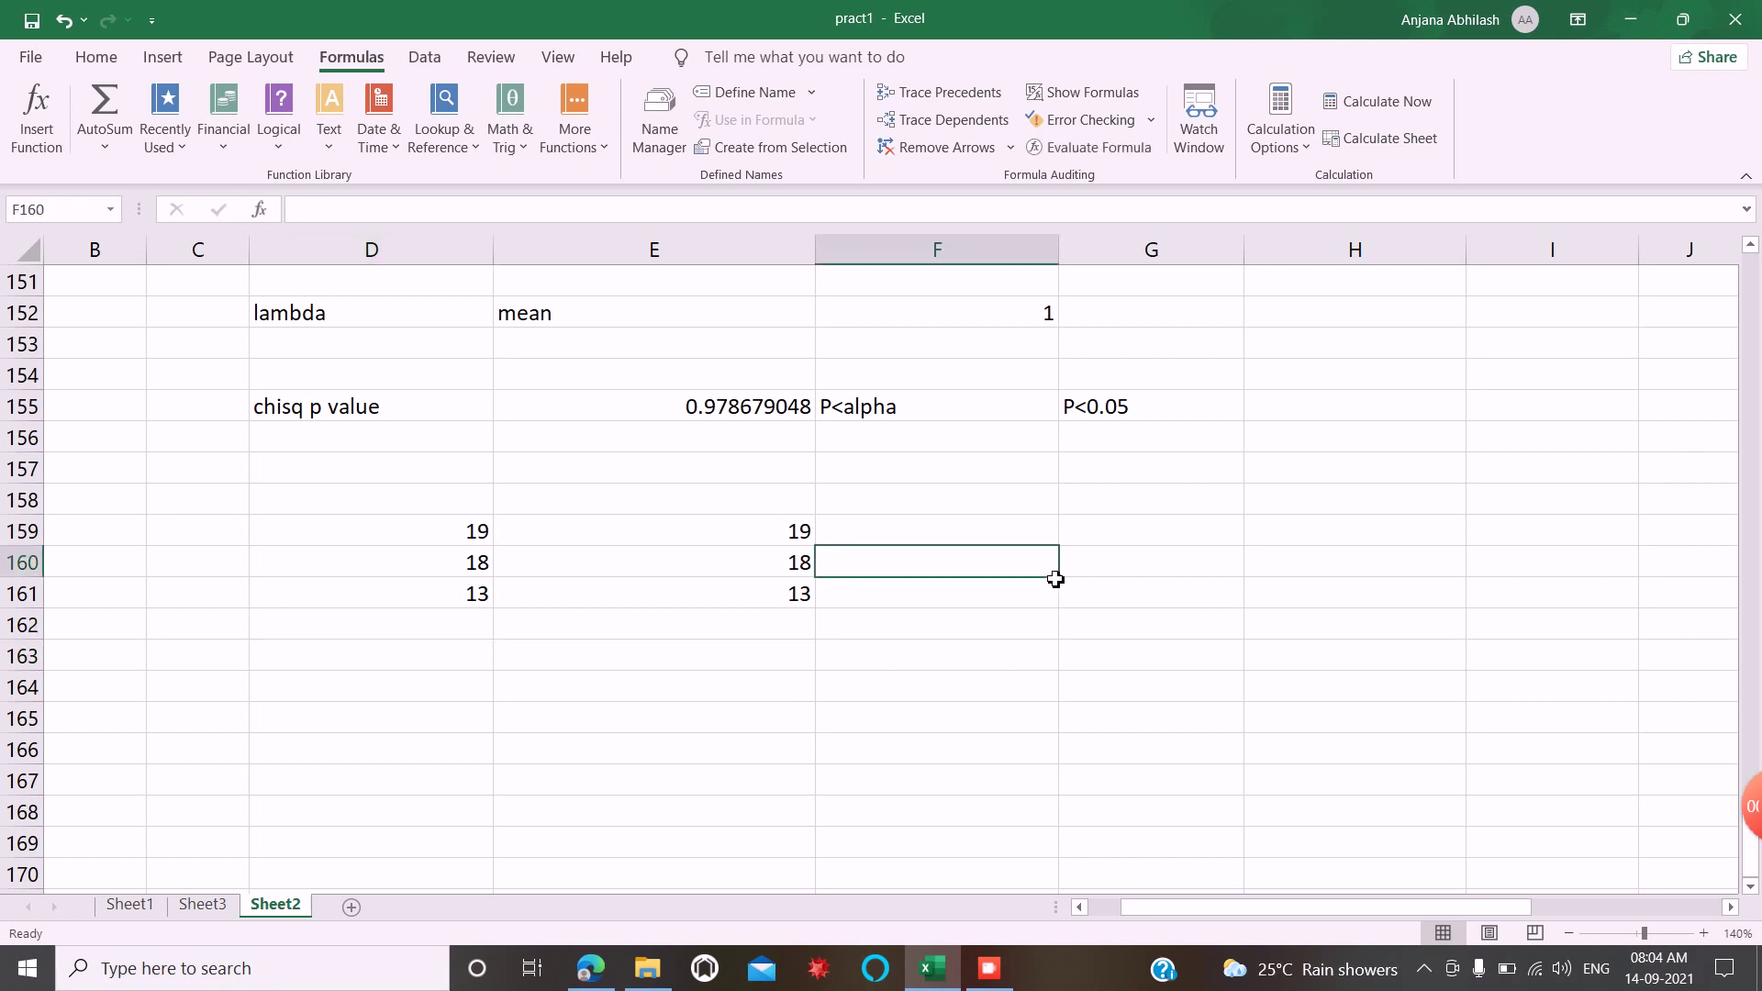
type("=ch")
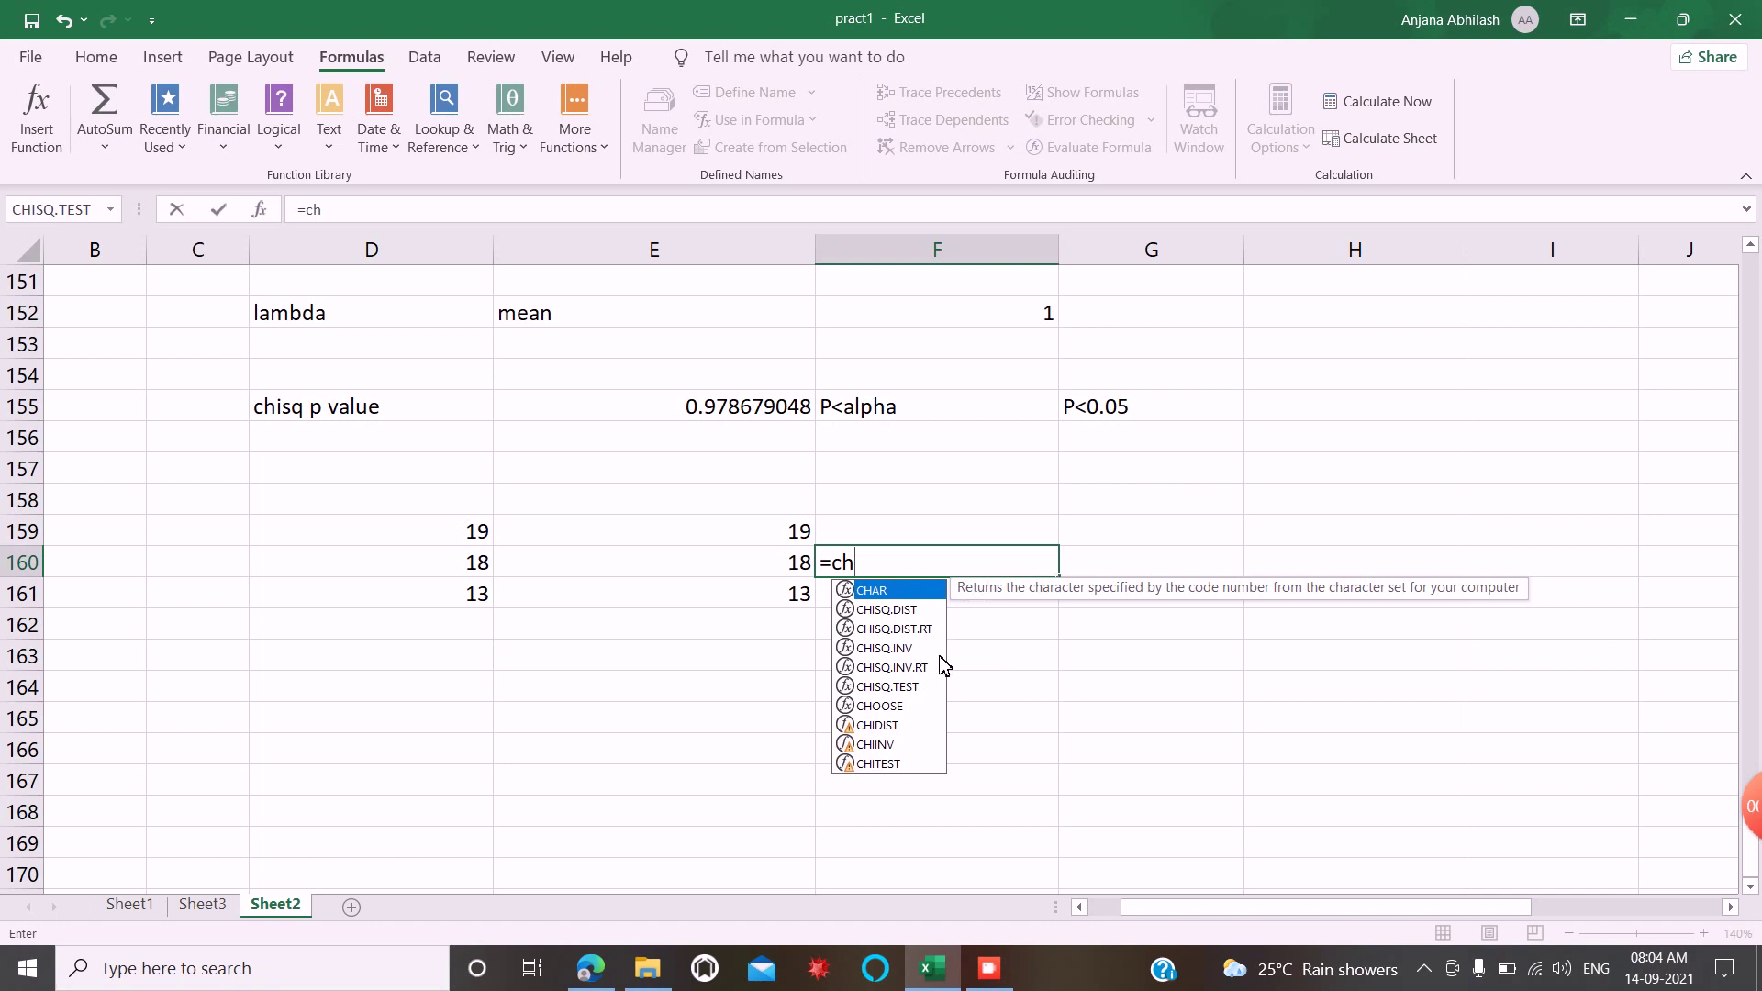
Enter =CHISQ.TEST(D159:D161,E159:E161) in F160, returning a p-value of 1
left_click(918, 686)
double_click(923, 688)
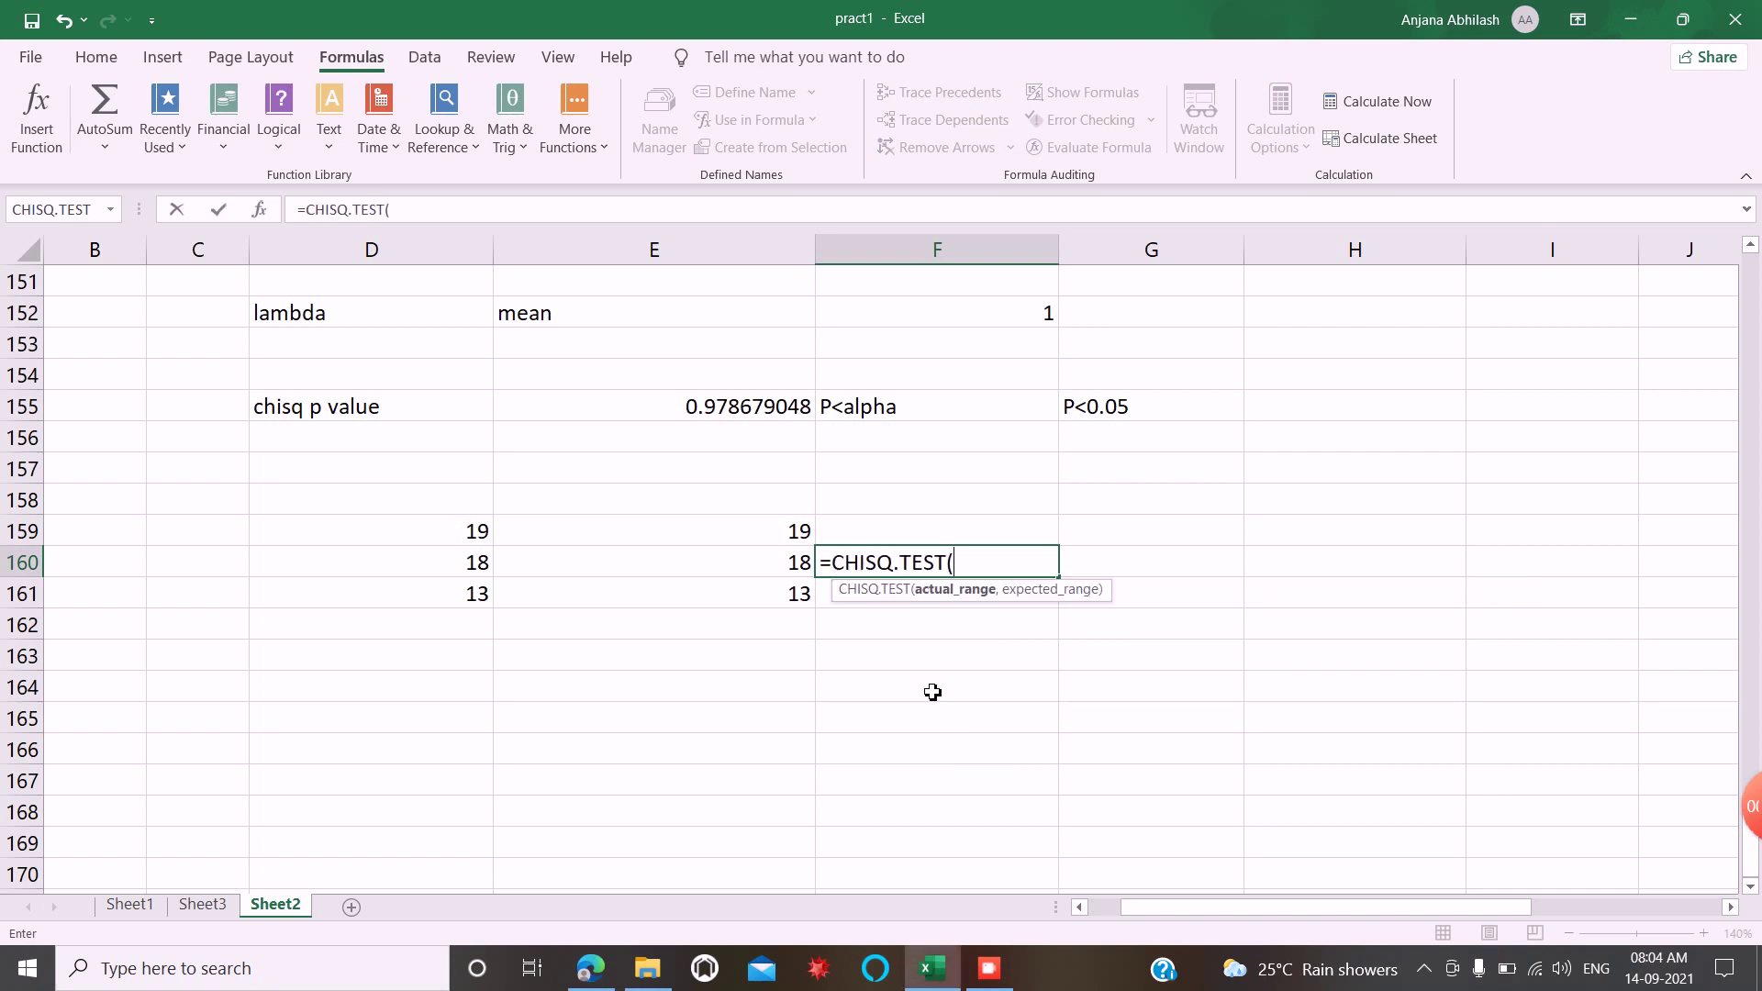
left_click_drag(465, 540, 470, 596)
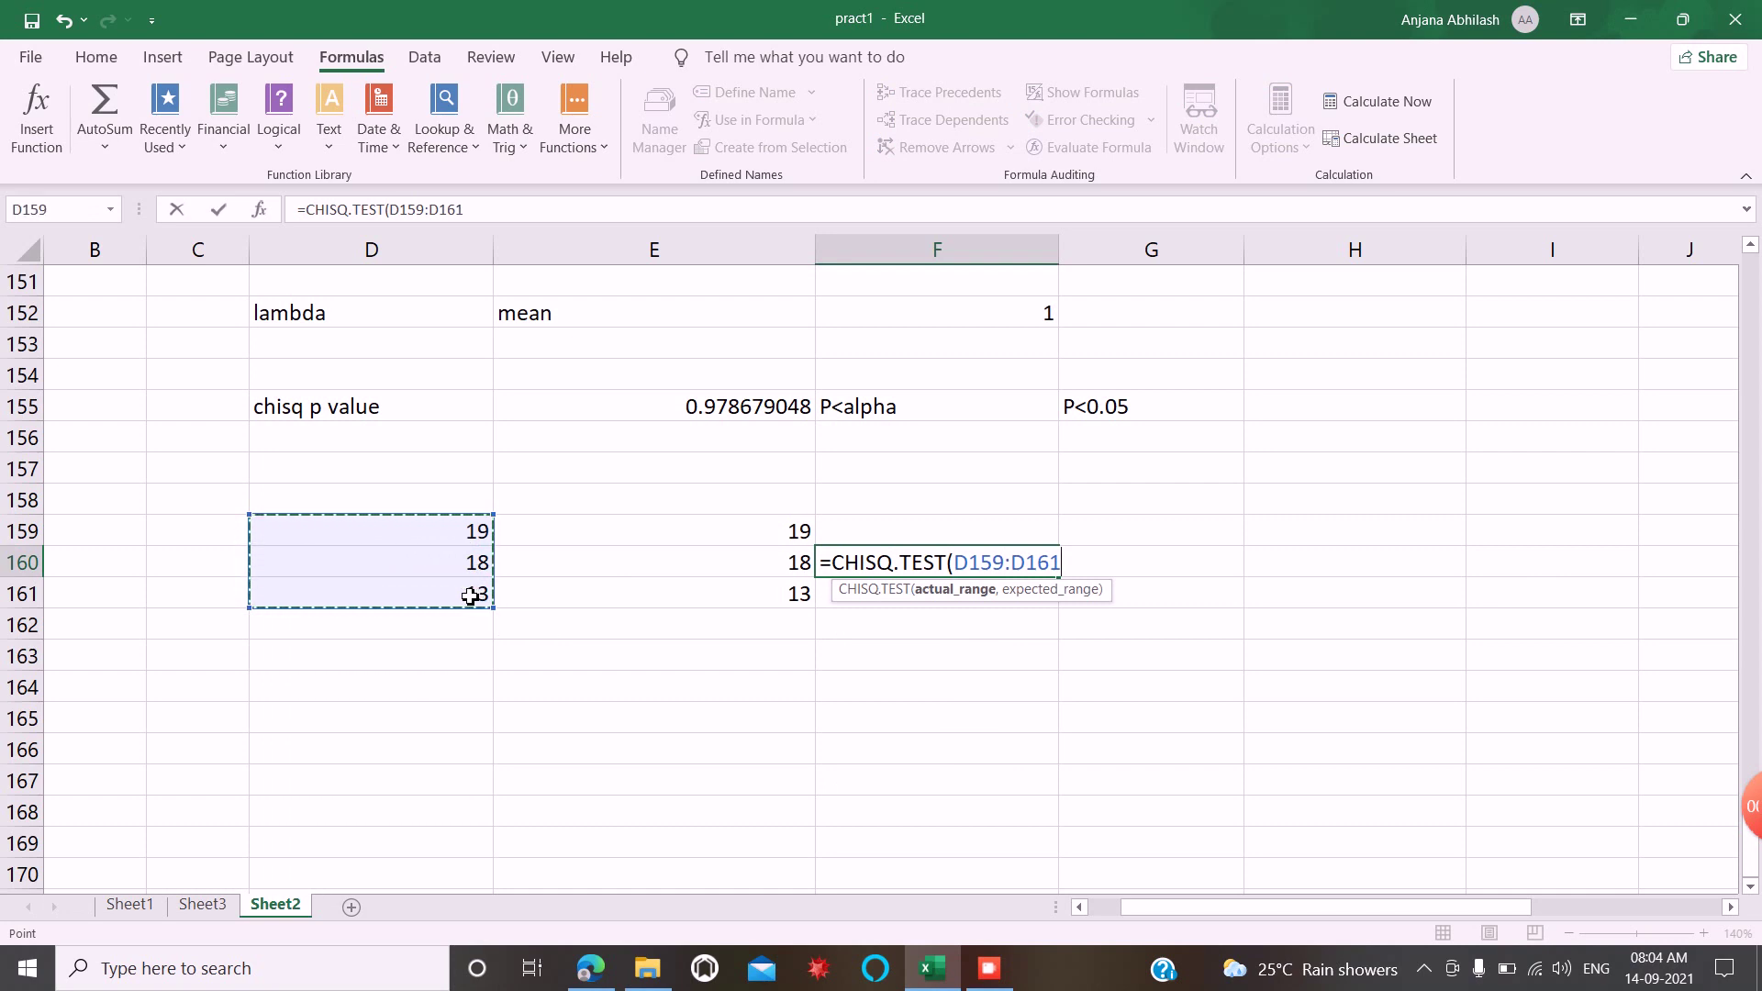
type(",")
left_click_drag(732, 541, 745, 599)
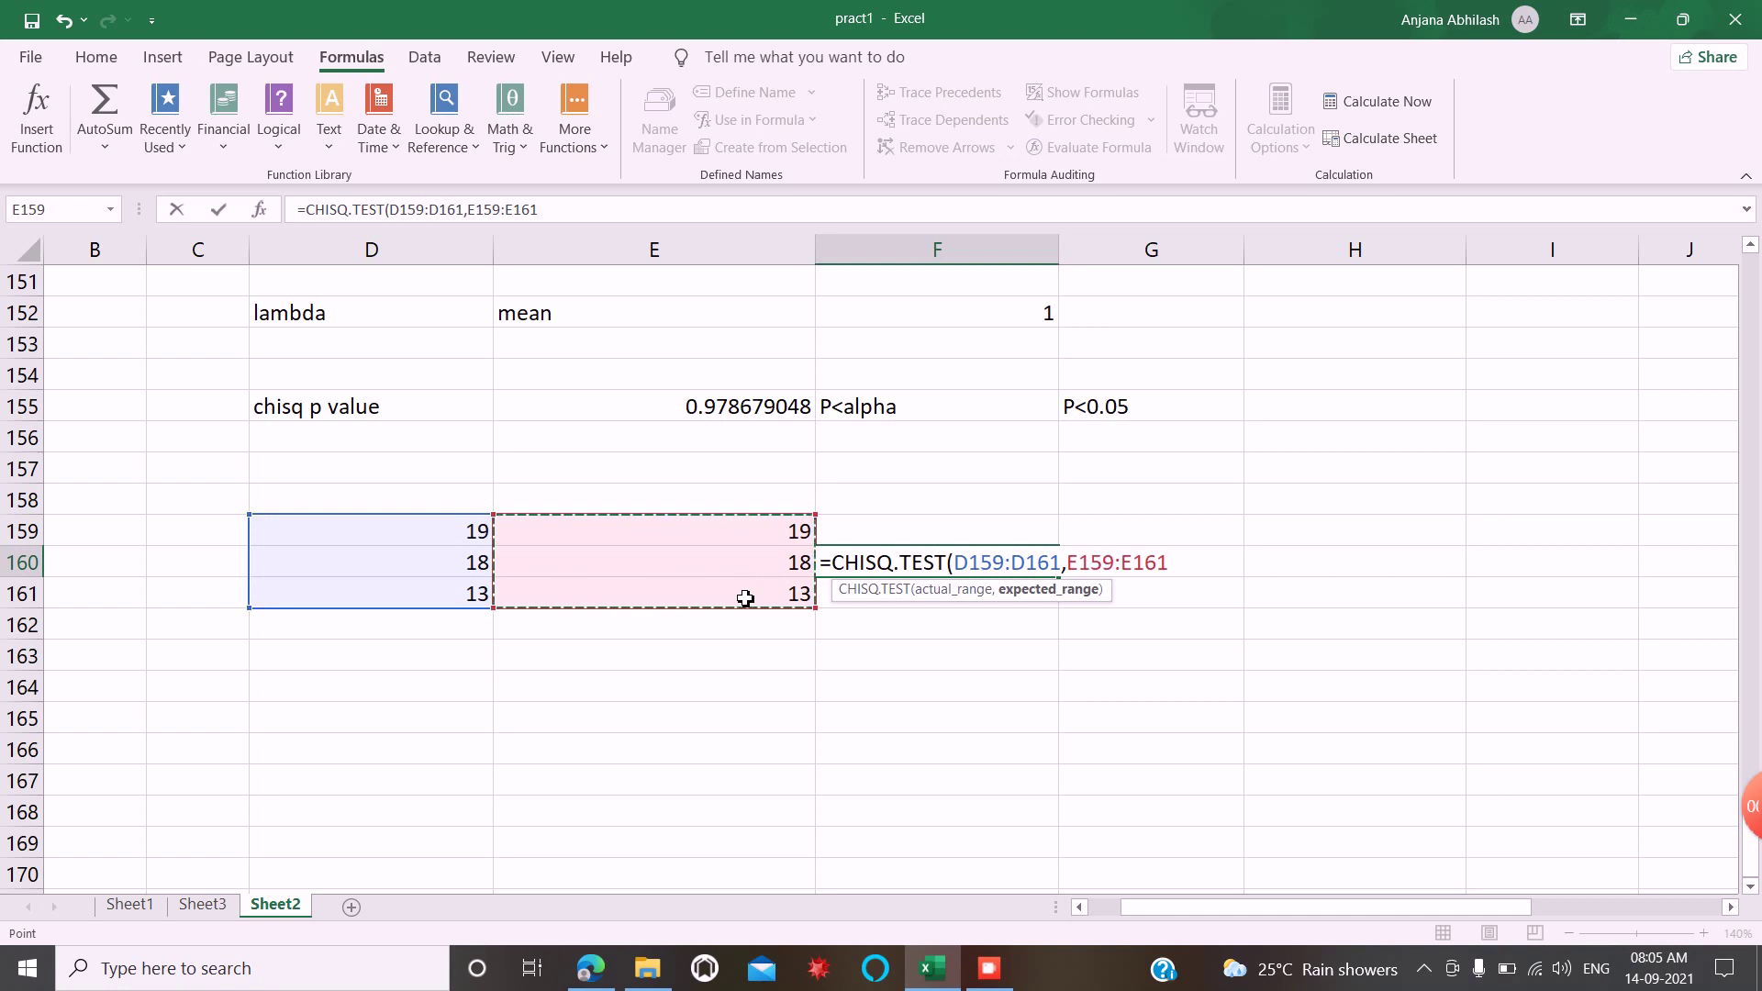
type(")")
key("Return")
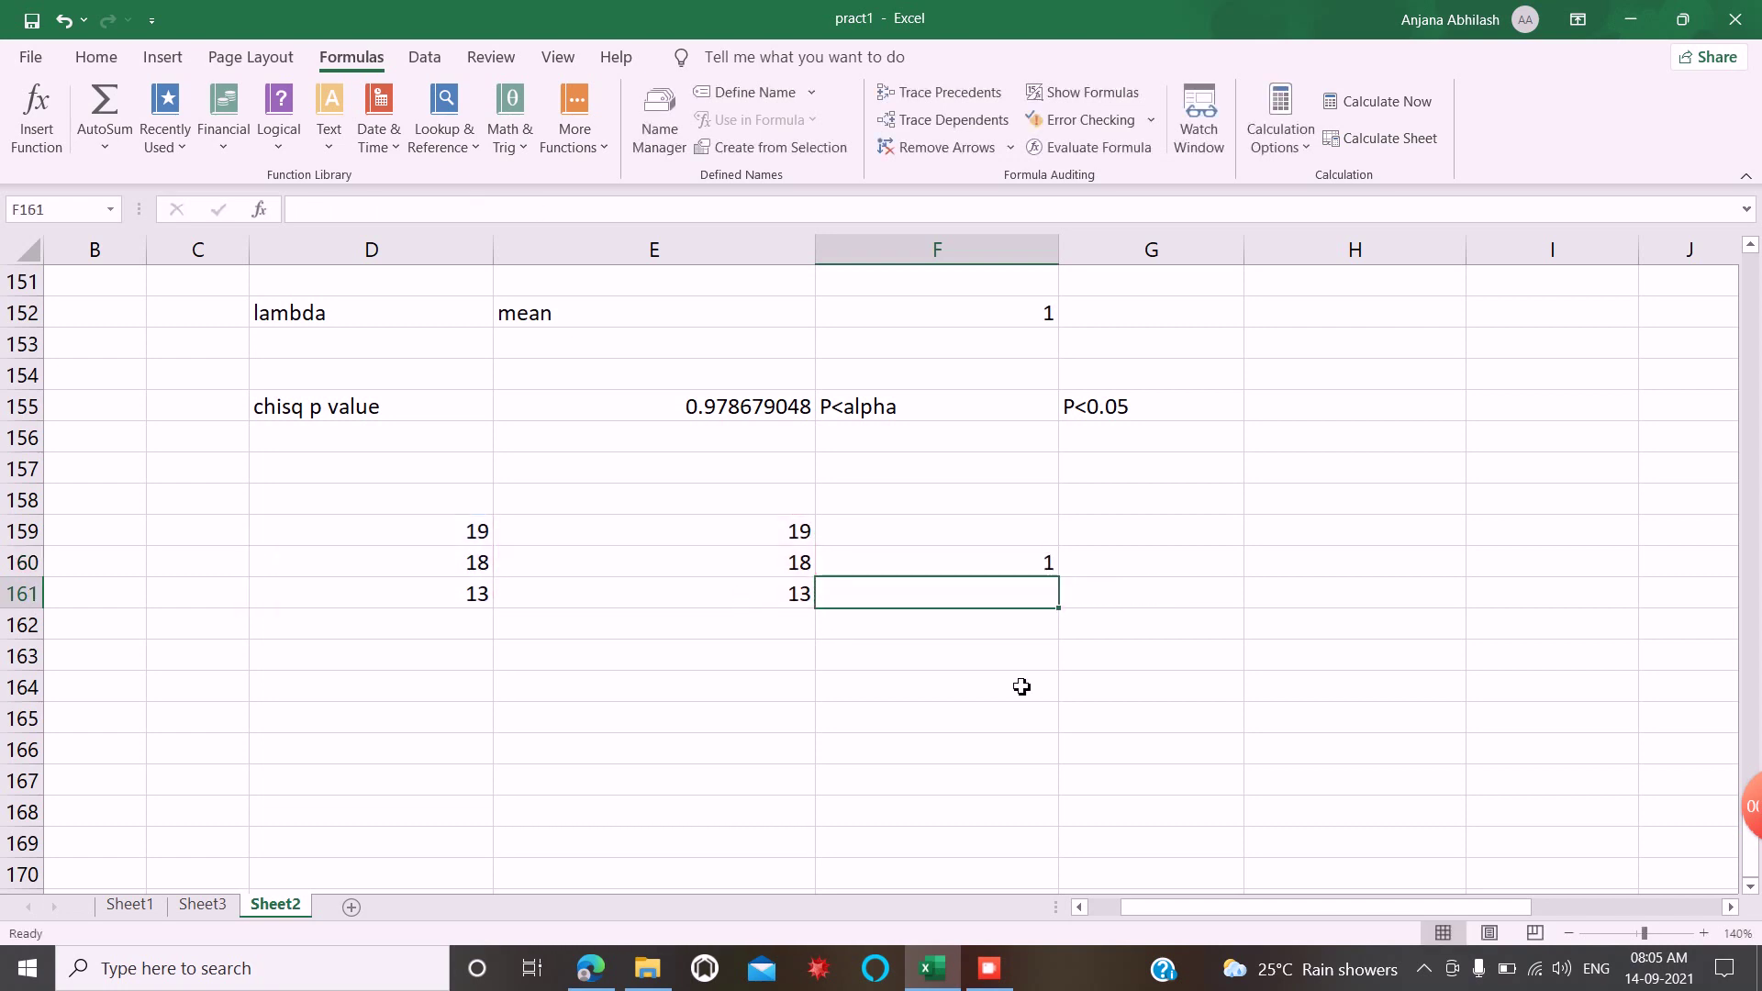
left_click(951, 570)
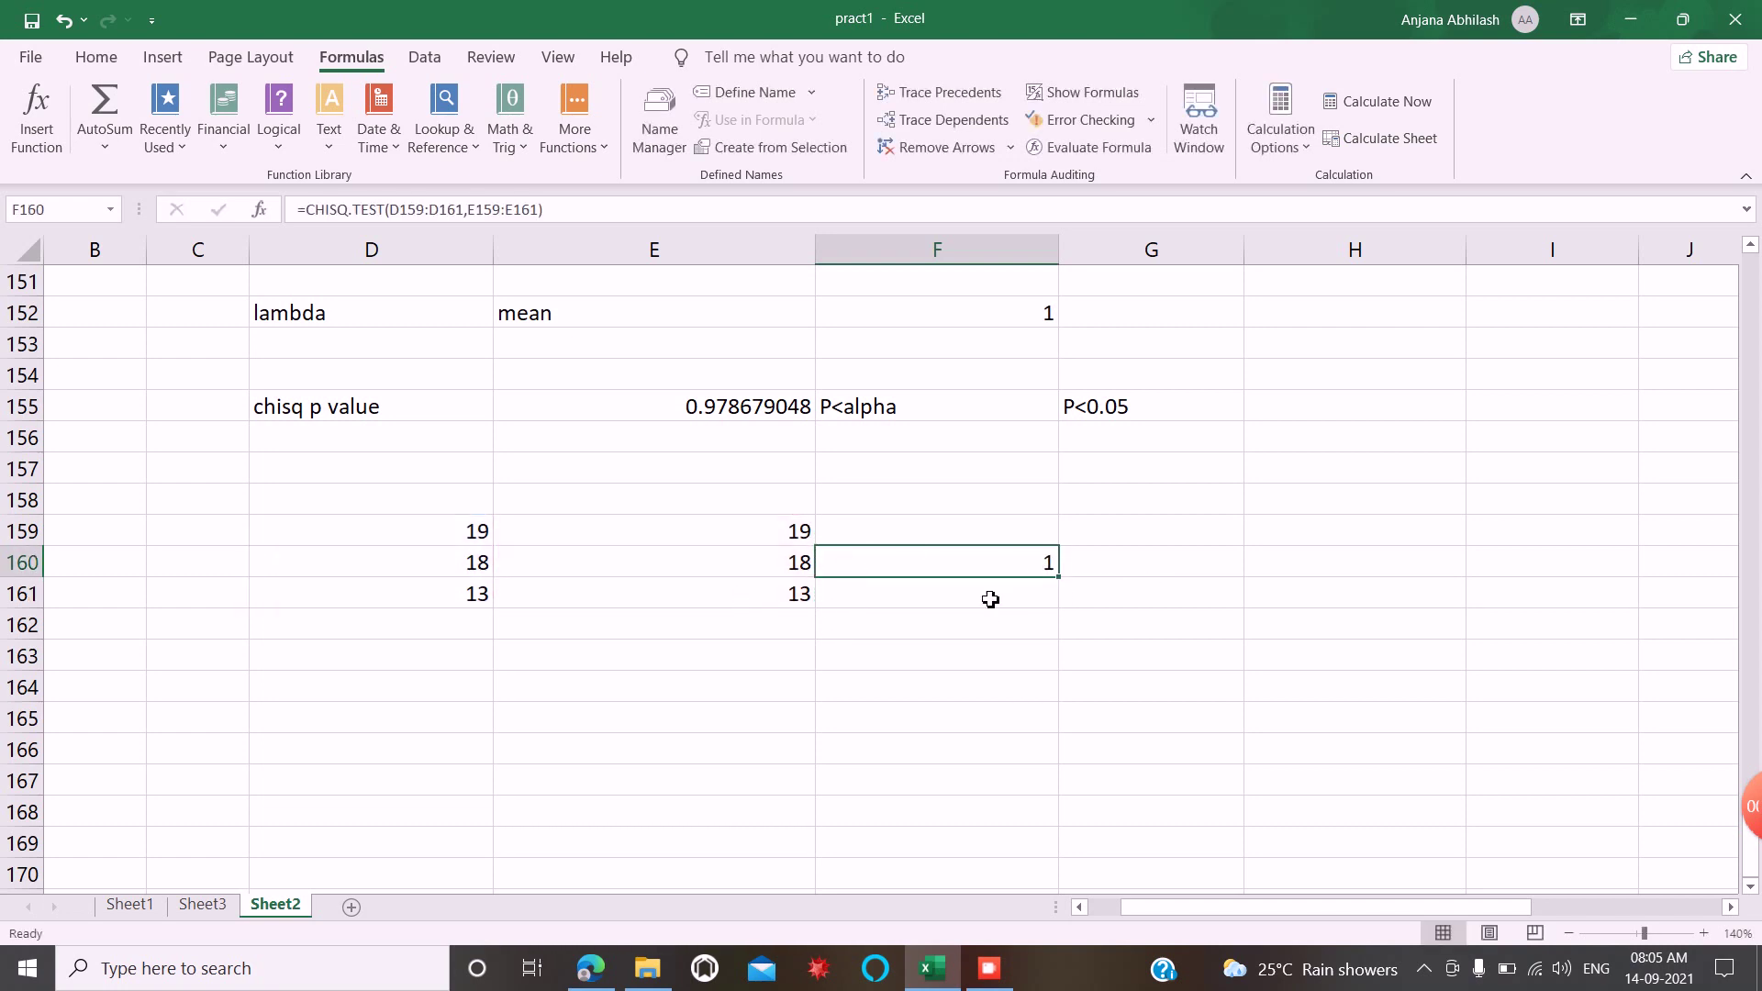